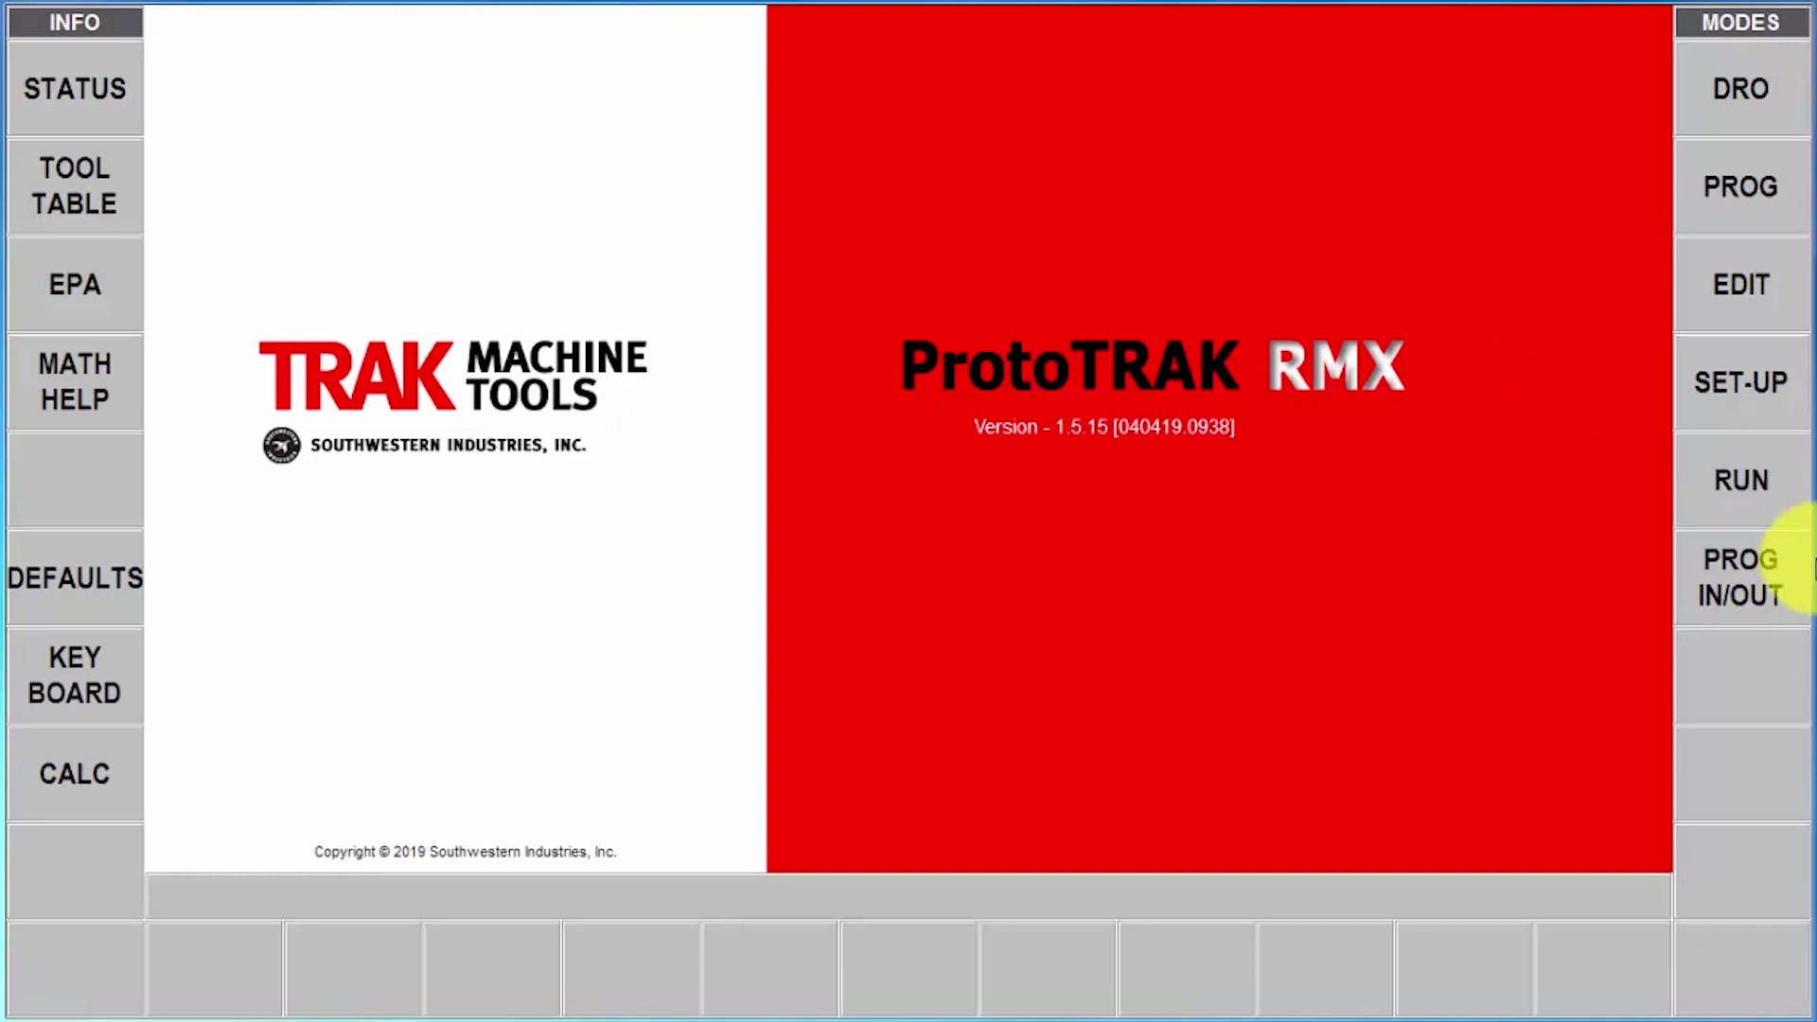
Open 27767.x_t from the X_T Samples and start program 27767 from it
left_click(1787, 578)
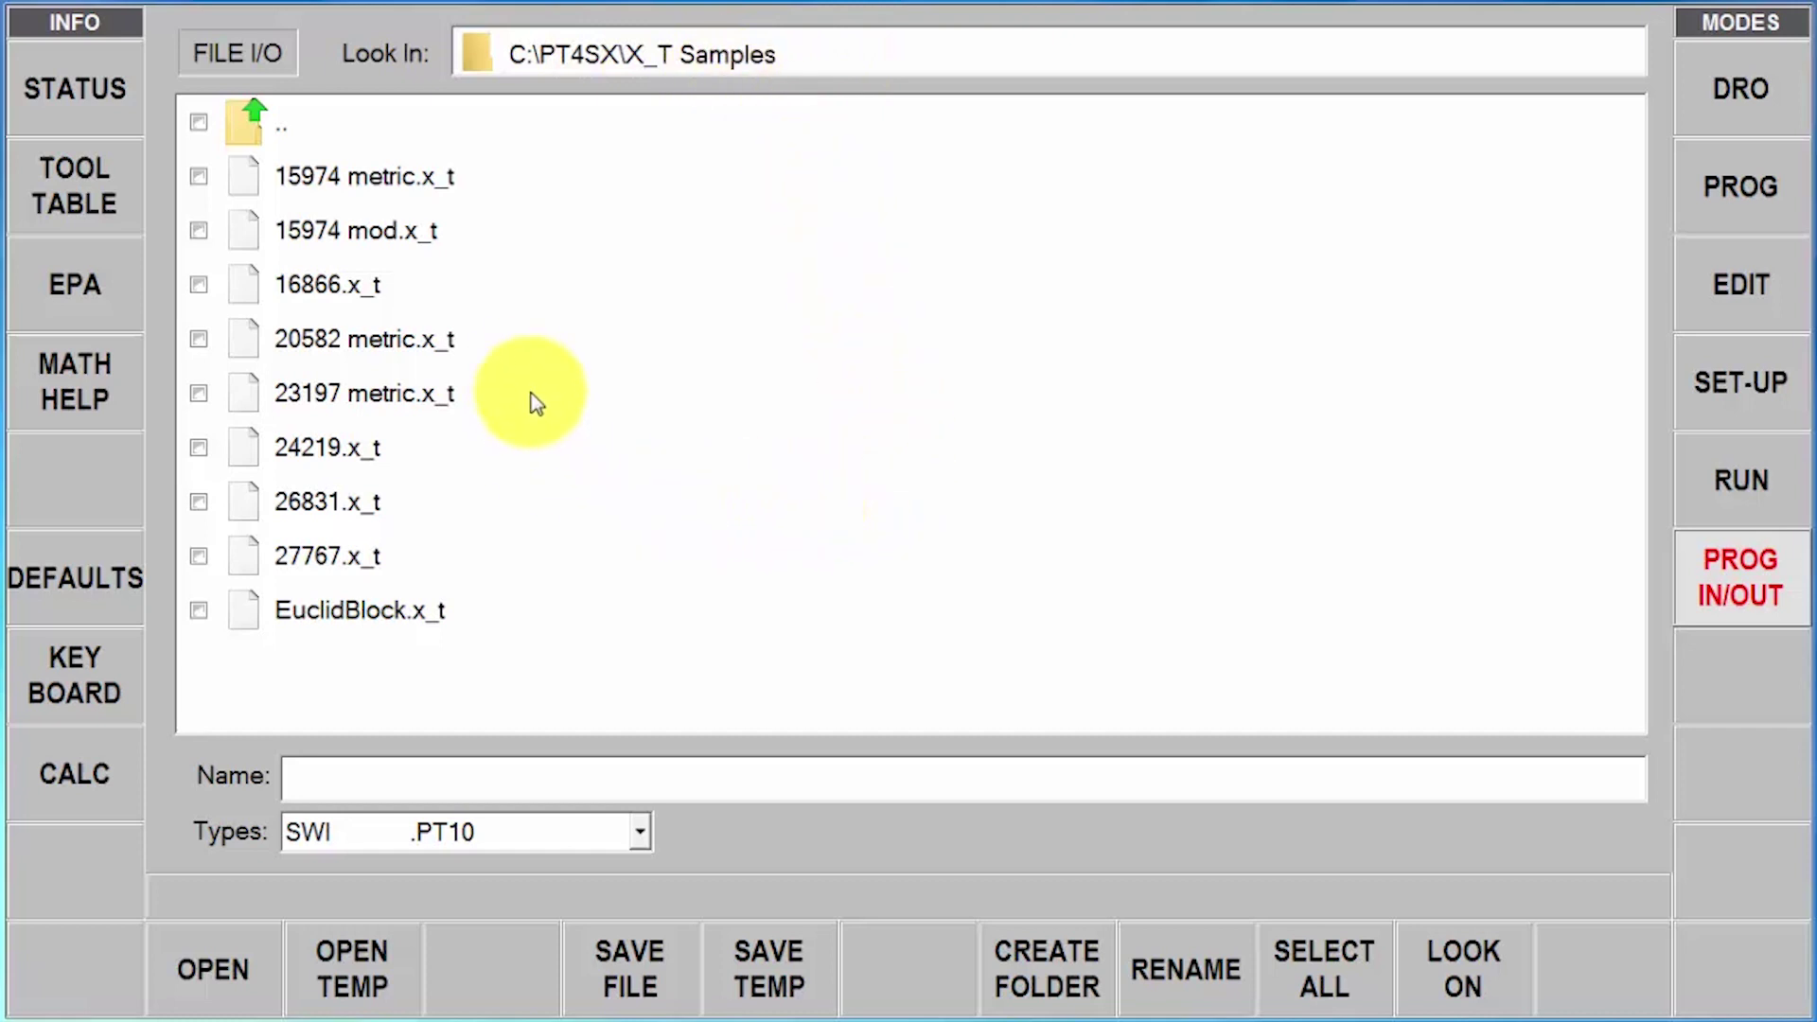
left_click(313, 557)
left_click(313, 558)
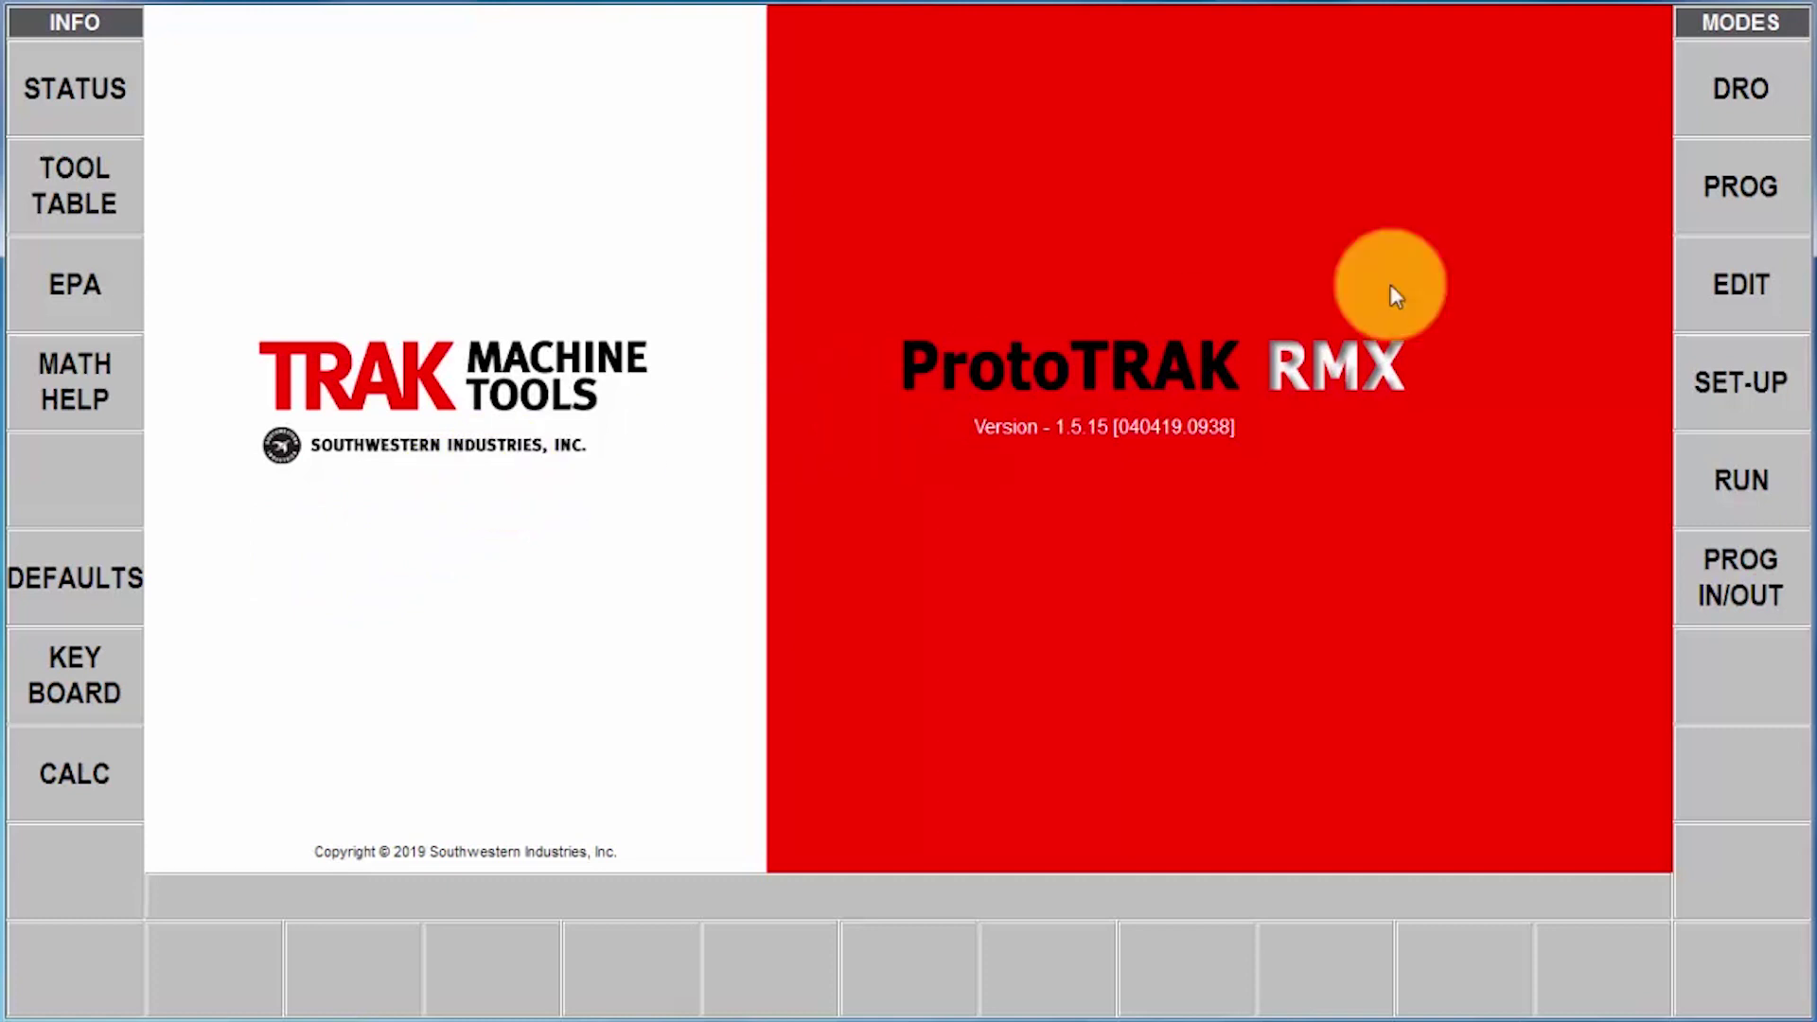
left_click(1742, 187)
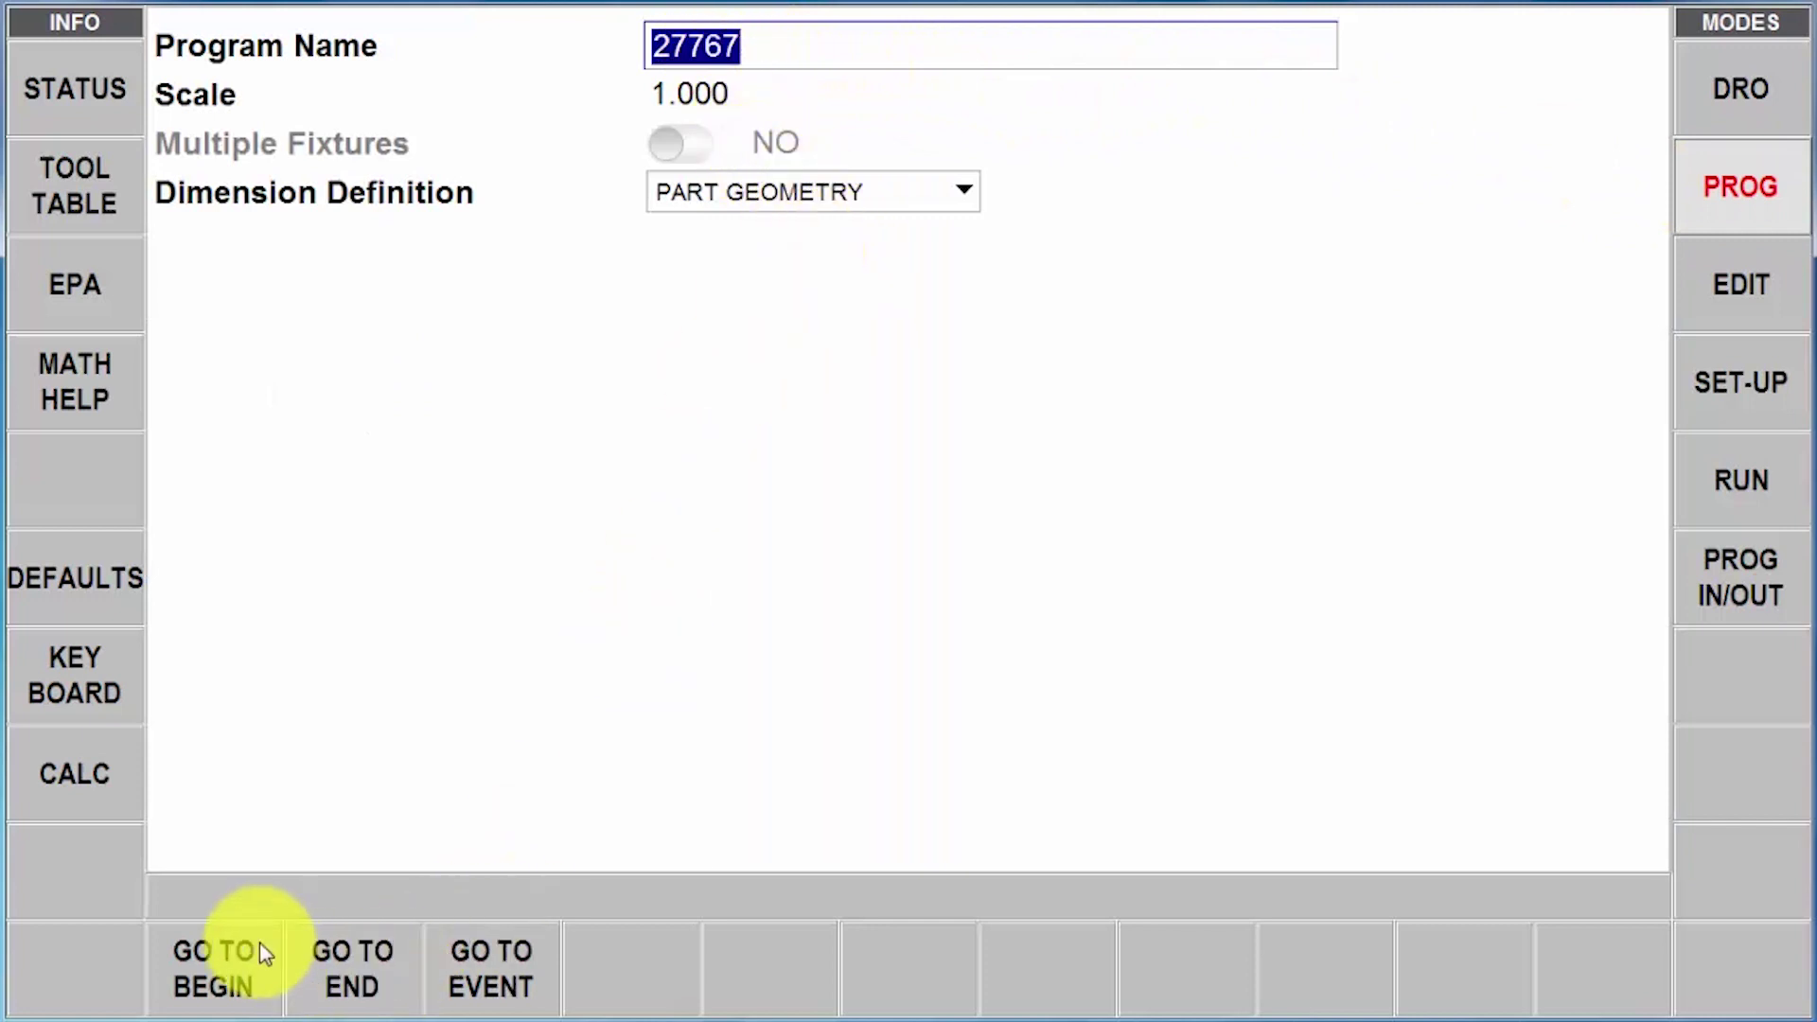
Load the 27767 part as a 3D solid to choose its Z orientation
left_click(211, 981)
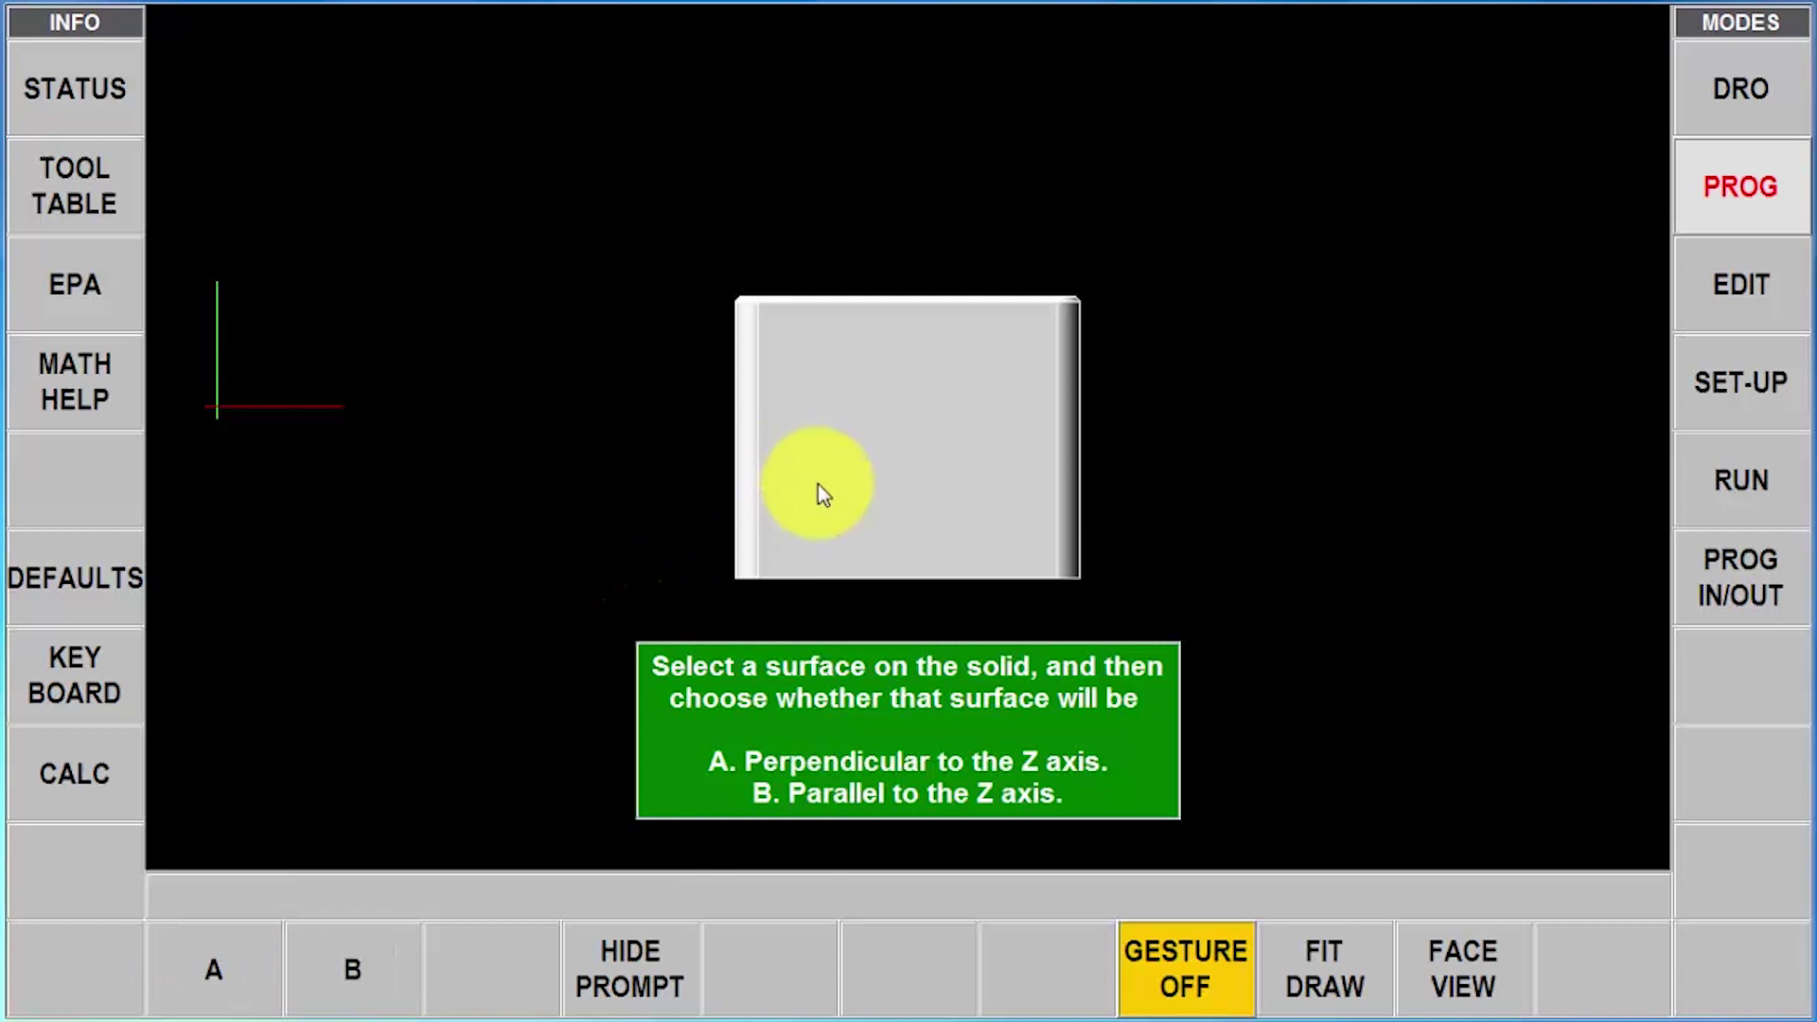
Tilt the solid and set its top face perpendicular to the Z axis
left_click_drag(857, 357, 830, 95)
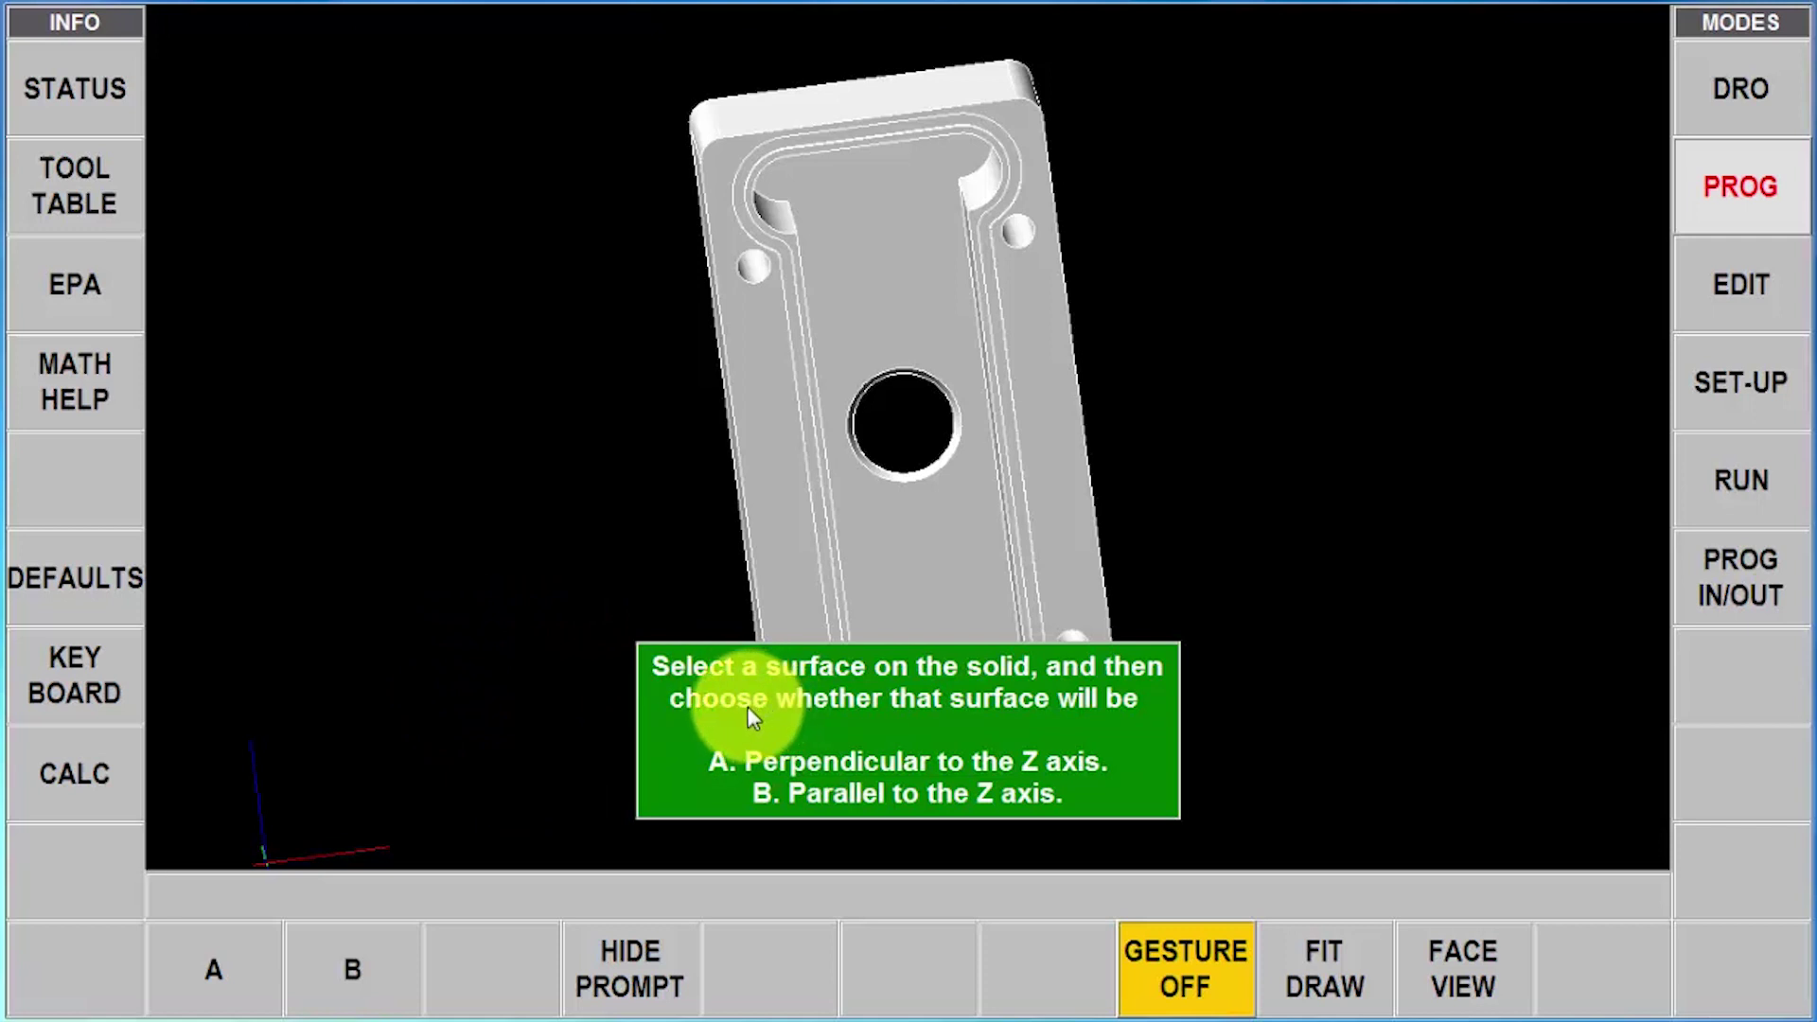
left_click(762, 550)
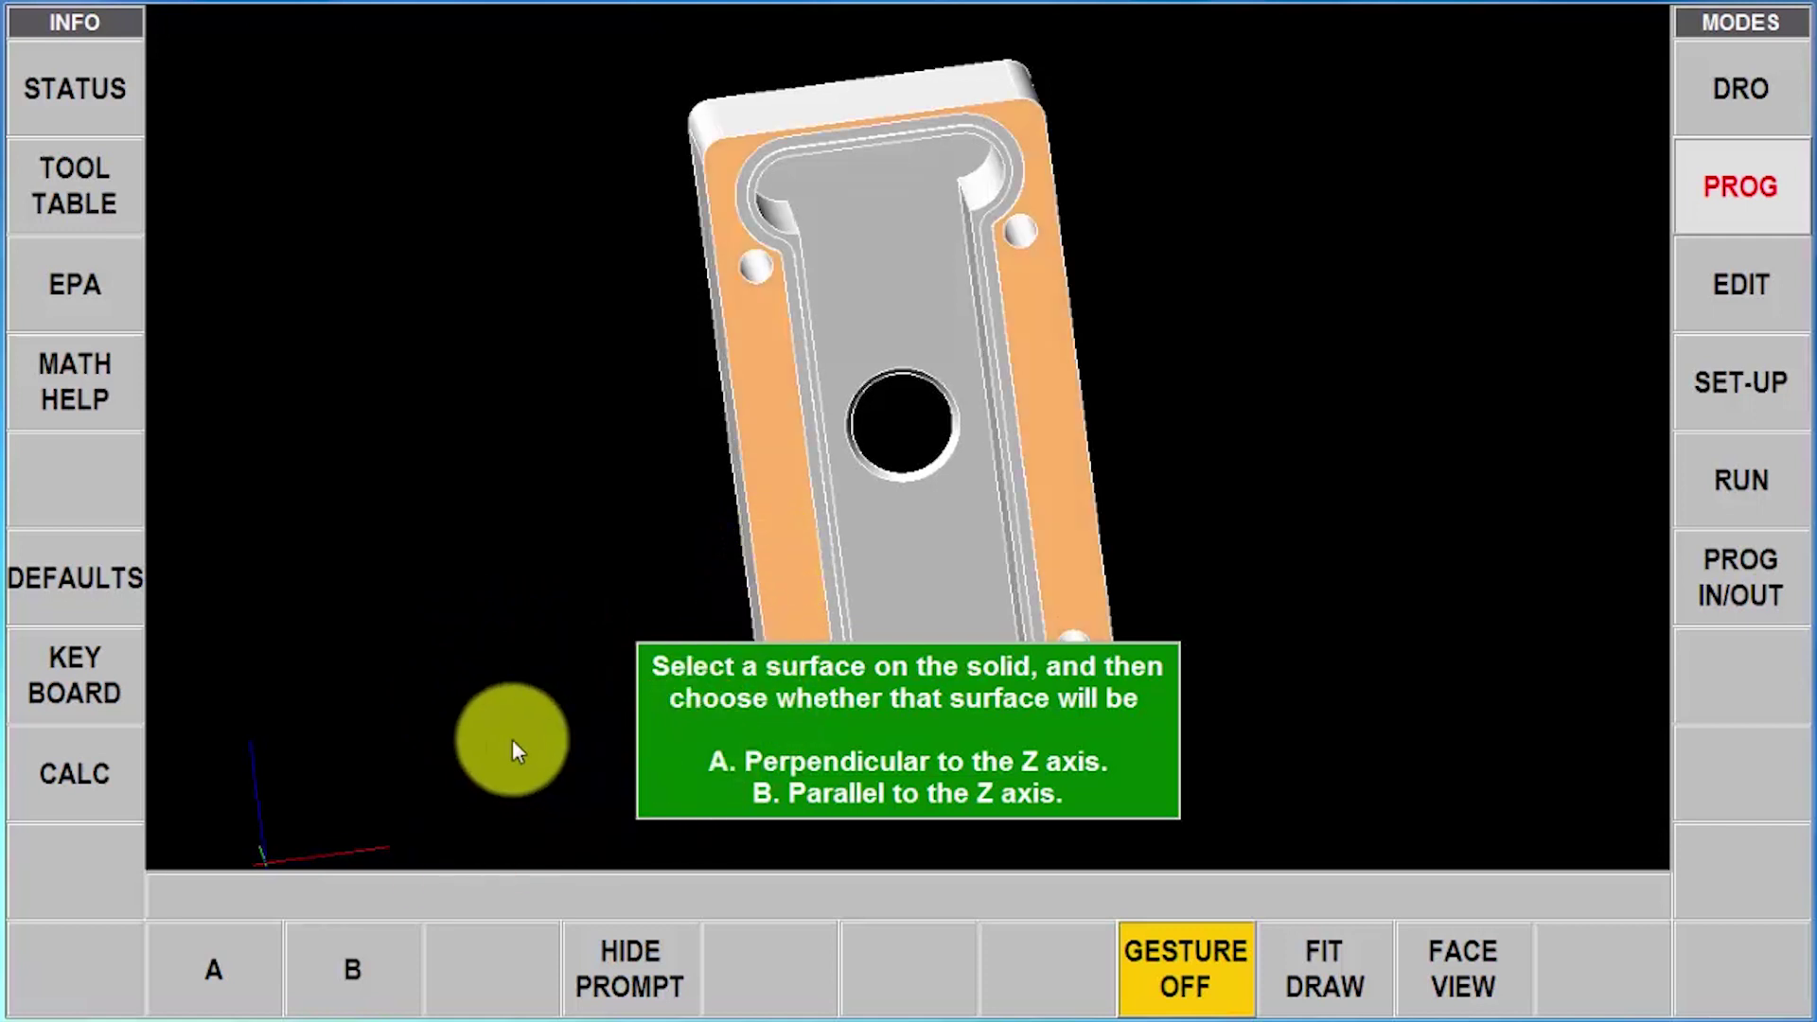
left_click(226, 980)
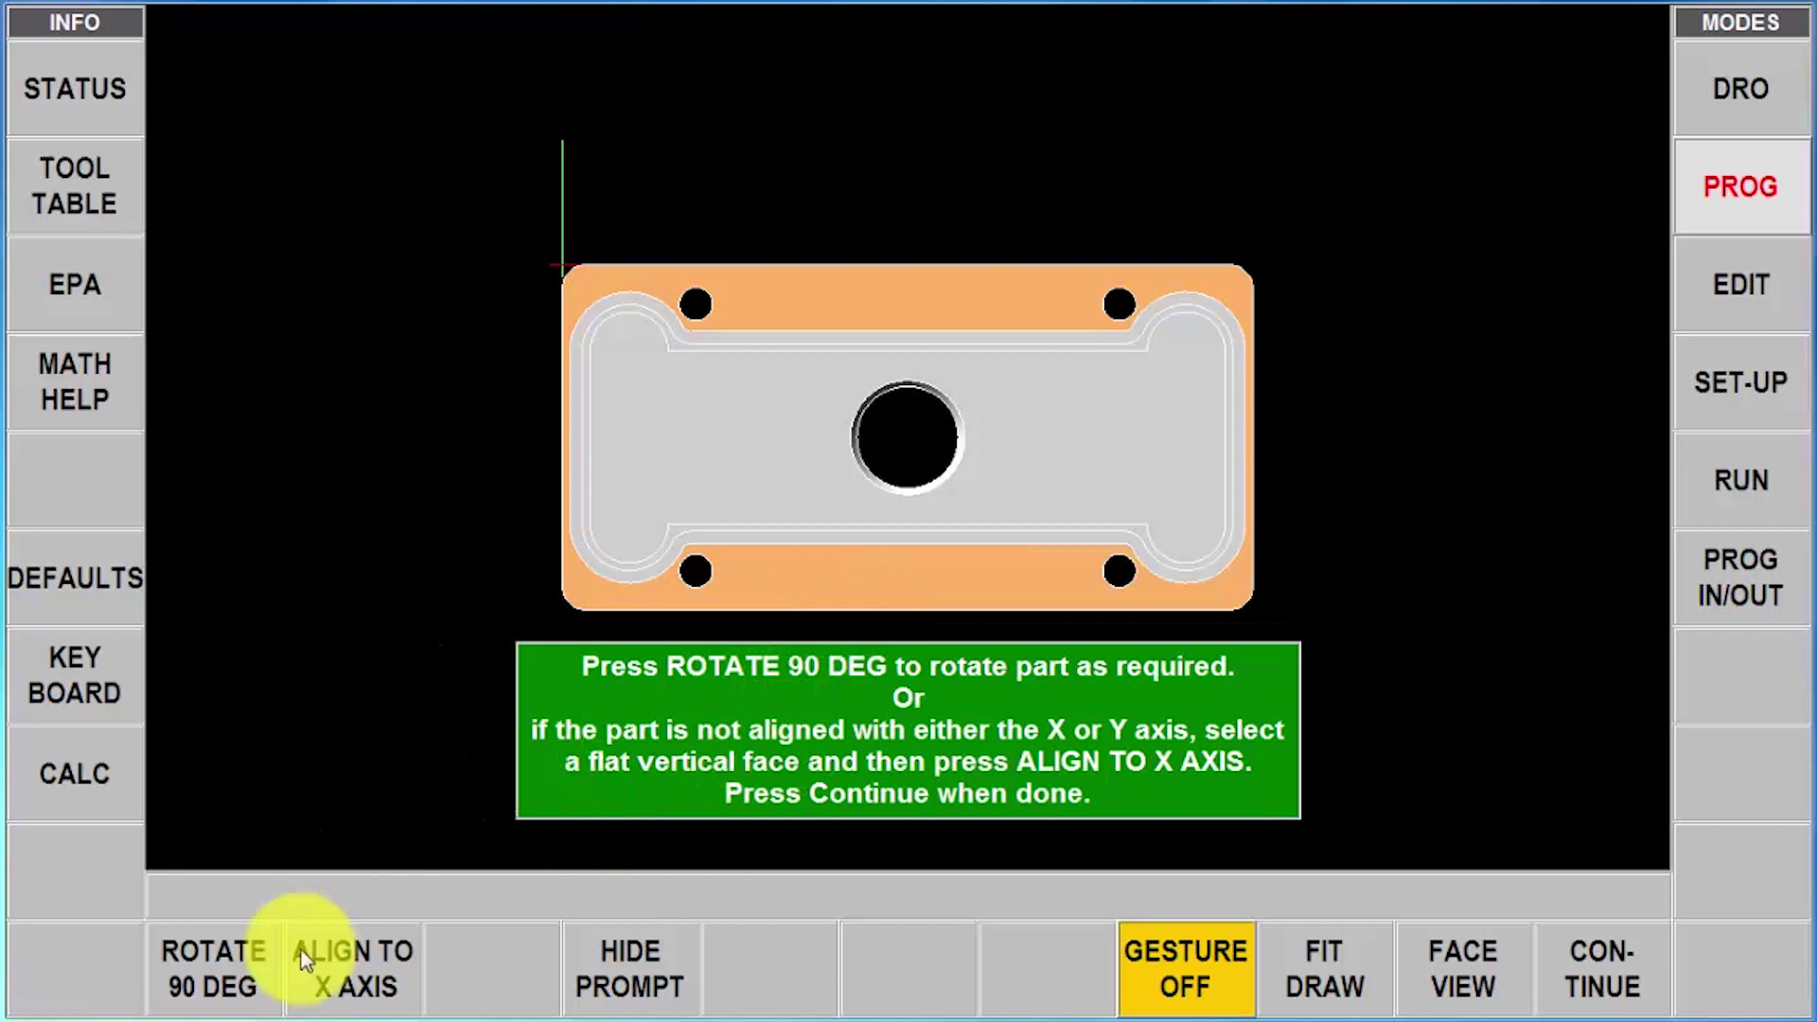
Rotate the part 90 degrees twice and accept the orientation
left_click(217, 973)
left_click(226, 974)
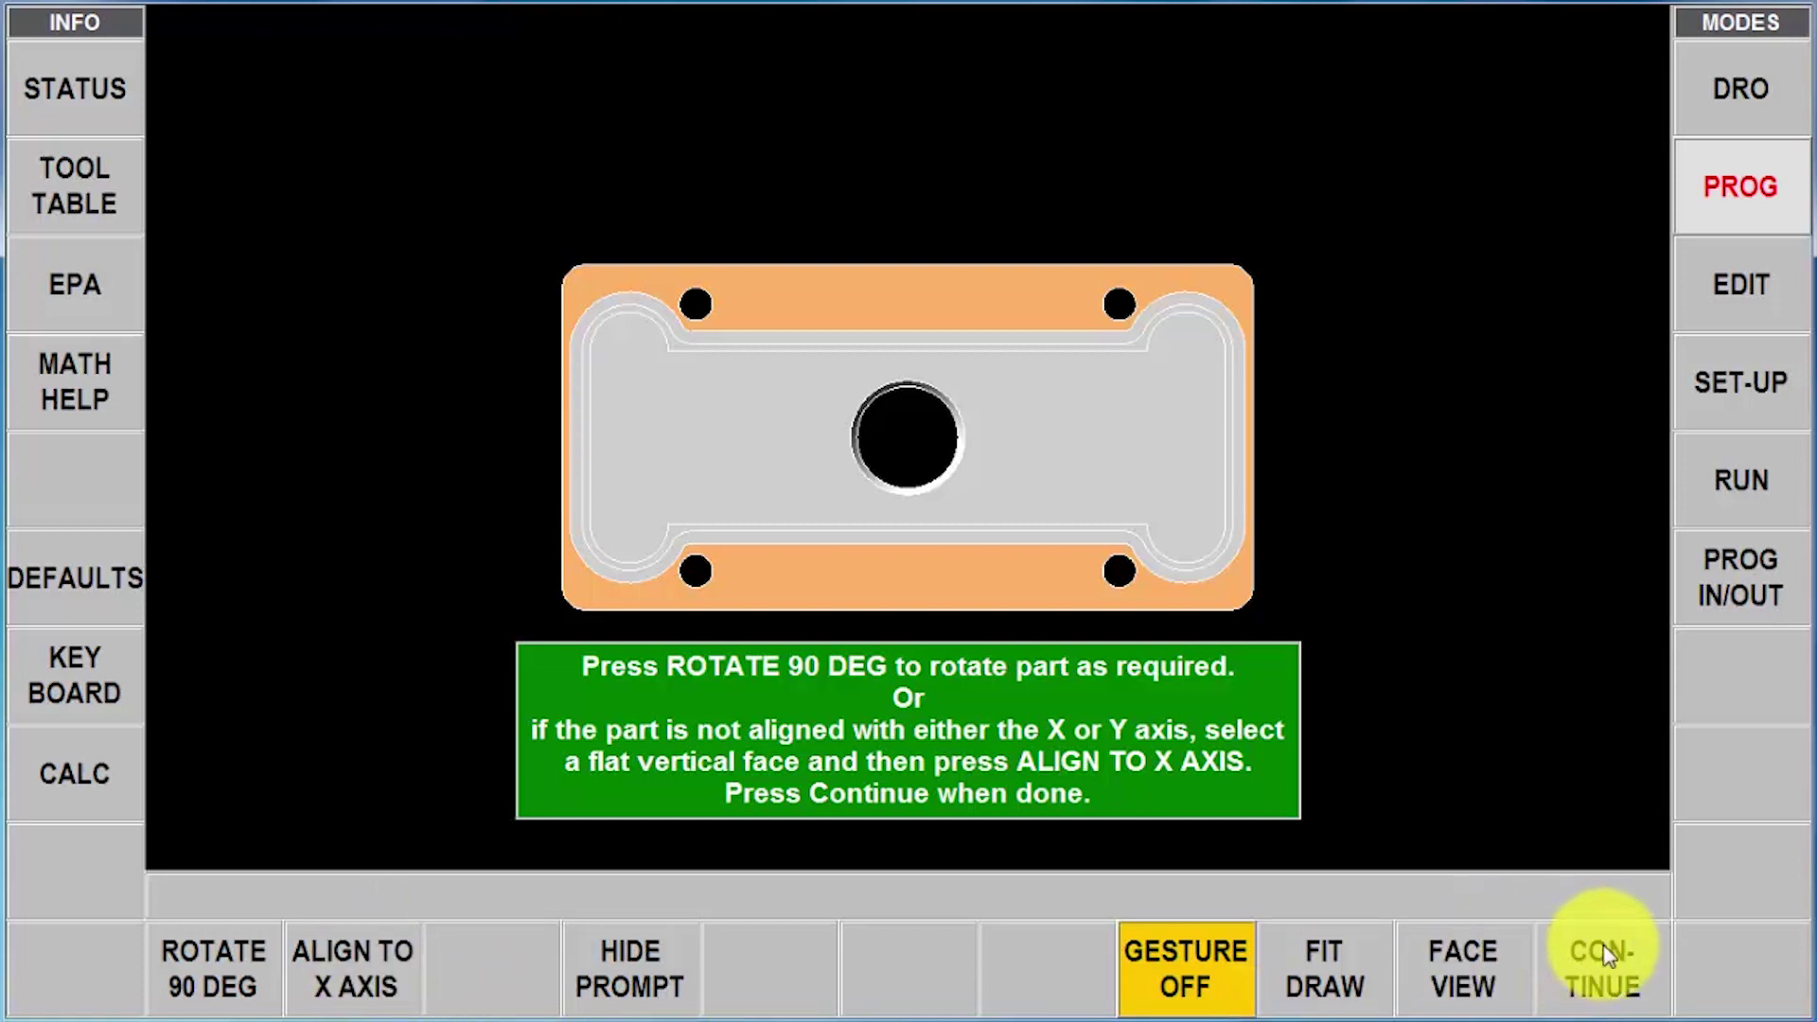
left_click(1609, 981)
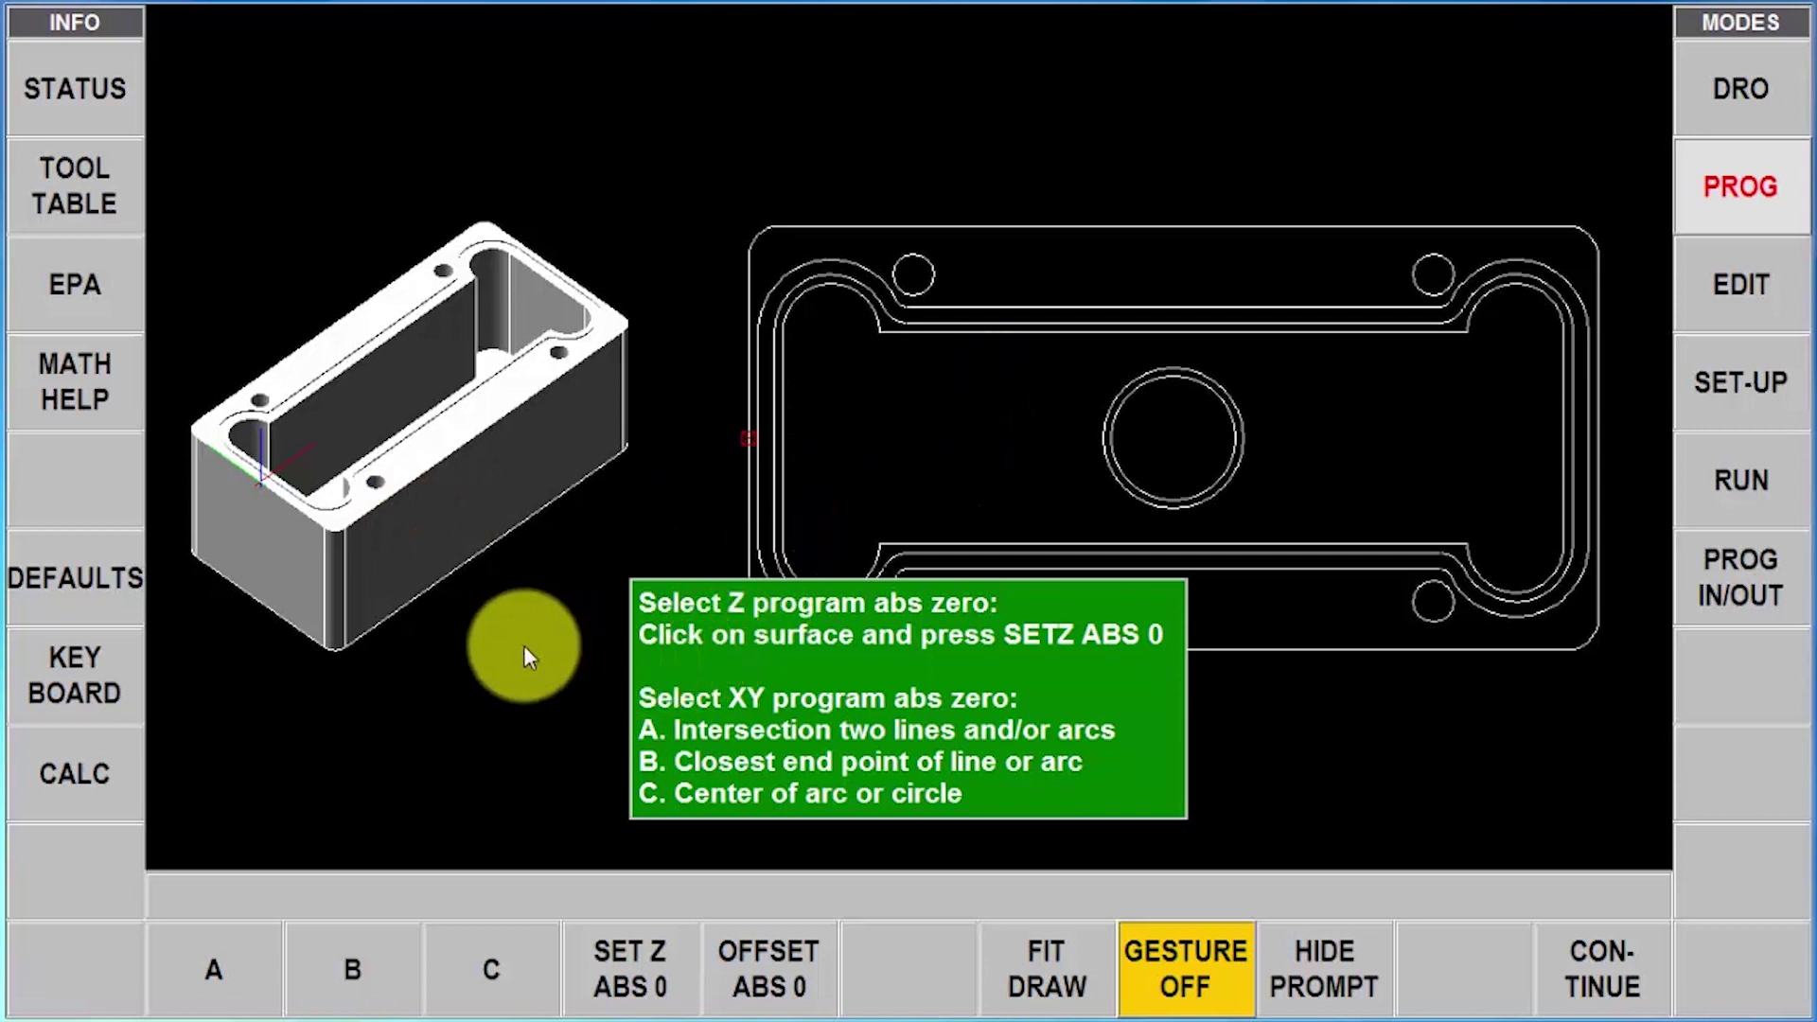
Set Z zero on the top face and XY zero at the outline's top-left corner
left_click(451, 438)
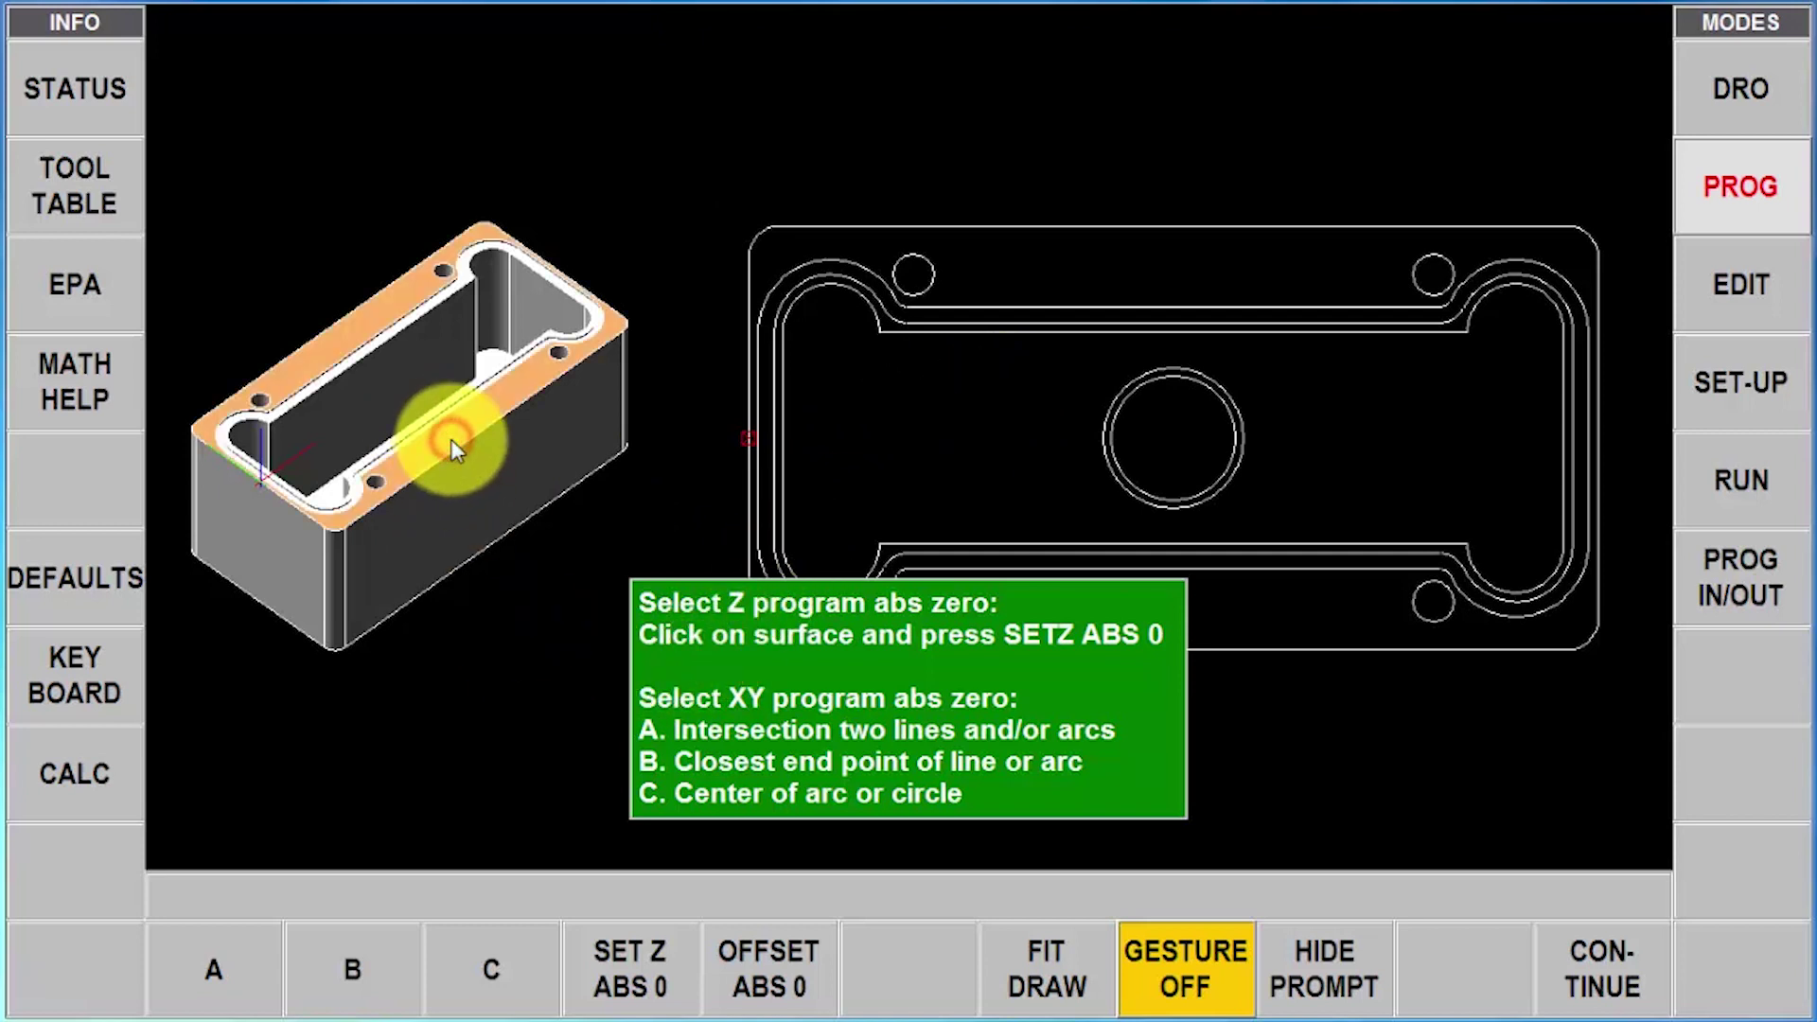
left_click(653, 965)
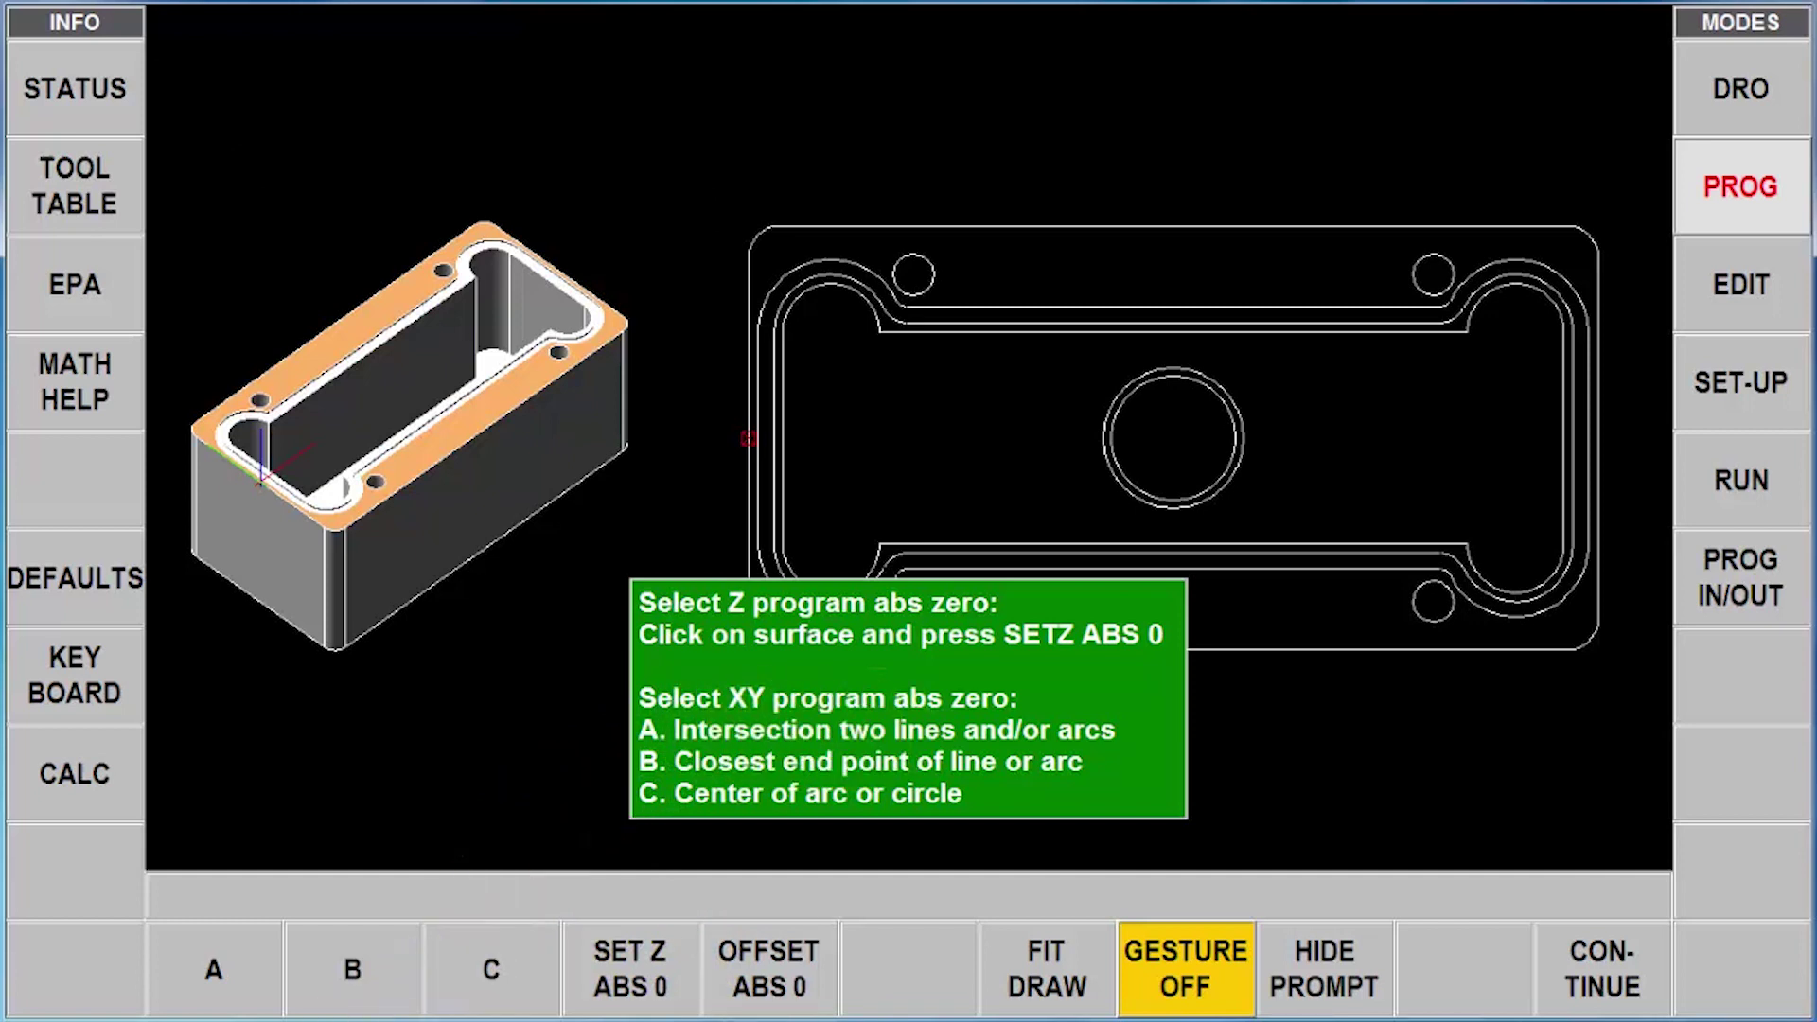
left_click(212, 965)
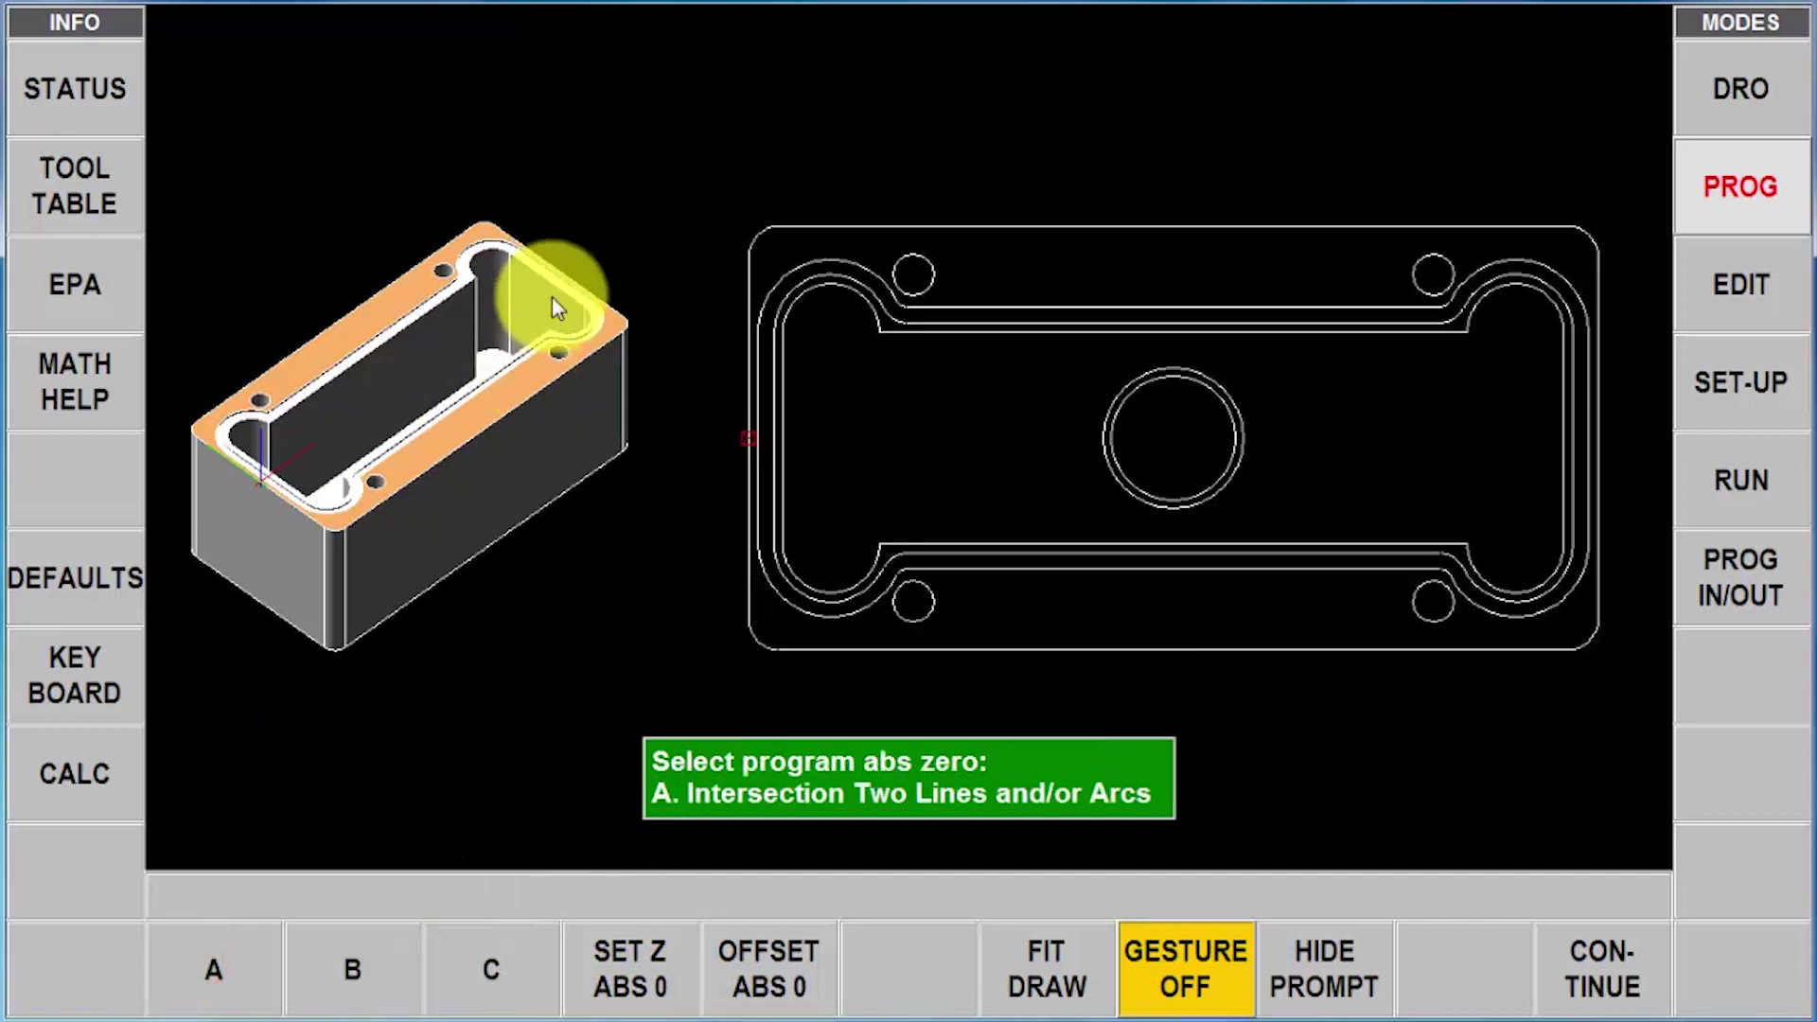
left_click(813, 223)
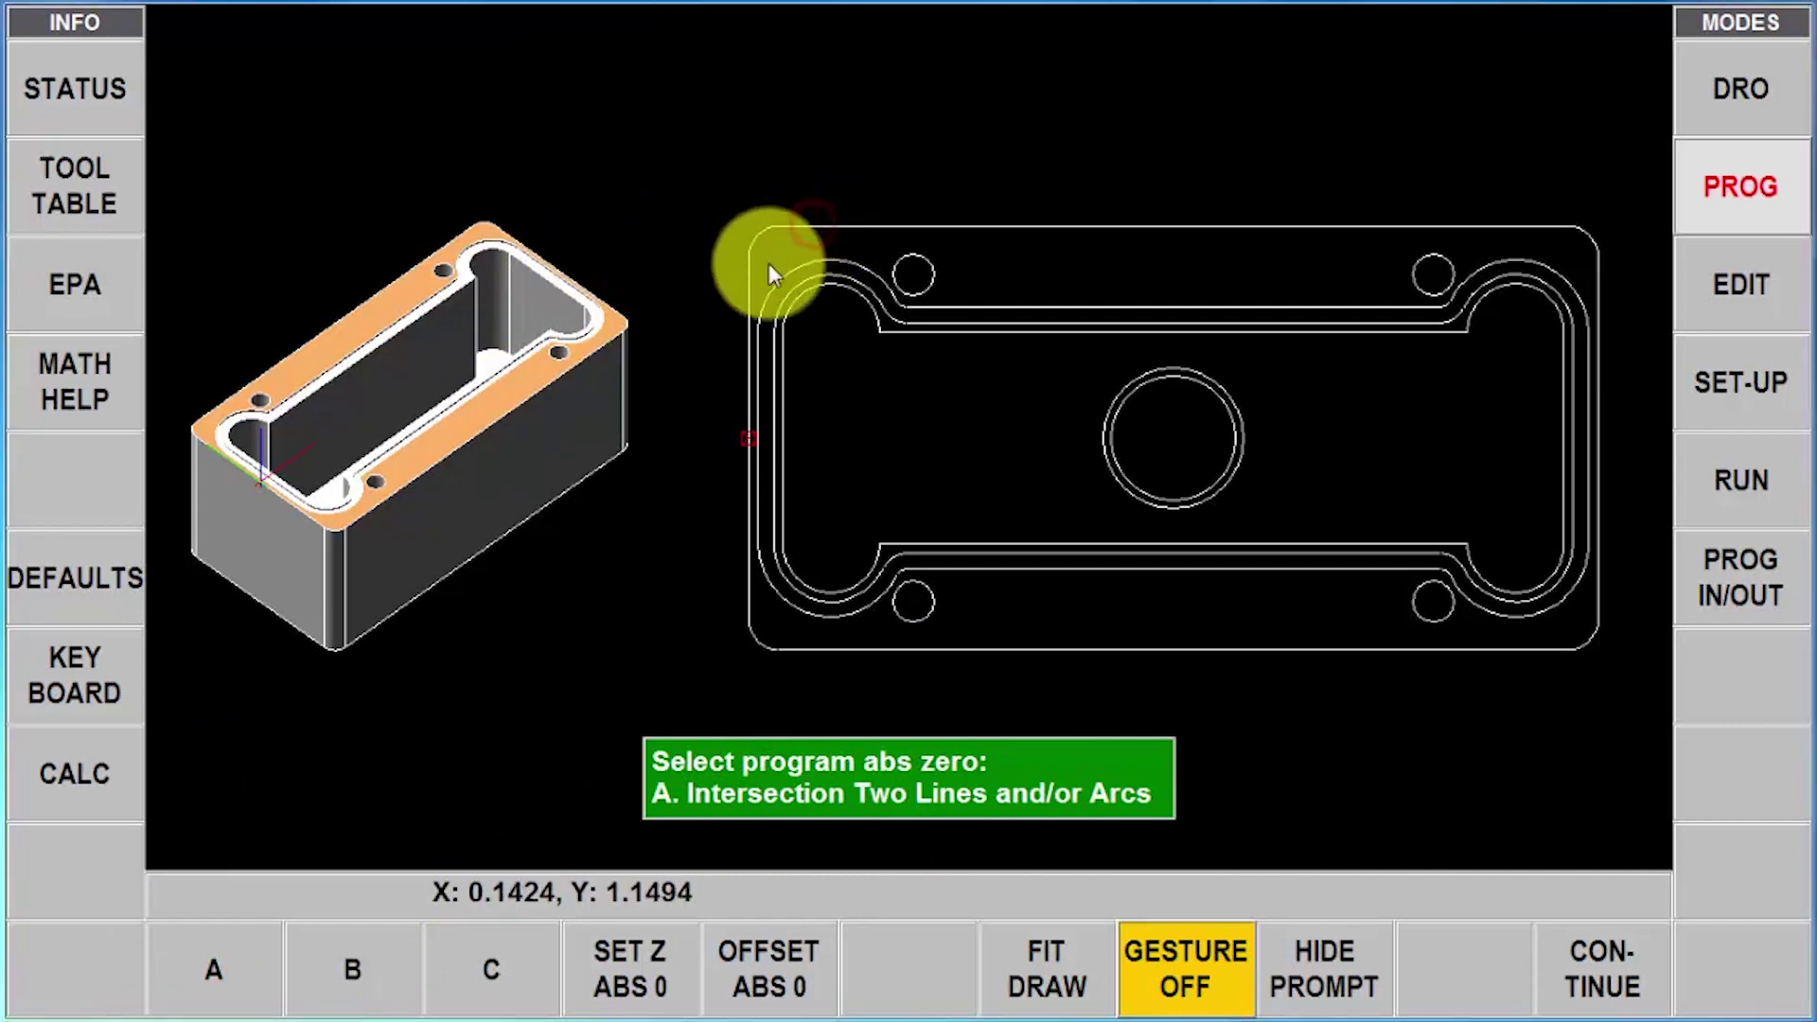
left_click(748, 282)
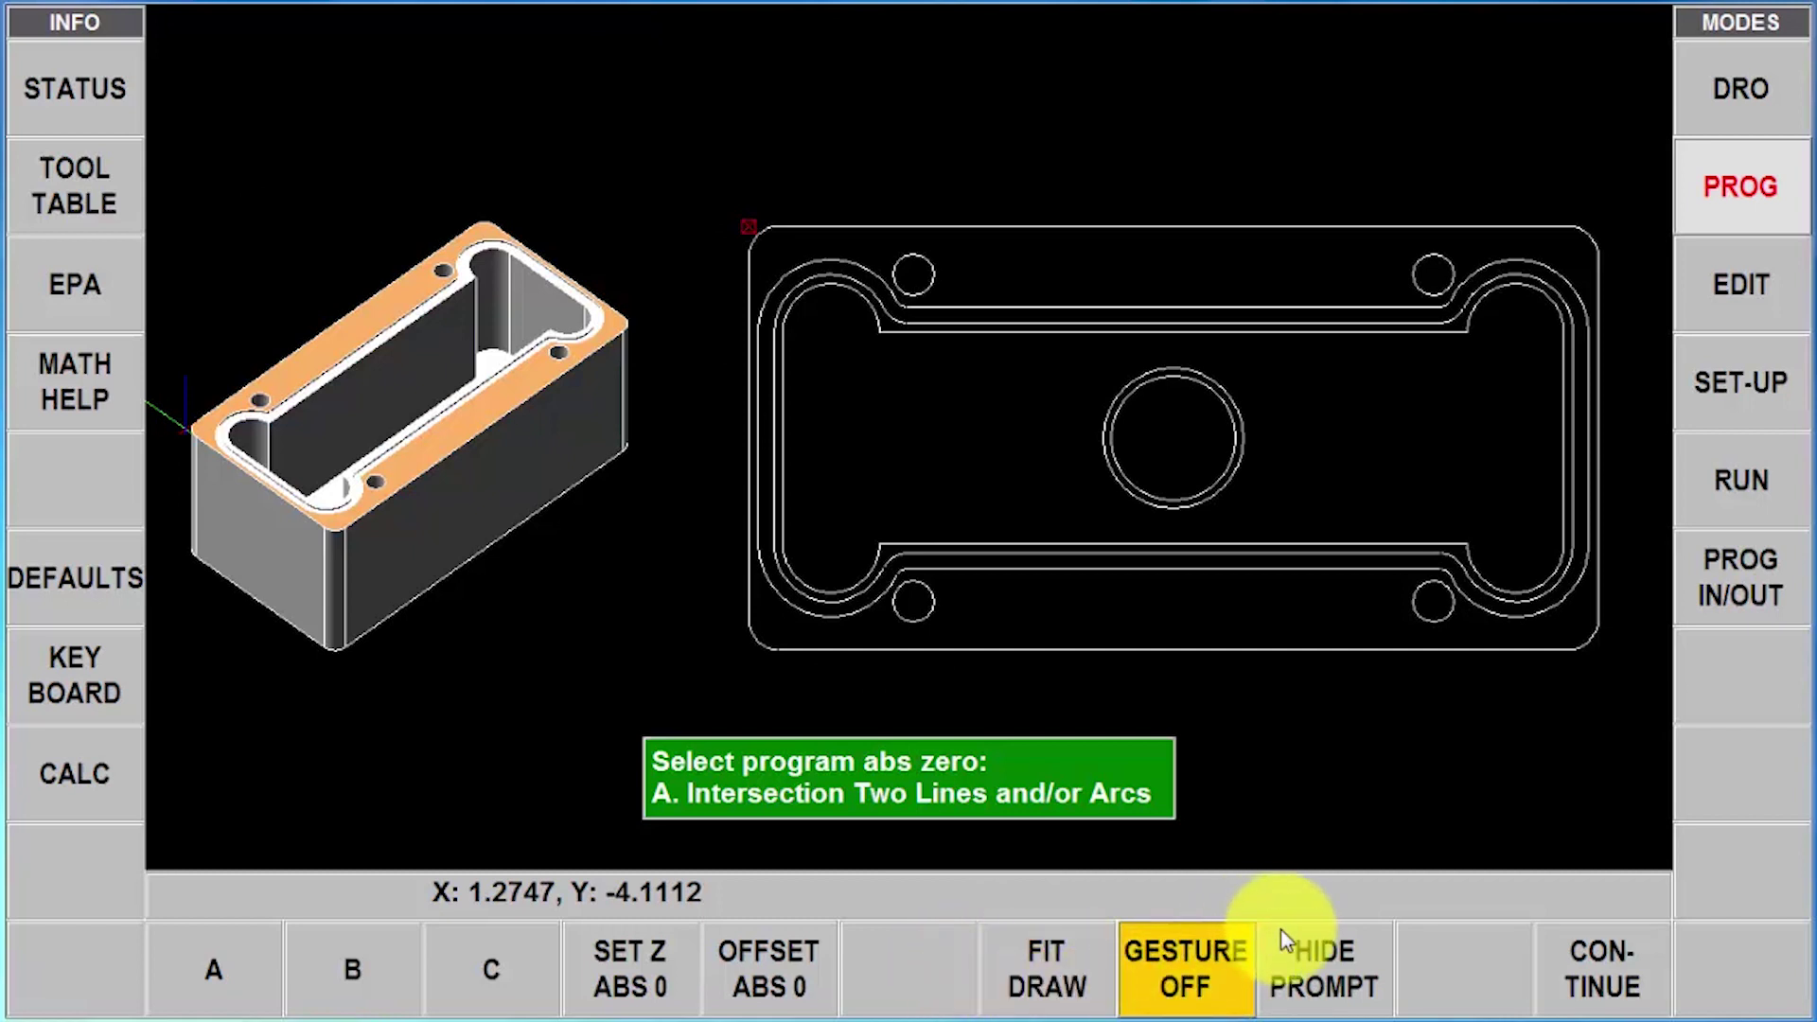
Toggle the instruction prompt off and on, then confirm the zero points
left_click(1316, 975)
left_click(1311, 976)
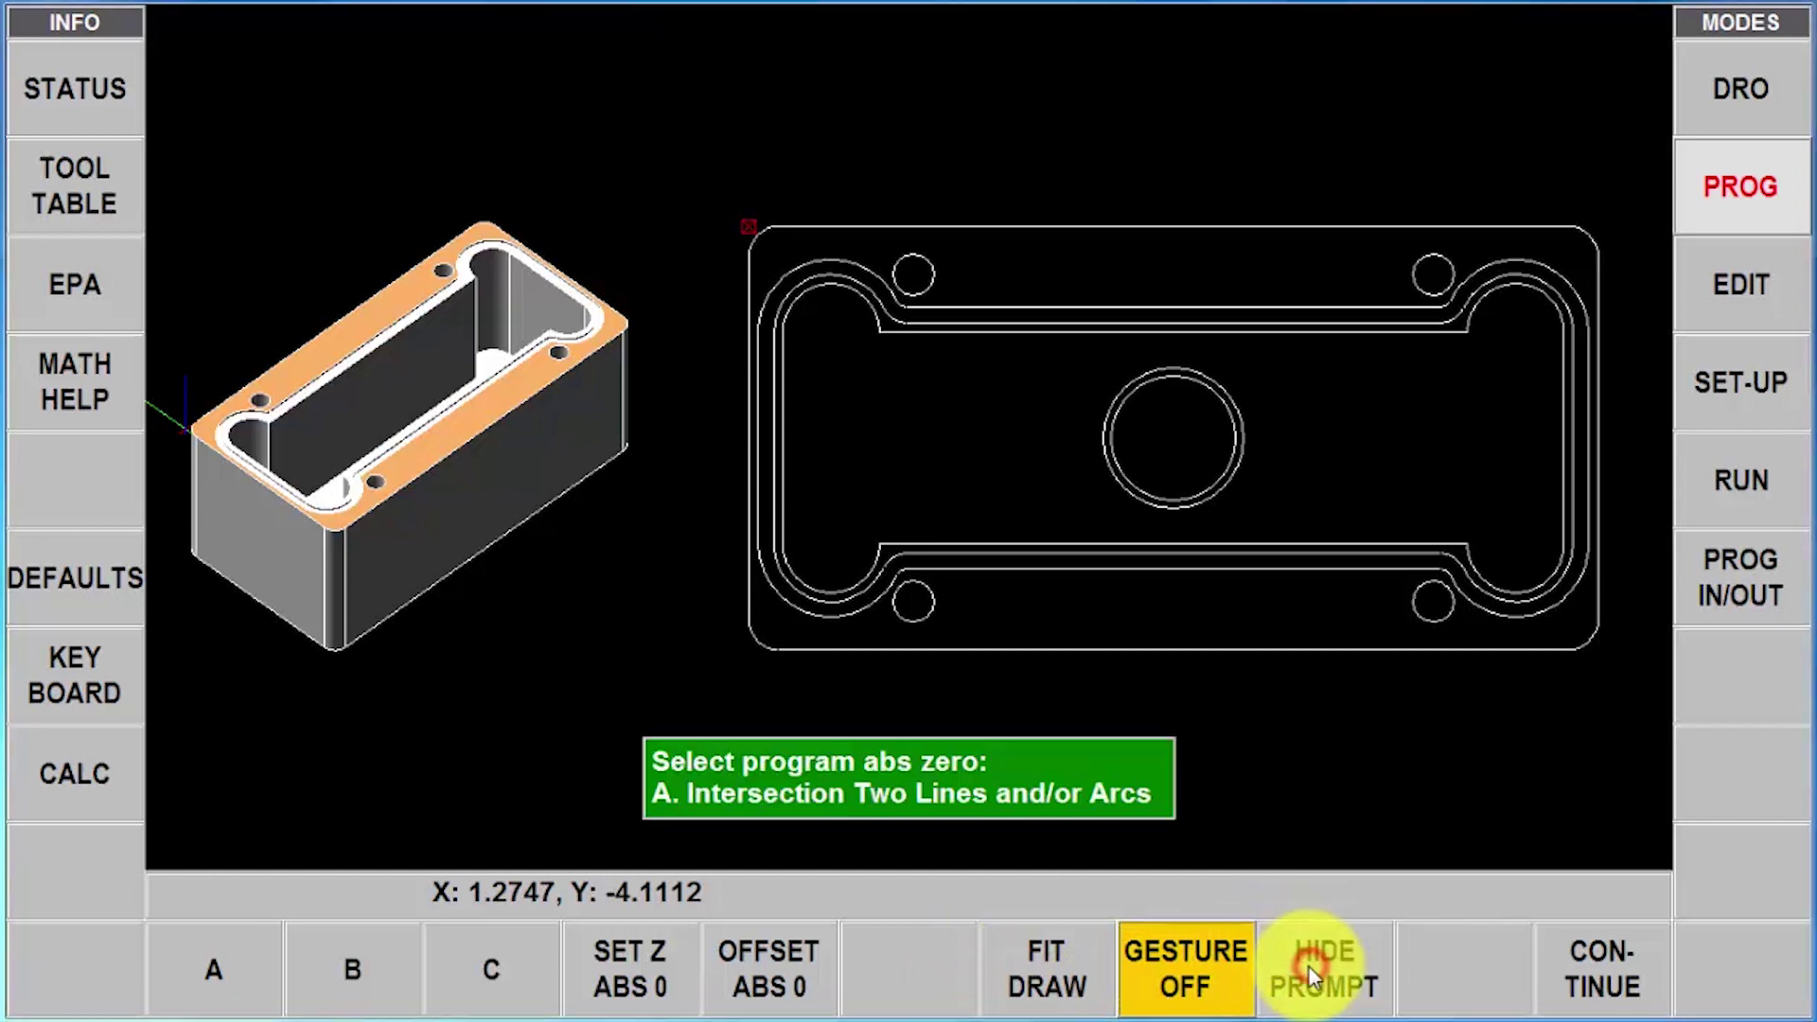
left_click(1652, 981)
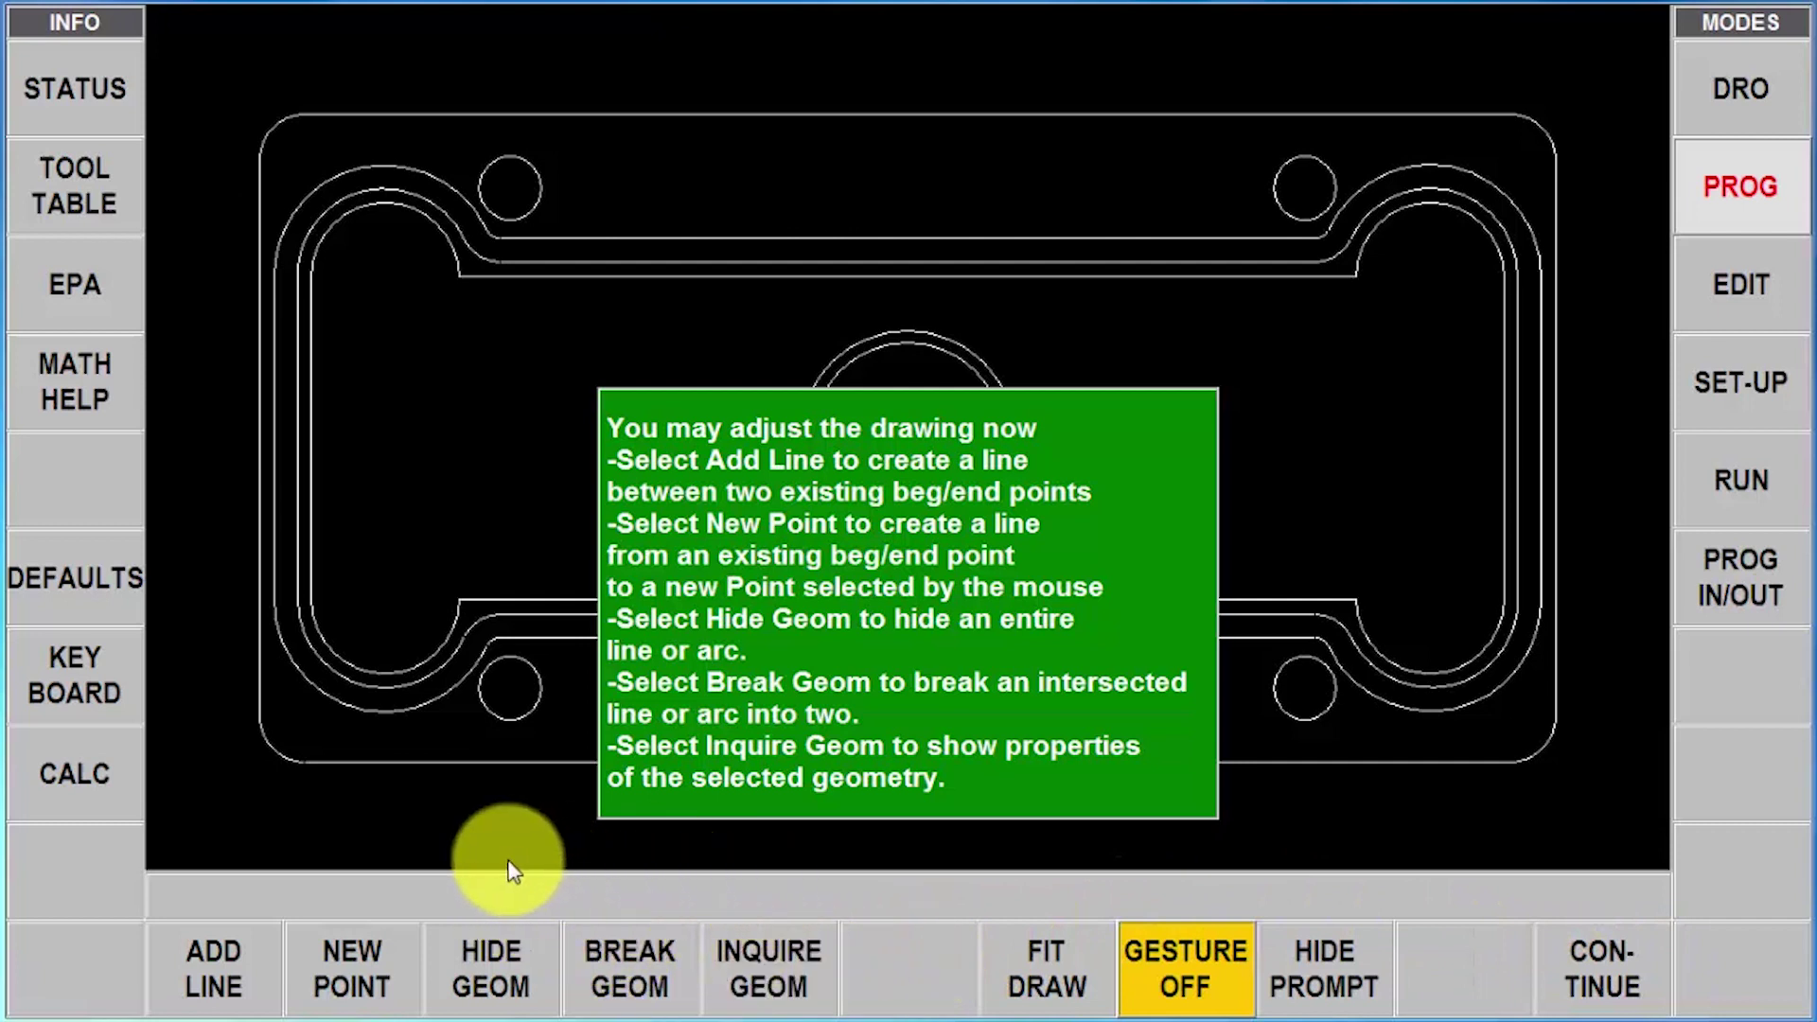
Draw a horizontal line left from the top-left endpoint and a short angled line
left_click(360, 989)
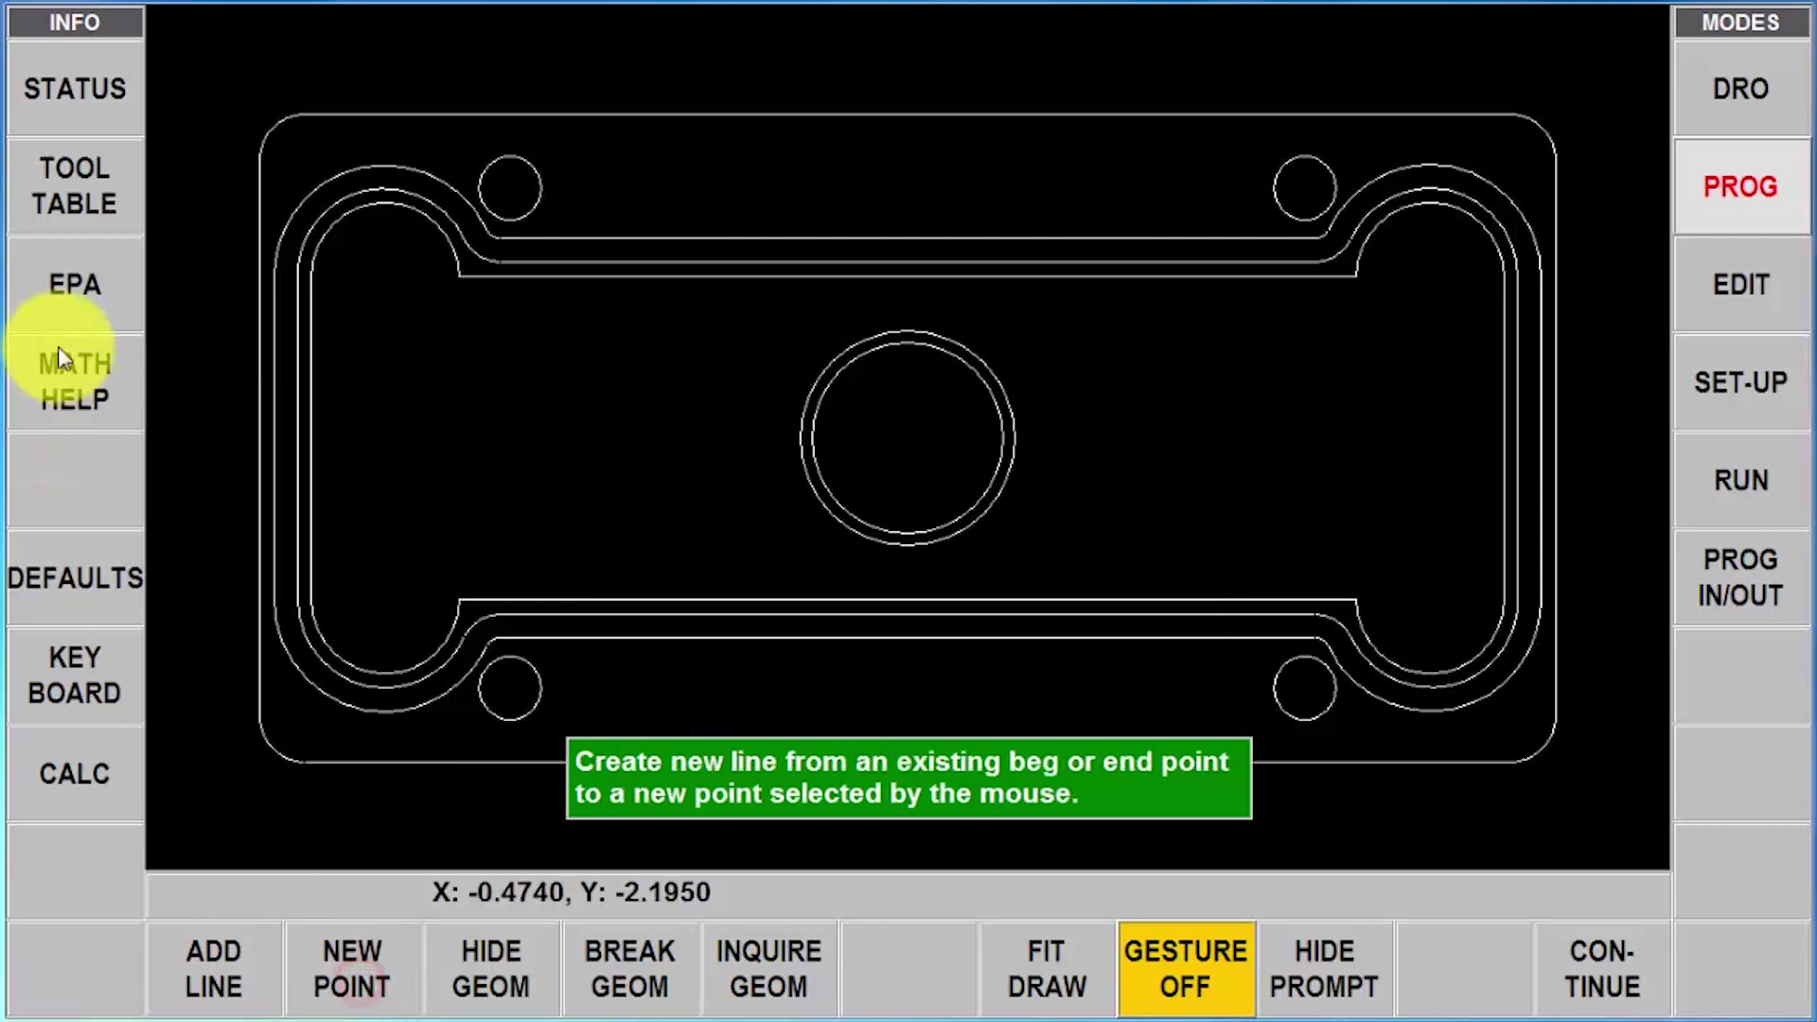
left_click(309, 115)
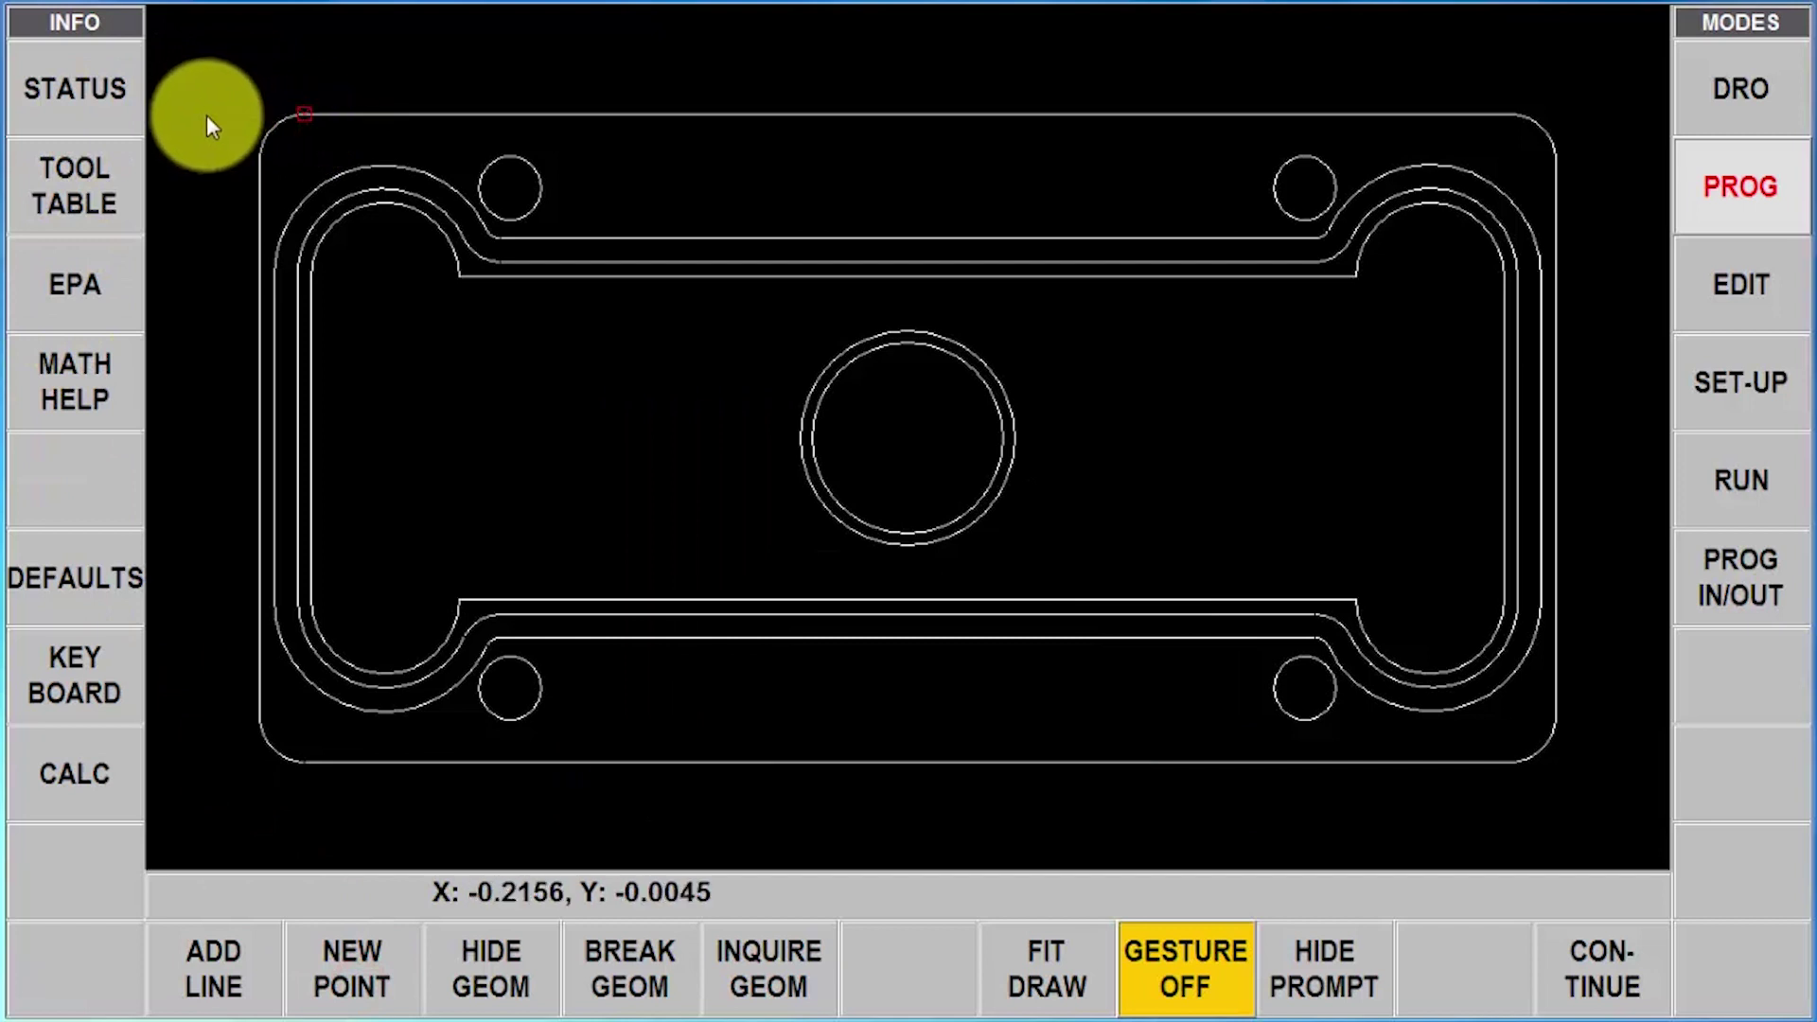
left_click(157, 115)
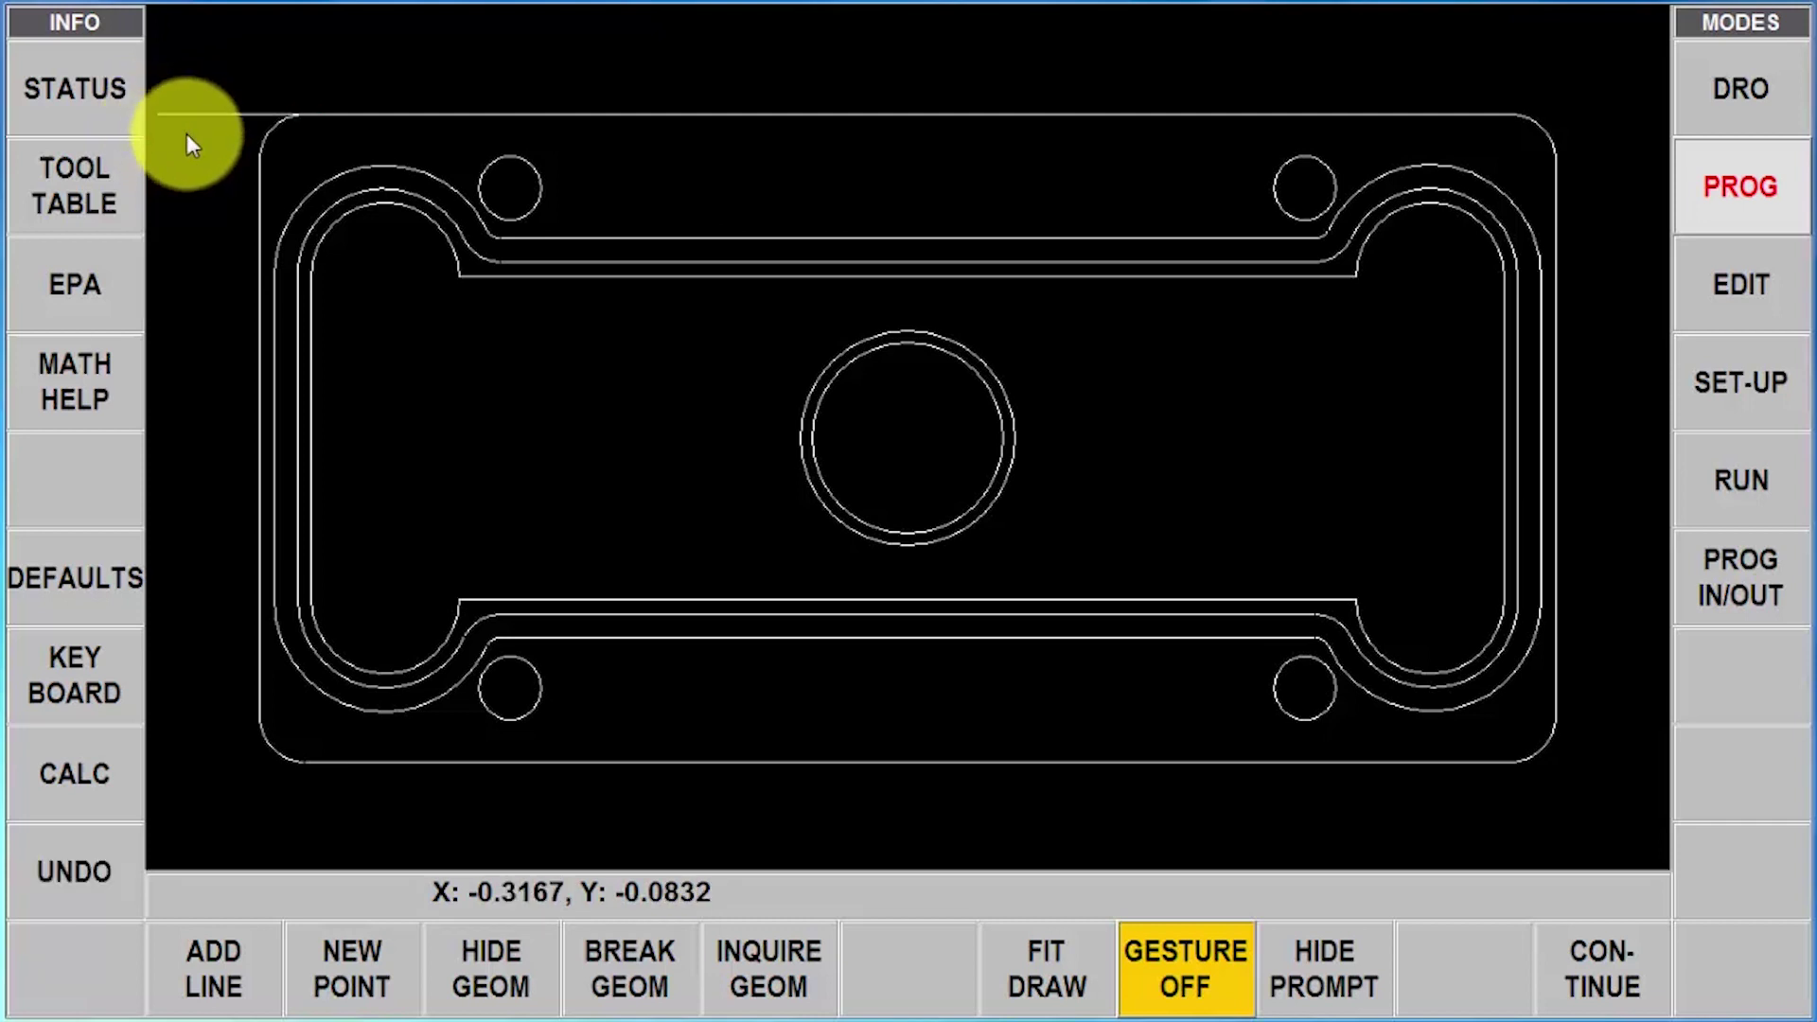
left_click(296, 113)
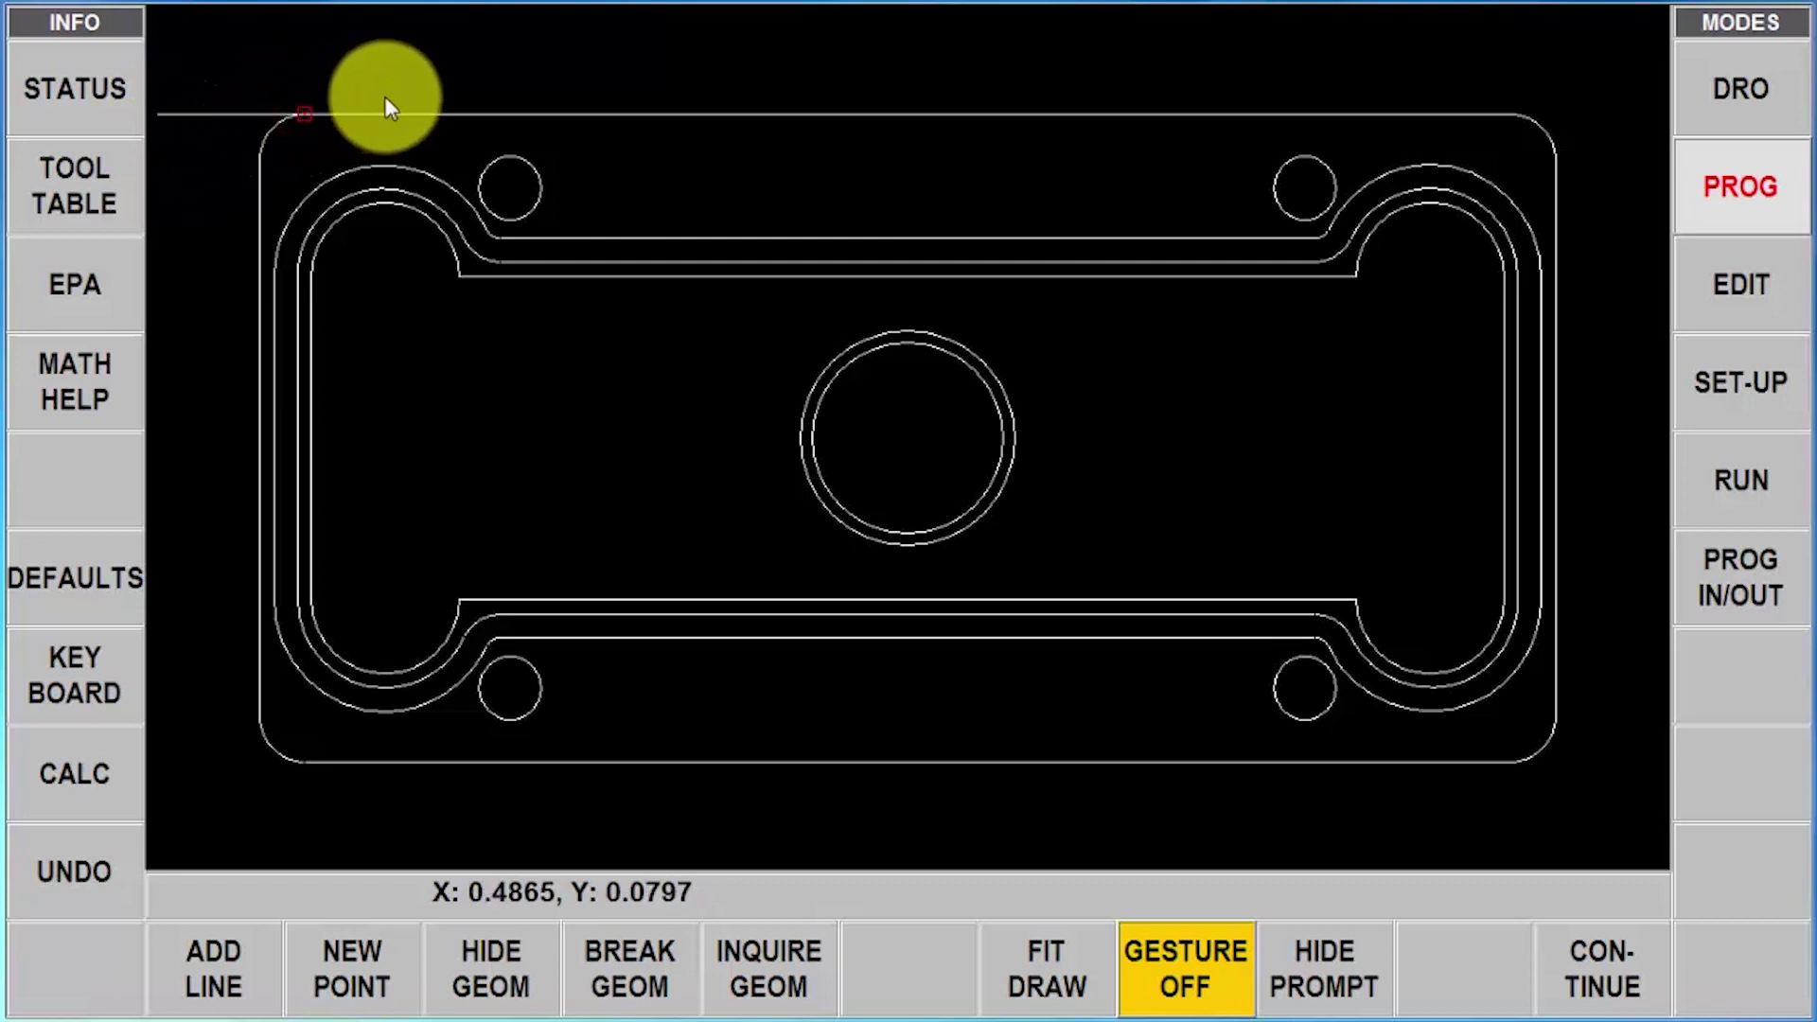
left_click(414, 96)
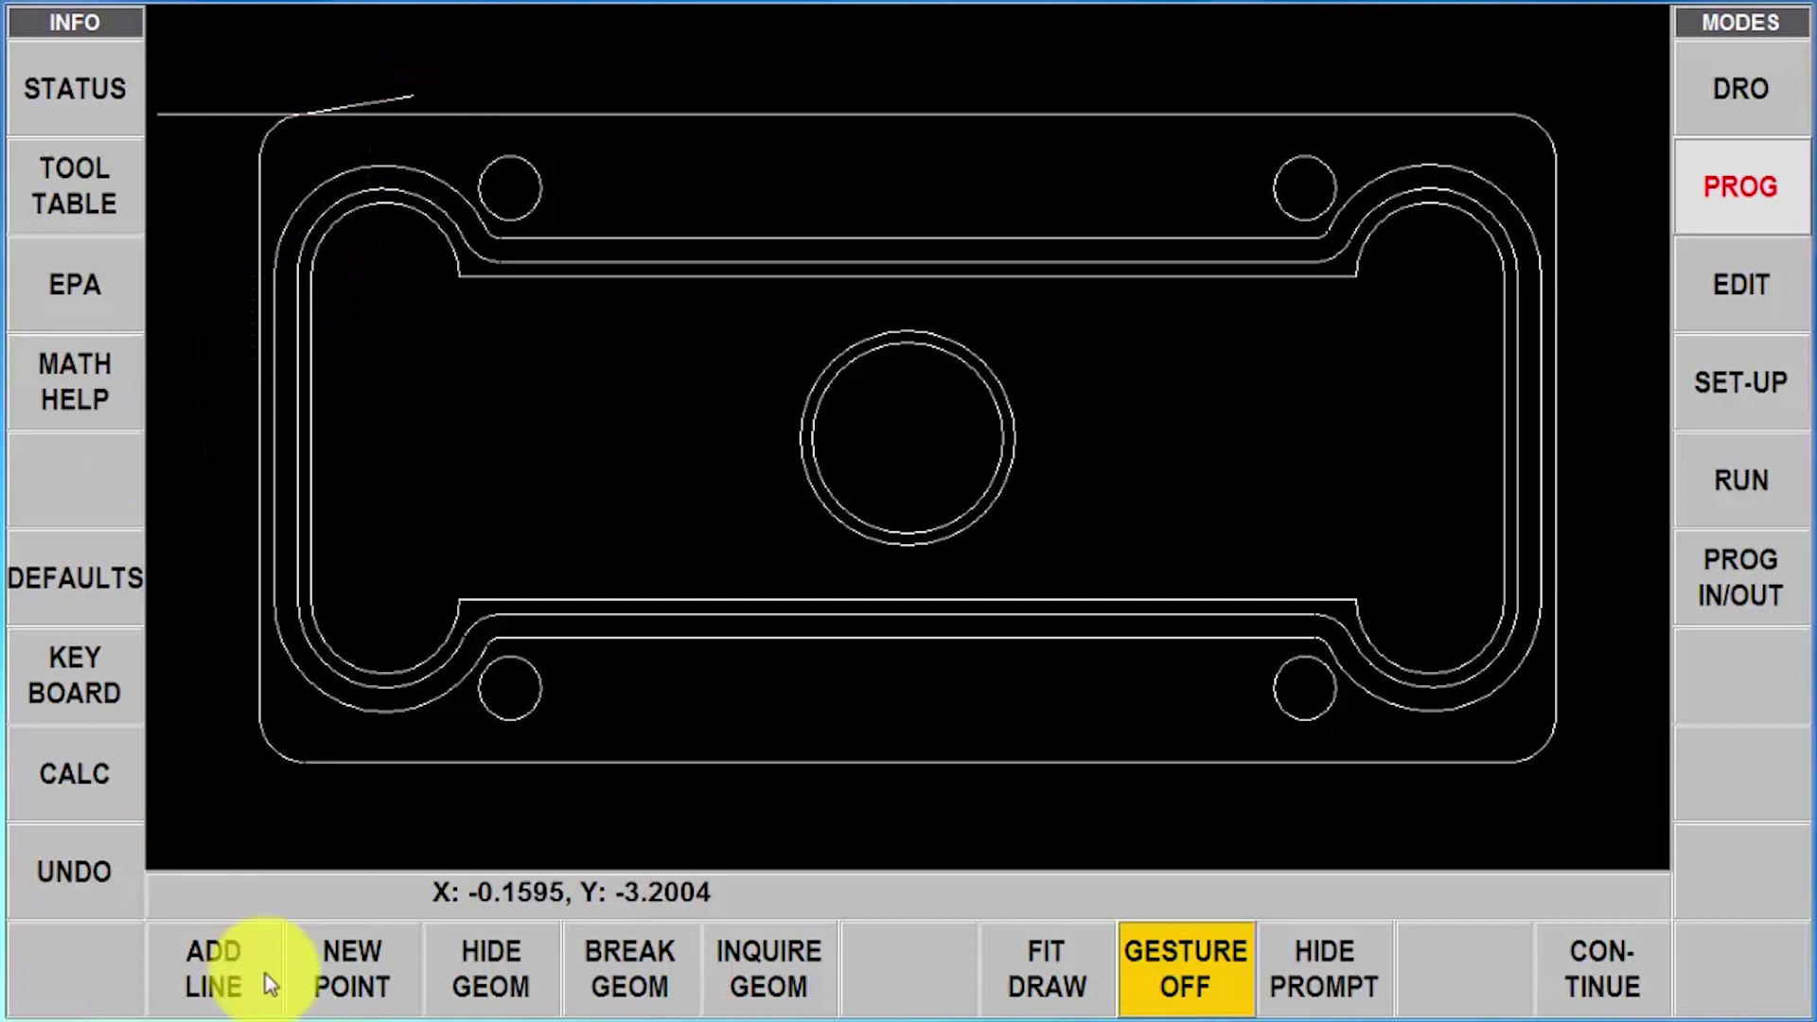
Add a line joining the two new endpoints, then undo it
left_click(249, 998)
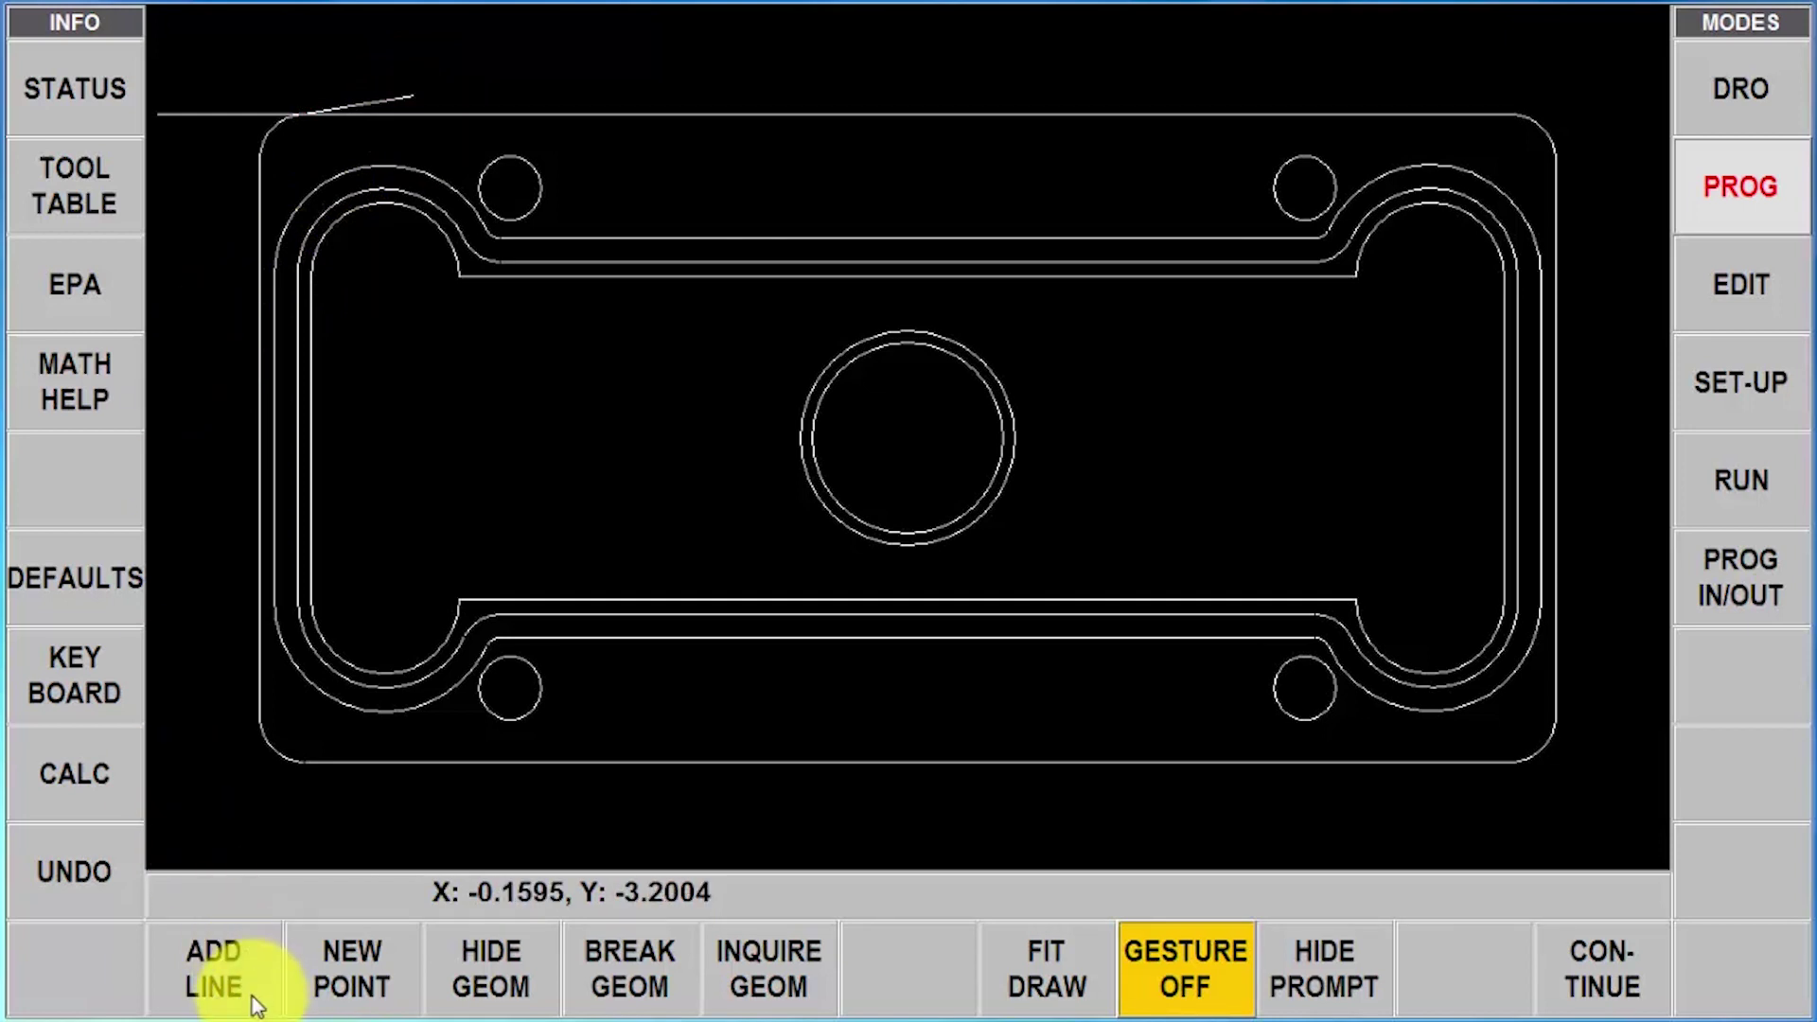
left_click(245, 989)
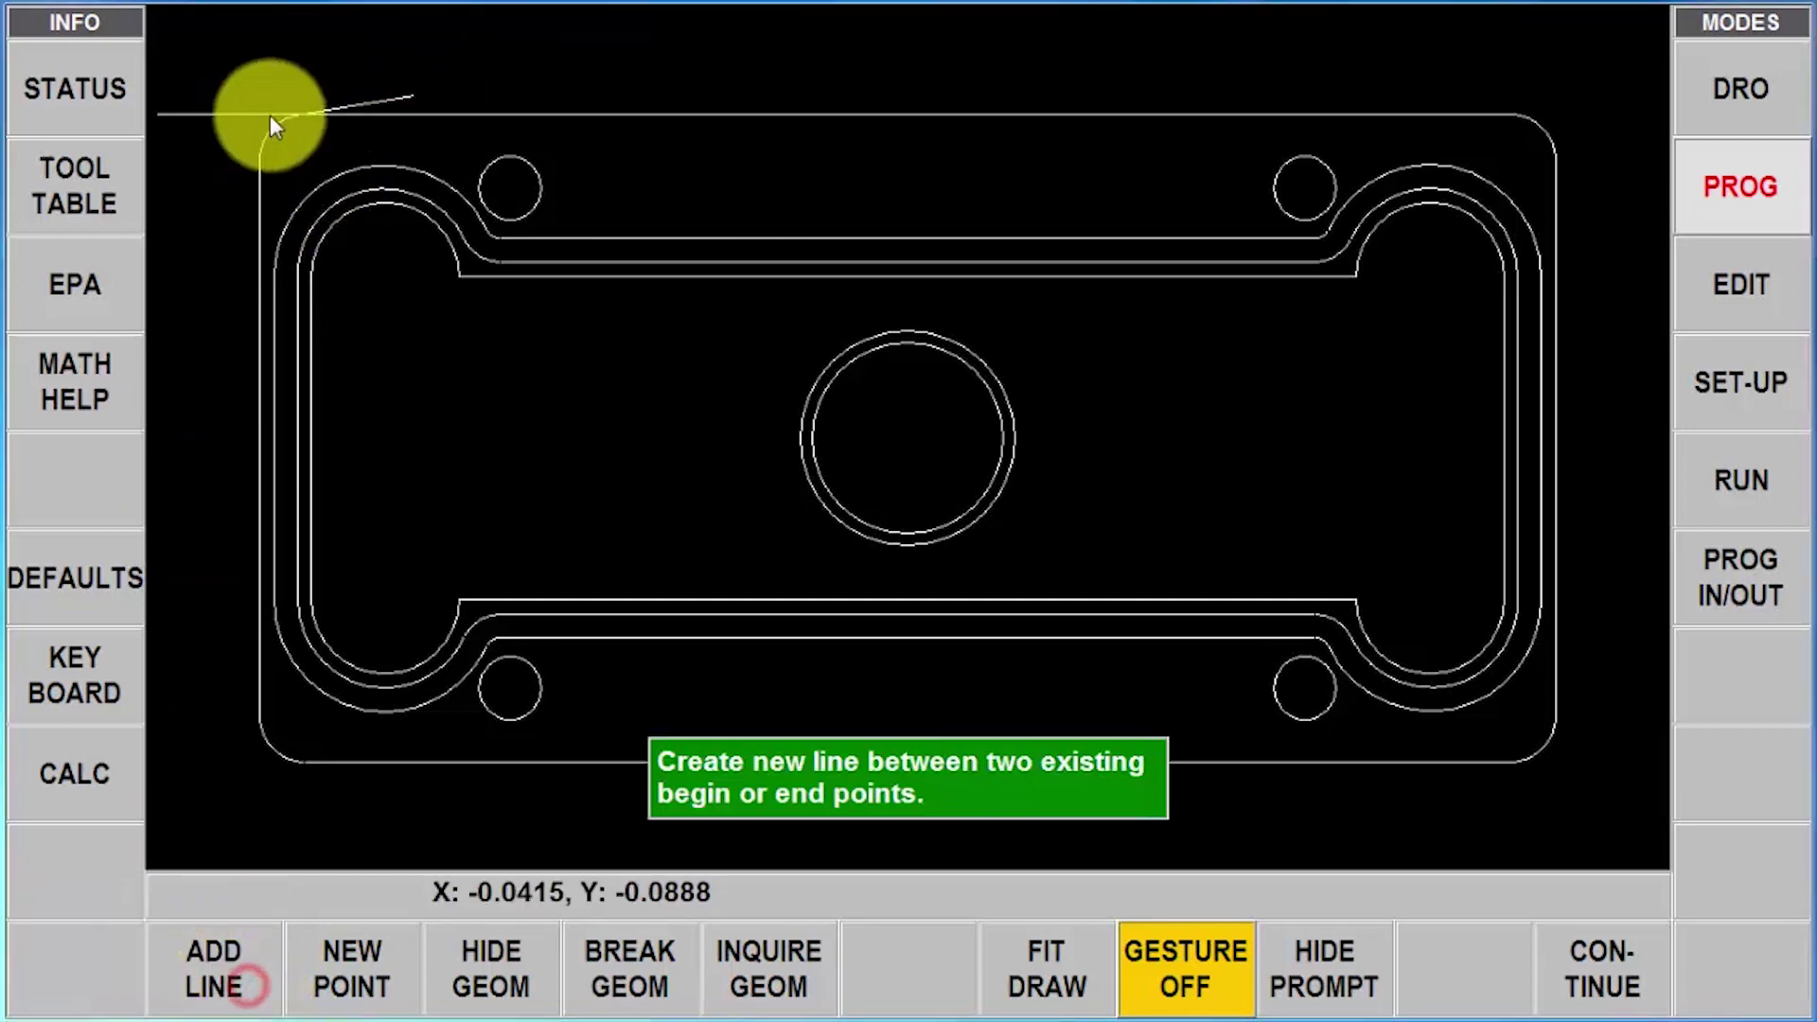
left_click(408, 94)
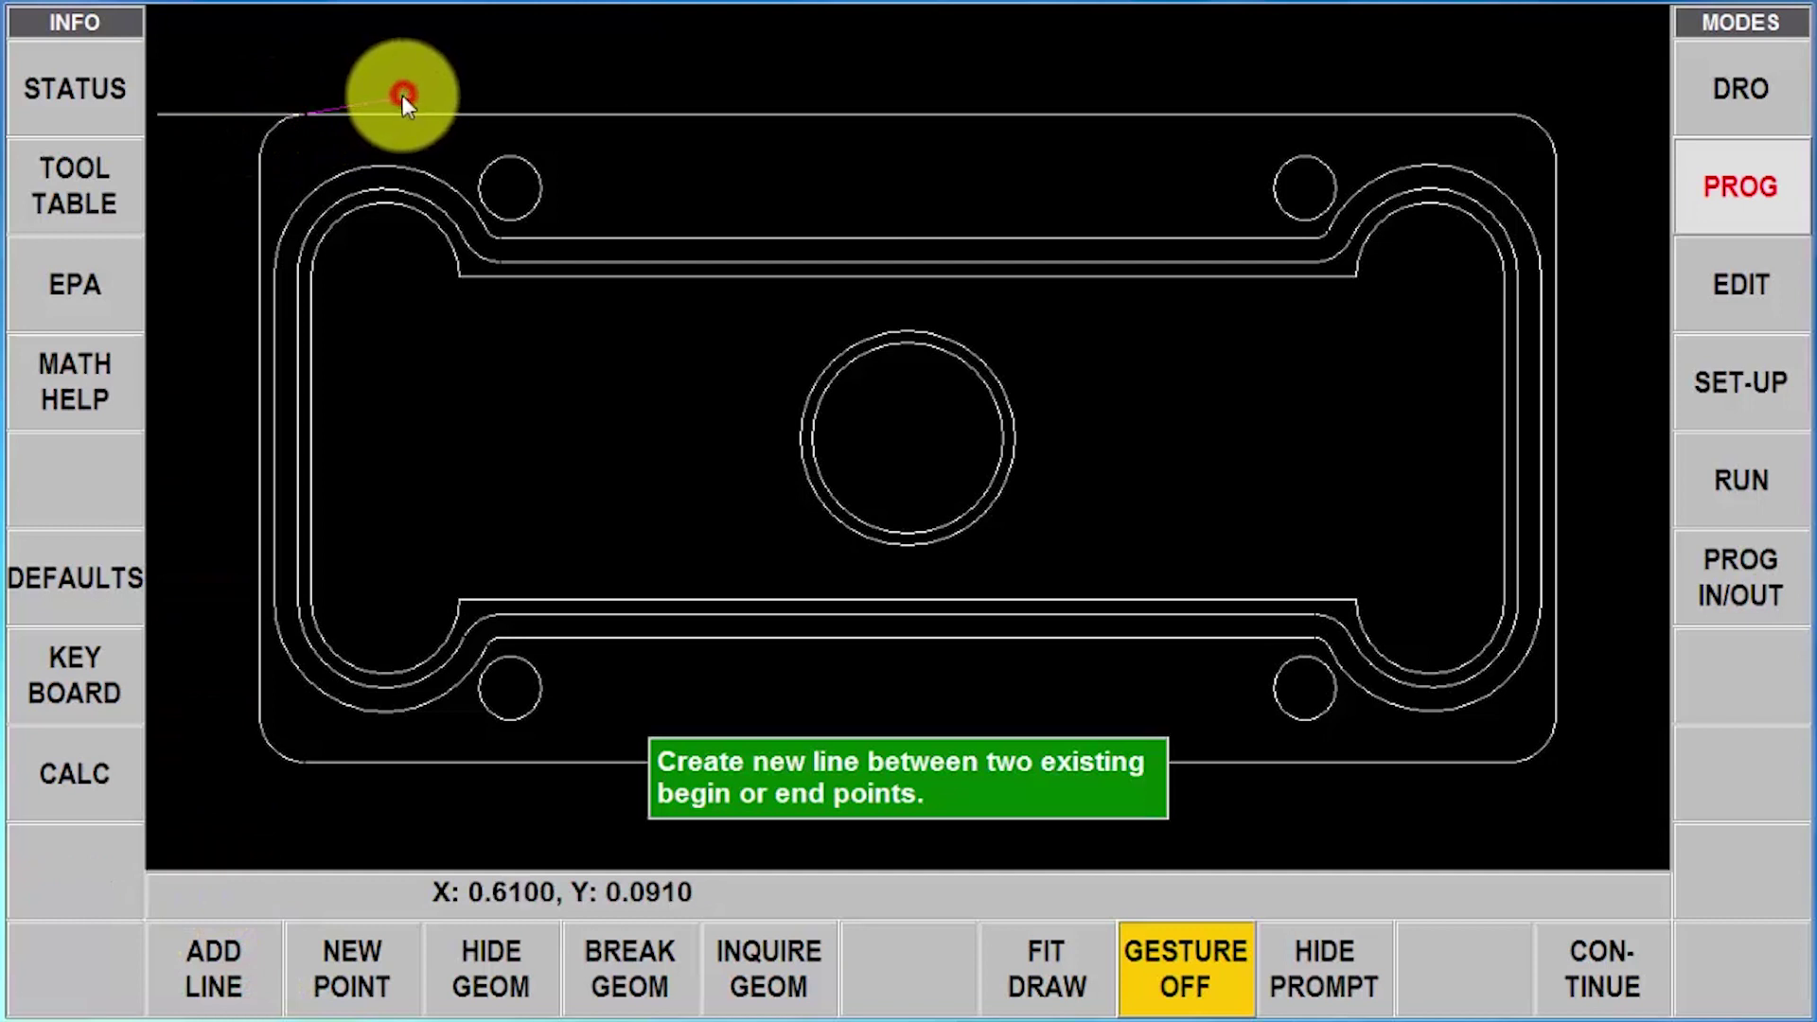
left_click(170, 110)
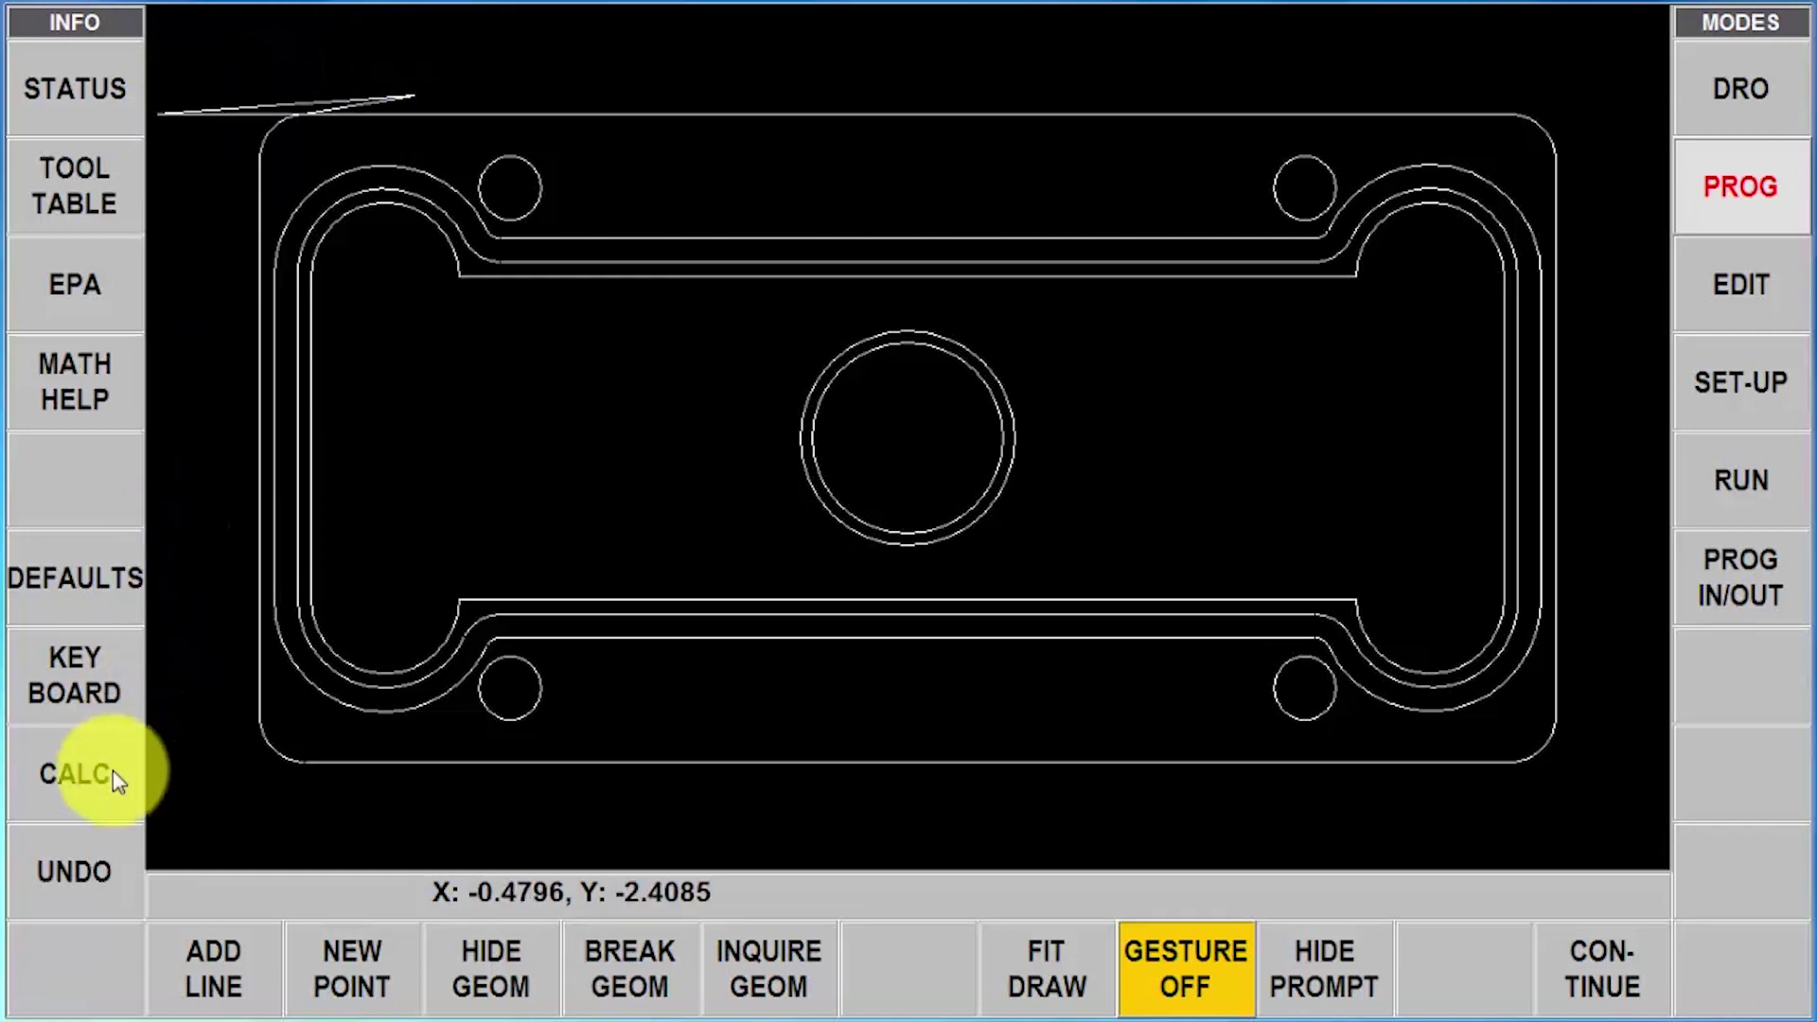
left_click(81, 868)
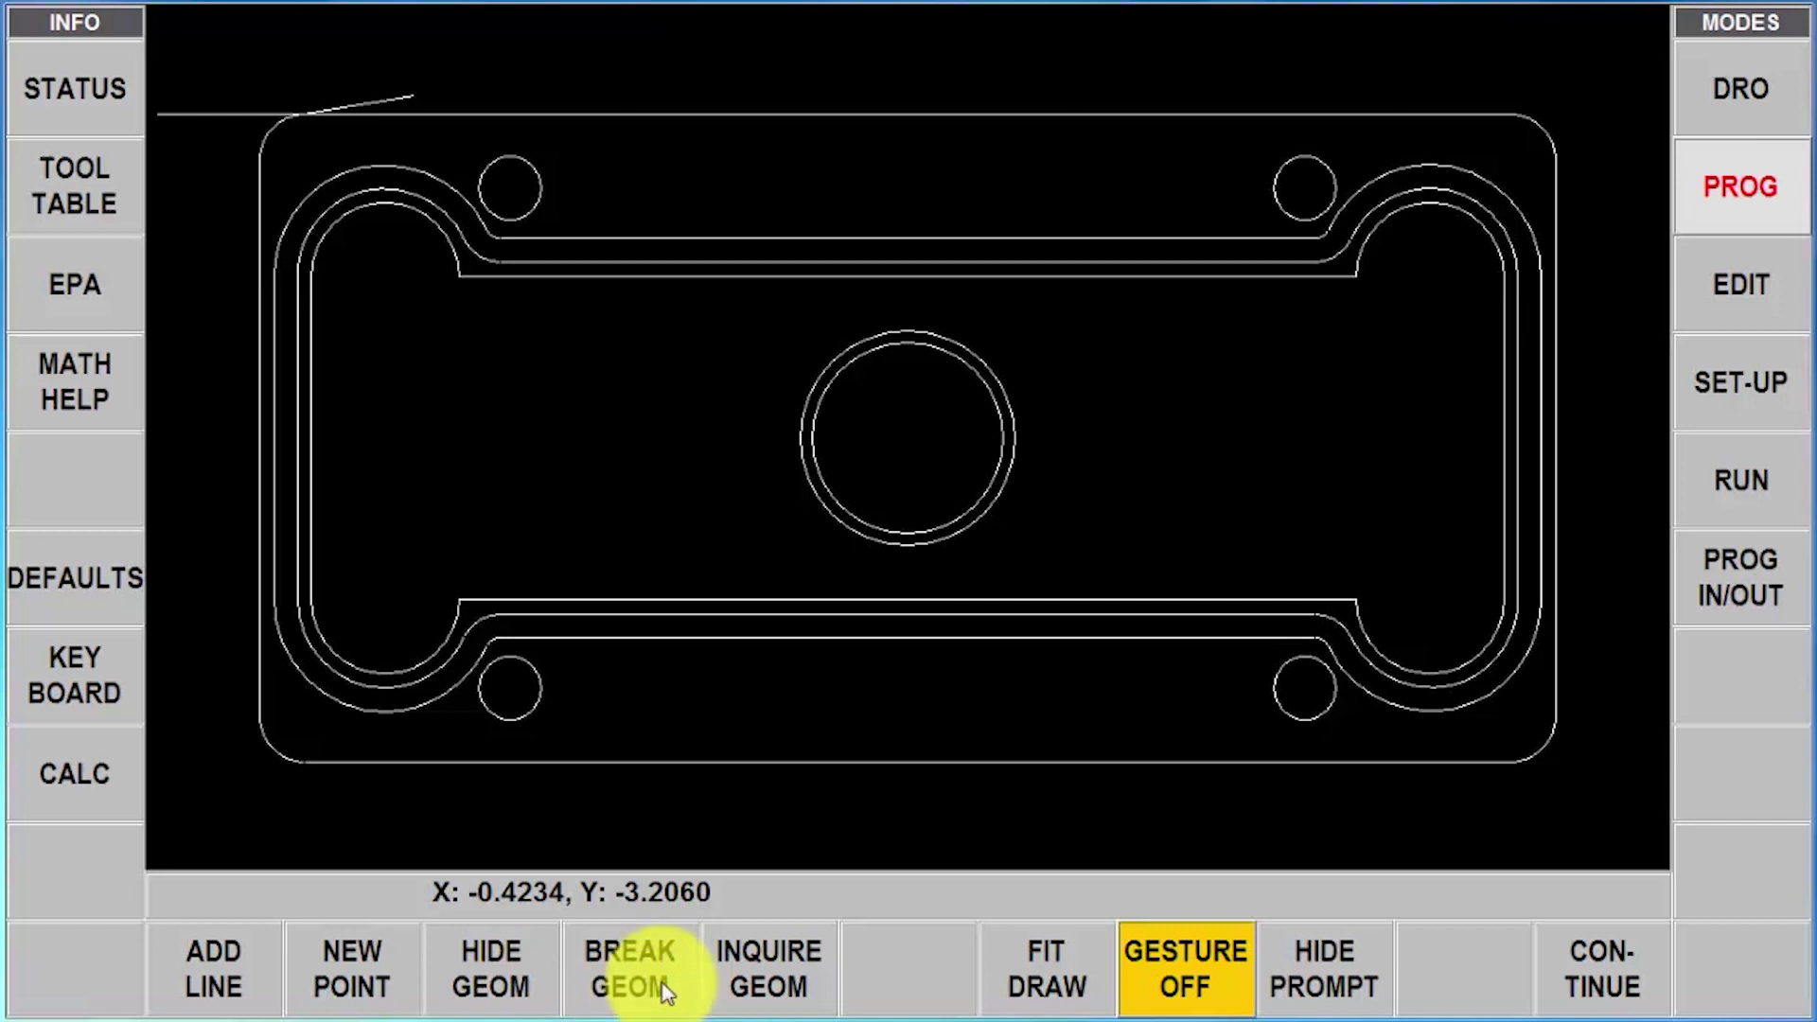
left_click(773, 961)
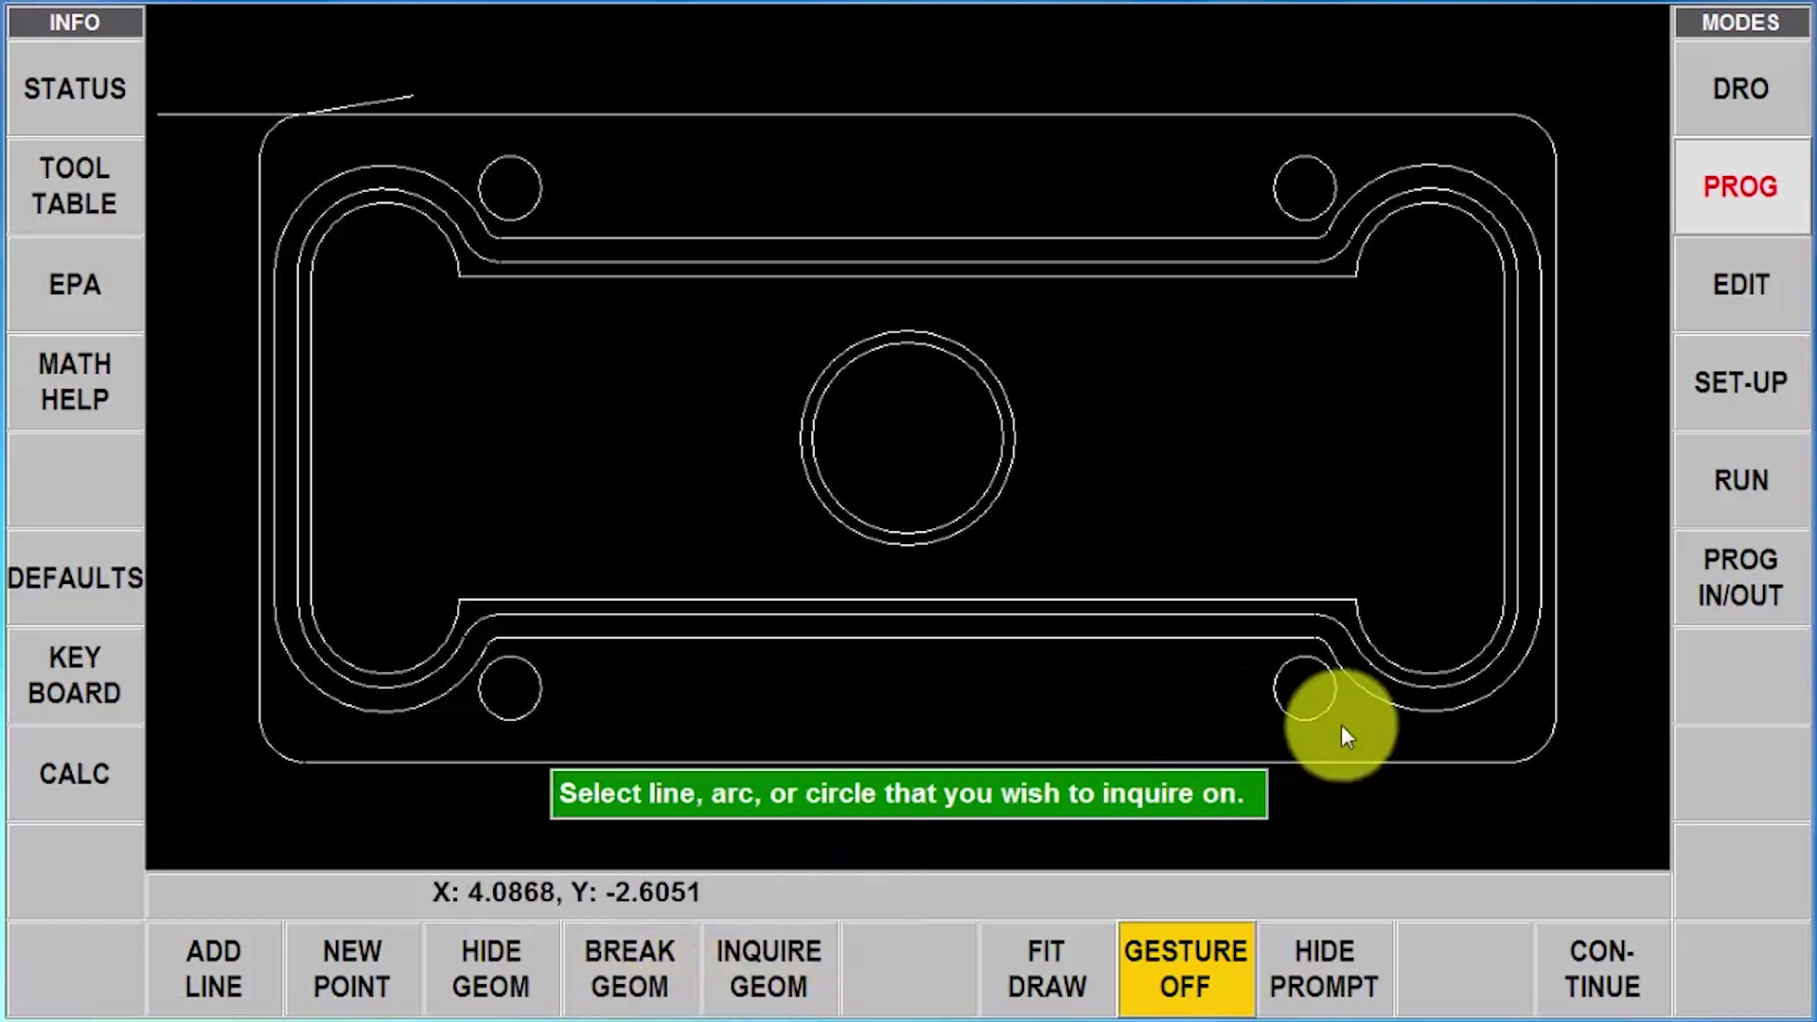
Inspect the small lower-right circle and lower inner line, then finish geometry editing
left_click(1316, 715)
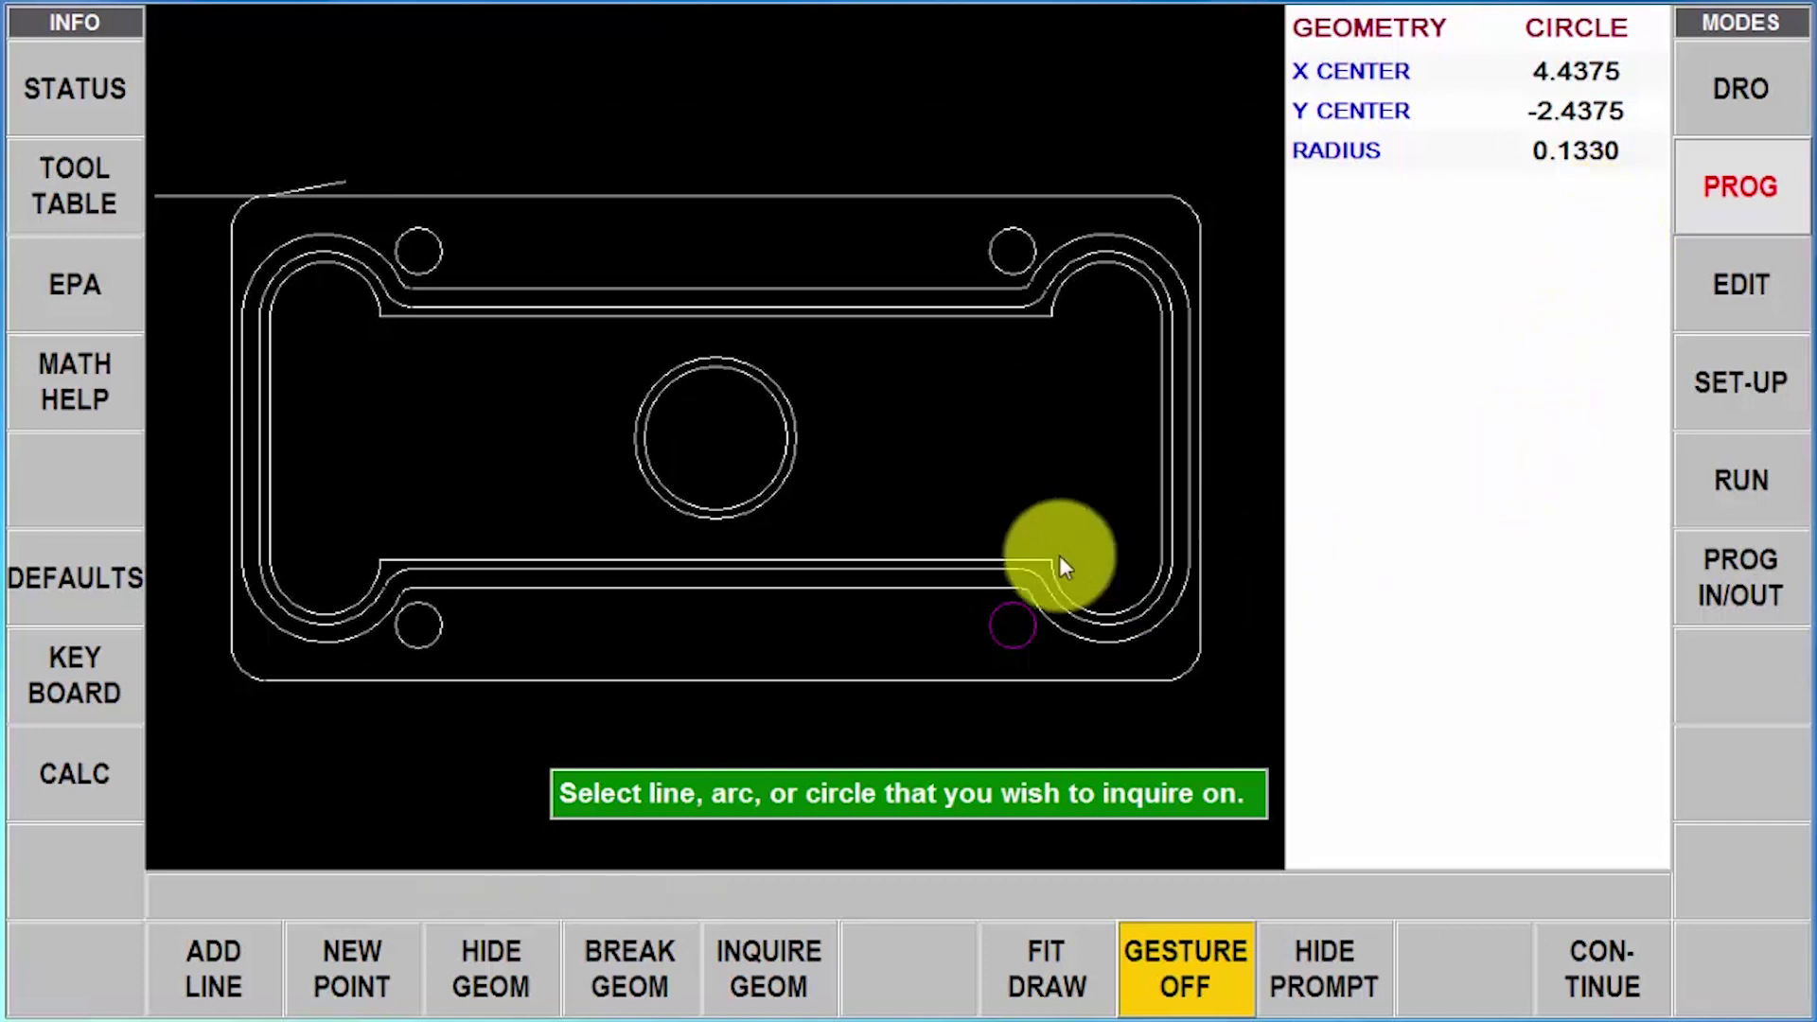
left_click(878, 561)
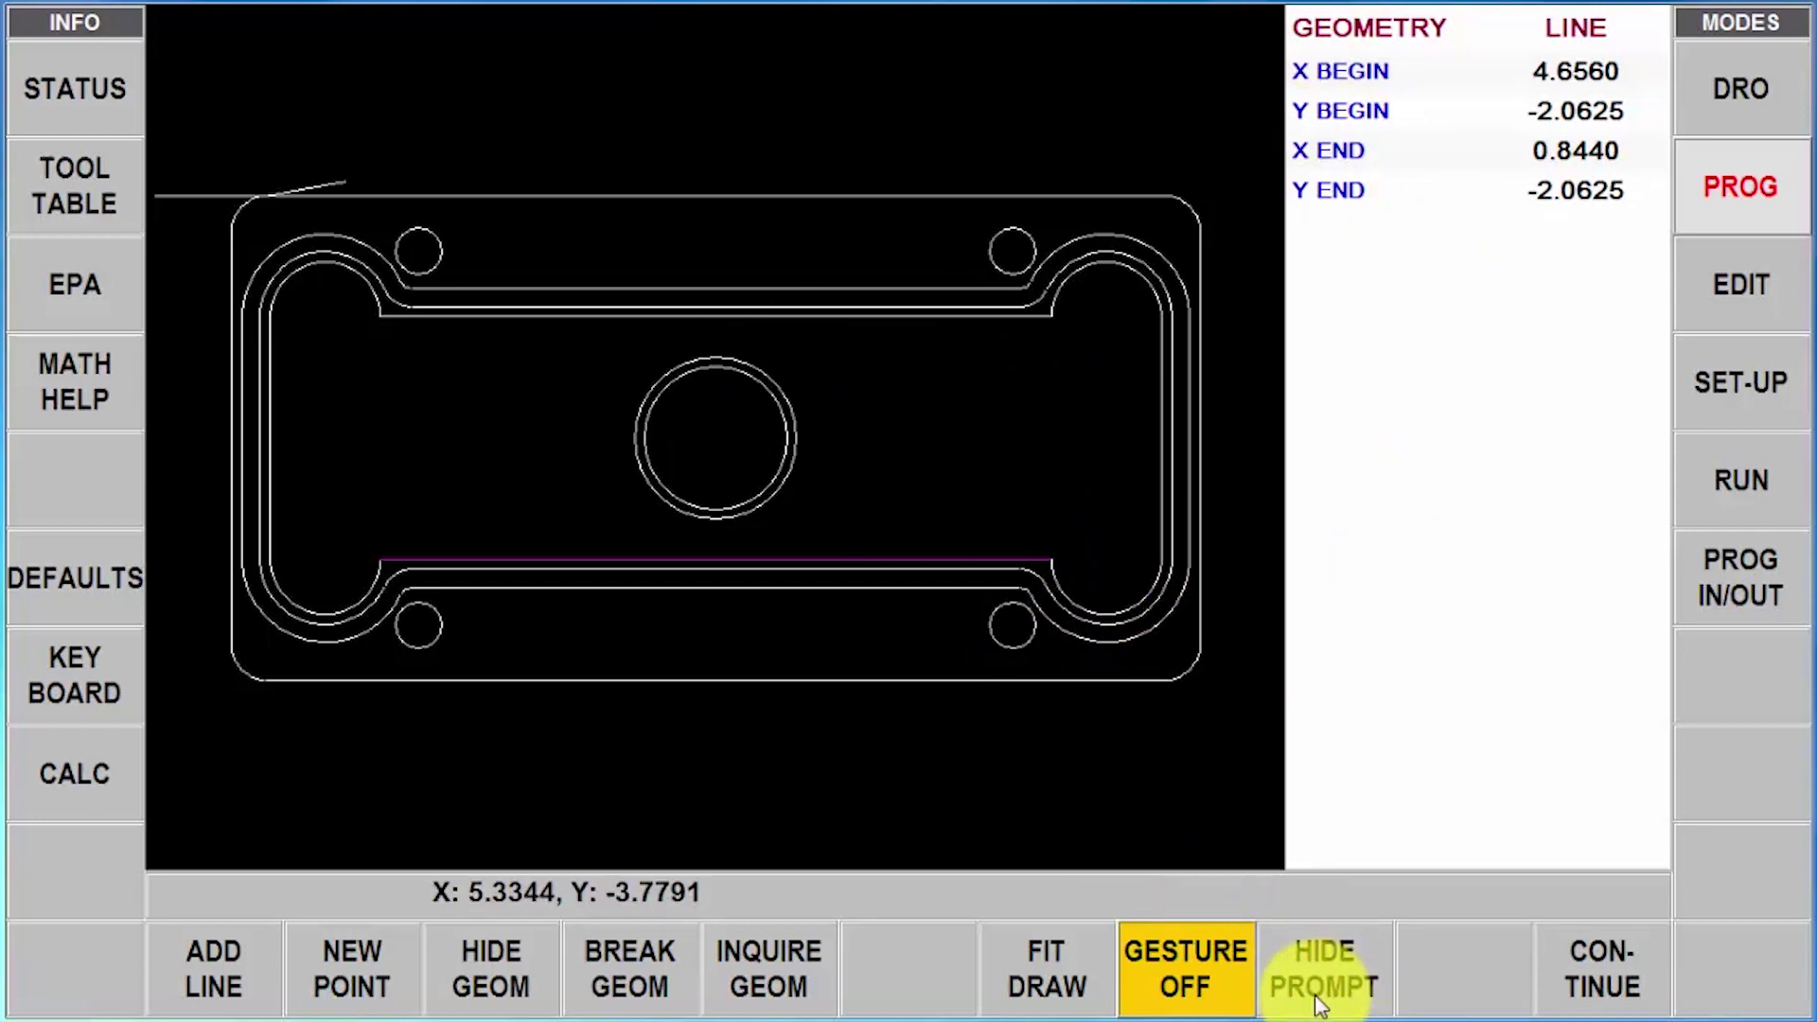
left_click(1609, 966)
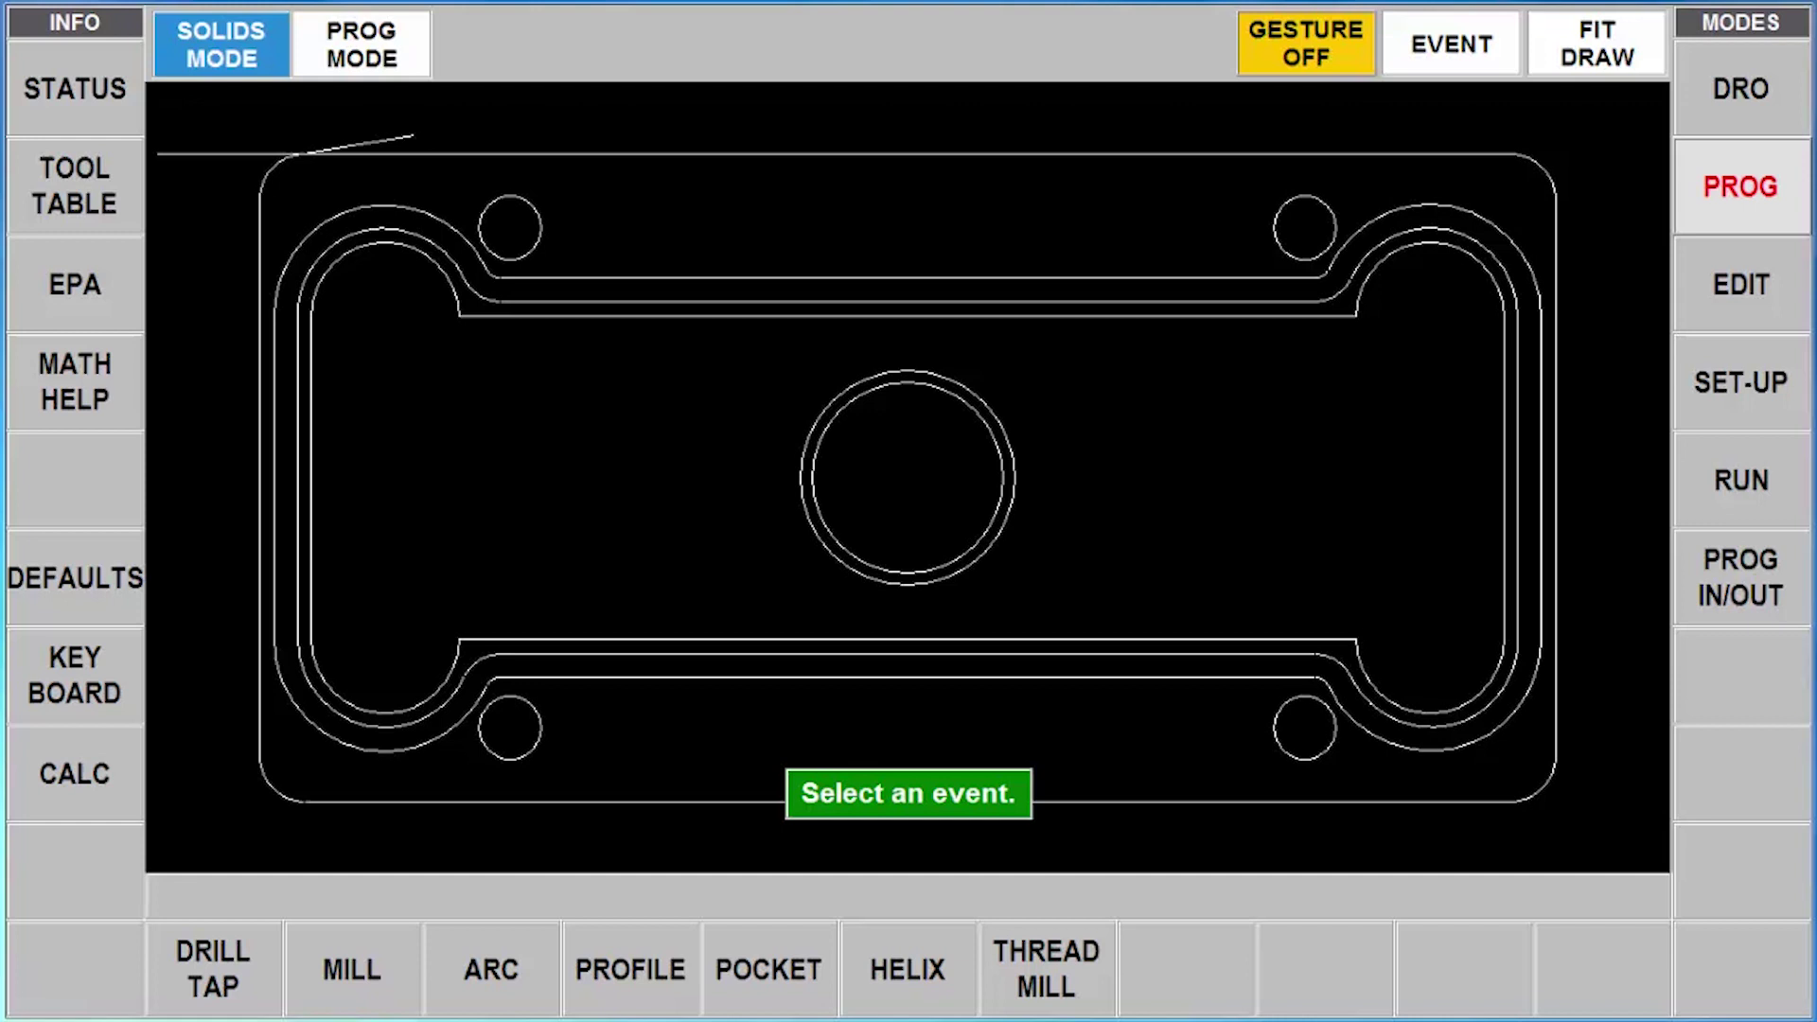
Create drill Event 1 for the four corner holes, starting at X 1.0625, Y -0.3125
left_click(206, 960)
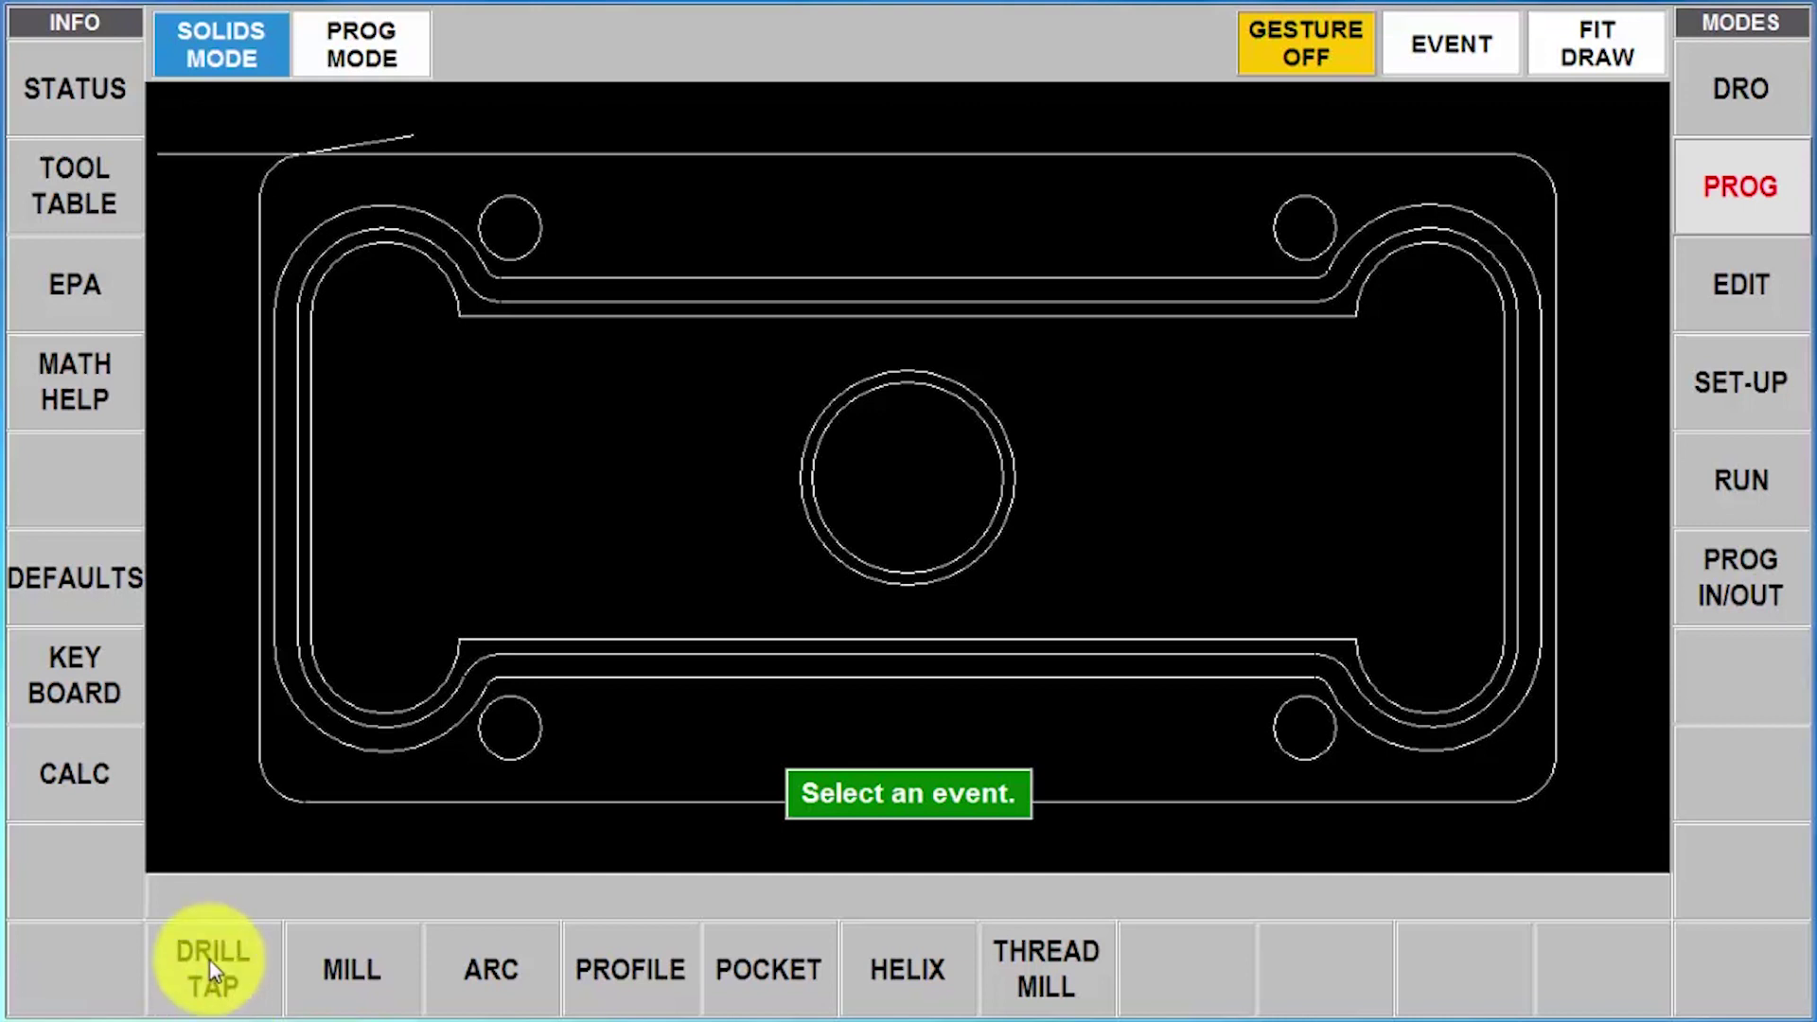
left_click(537, 242)
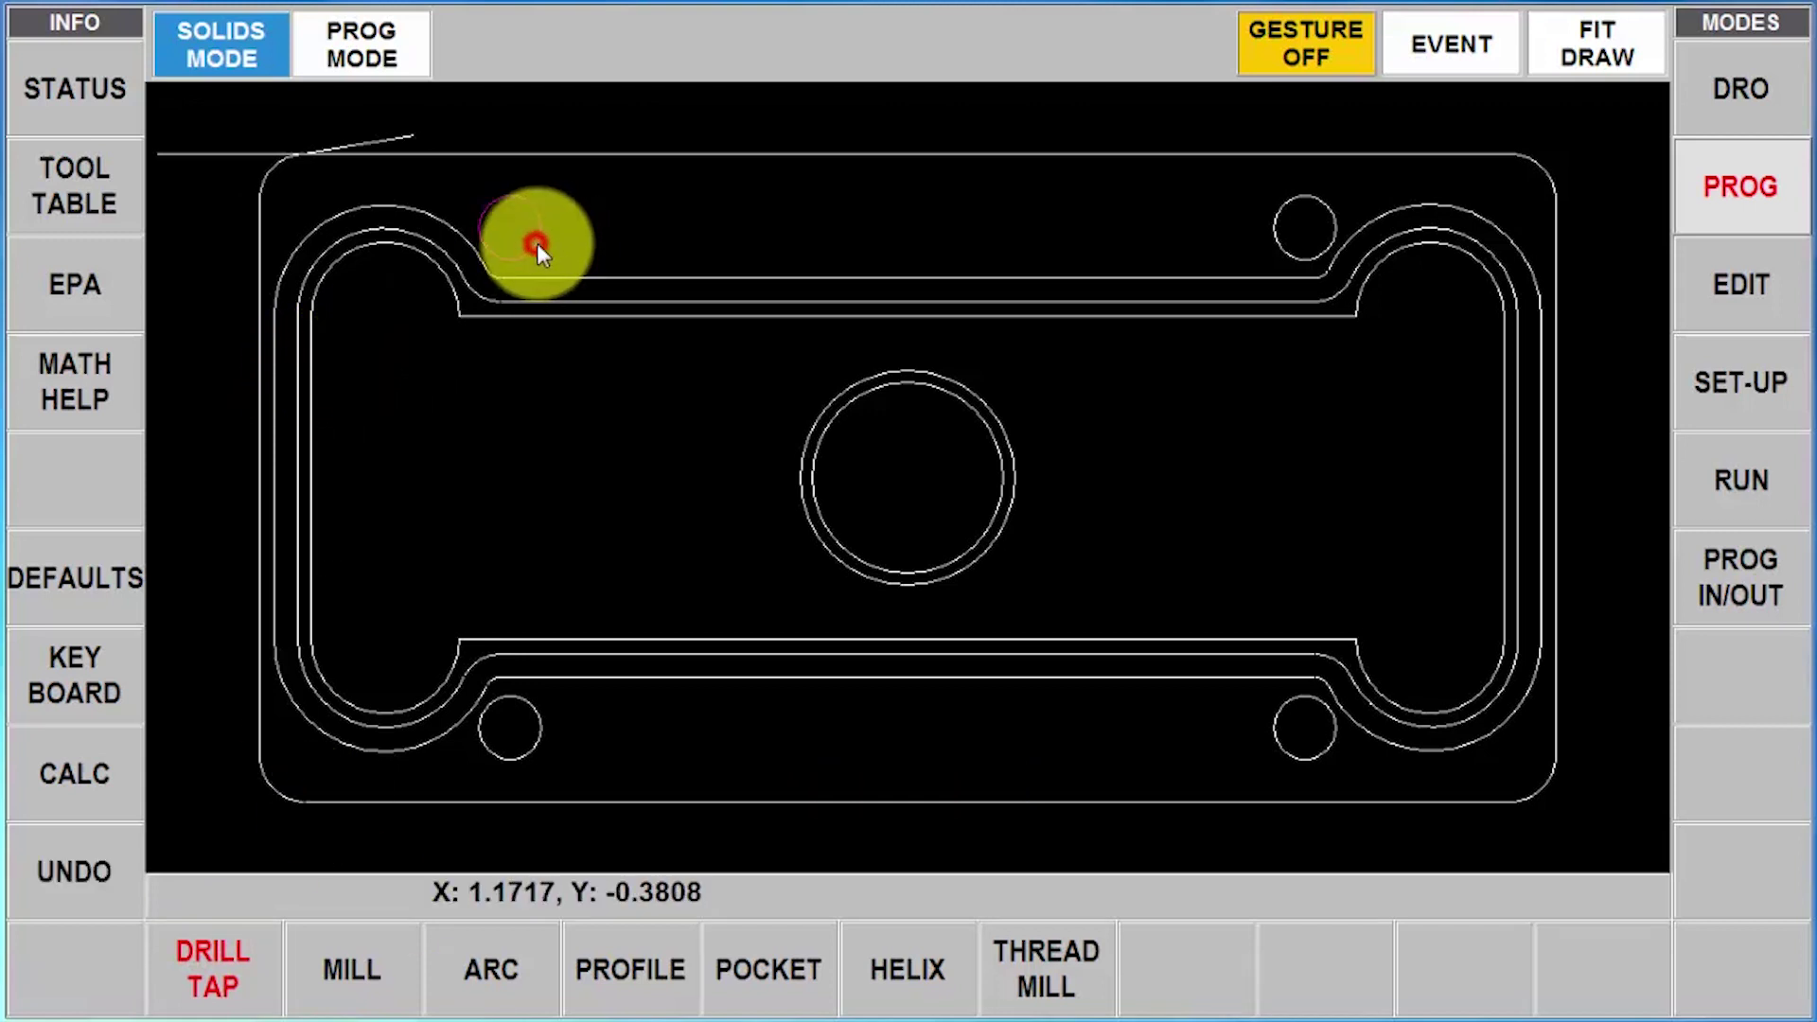
left_click(1296, 202)
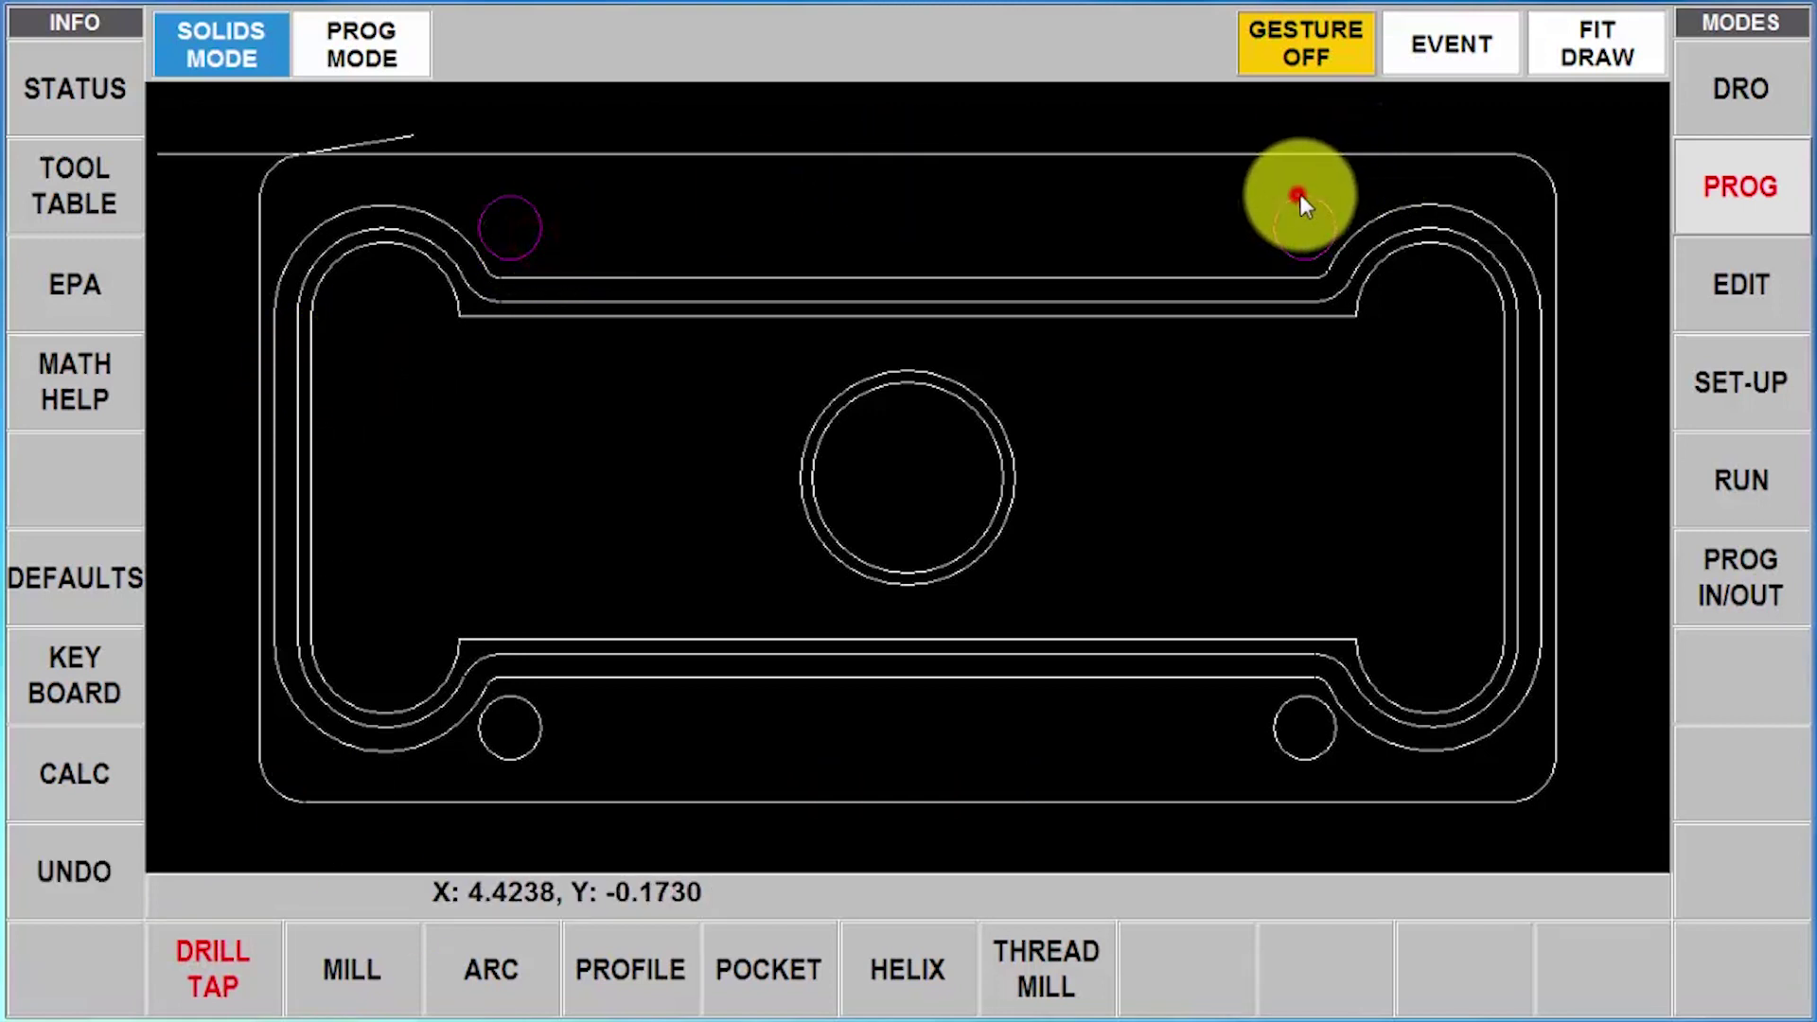
left_click(1304, 762)
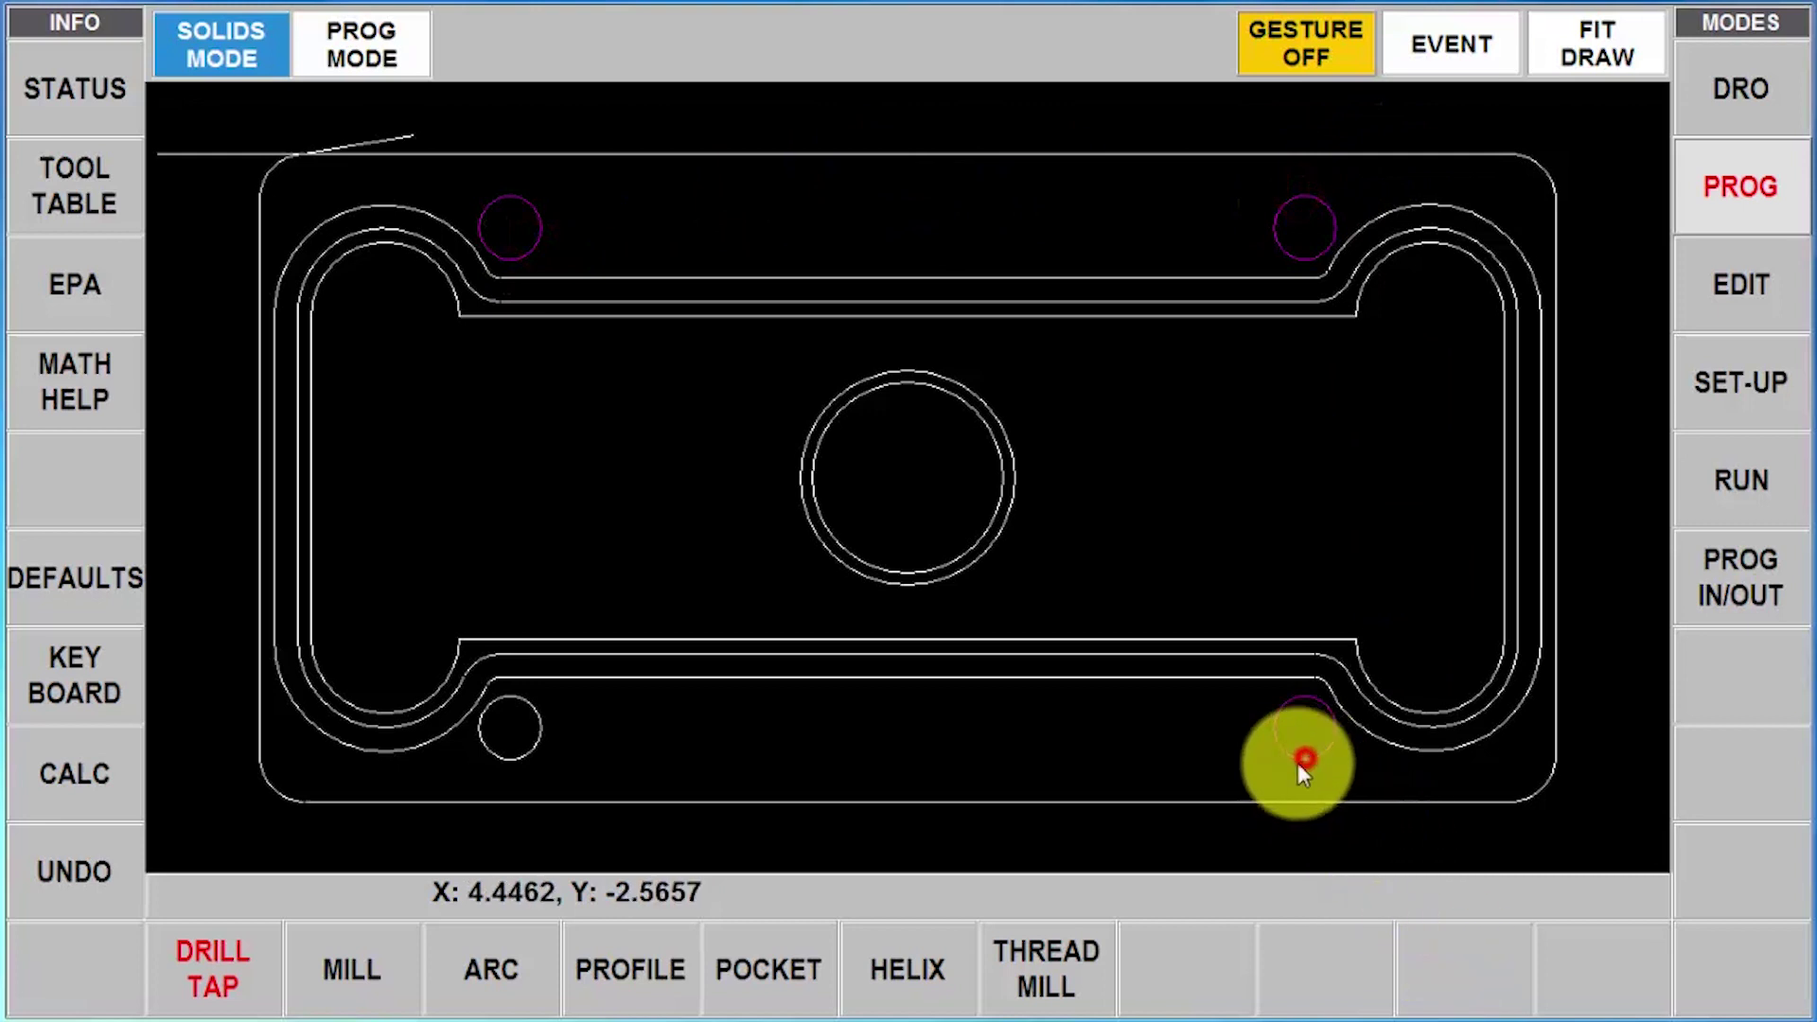
left_click(527, 752)
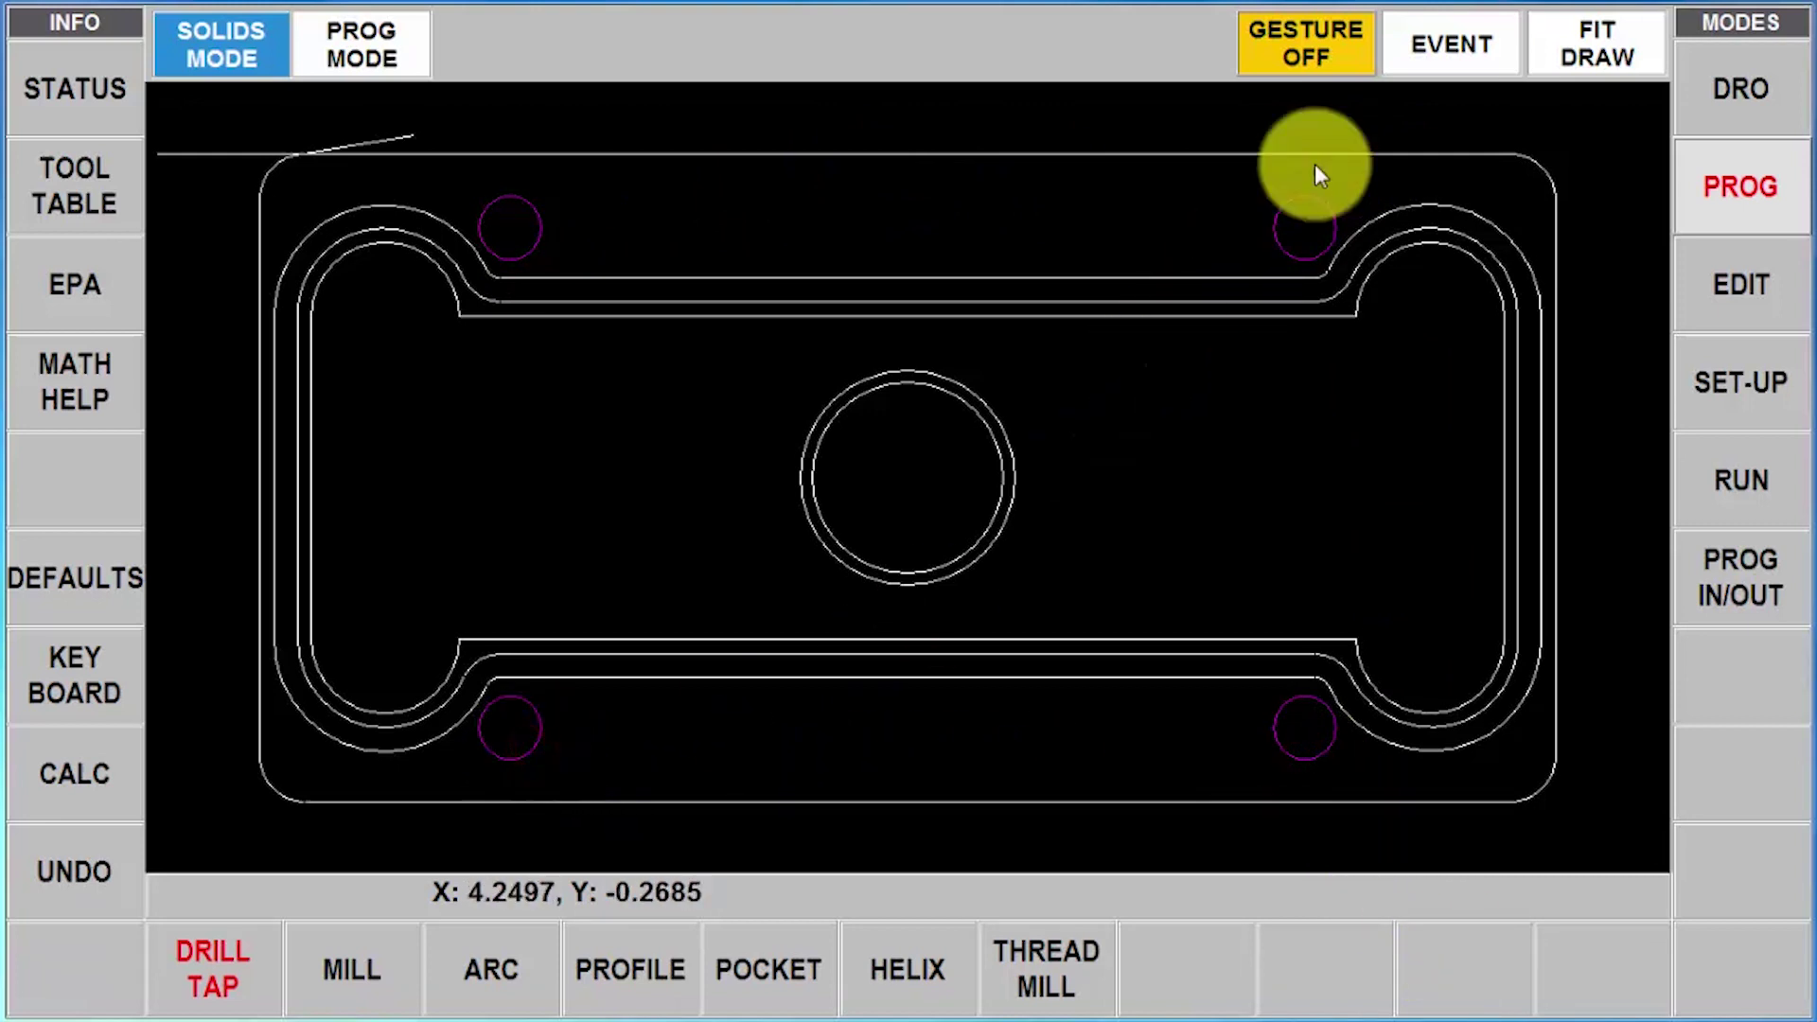
left_click(1438, 43)
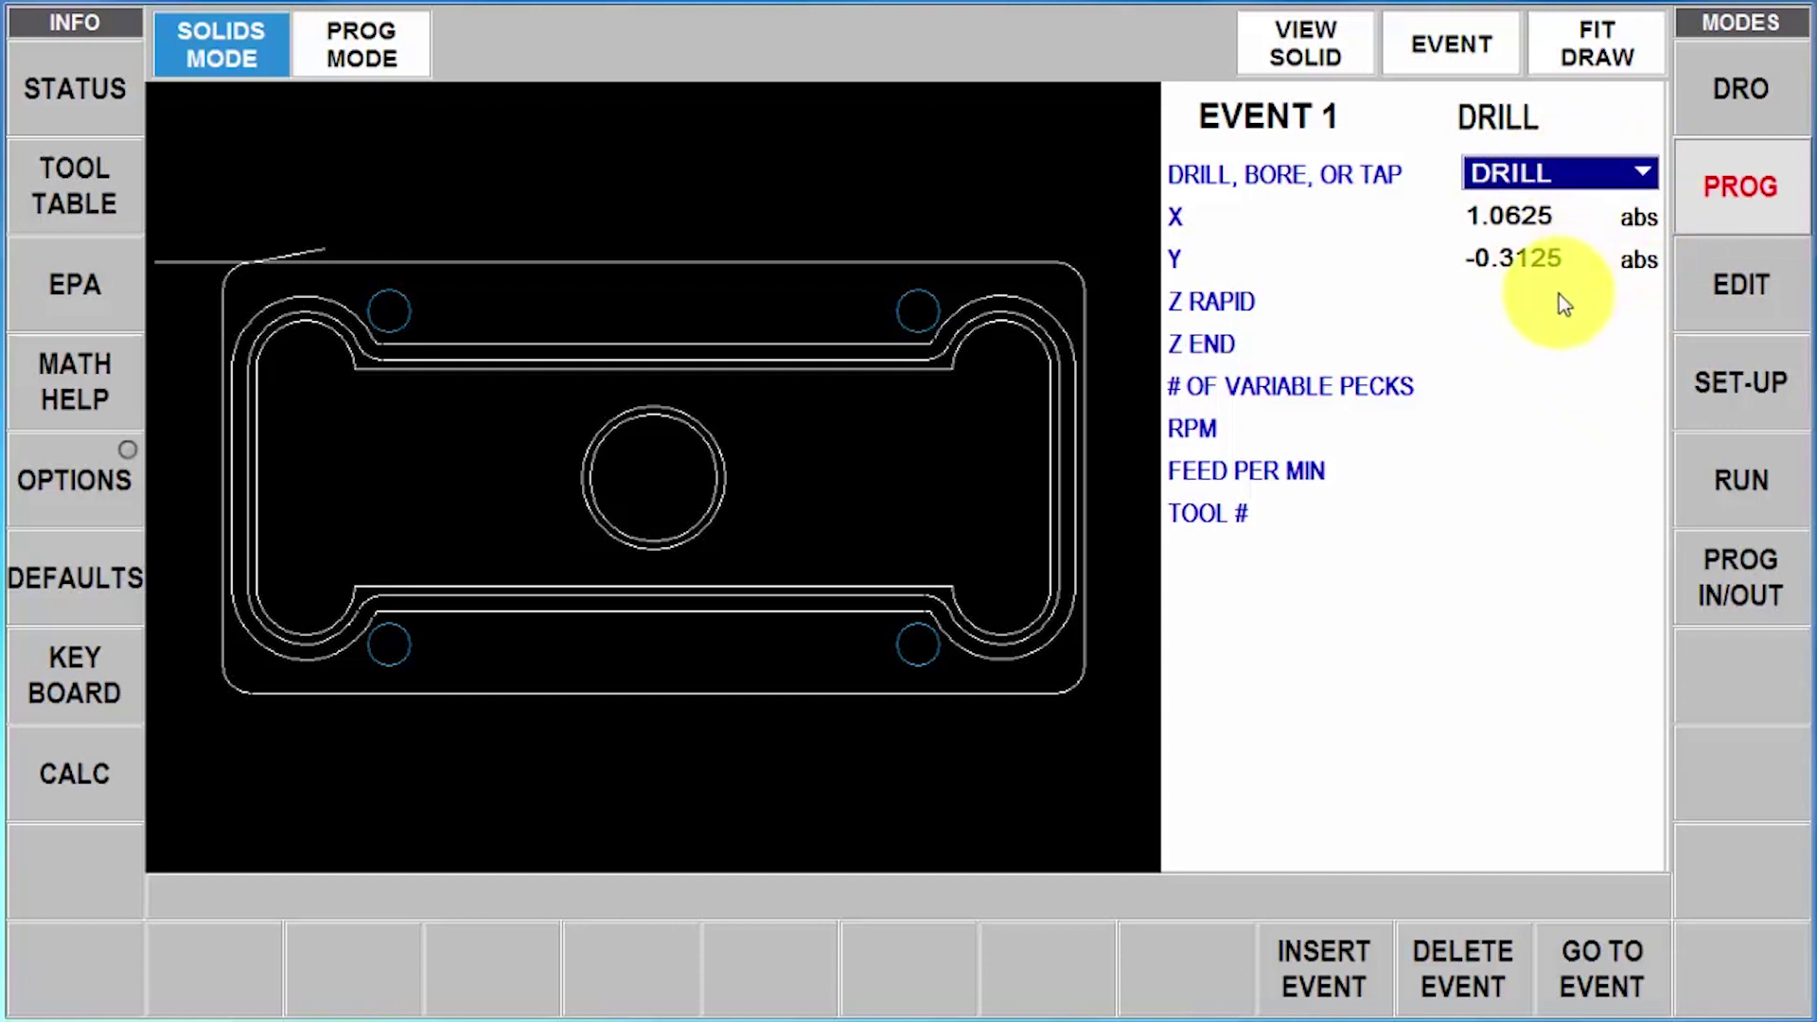
Select Event 1's Z Rapid field and display the part as a 3D solid
left_click(1518, 300)
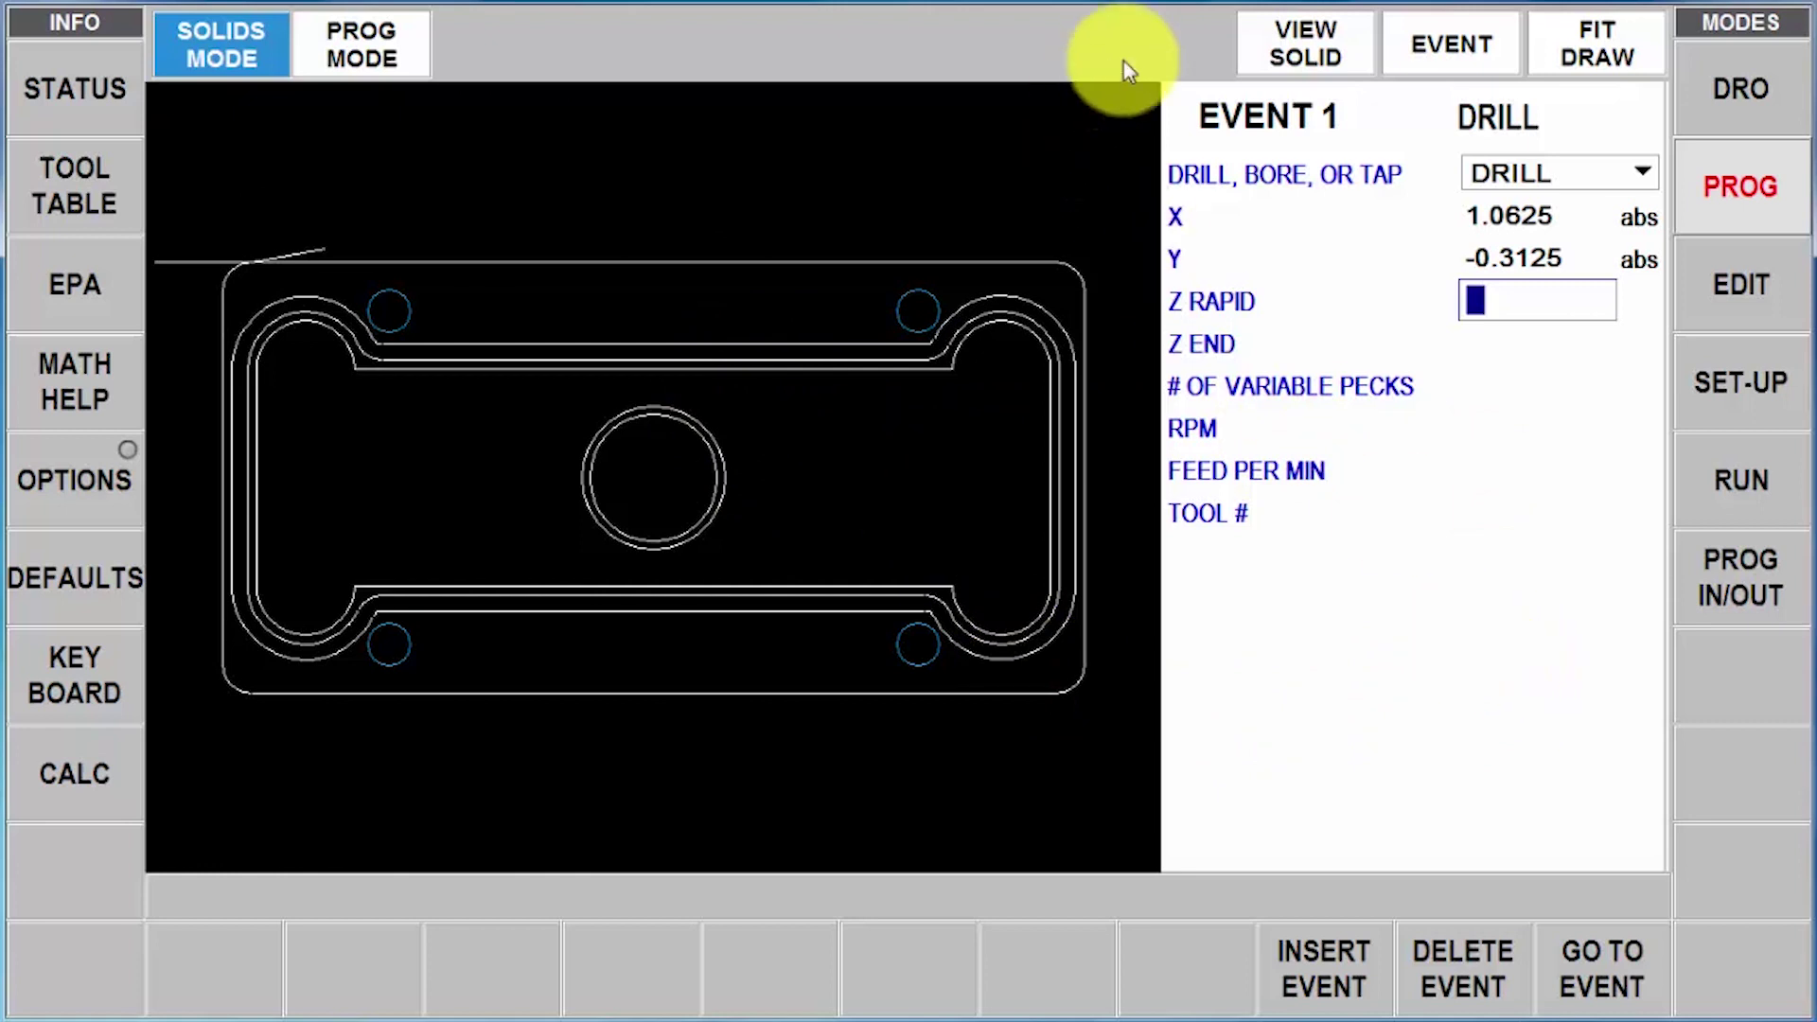
left_click(1307, 47)
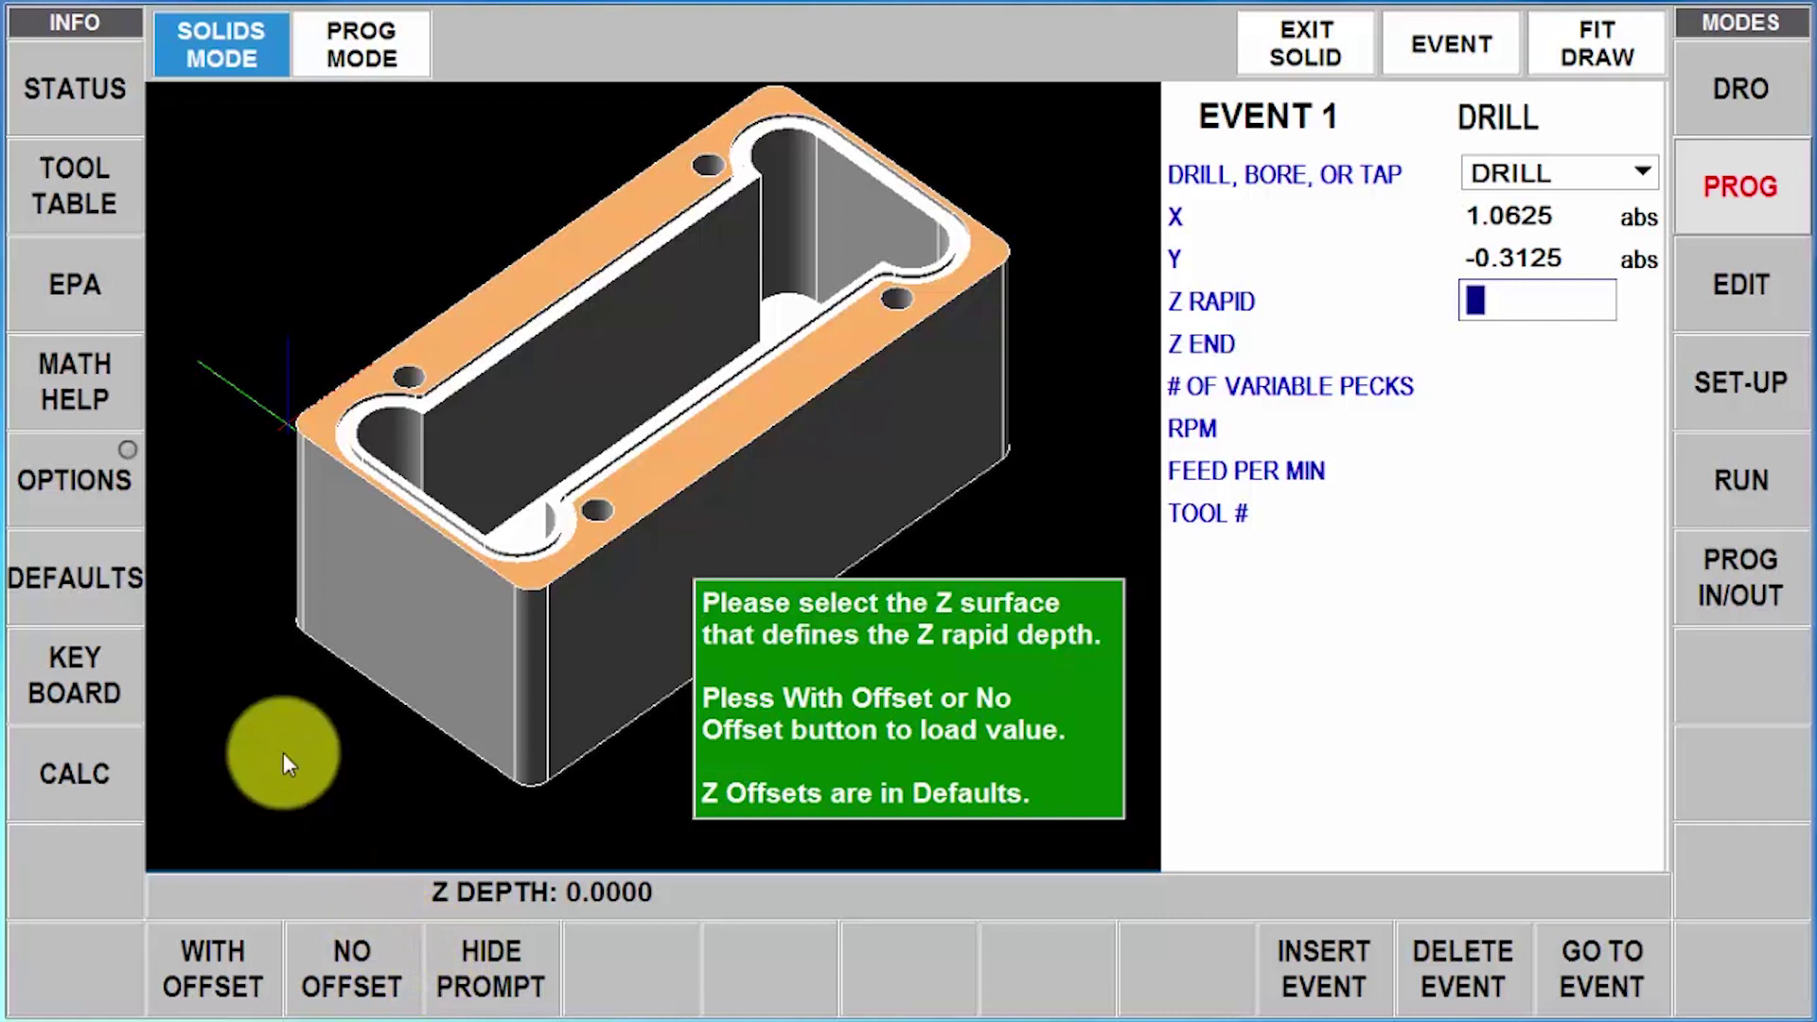
left_click(86, 587)
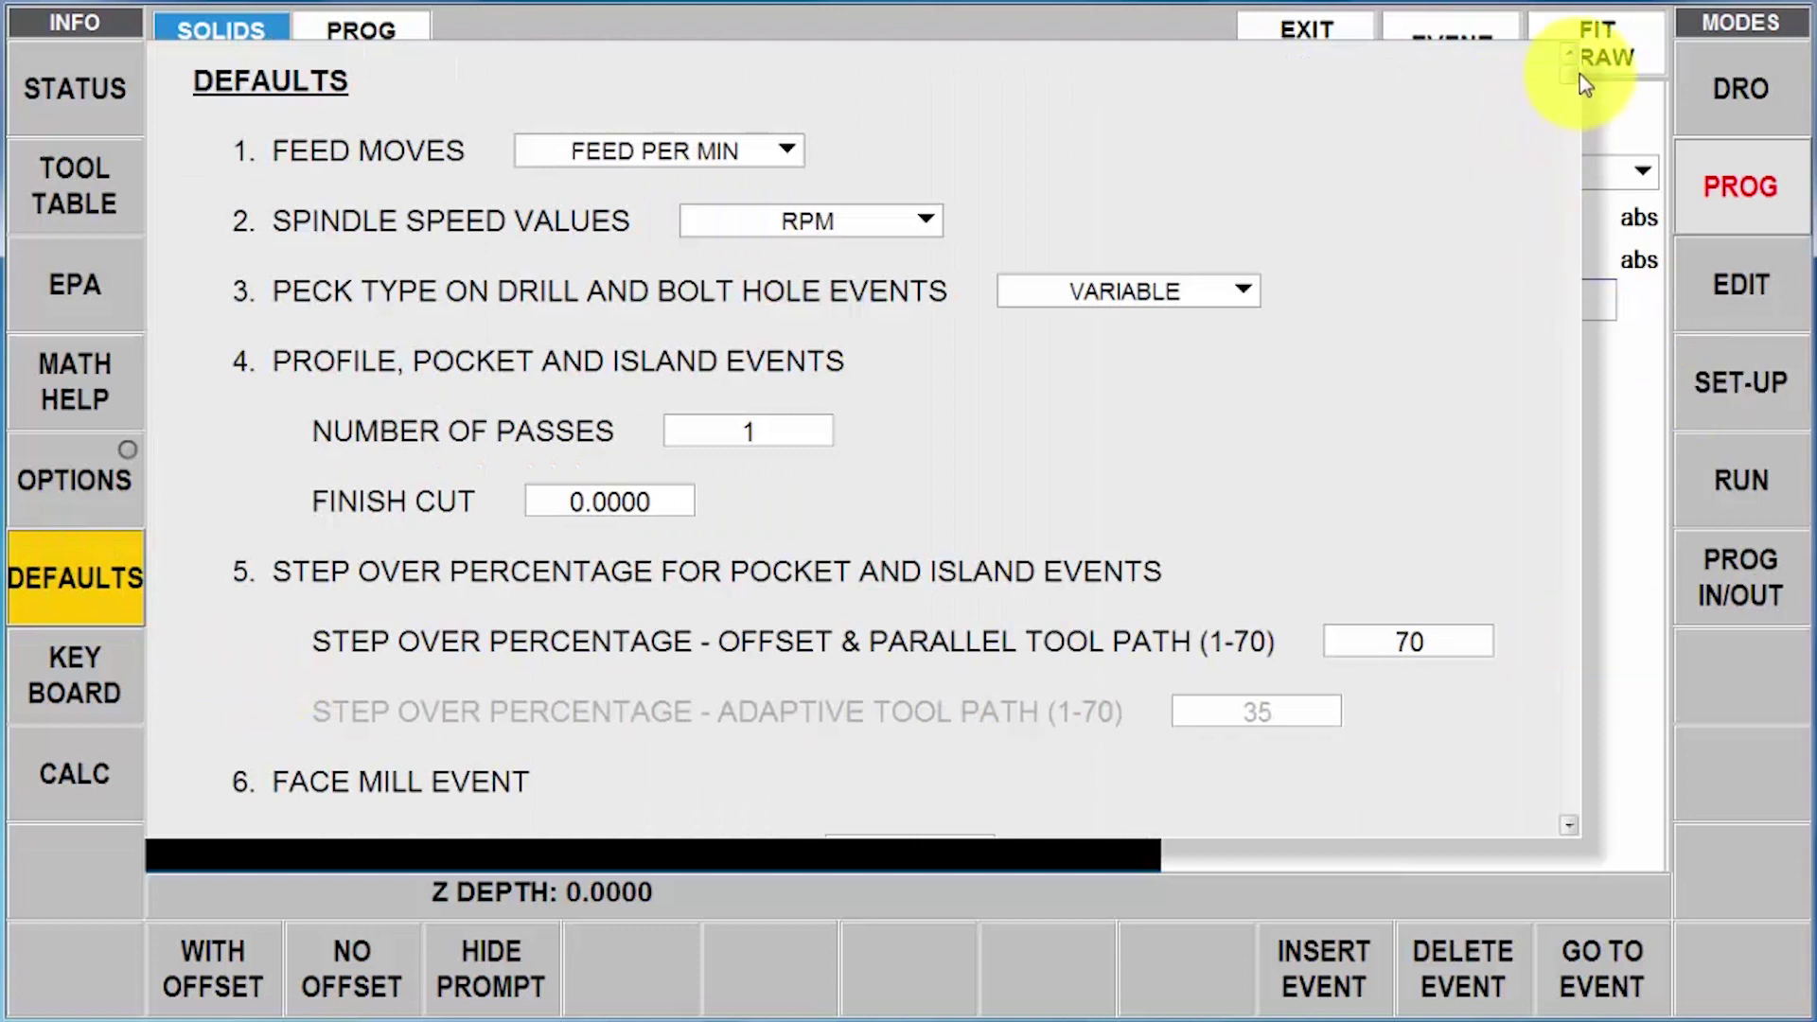
Change the Set Z Rapid default (item 16) from 0.1000 to 0.0500
left_click_drag(1572, 74, 1614, 866)
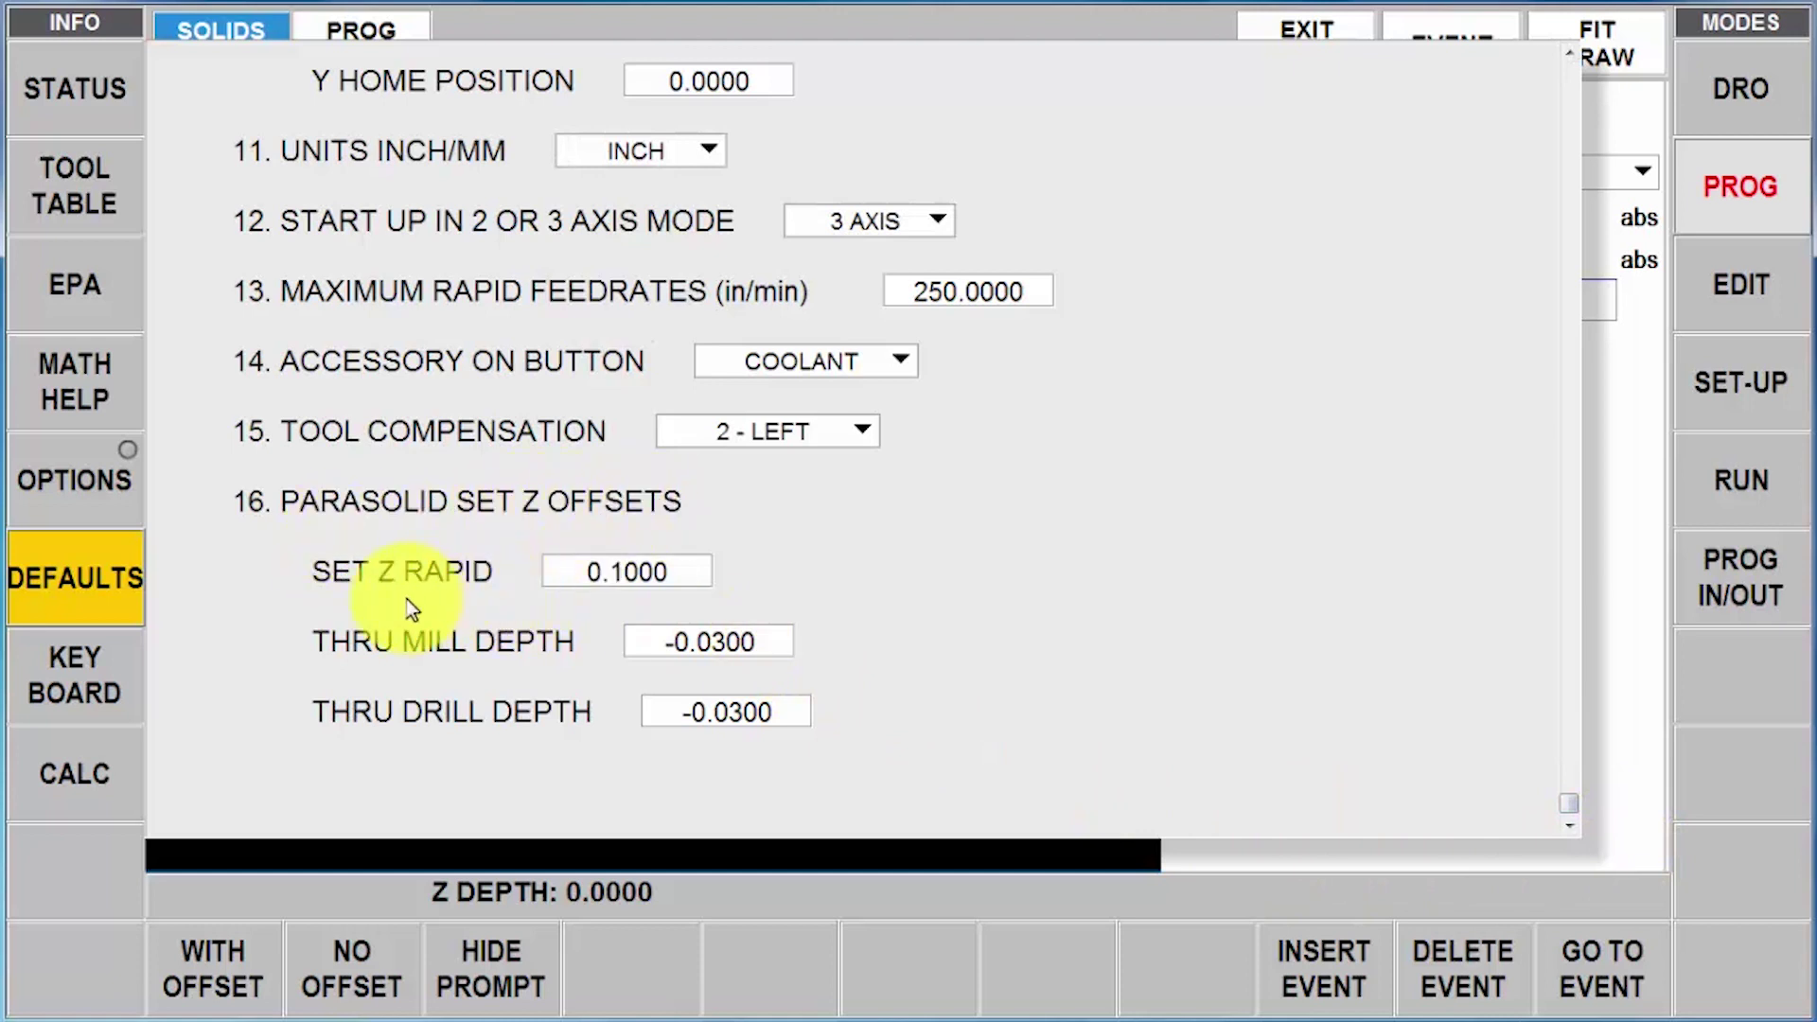
left_click(674, 566)
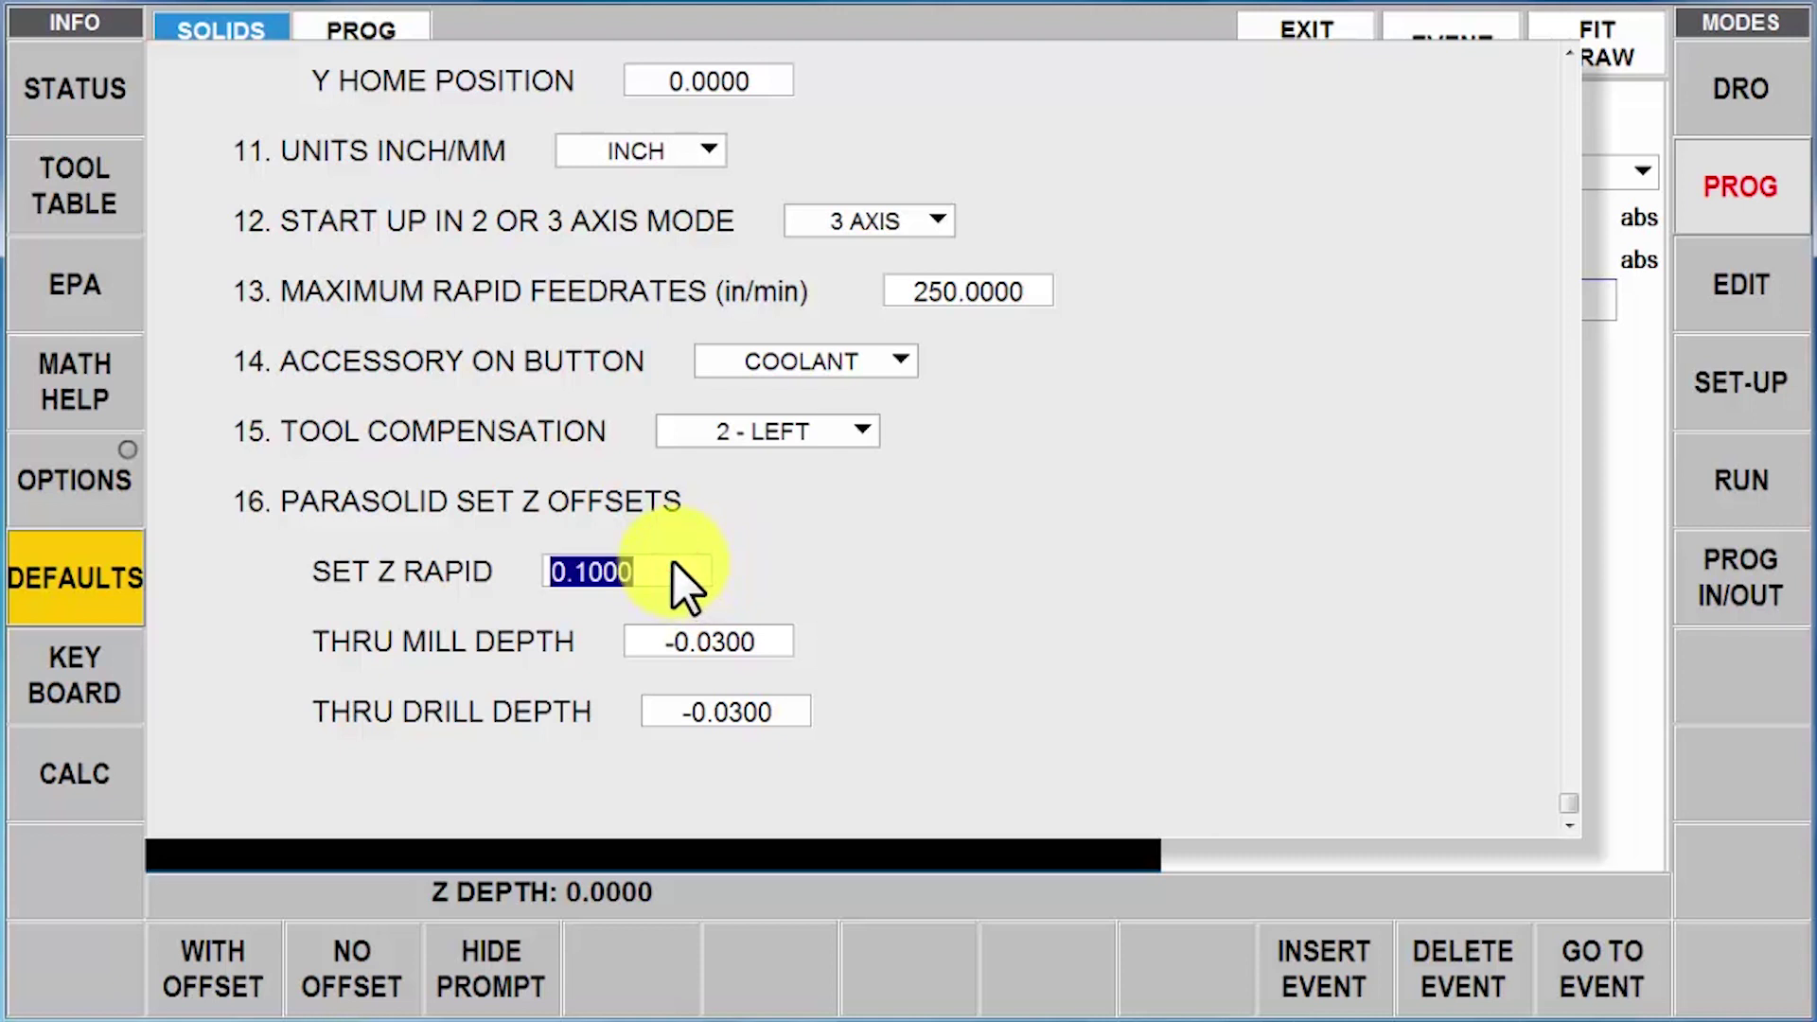
type(".05")
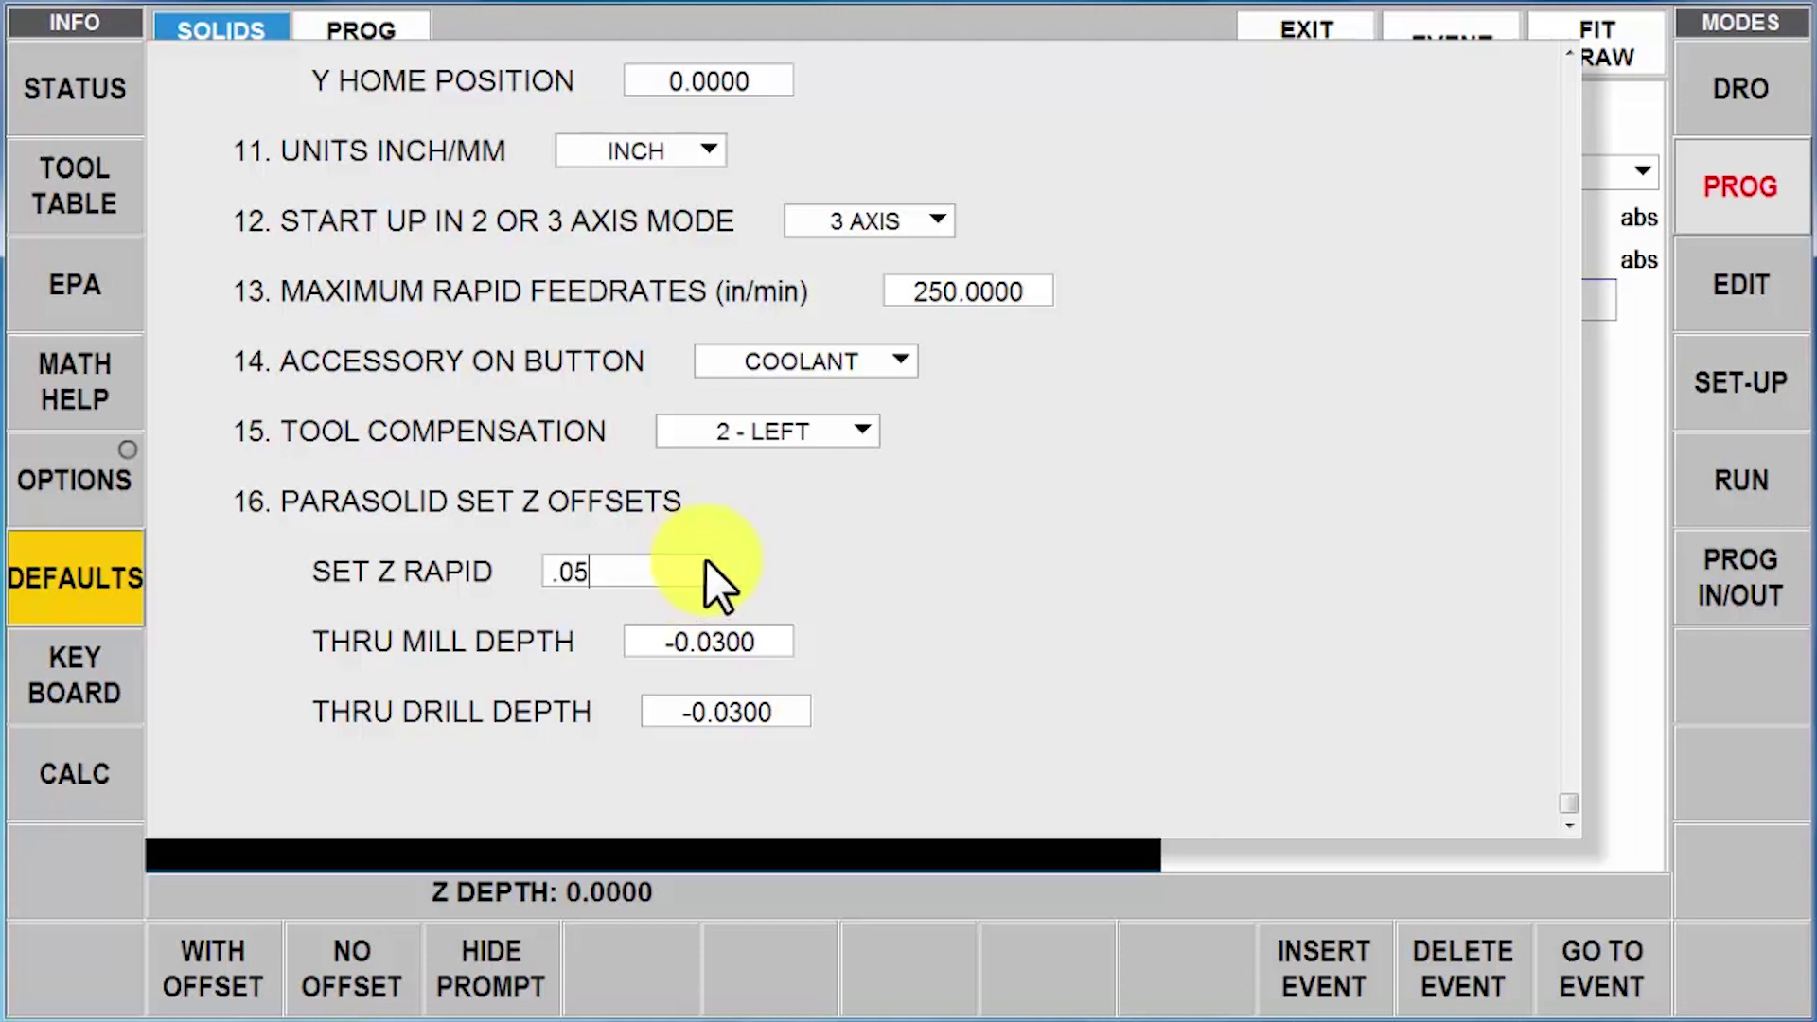
key("Return")
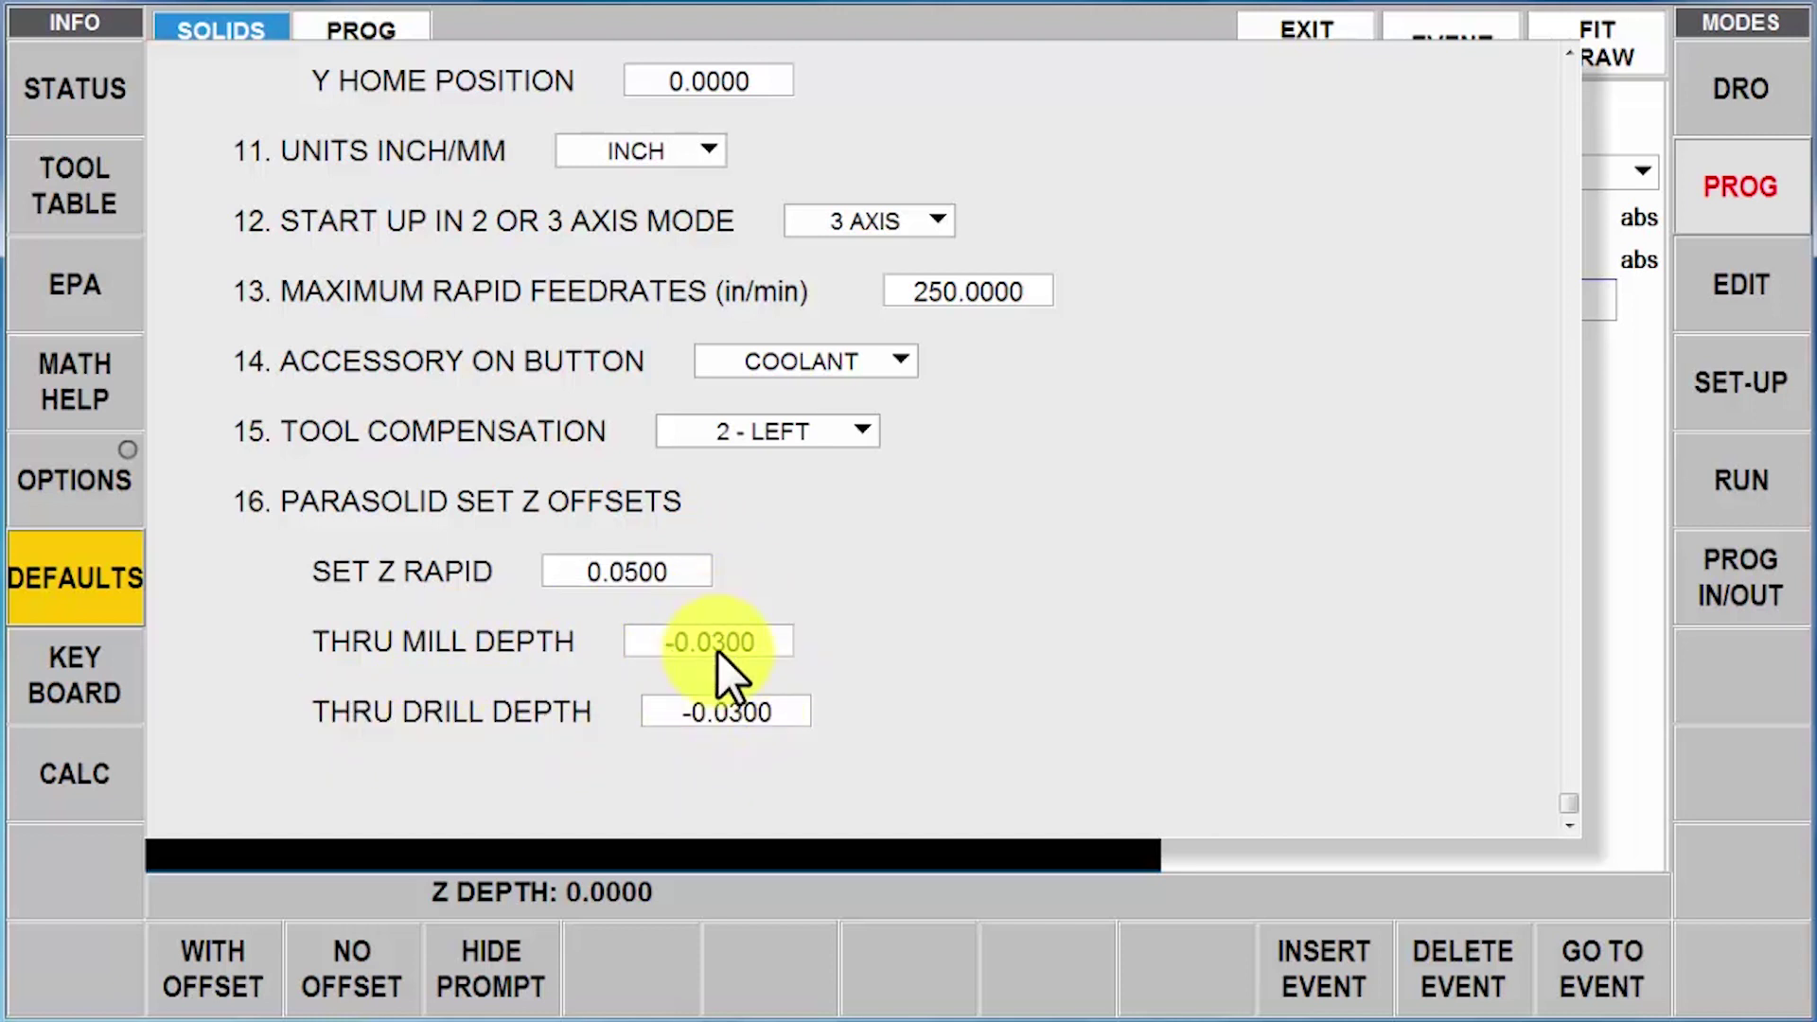
left_click(57, 581)
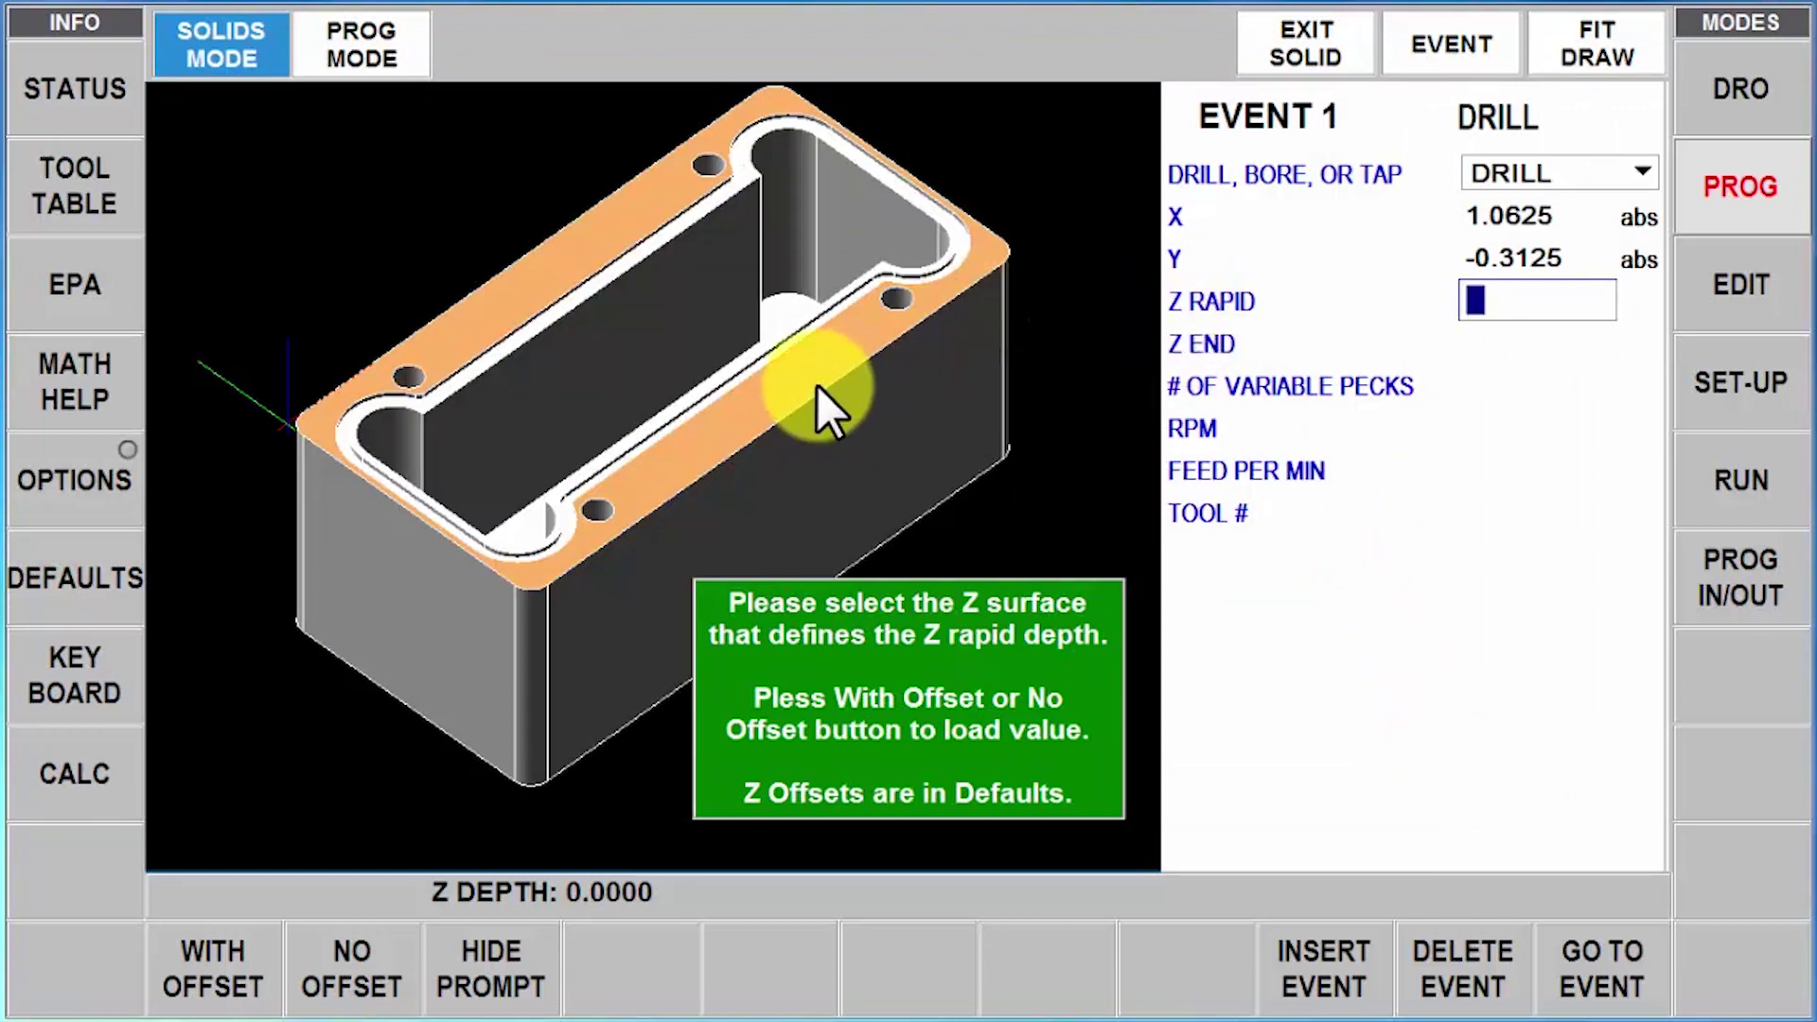
Set the drill Z rapid to 0.0500 from the top face and Z end -2.2800 from the bottom face
left_click(214, 967)
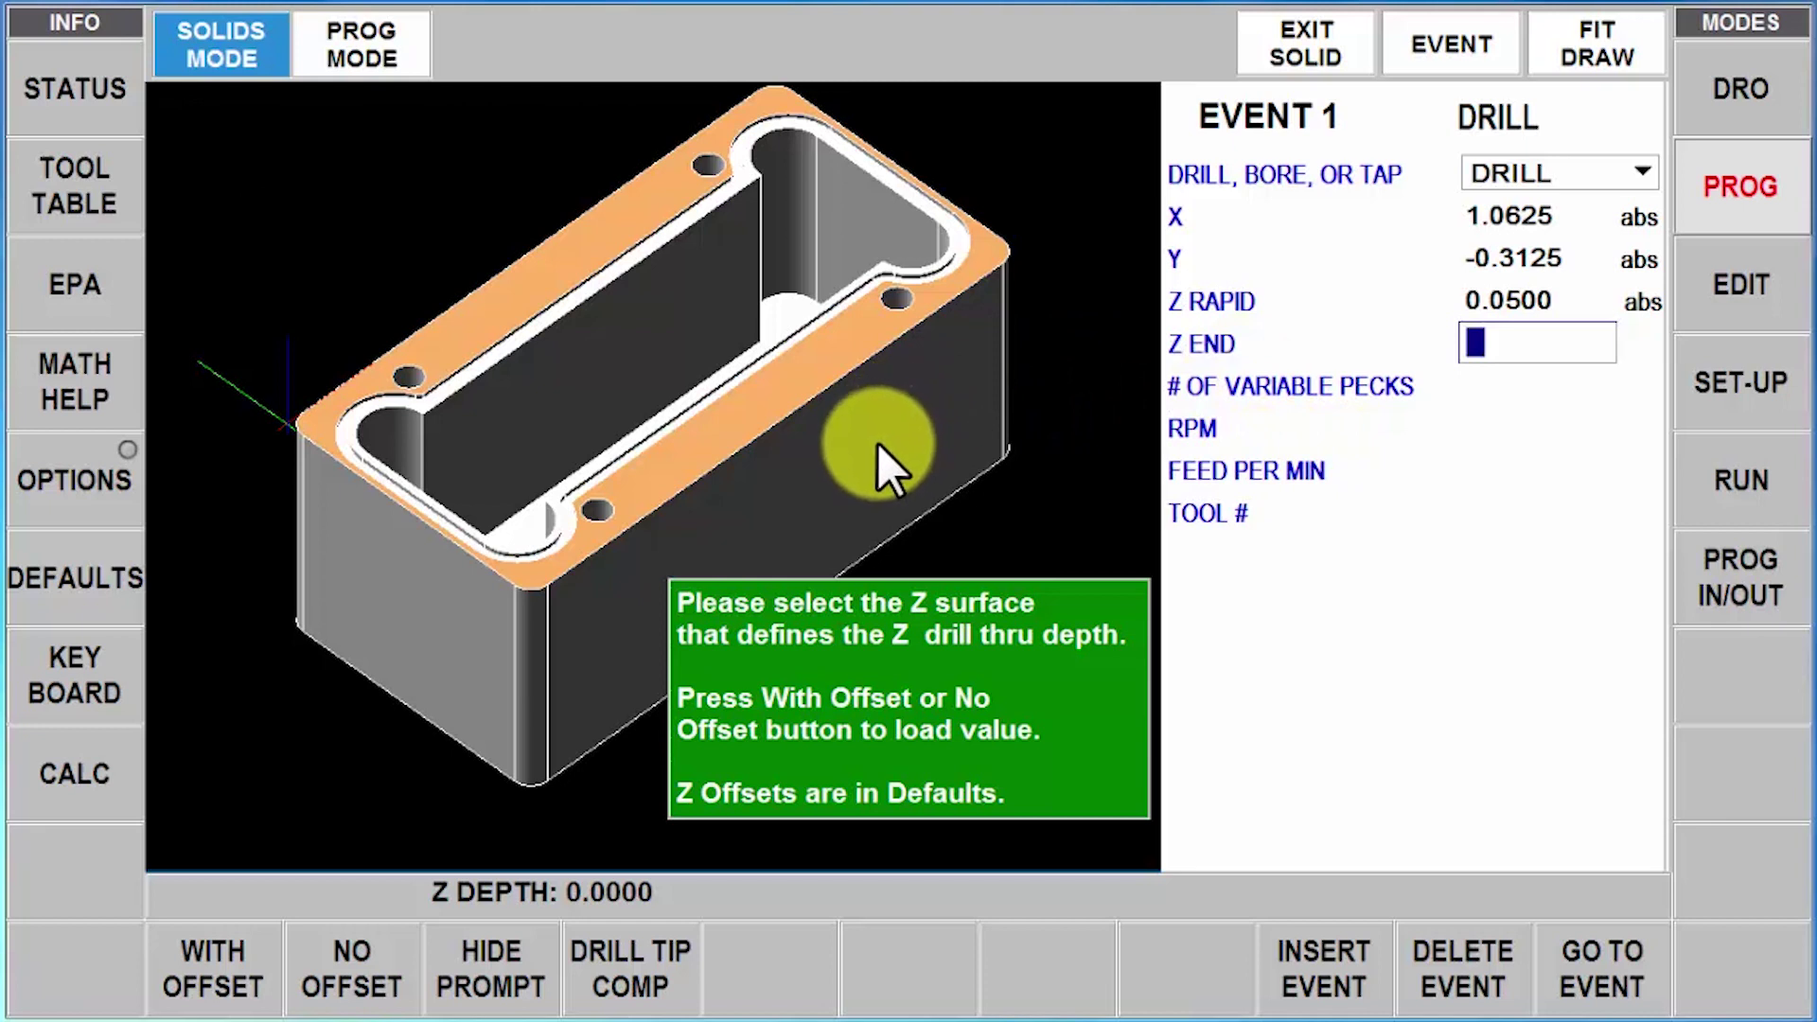
left_click_drag(876, 471, 723, 25)
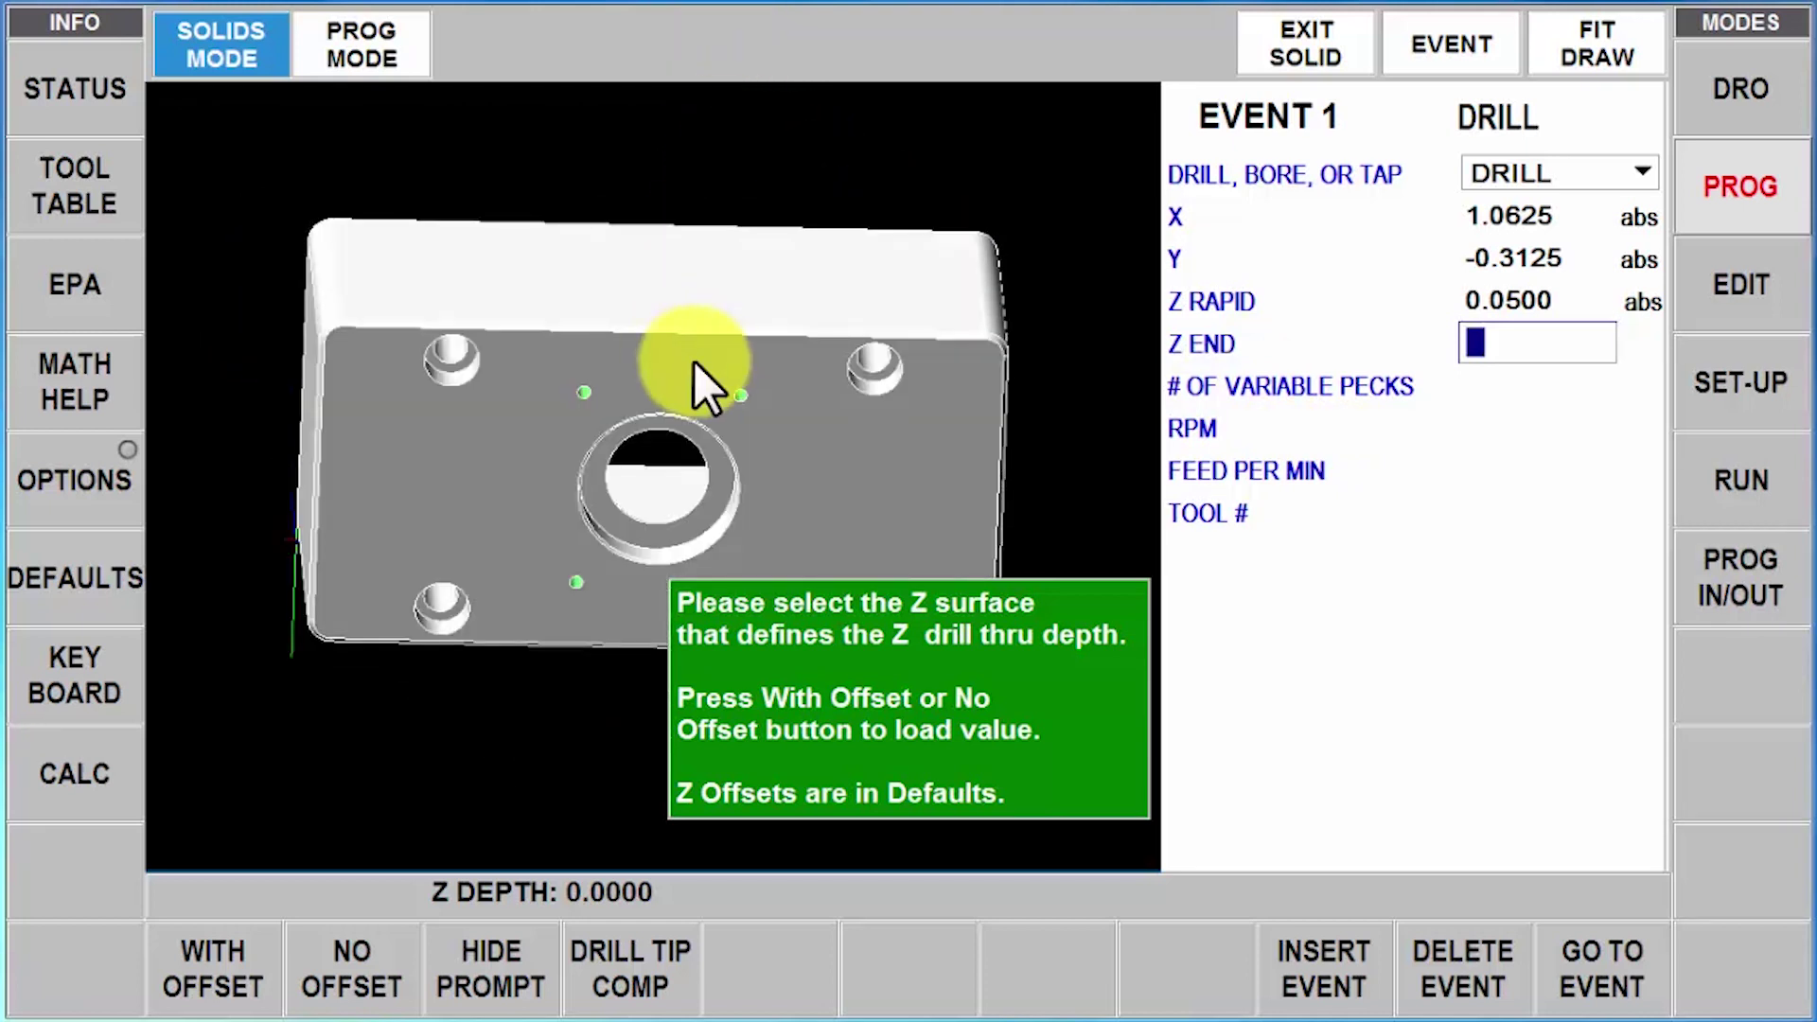
left_click(519, 439)
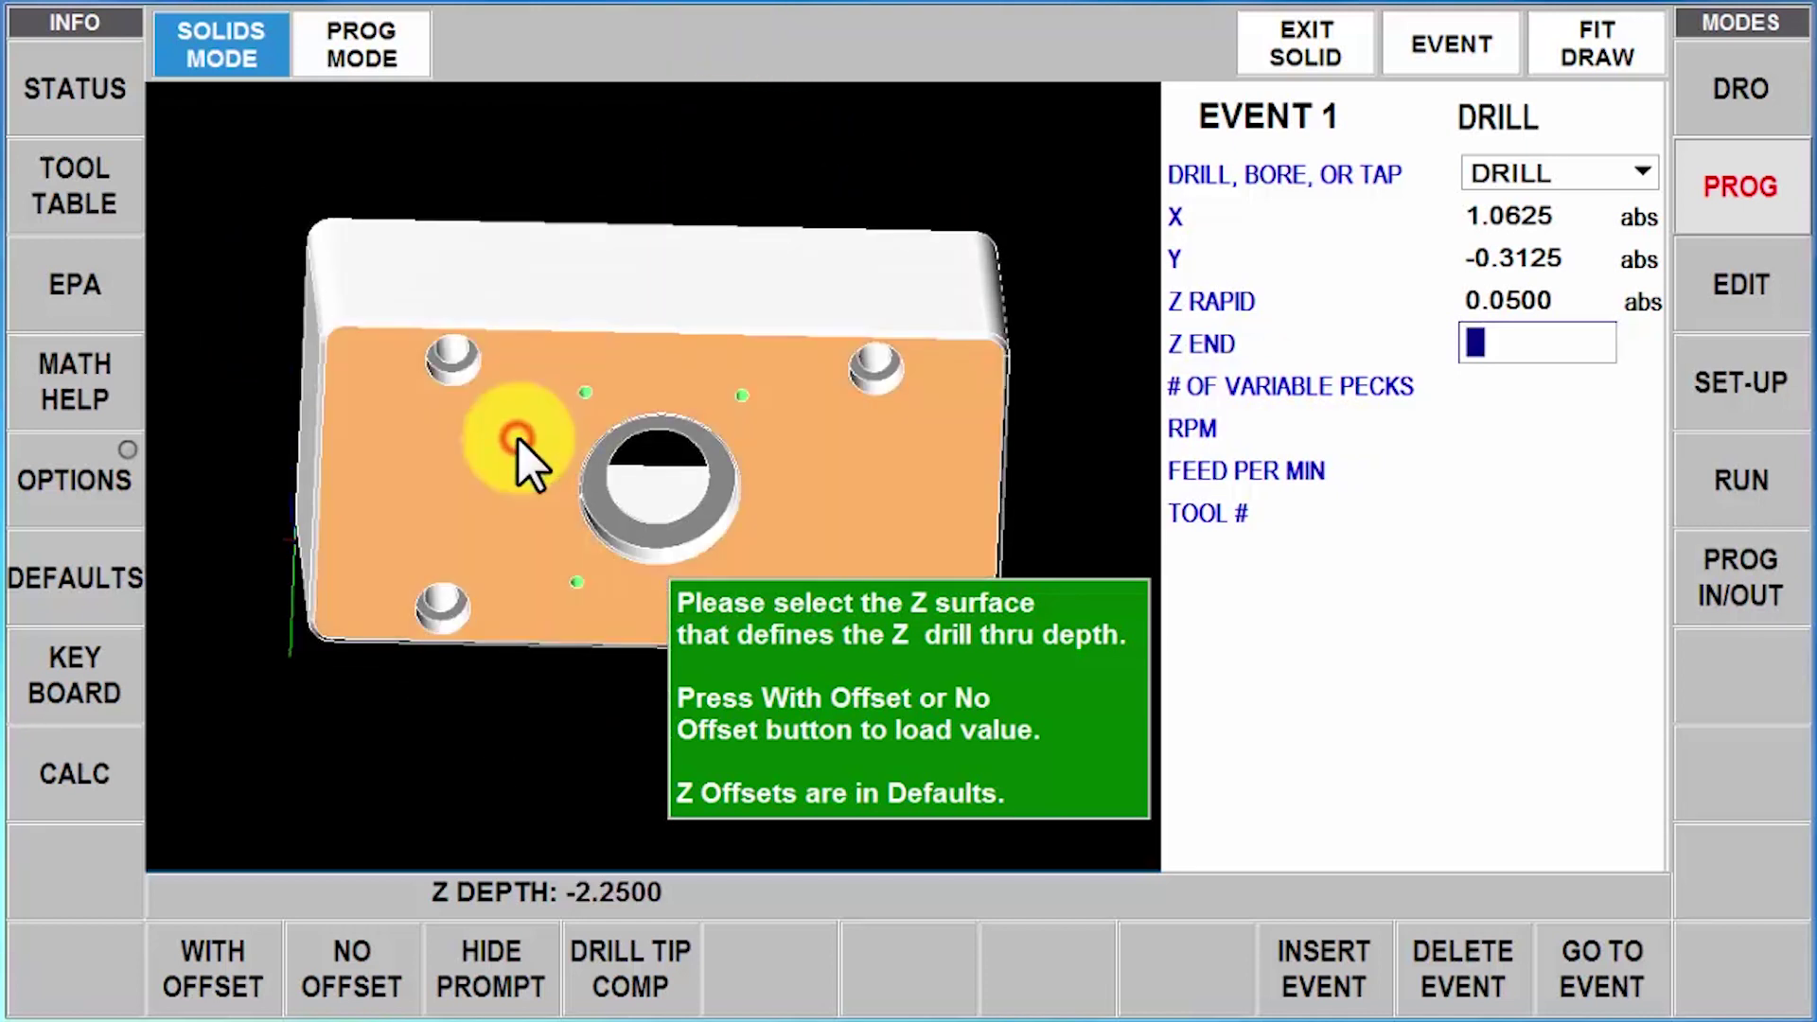
left_click(228, 959)
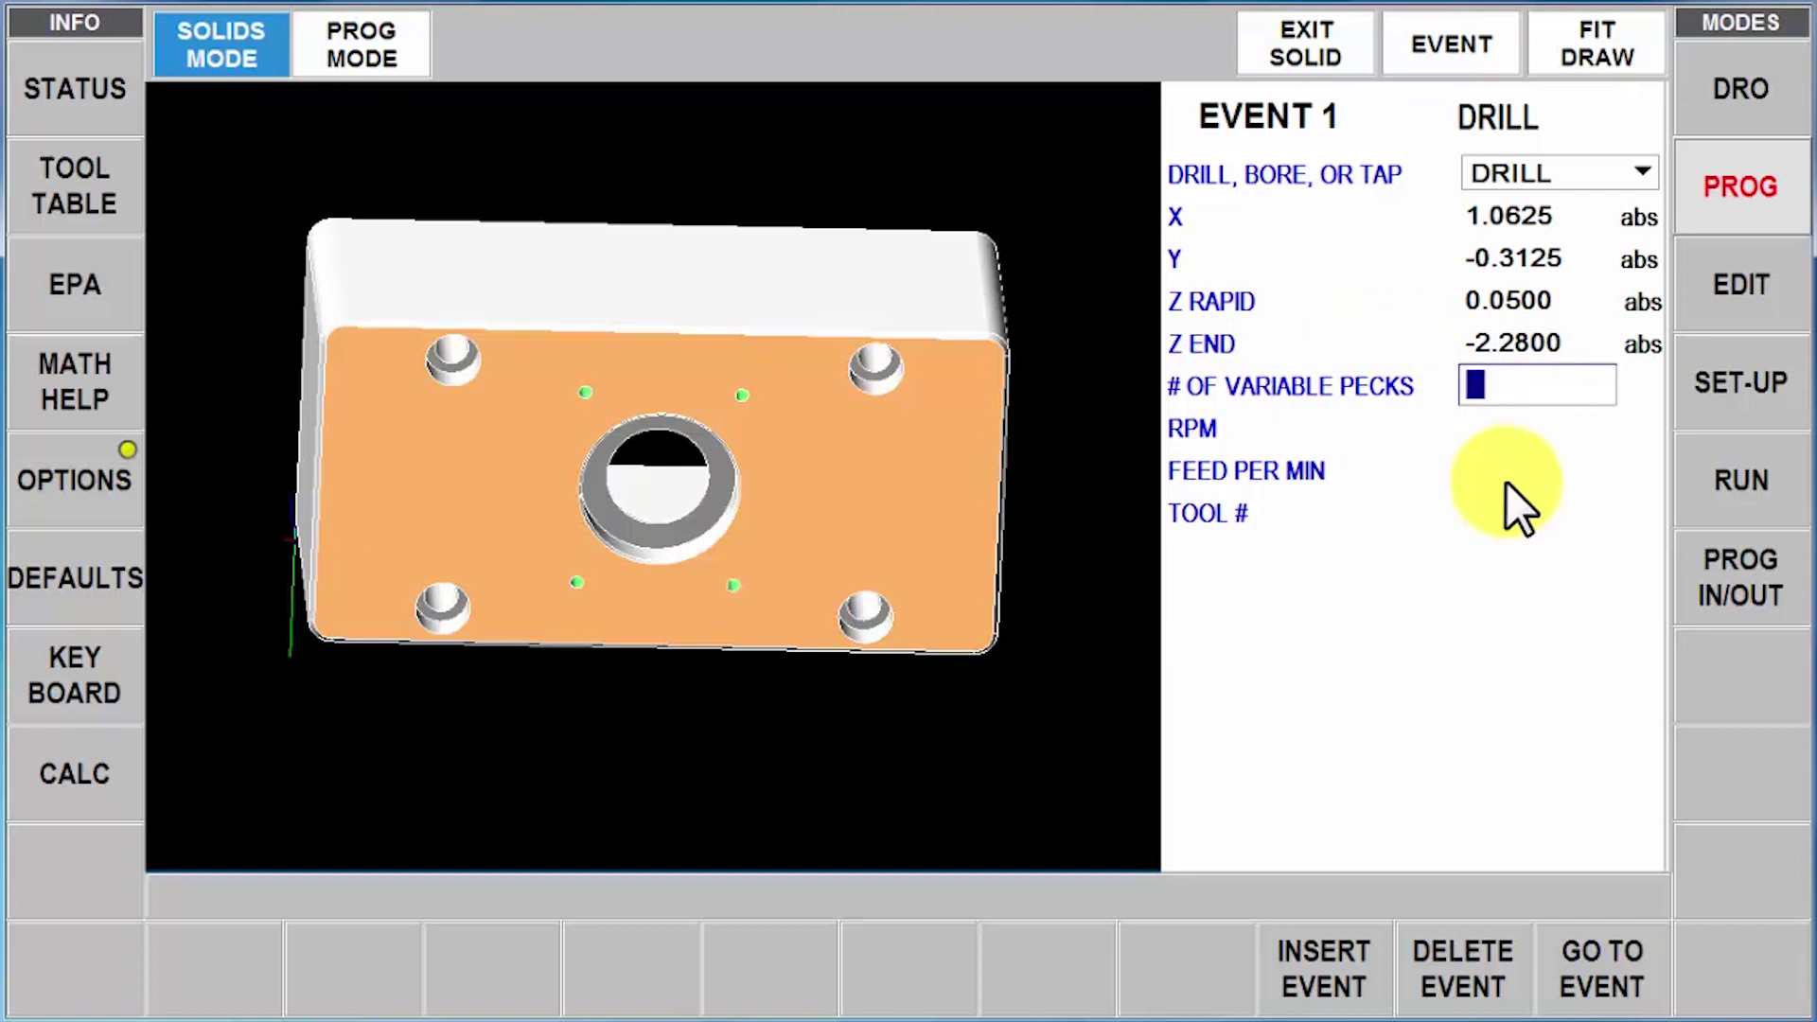
Enter 5 pecks, 300 RPM, feed 5.0 and tool 1 to finish Event 1
type("5")
key("Return")
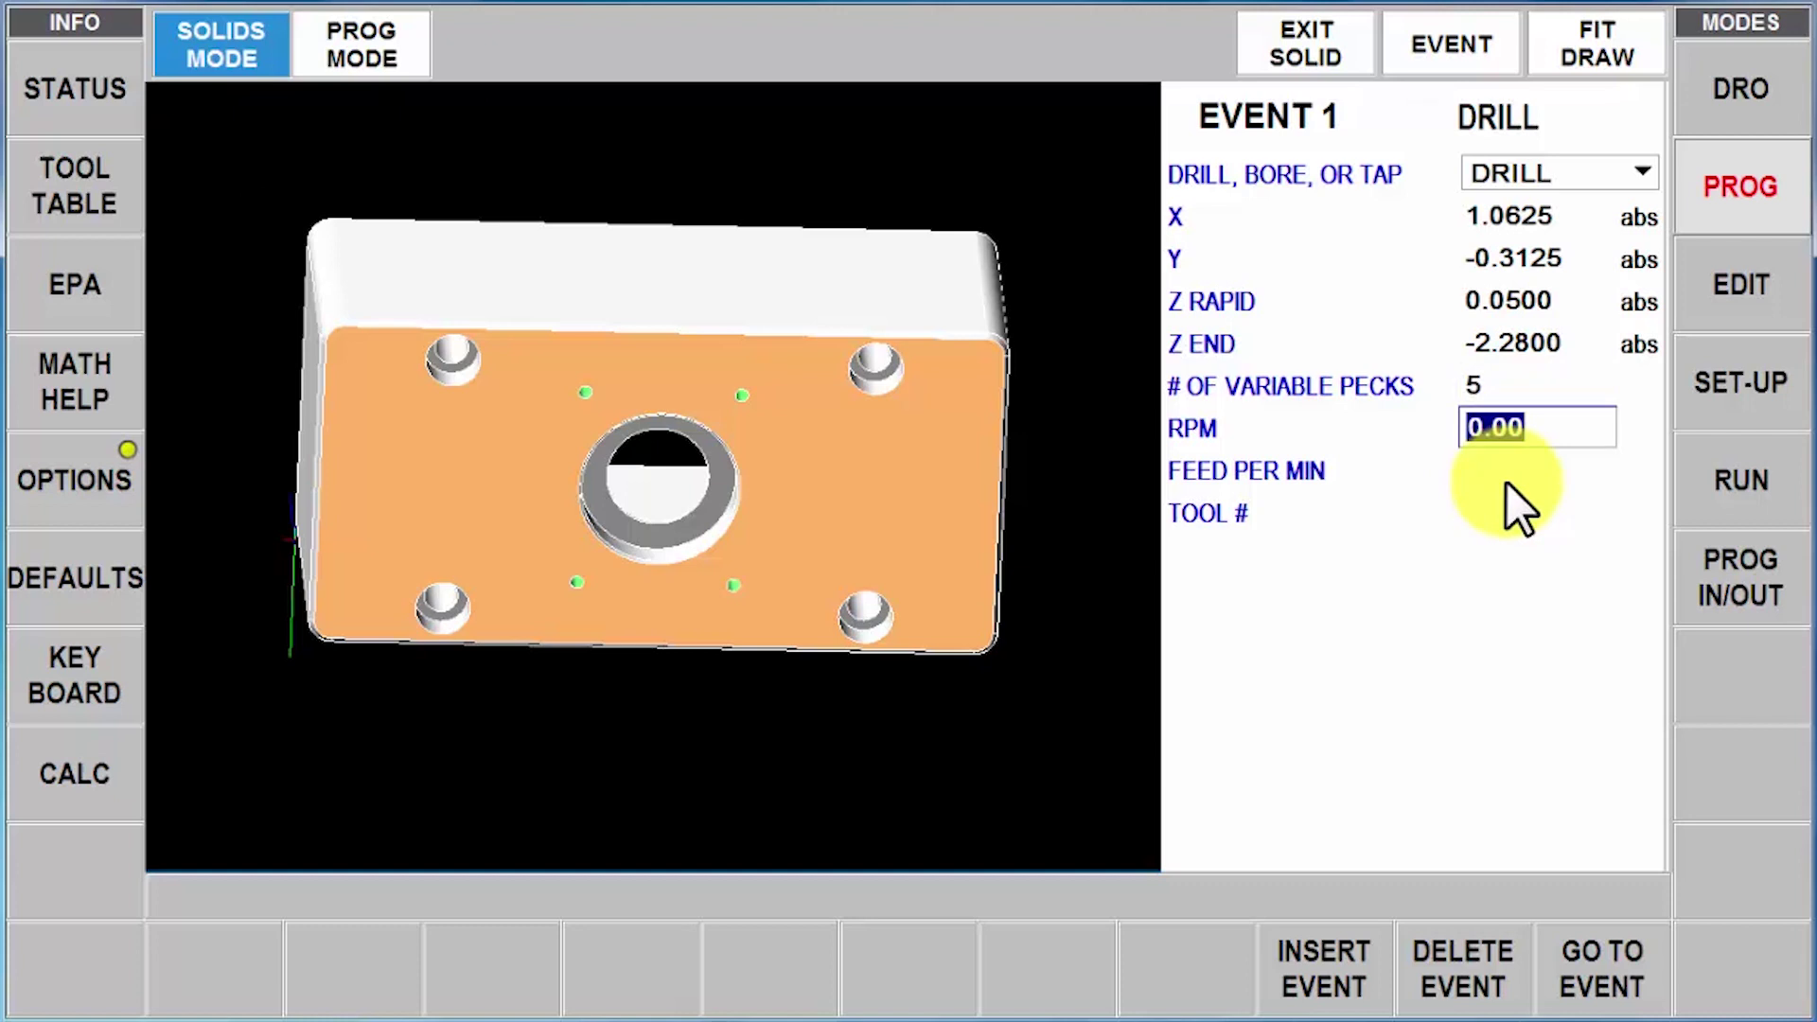
type("300")
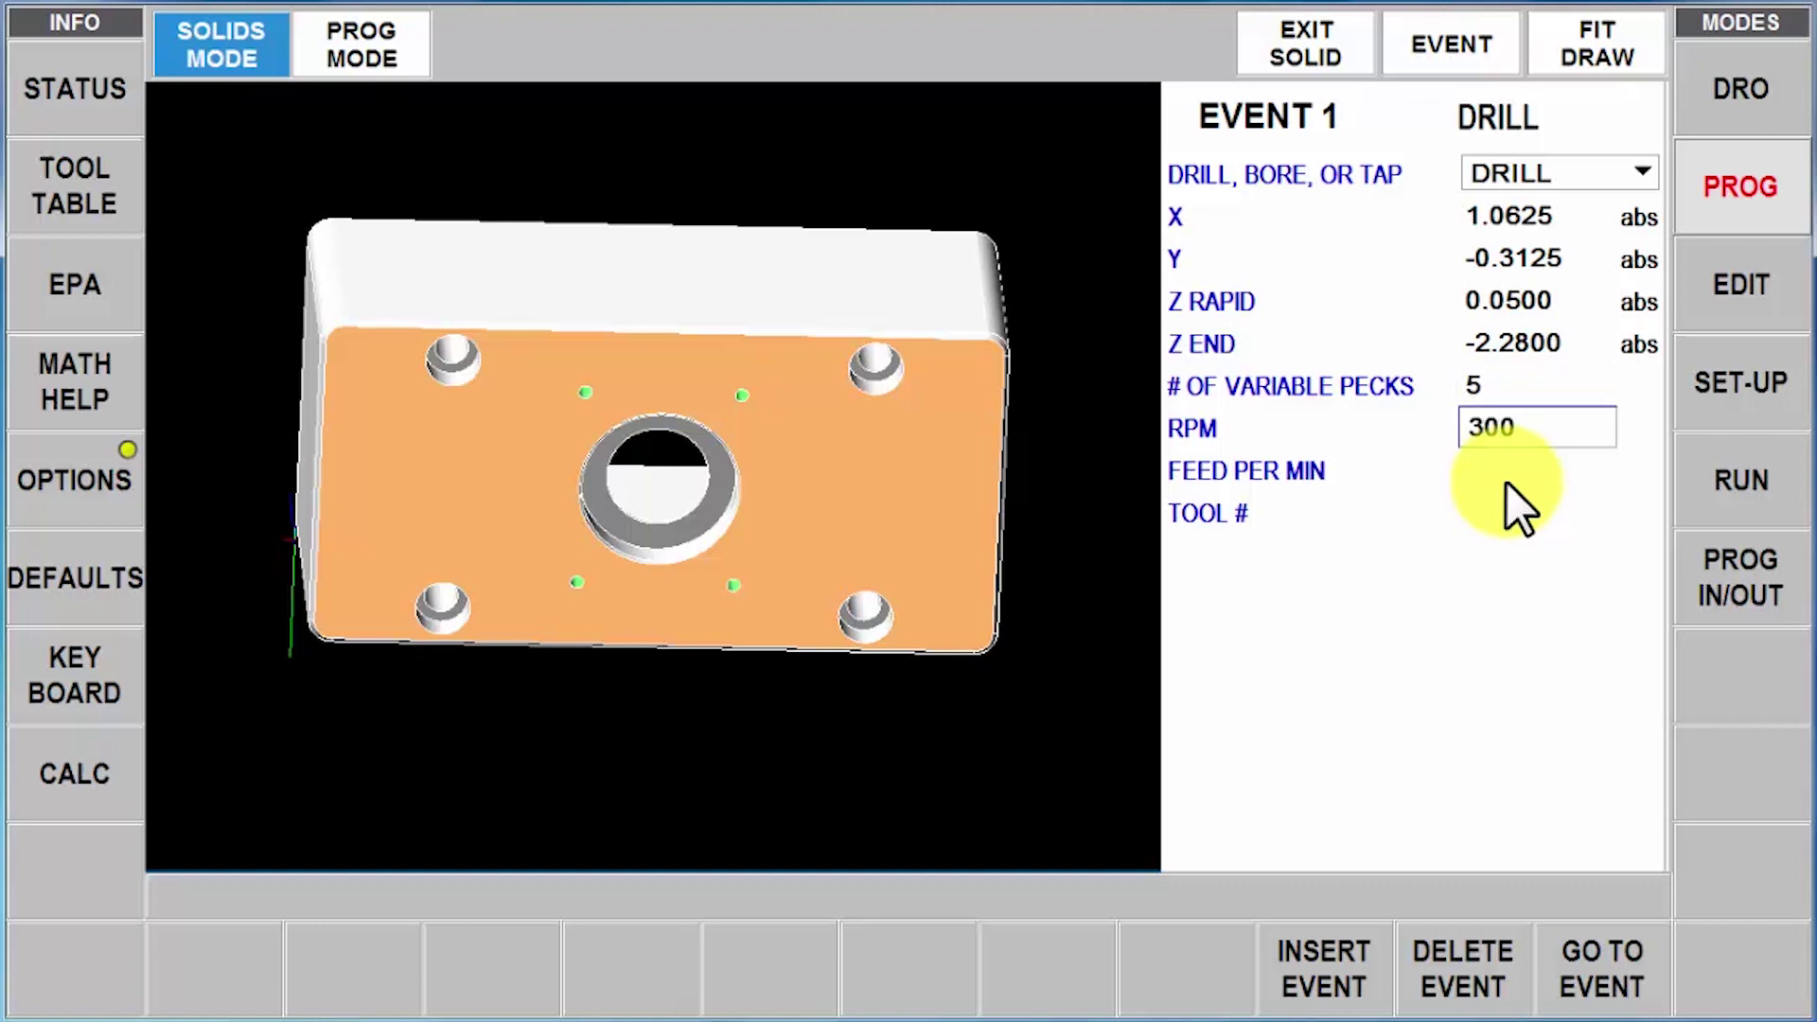
key("Return")
type("5")
key("Return")
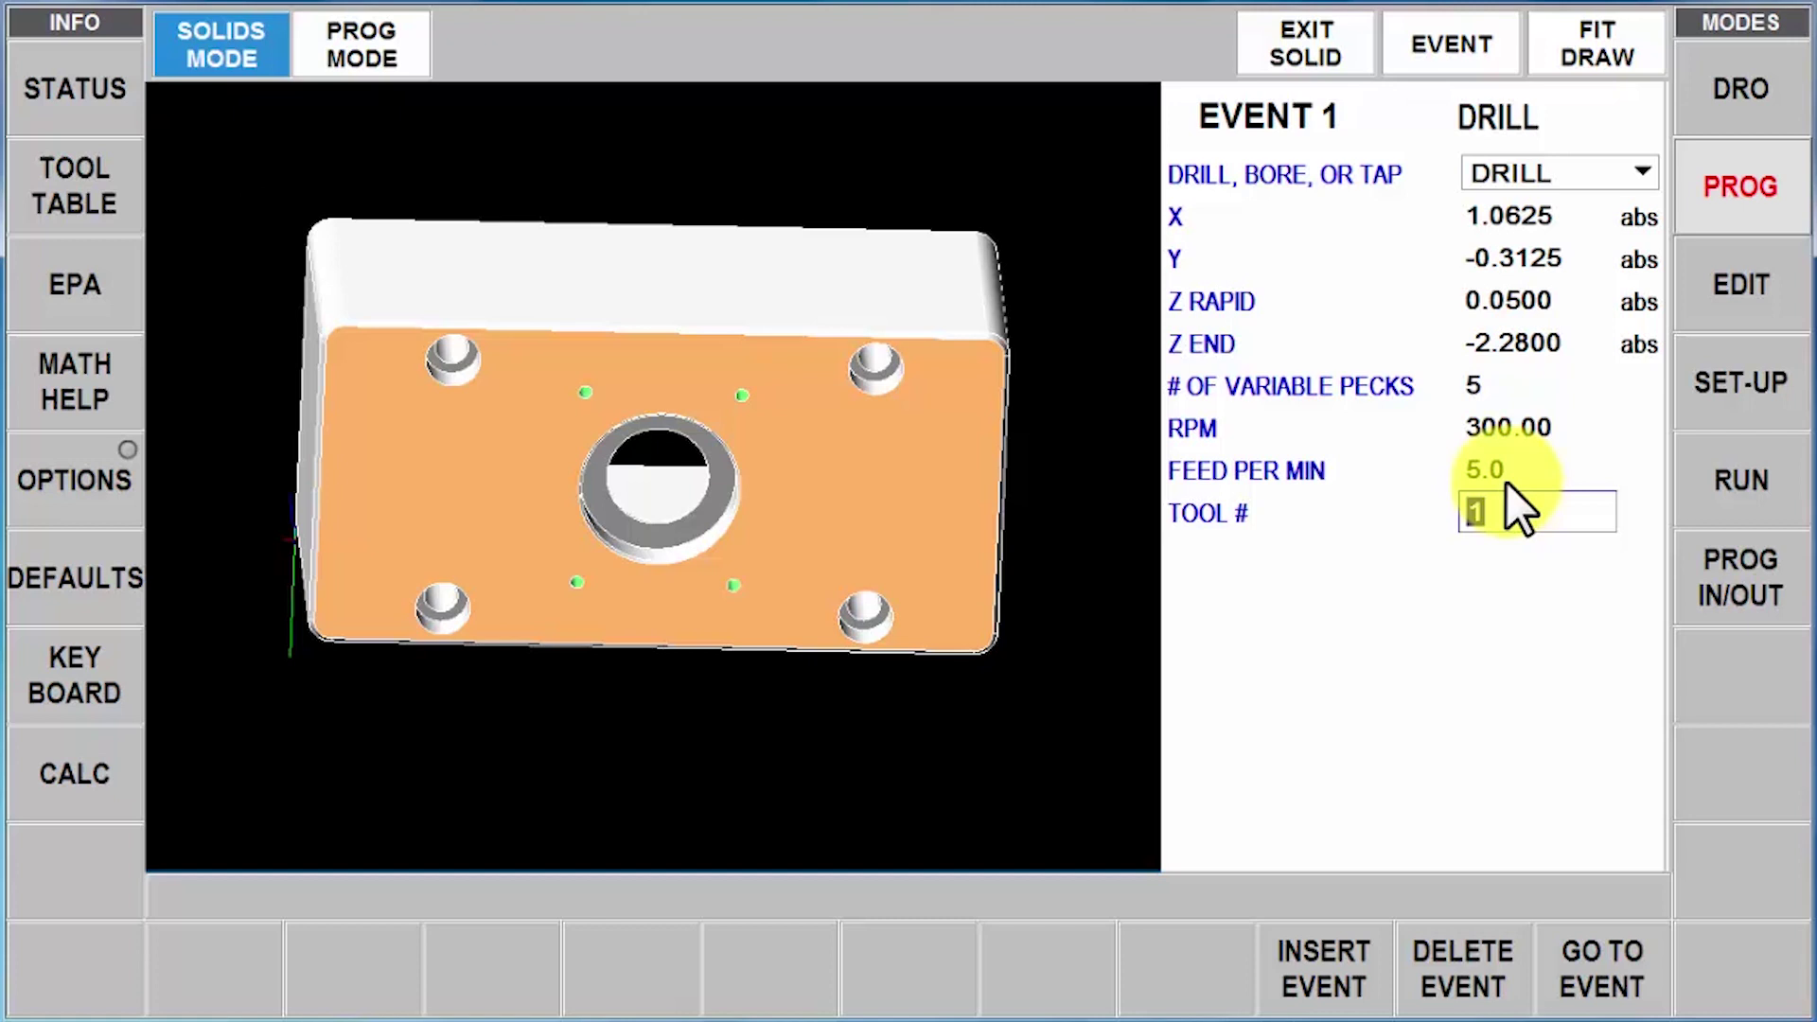
key("Return")
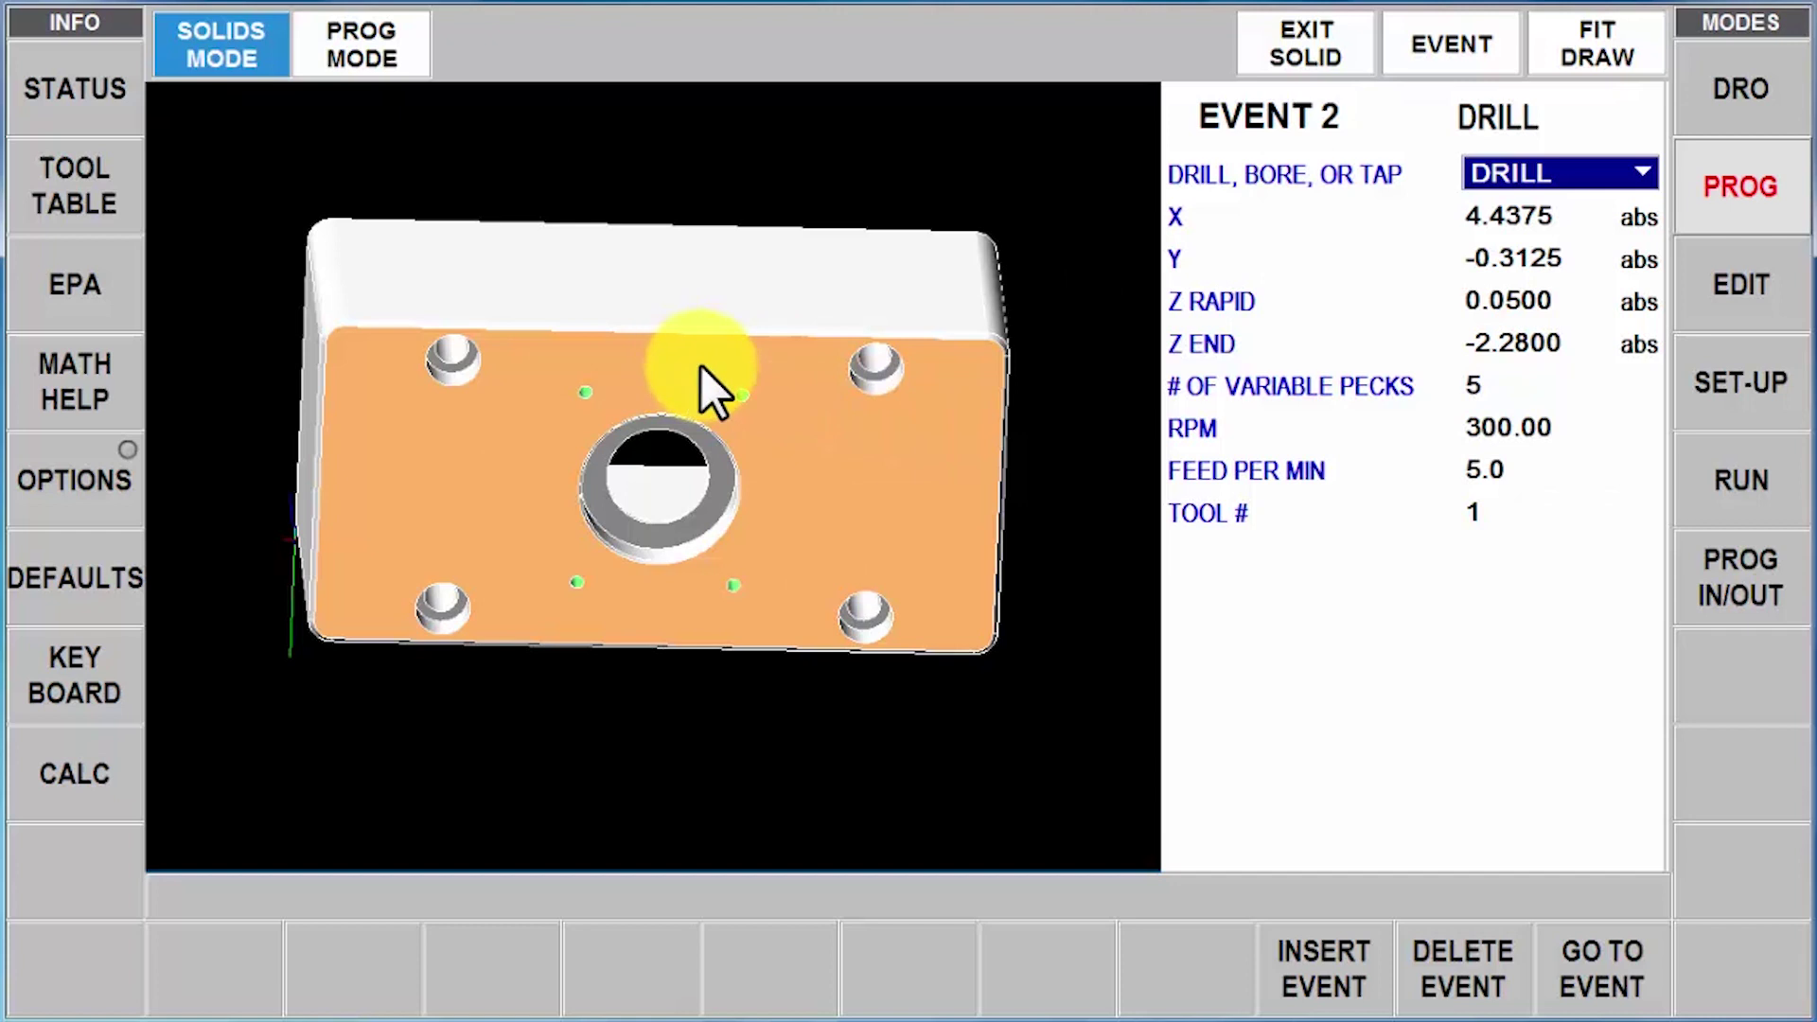
Add a chained profile event around the outer outline, starting at the lead-in line (X -0.4403, Y 0.0011)
left_click(1458, 54)
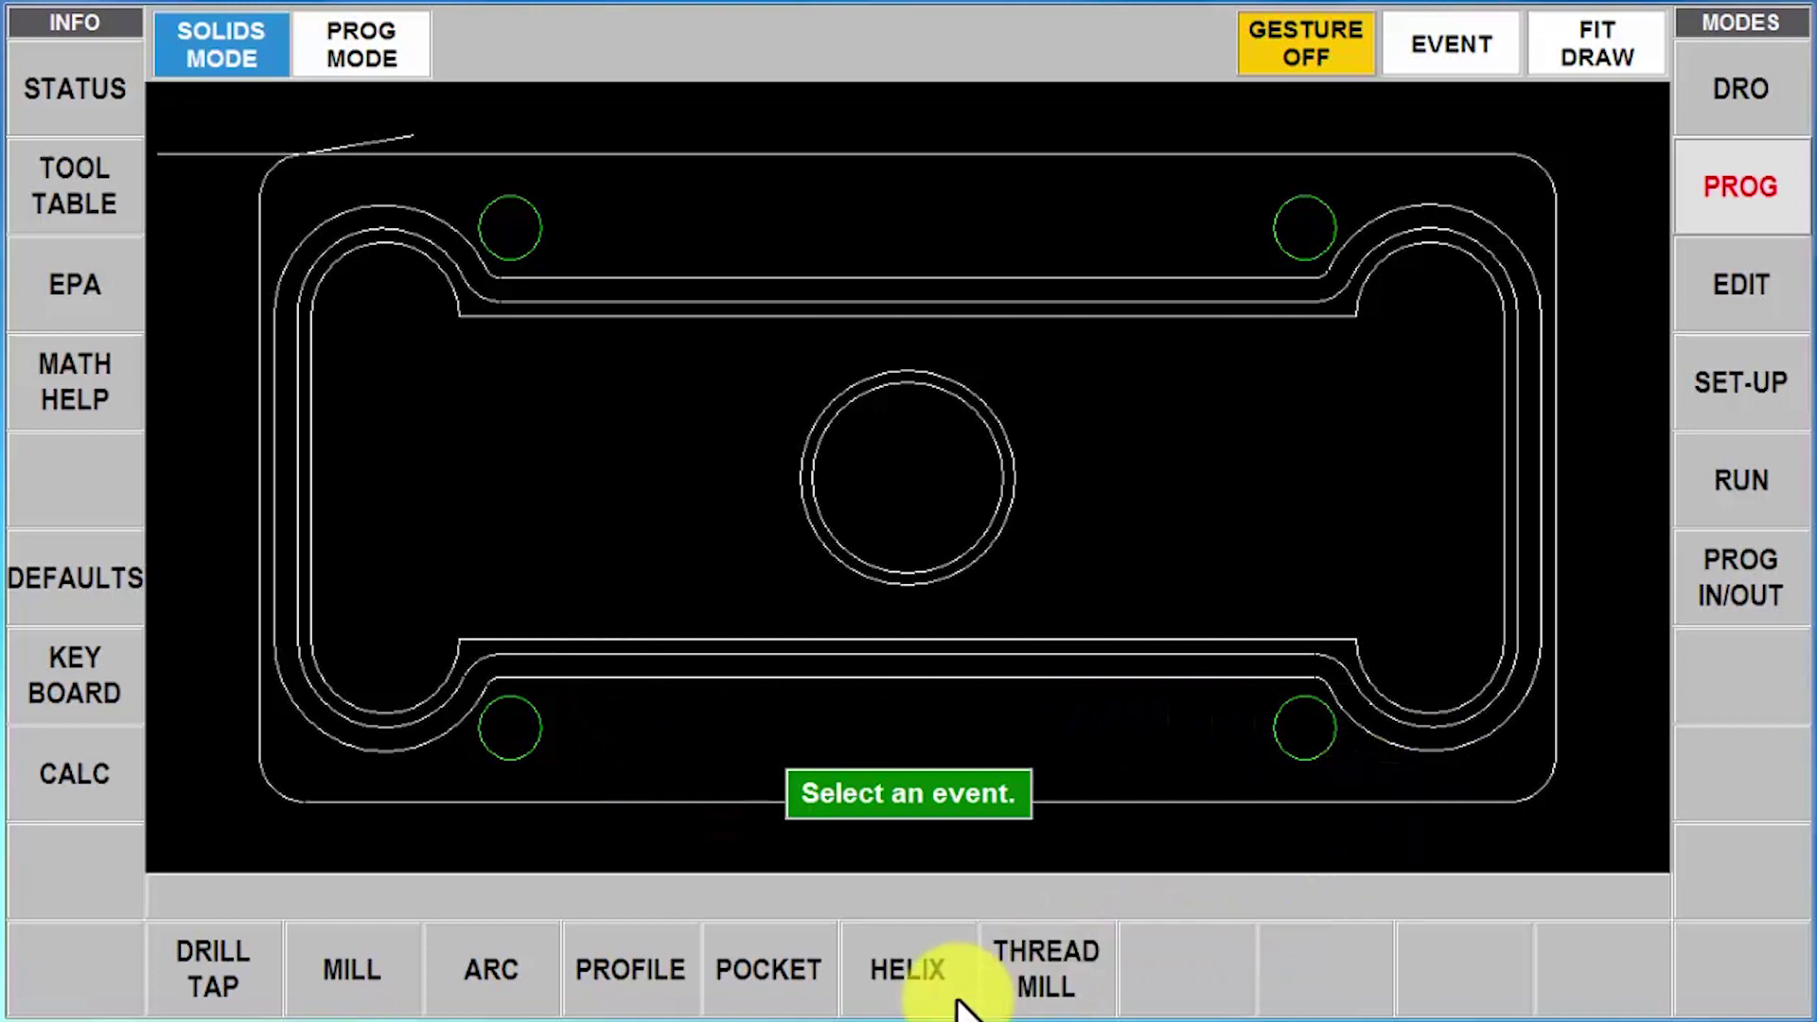
left_click(643, 966)
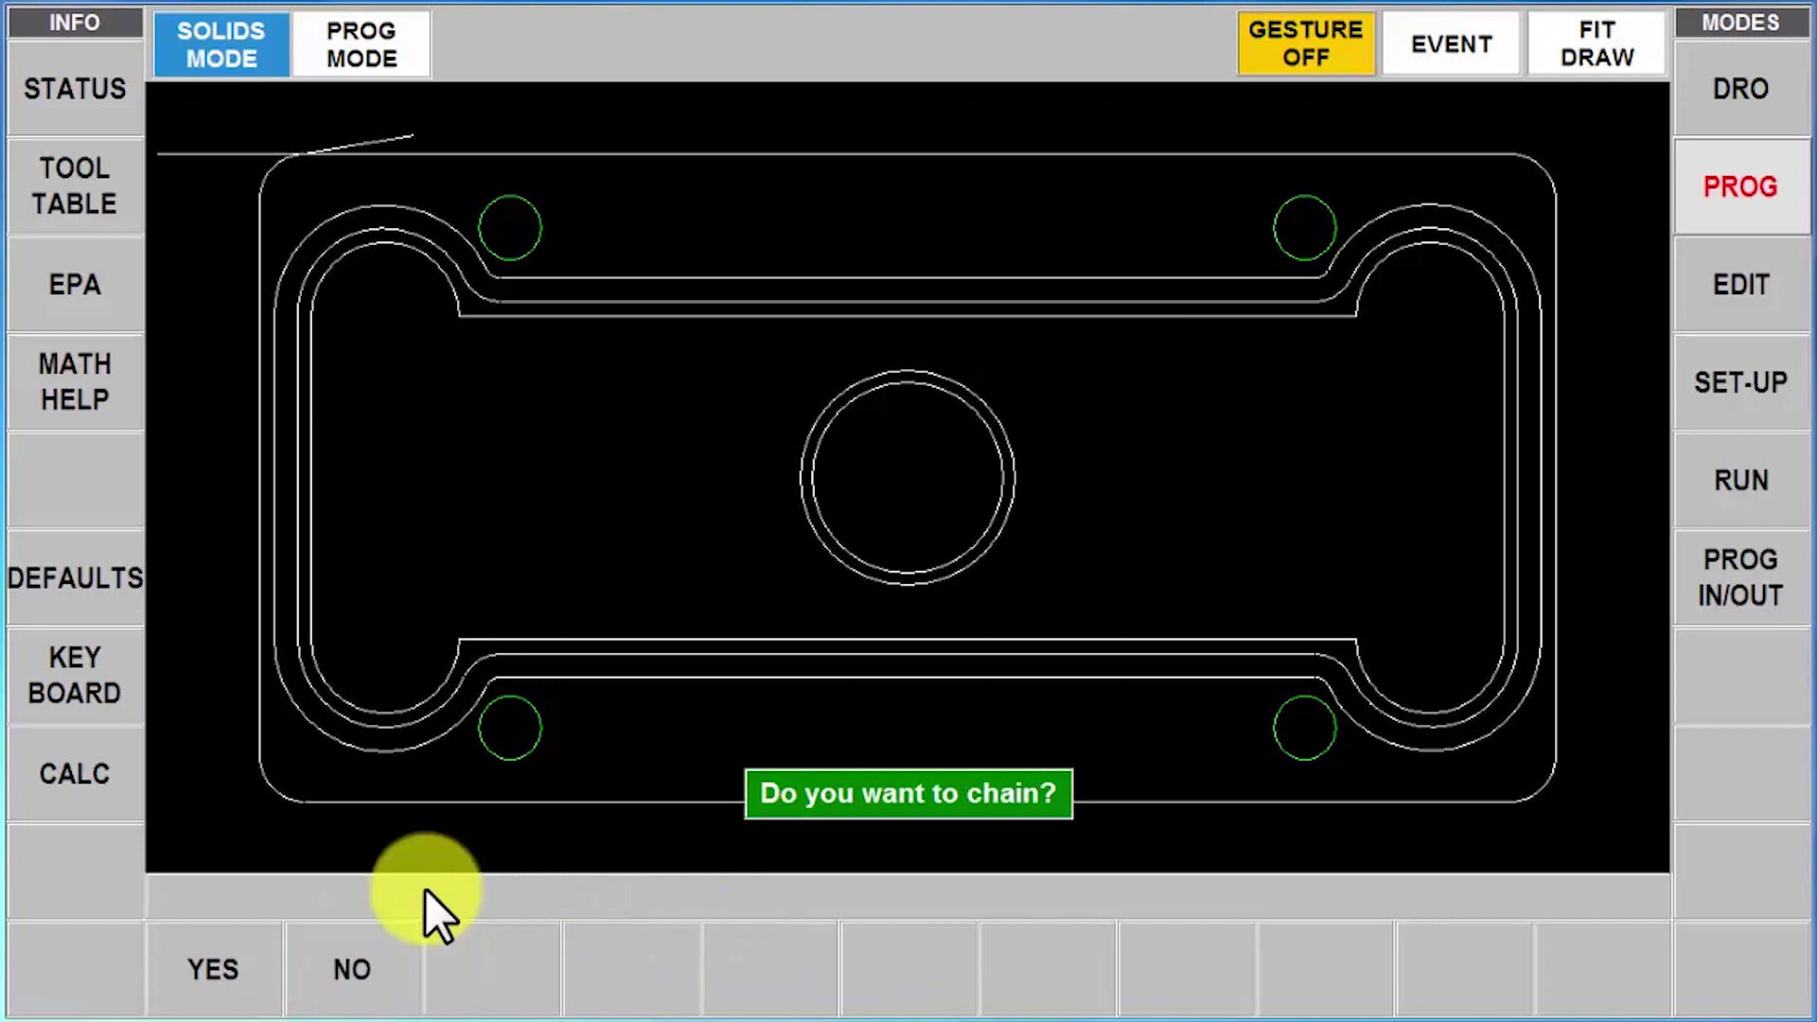
left_click(249, 967)
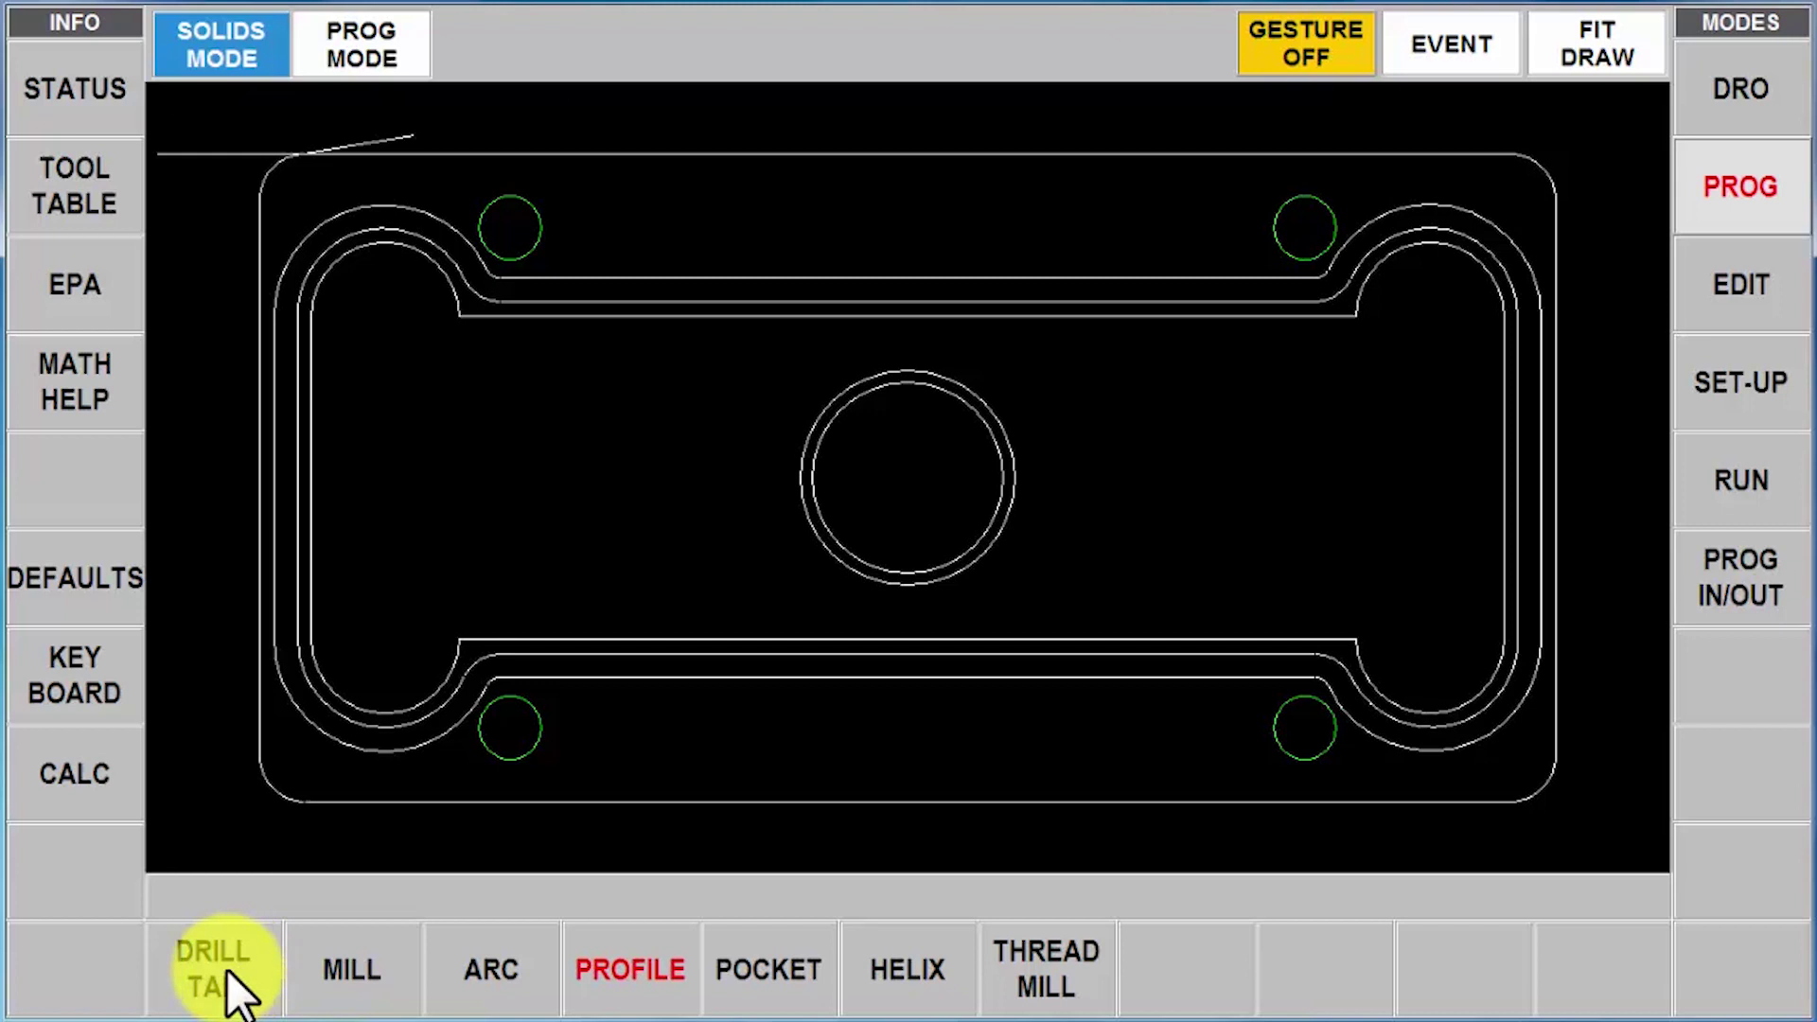
left_click(195, 152)
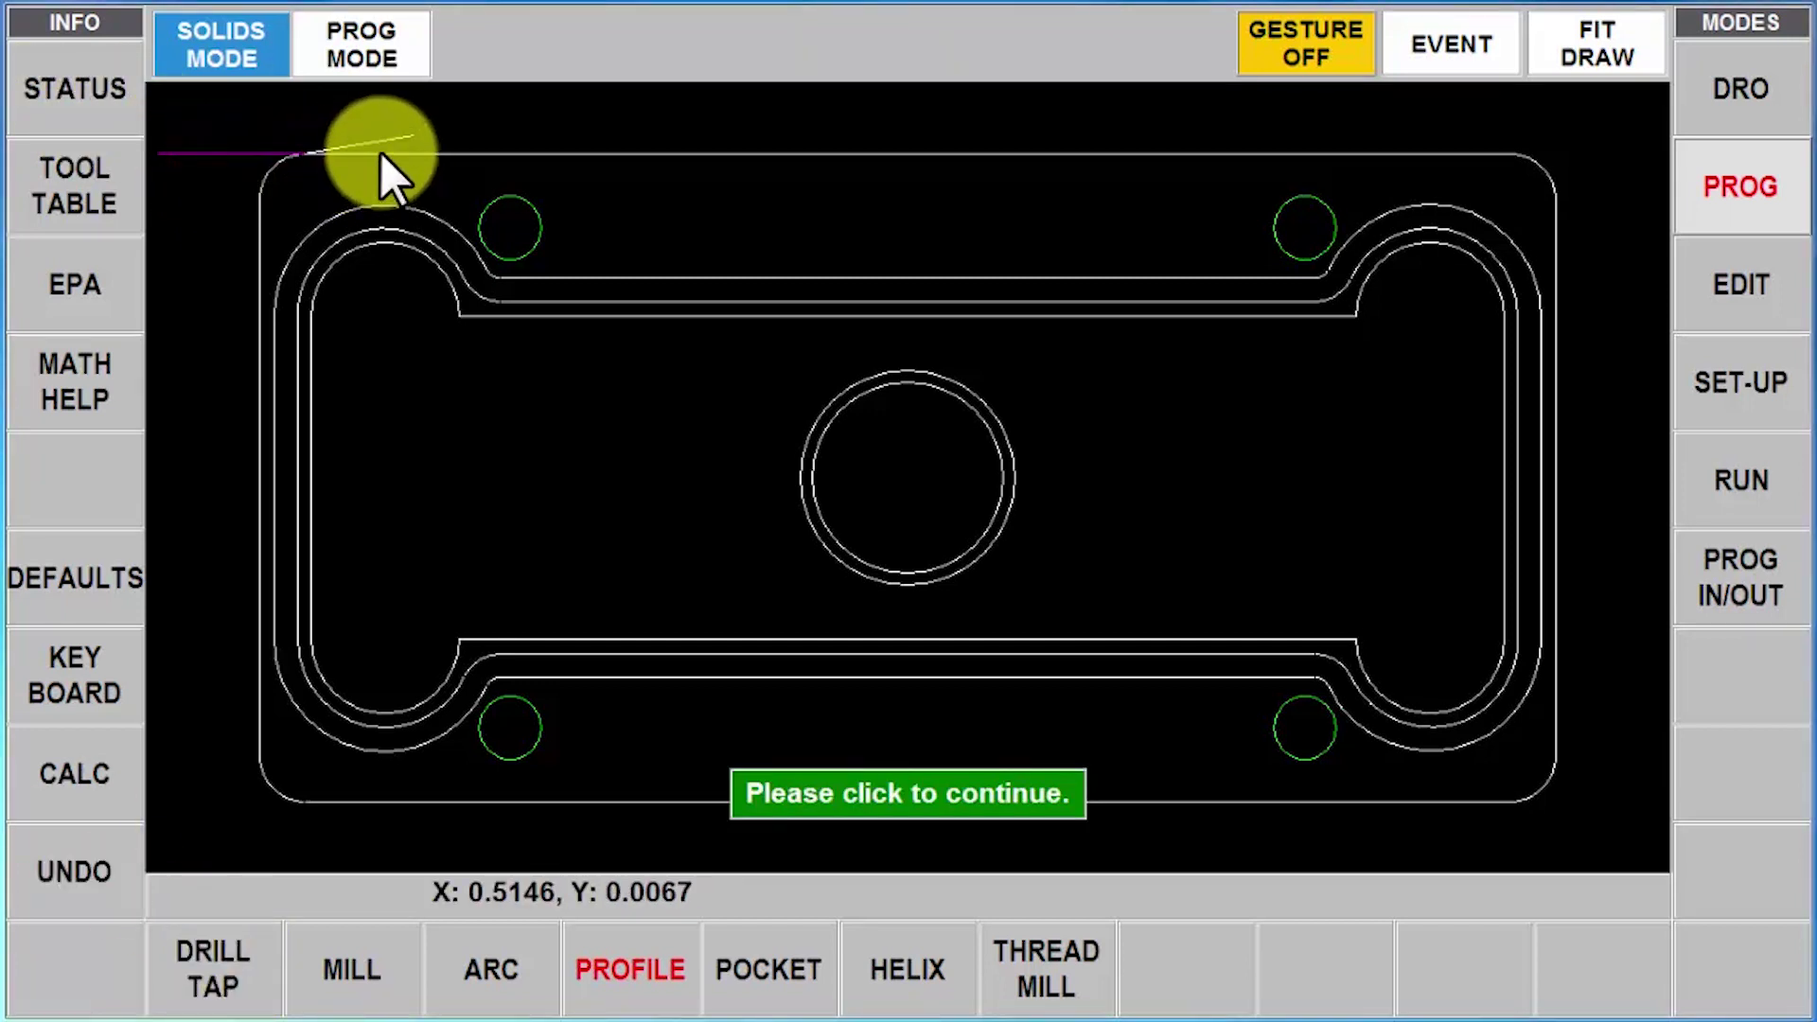
left_click(381, 152)
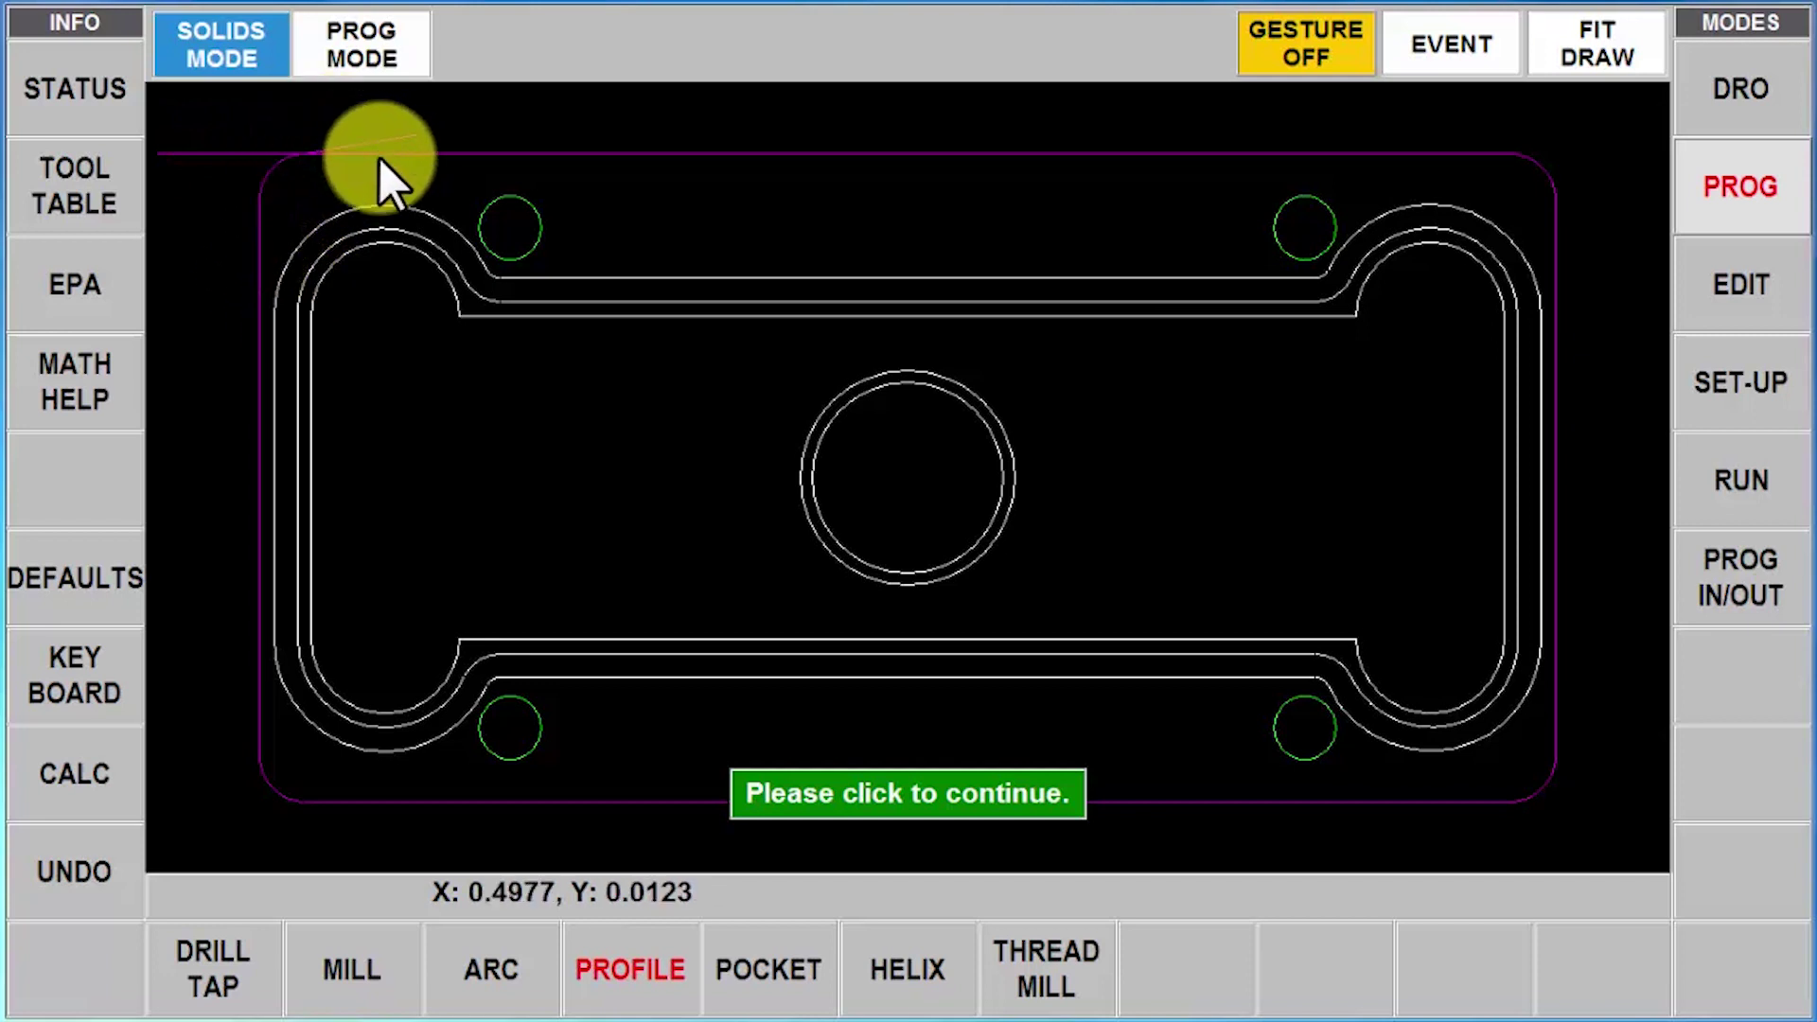
left_click(1494, 42)
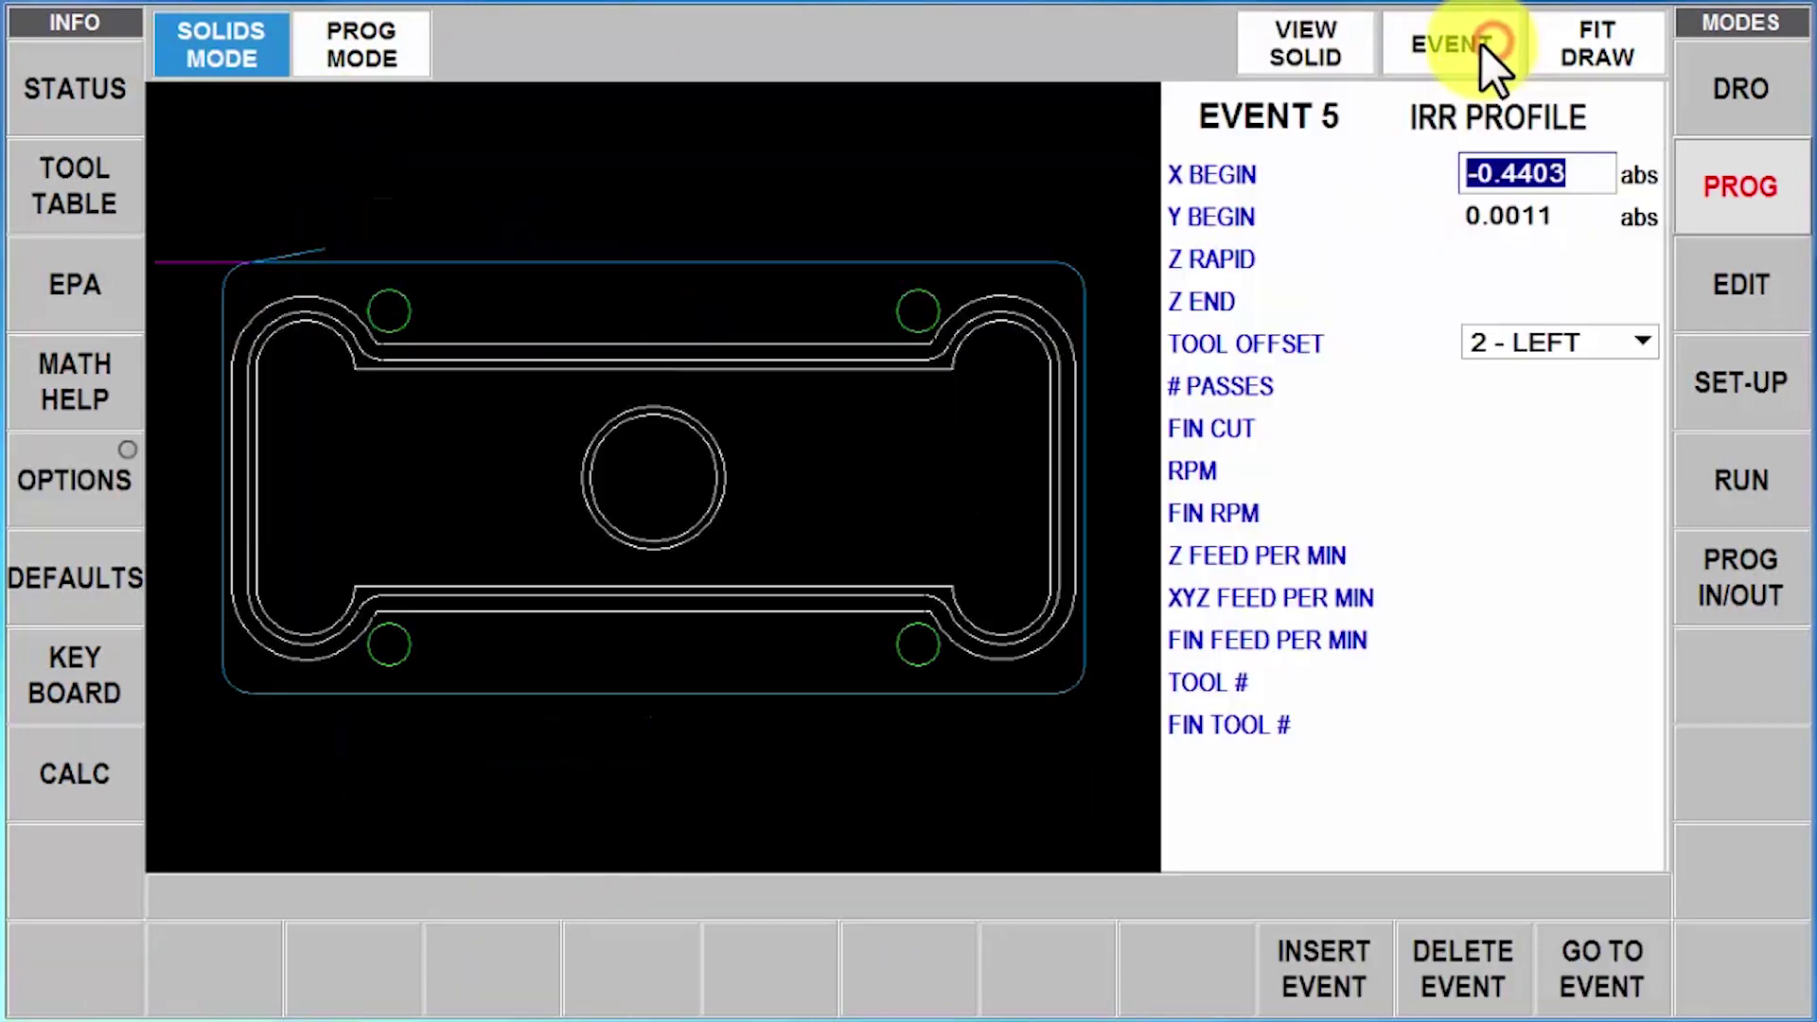
Set the profile Z rapid to 0.0500 using the solid's top face With Offset
left_click(1468, 255)
left_click(1282, 38)
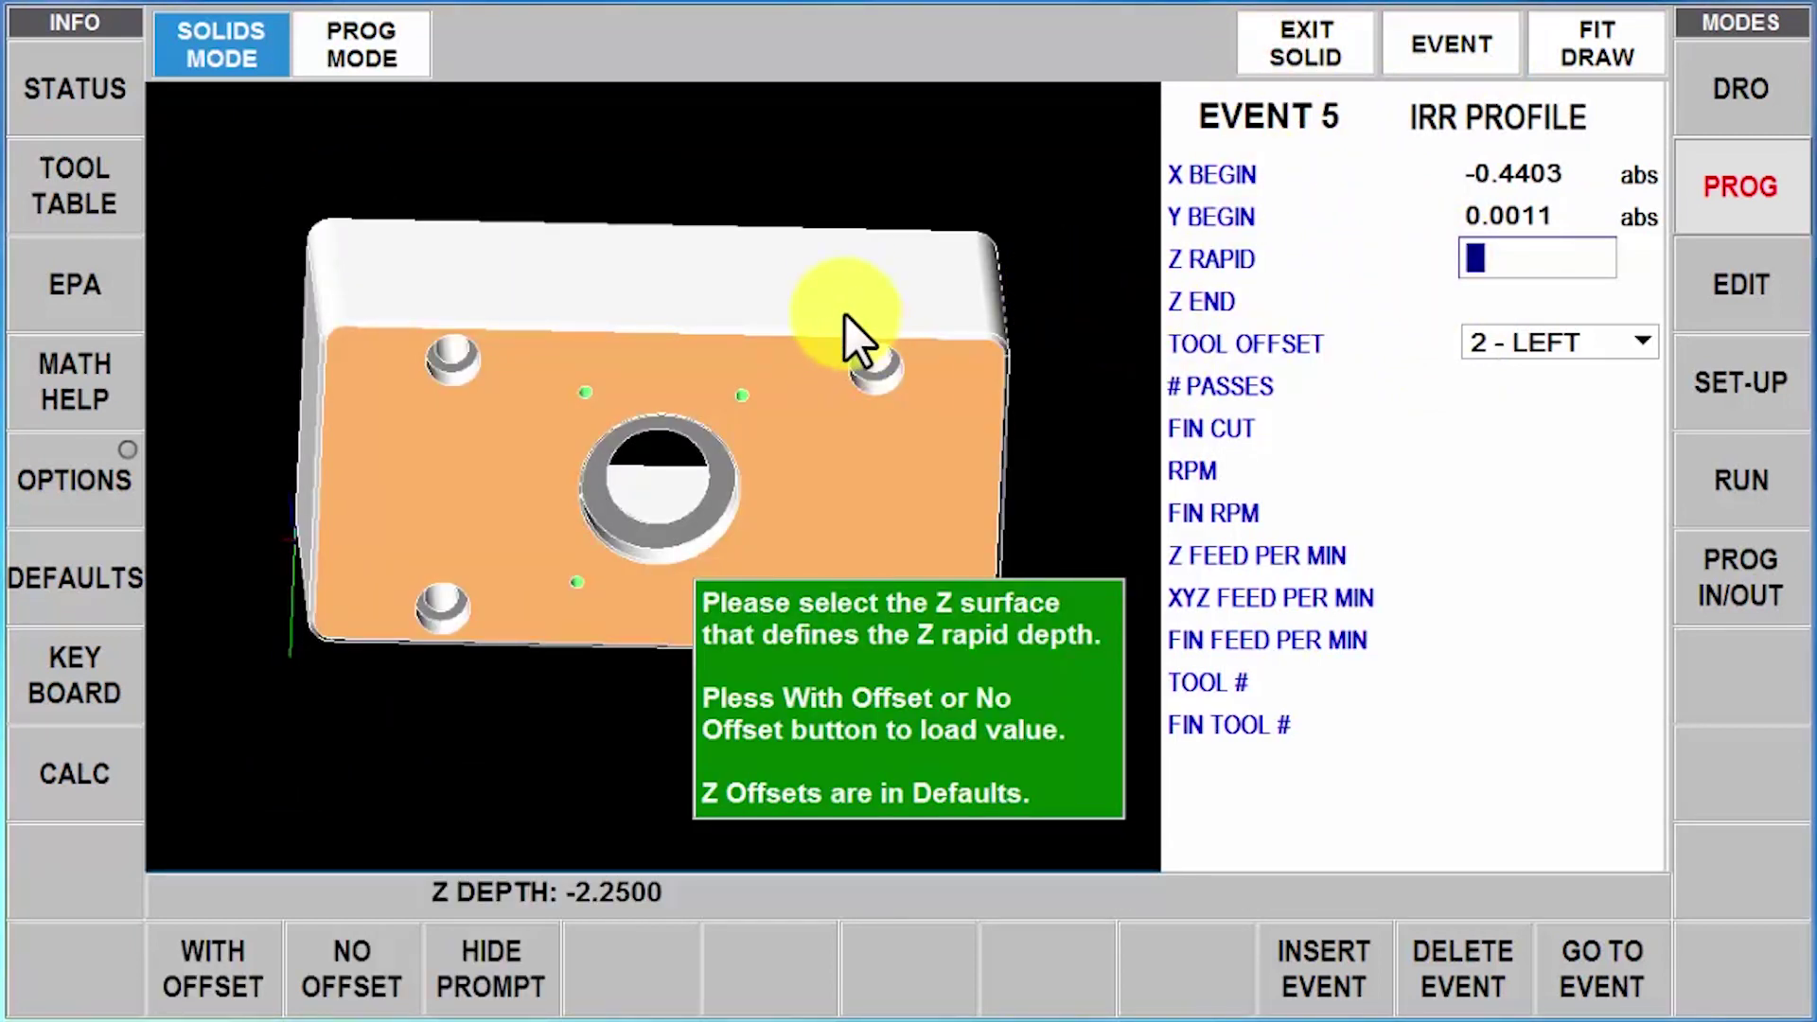
left_click_drag(814, 262, 848, 664)
left_click_drag(719, 461, 771, 700)
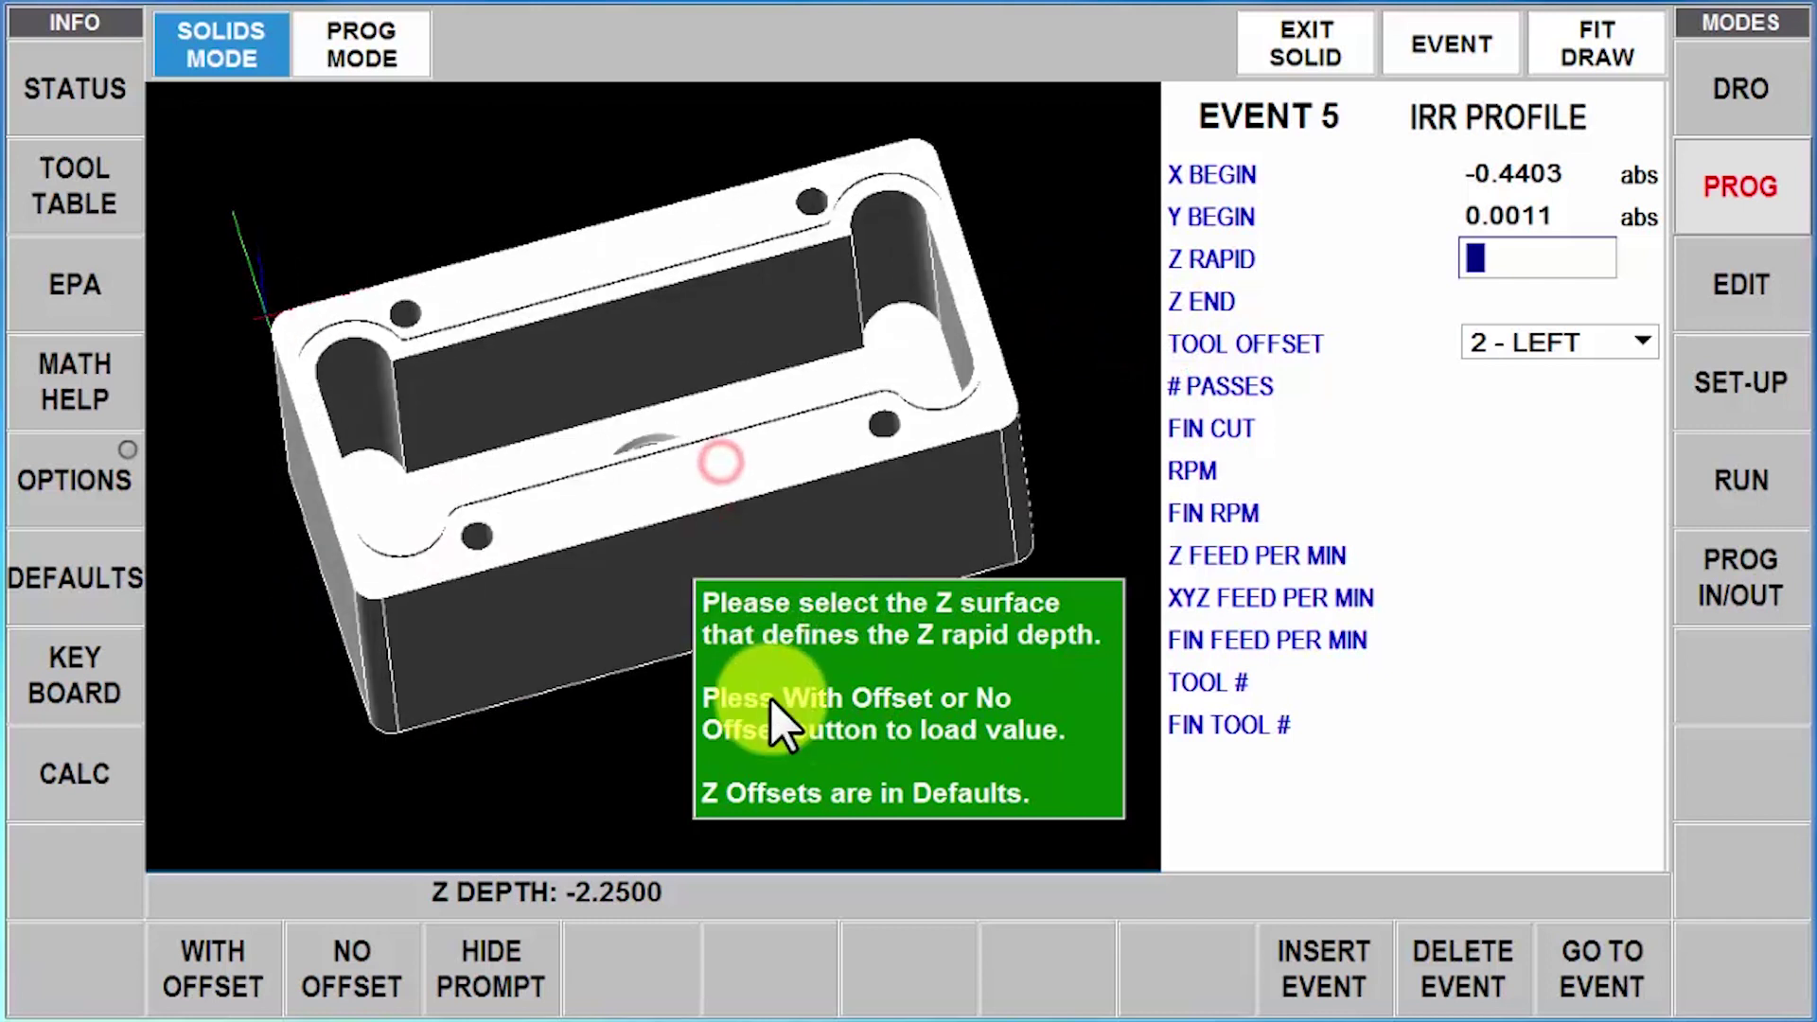
left_click(660, 490)
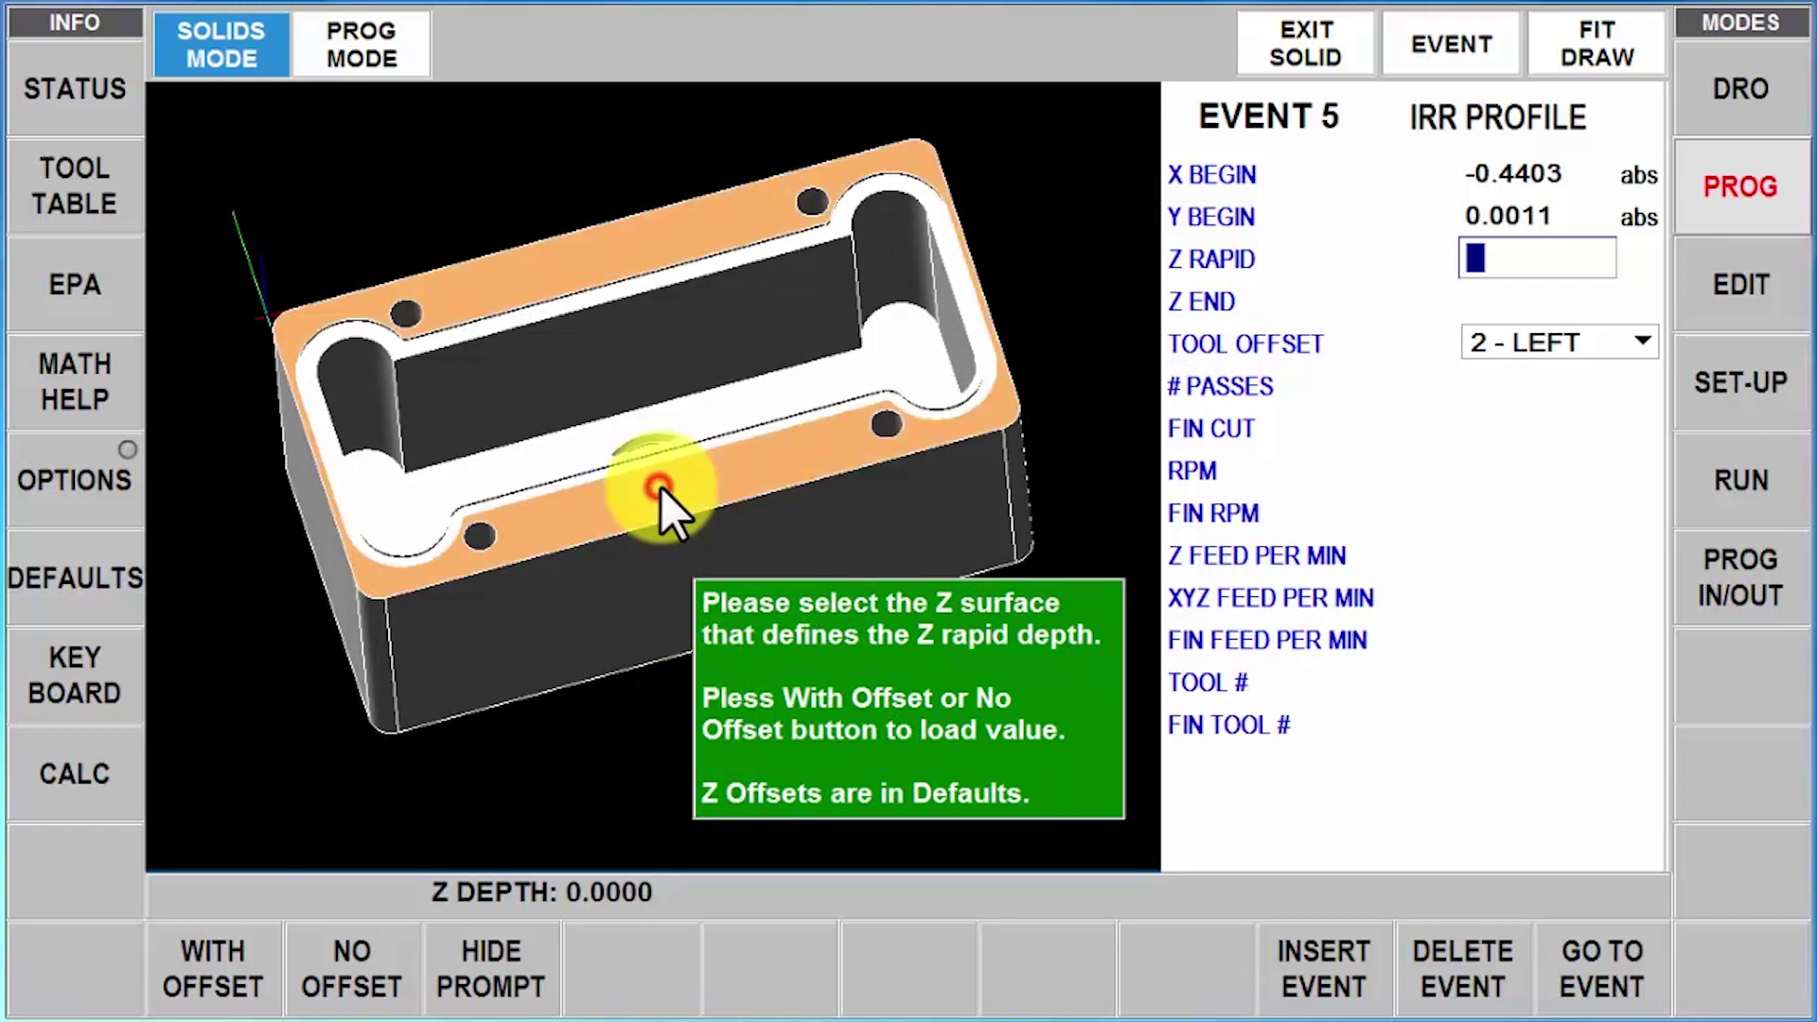
left_click(224, 982)
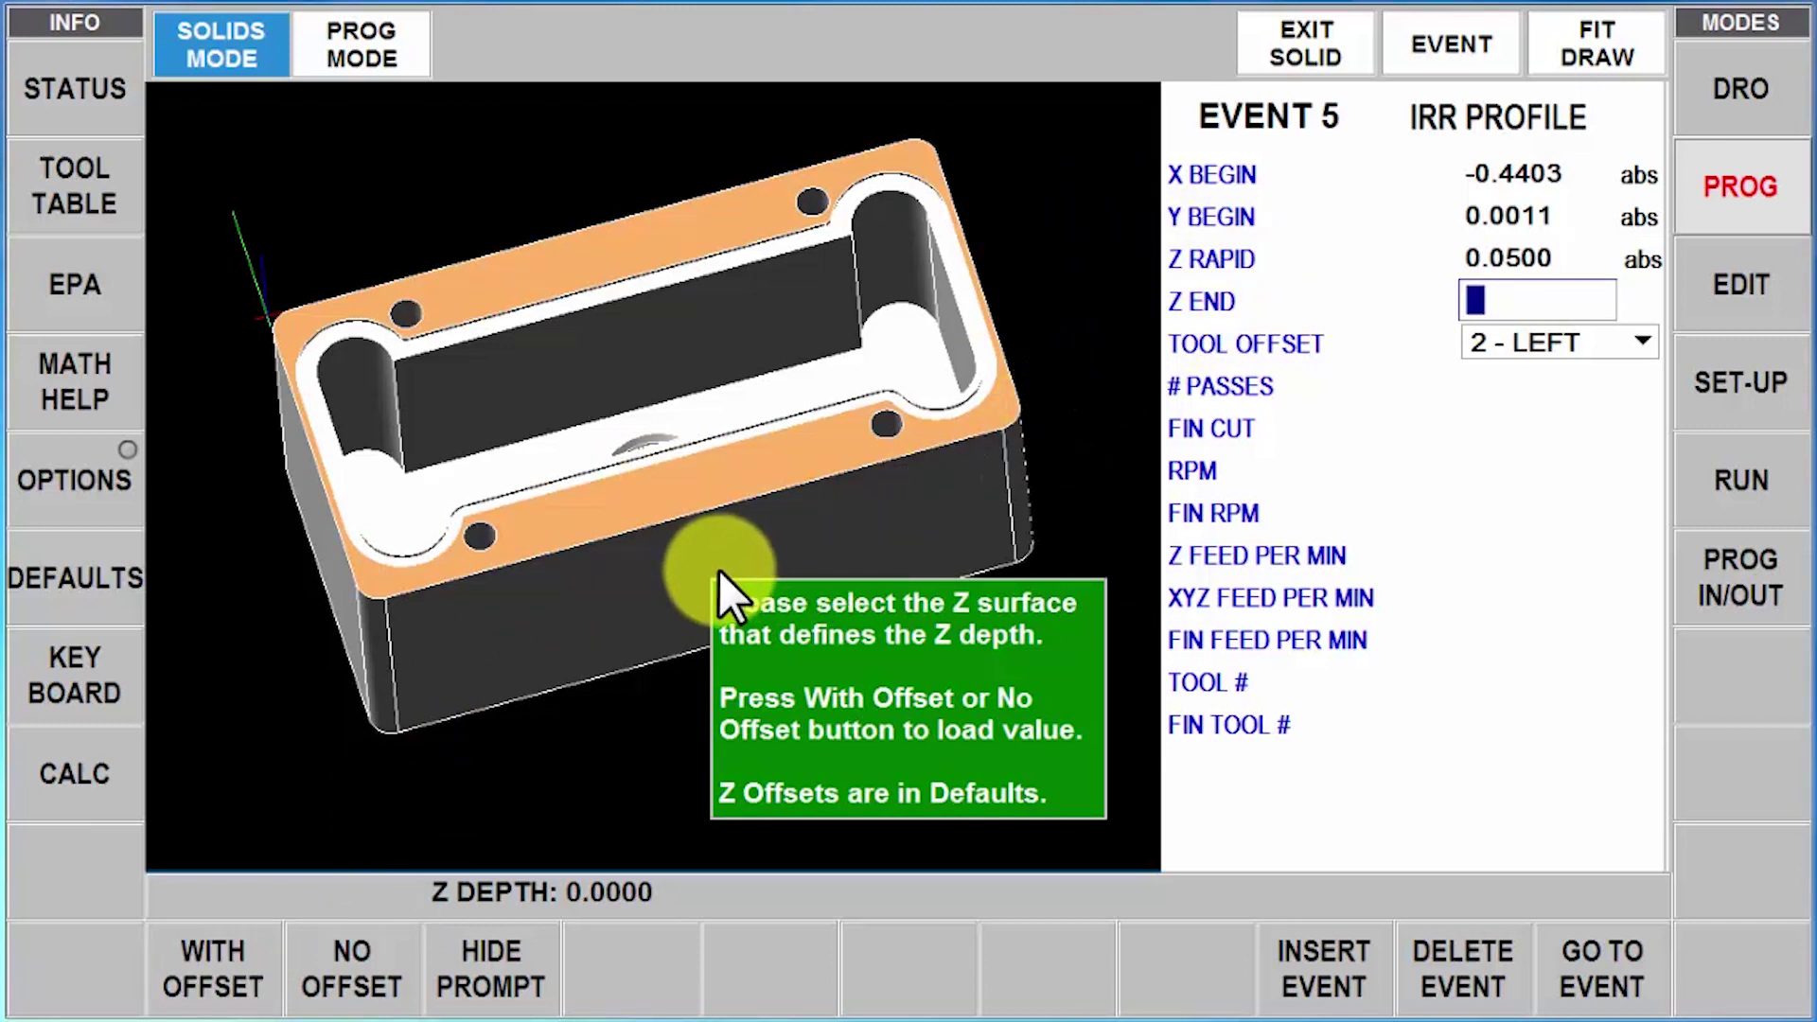
Set Z end to -2.2800 from the bottom face With Offset and keep the 2 - LEFT offset
left_click_drag(679, 621, 541, 172)
left_click(514, 482)
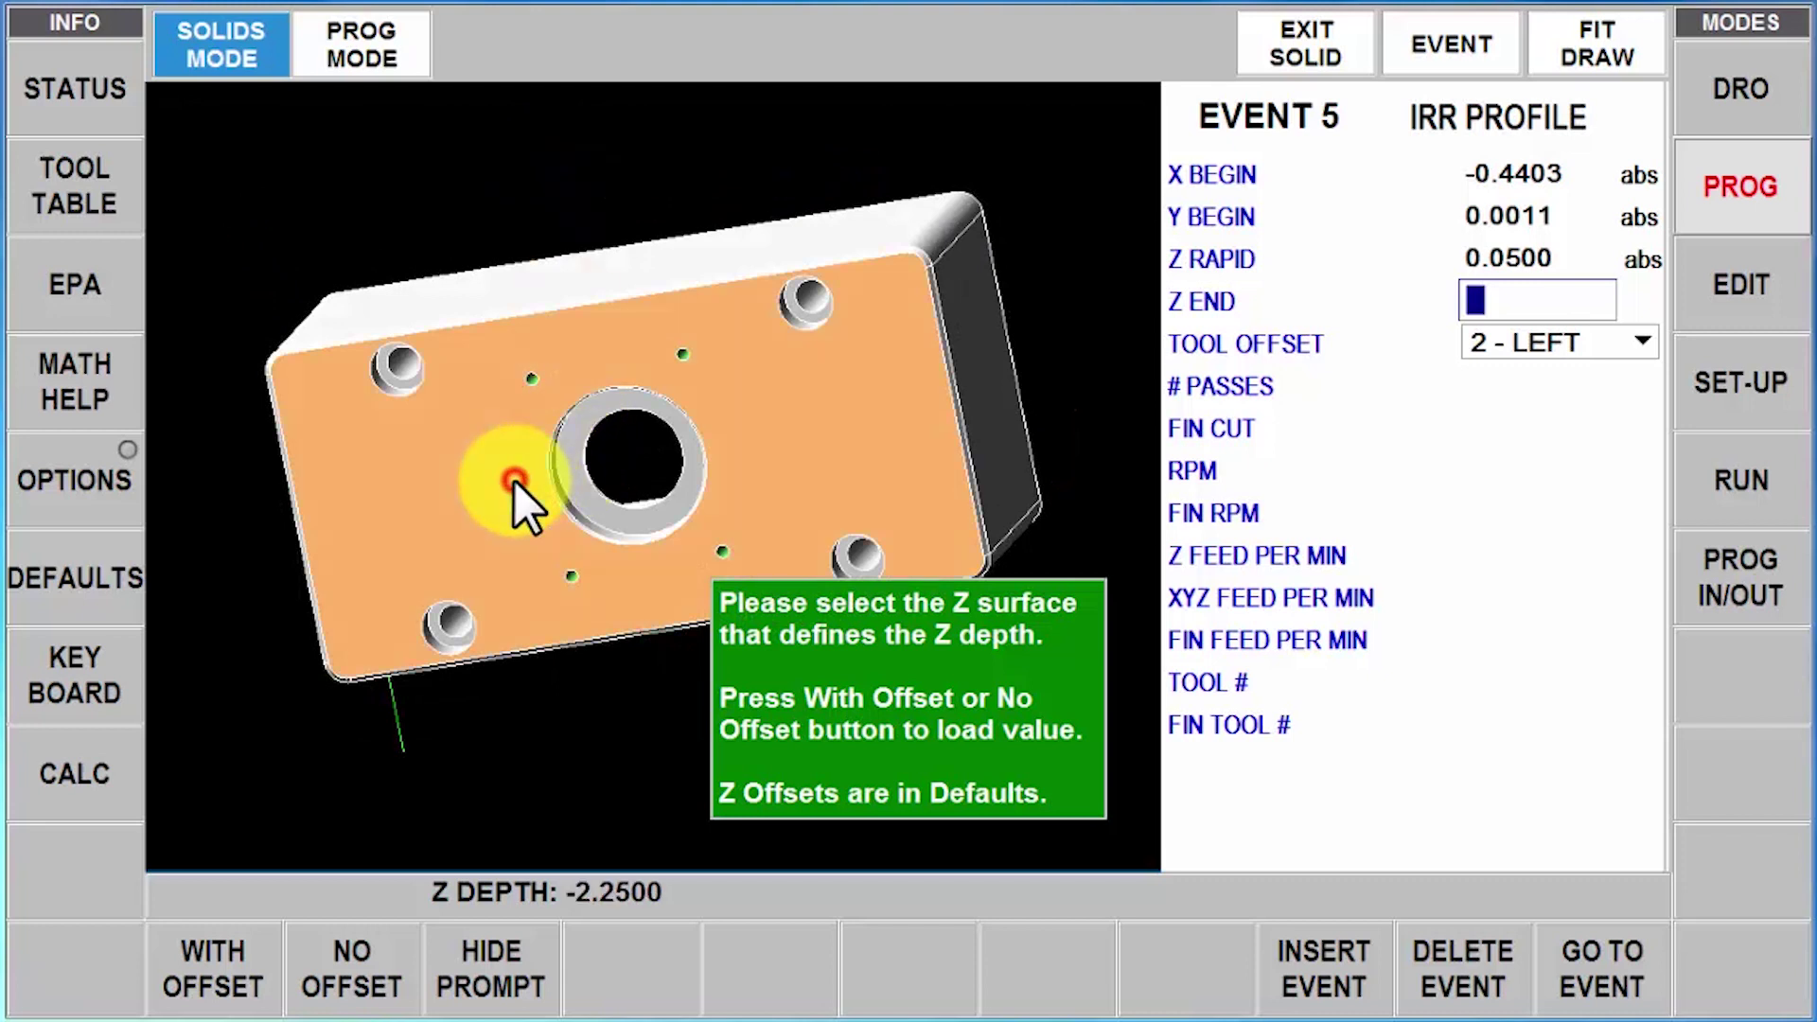
left_click(219, 956)
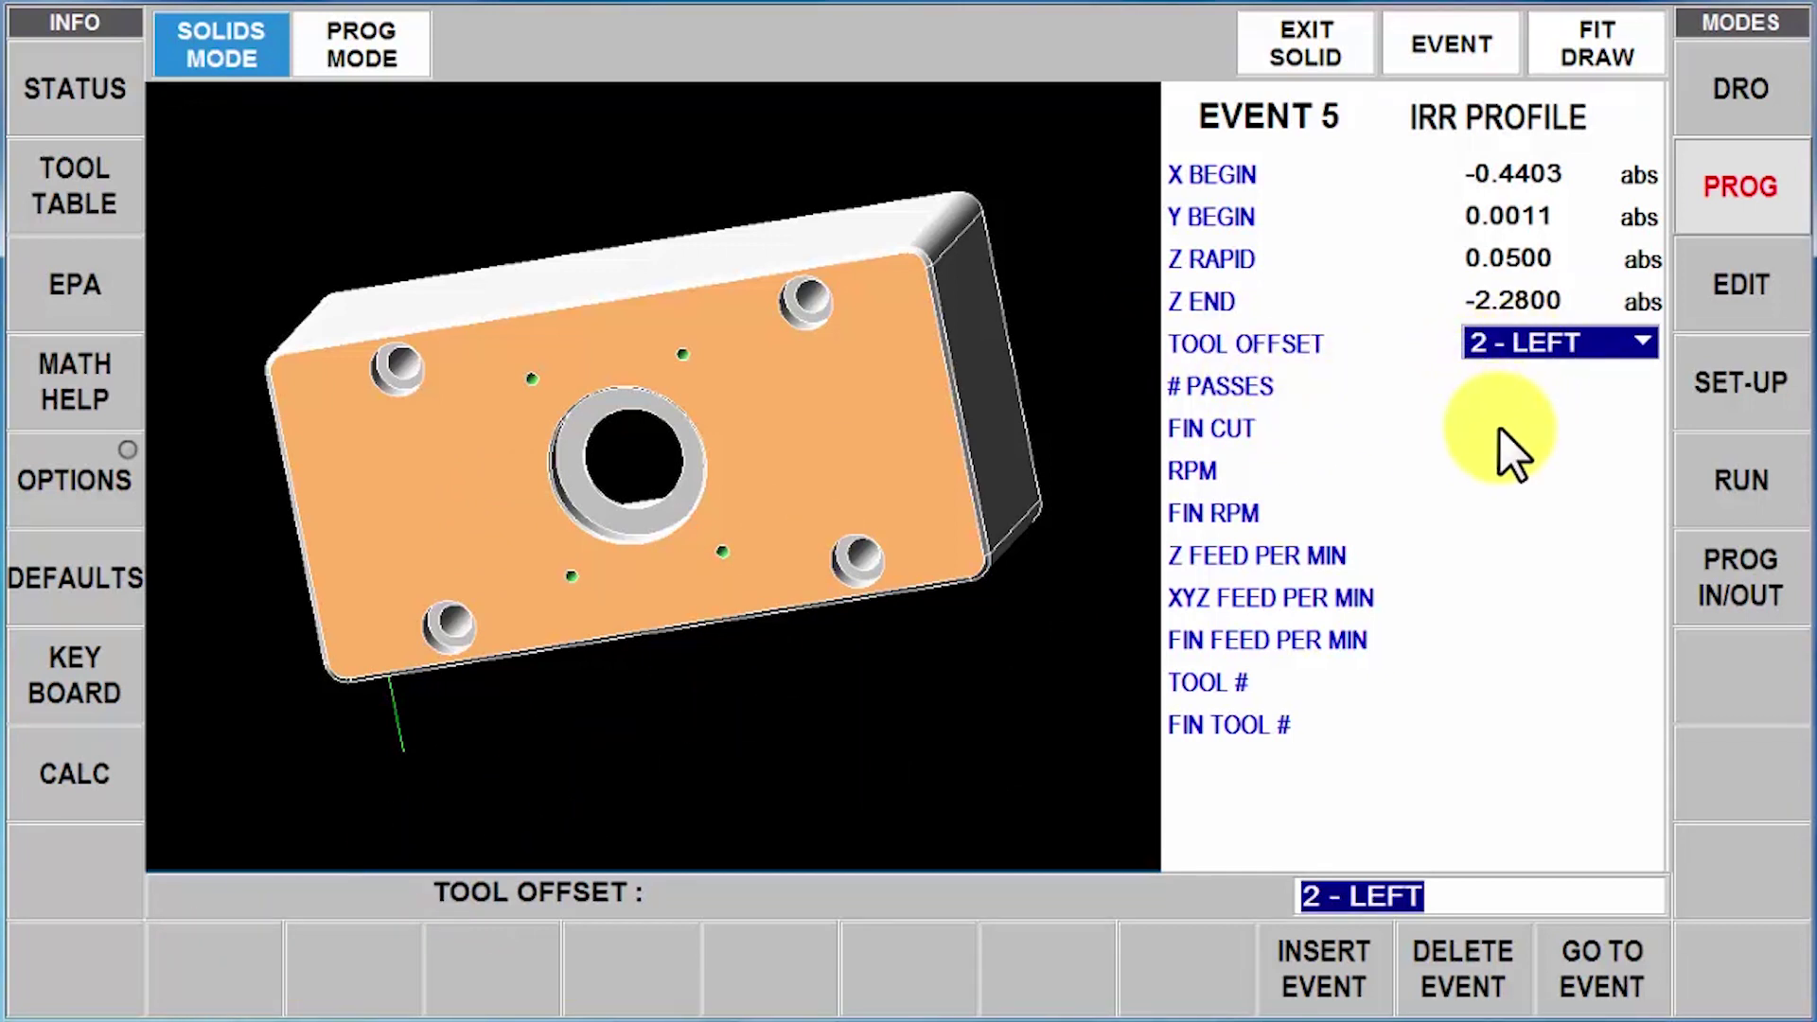
left_click(1495, 382)
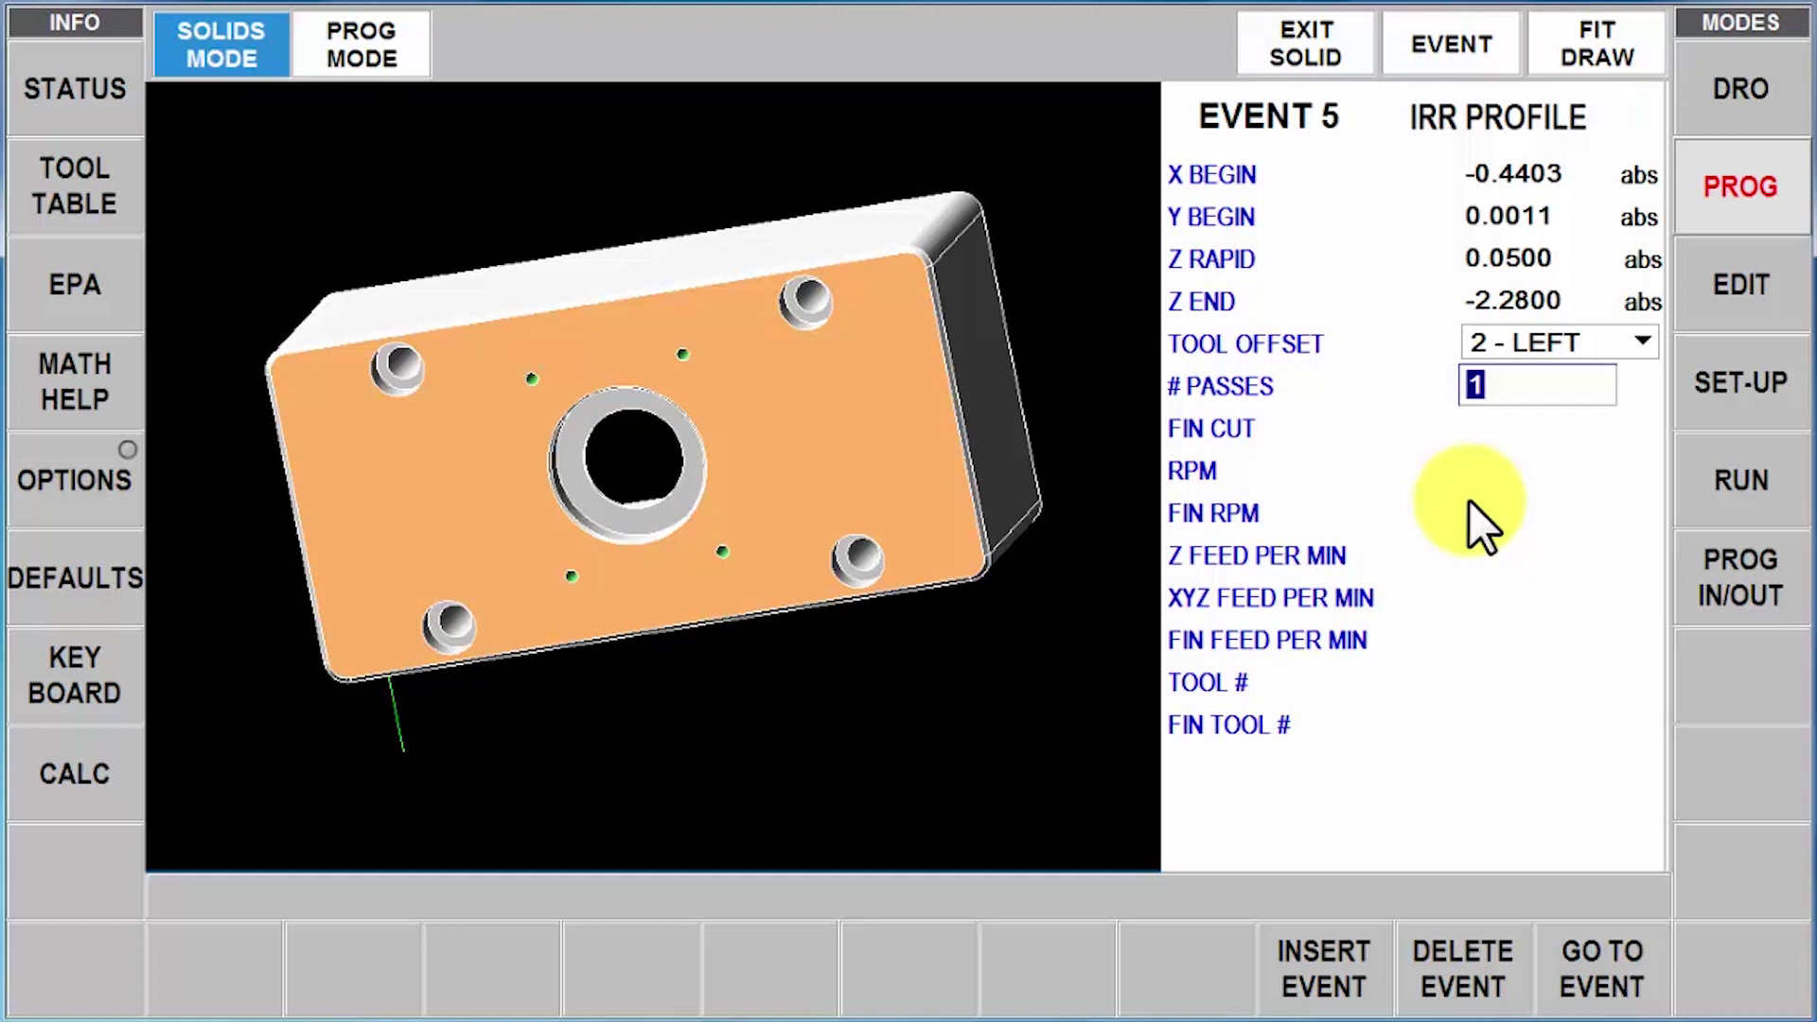
Set 1 pass, a 0.0100 finish cut, and 1200 for both RPM and finish RPM
key("Return")
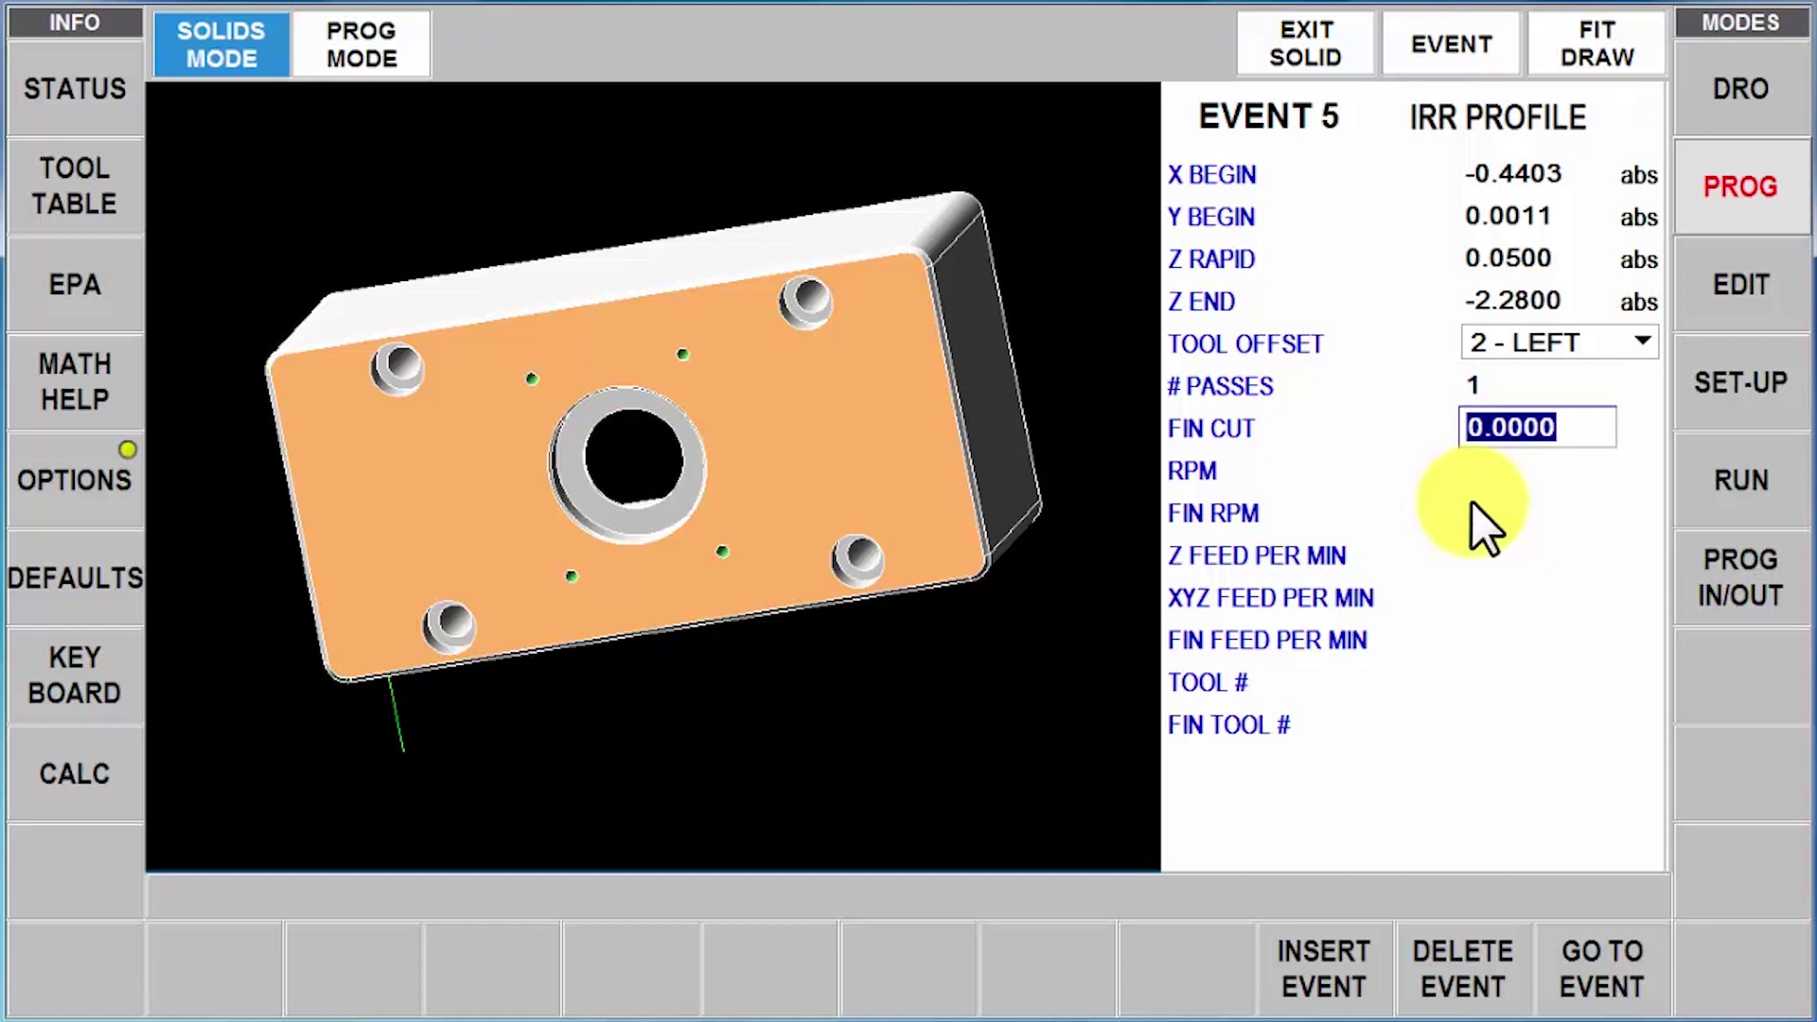
type(".01")
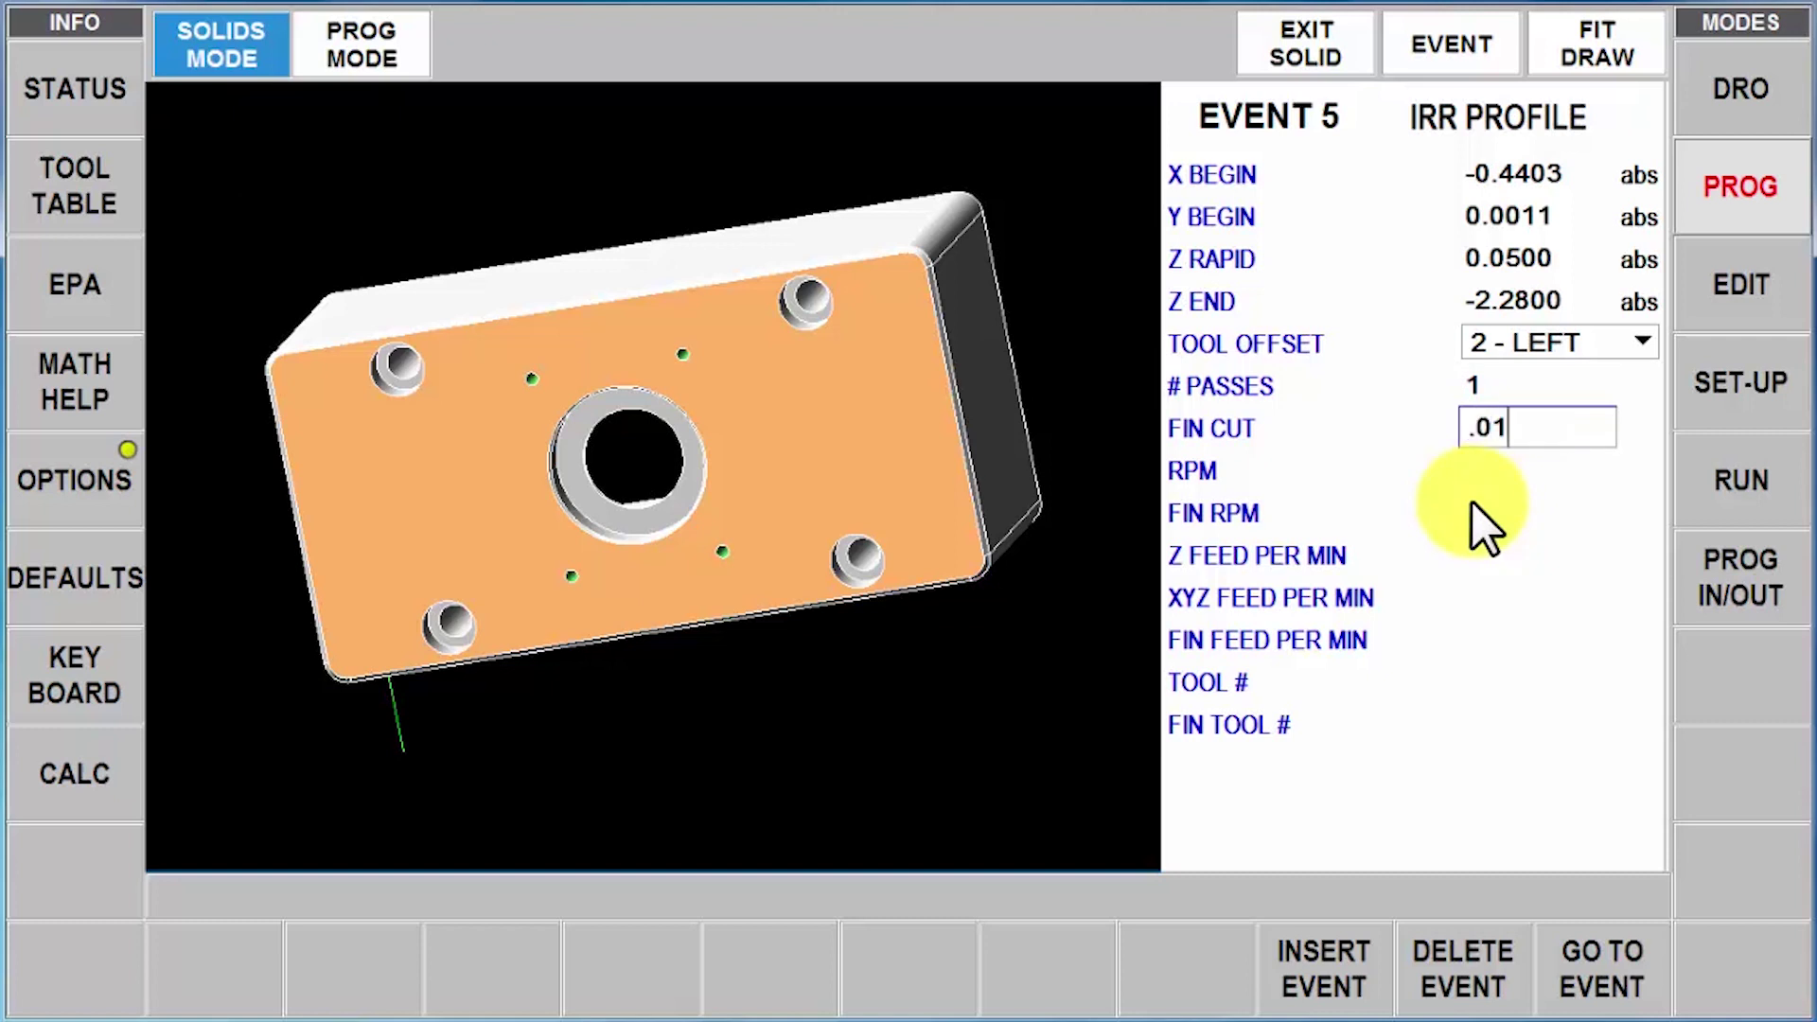
key("Return")
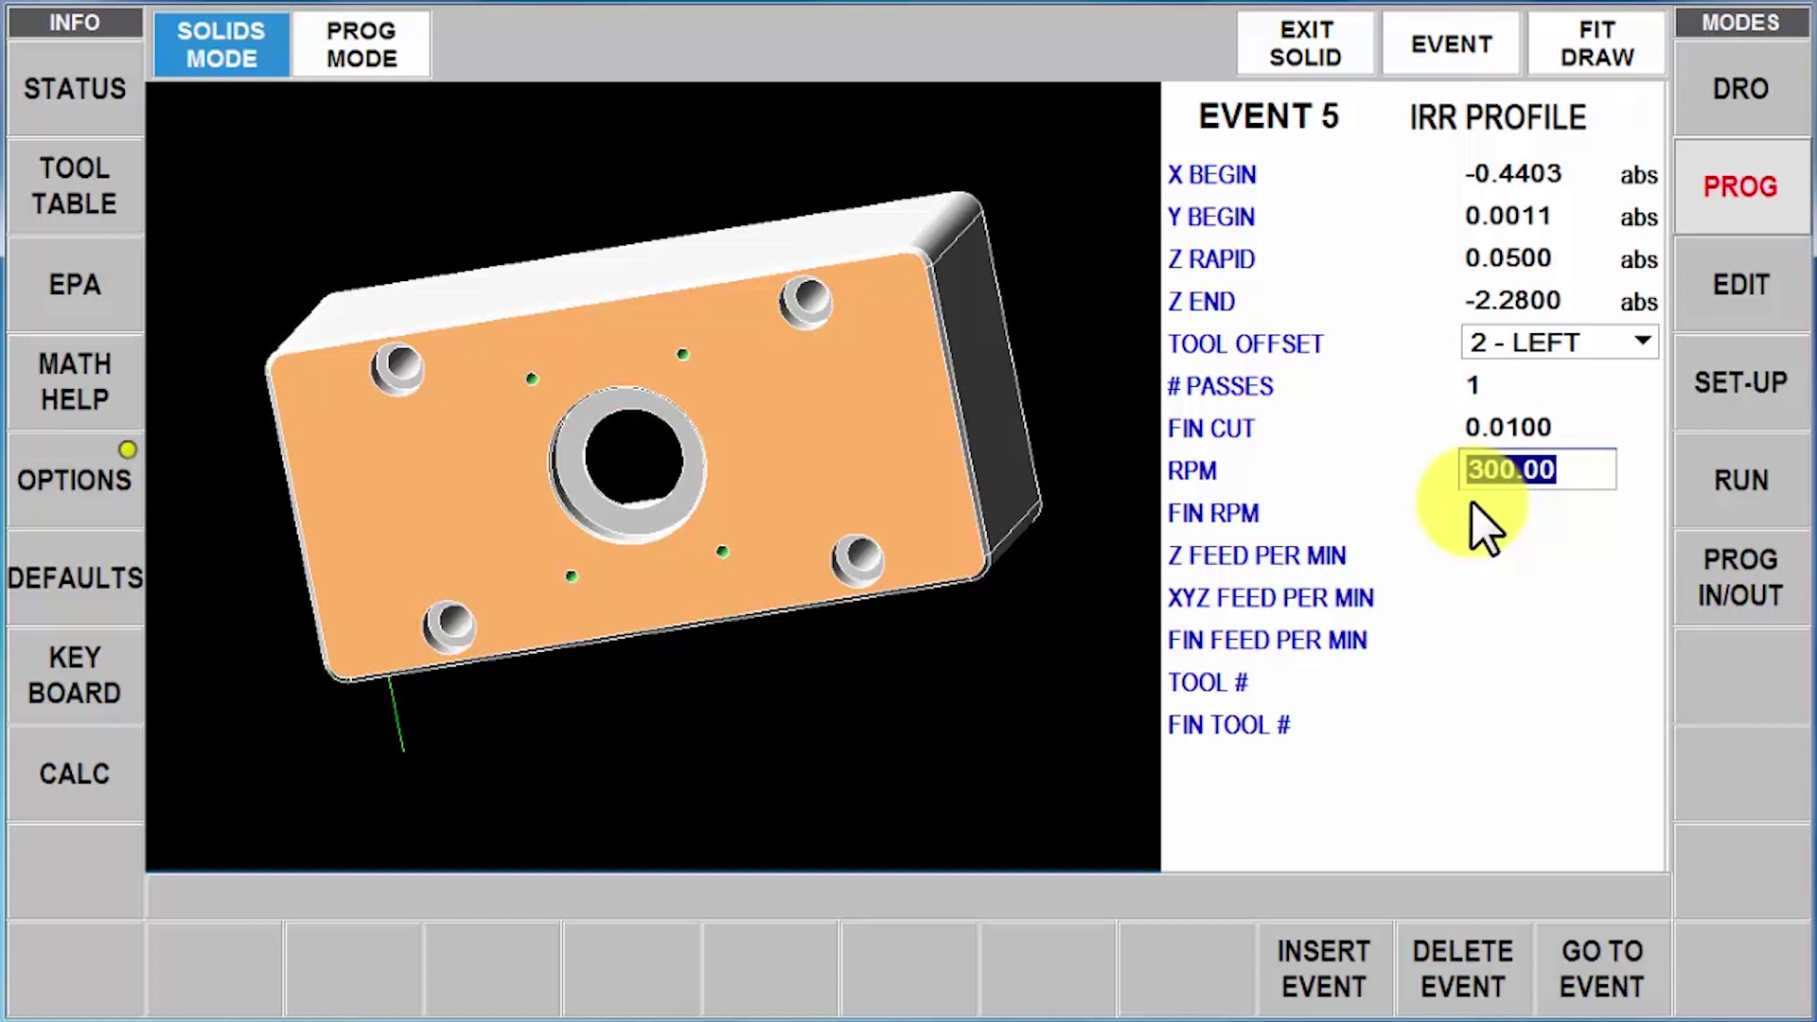
type("1200")
key("Return")
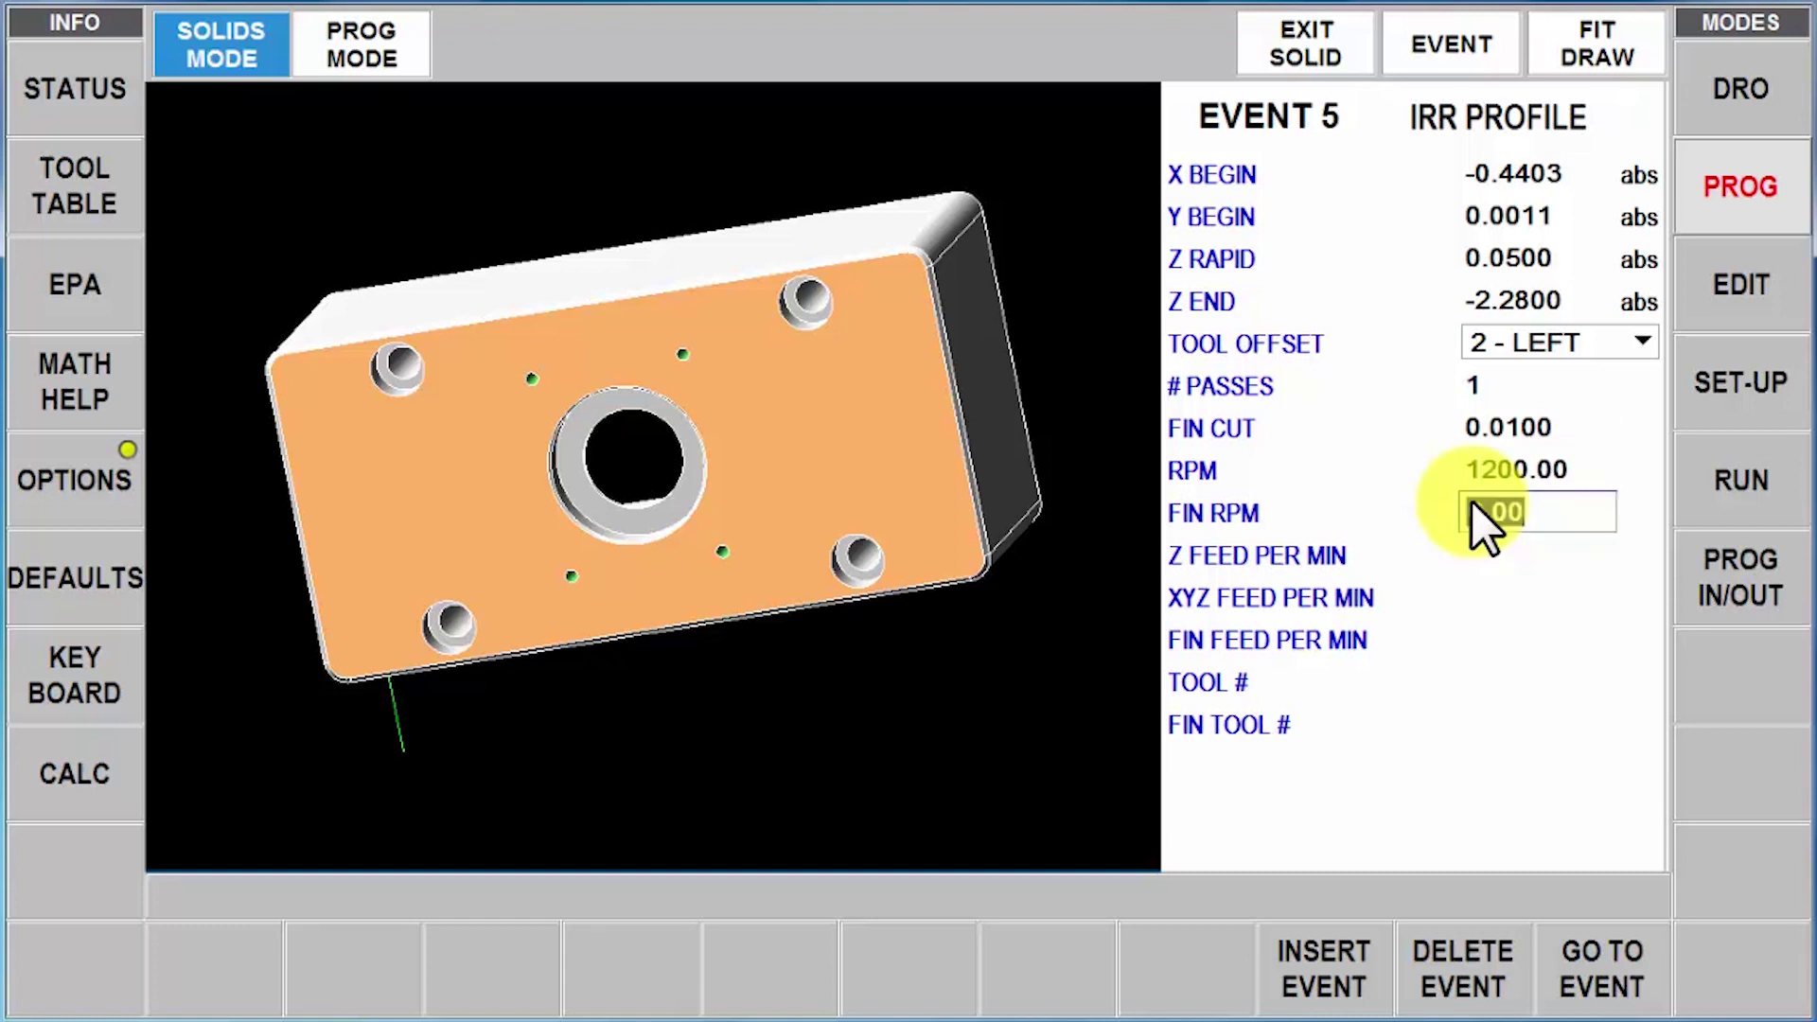
type("1200")
key("Return")
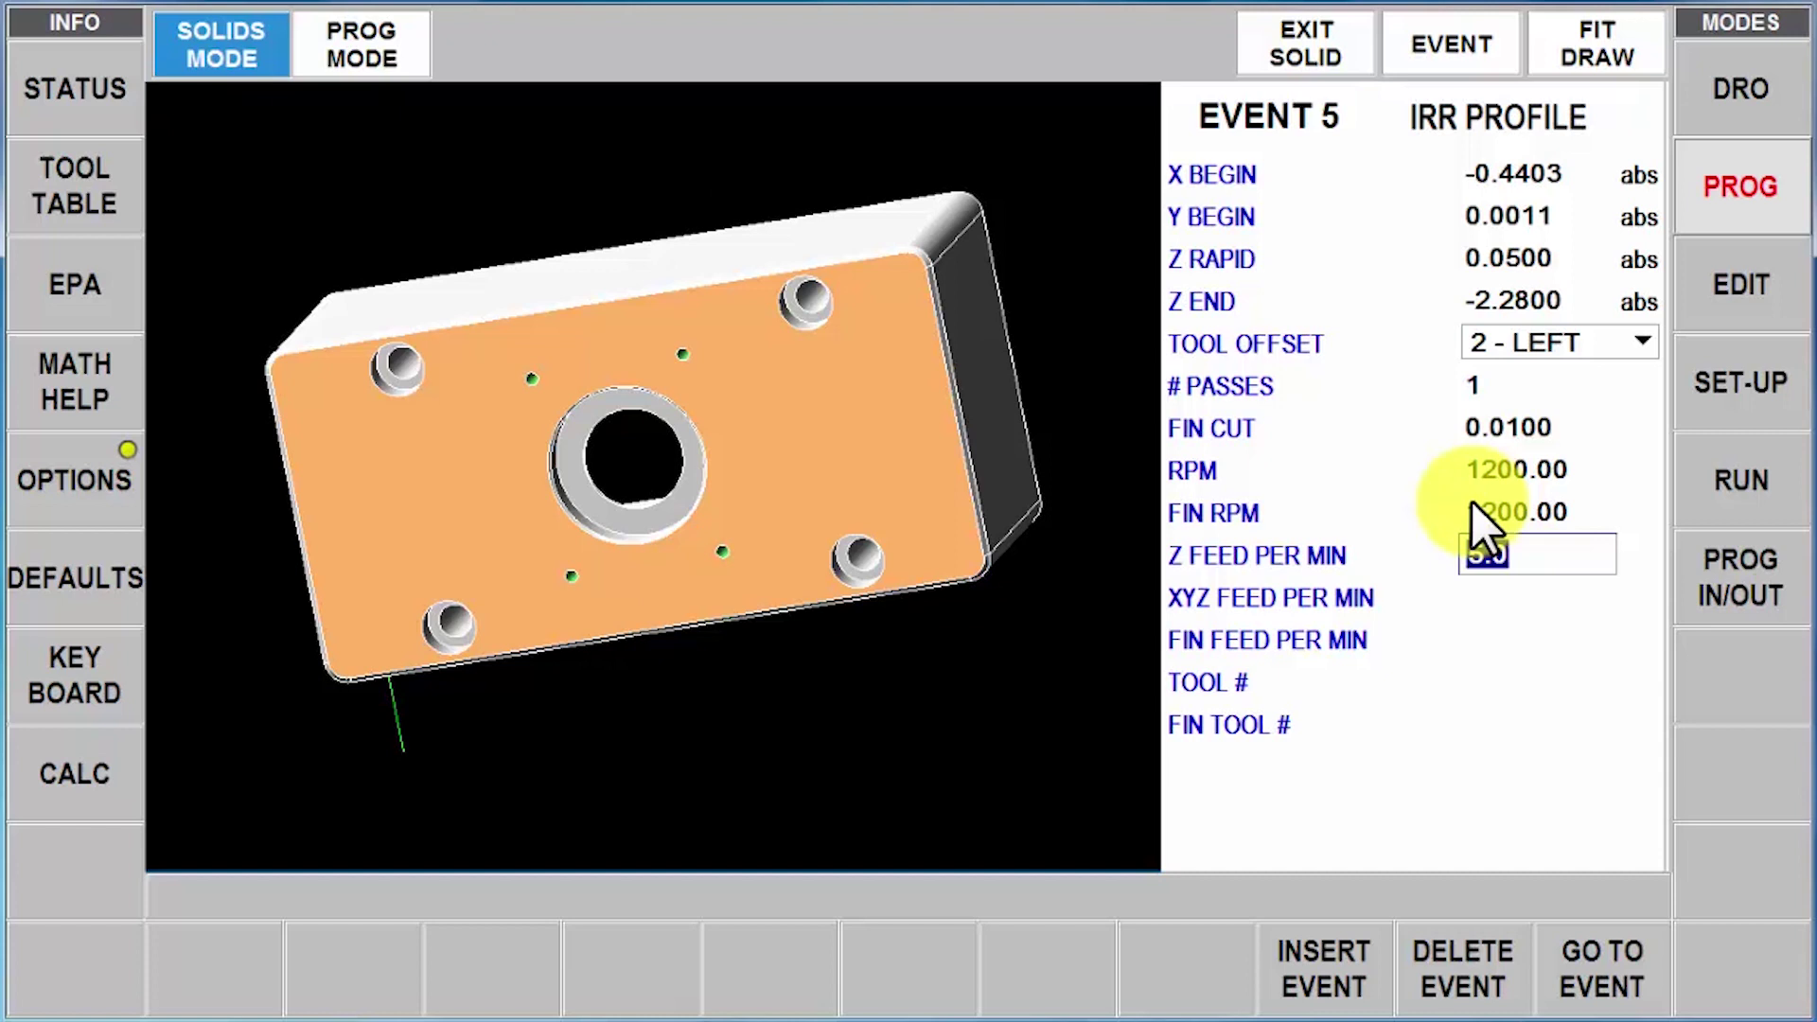
Enter Z, XYZ and finish feeds of 5.0, 20.0 and 15.0 with tool 2, then close event 5
key("Return")
type("20")
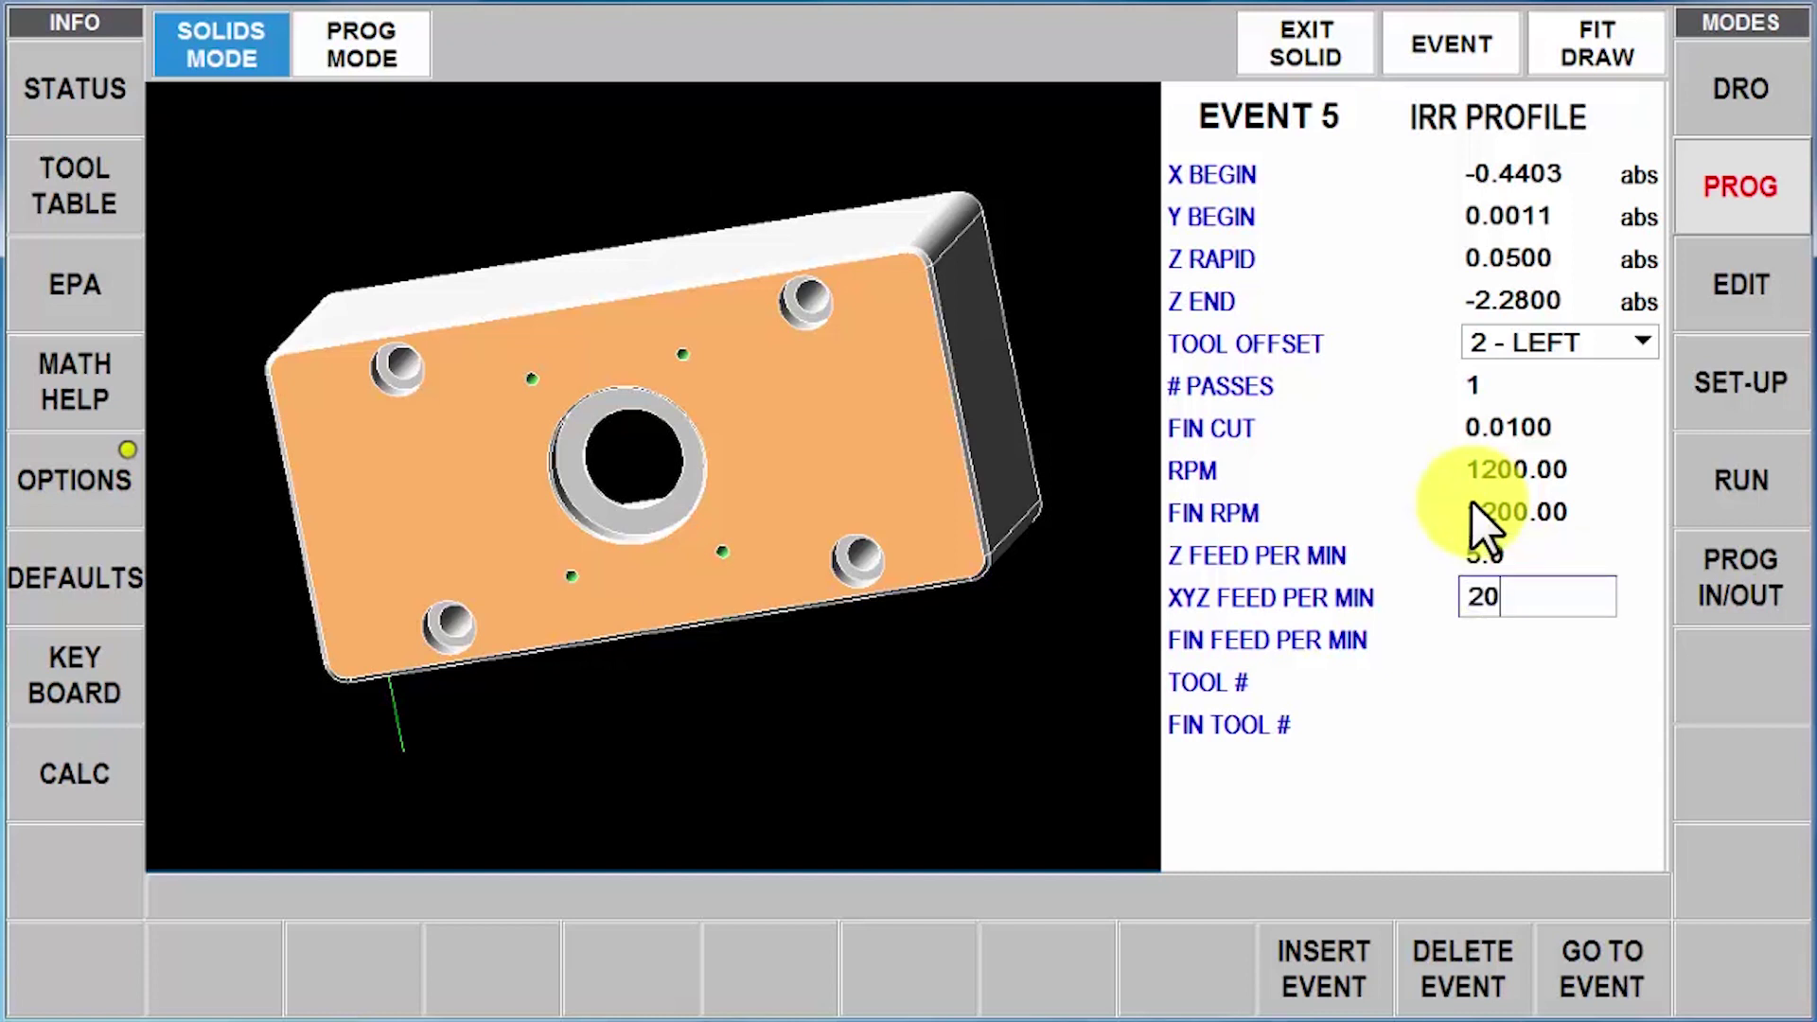
key("Return")
type("15")
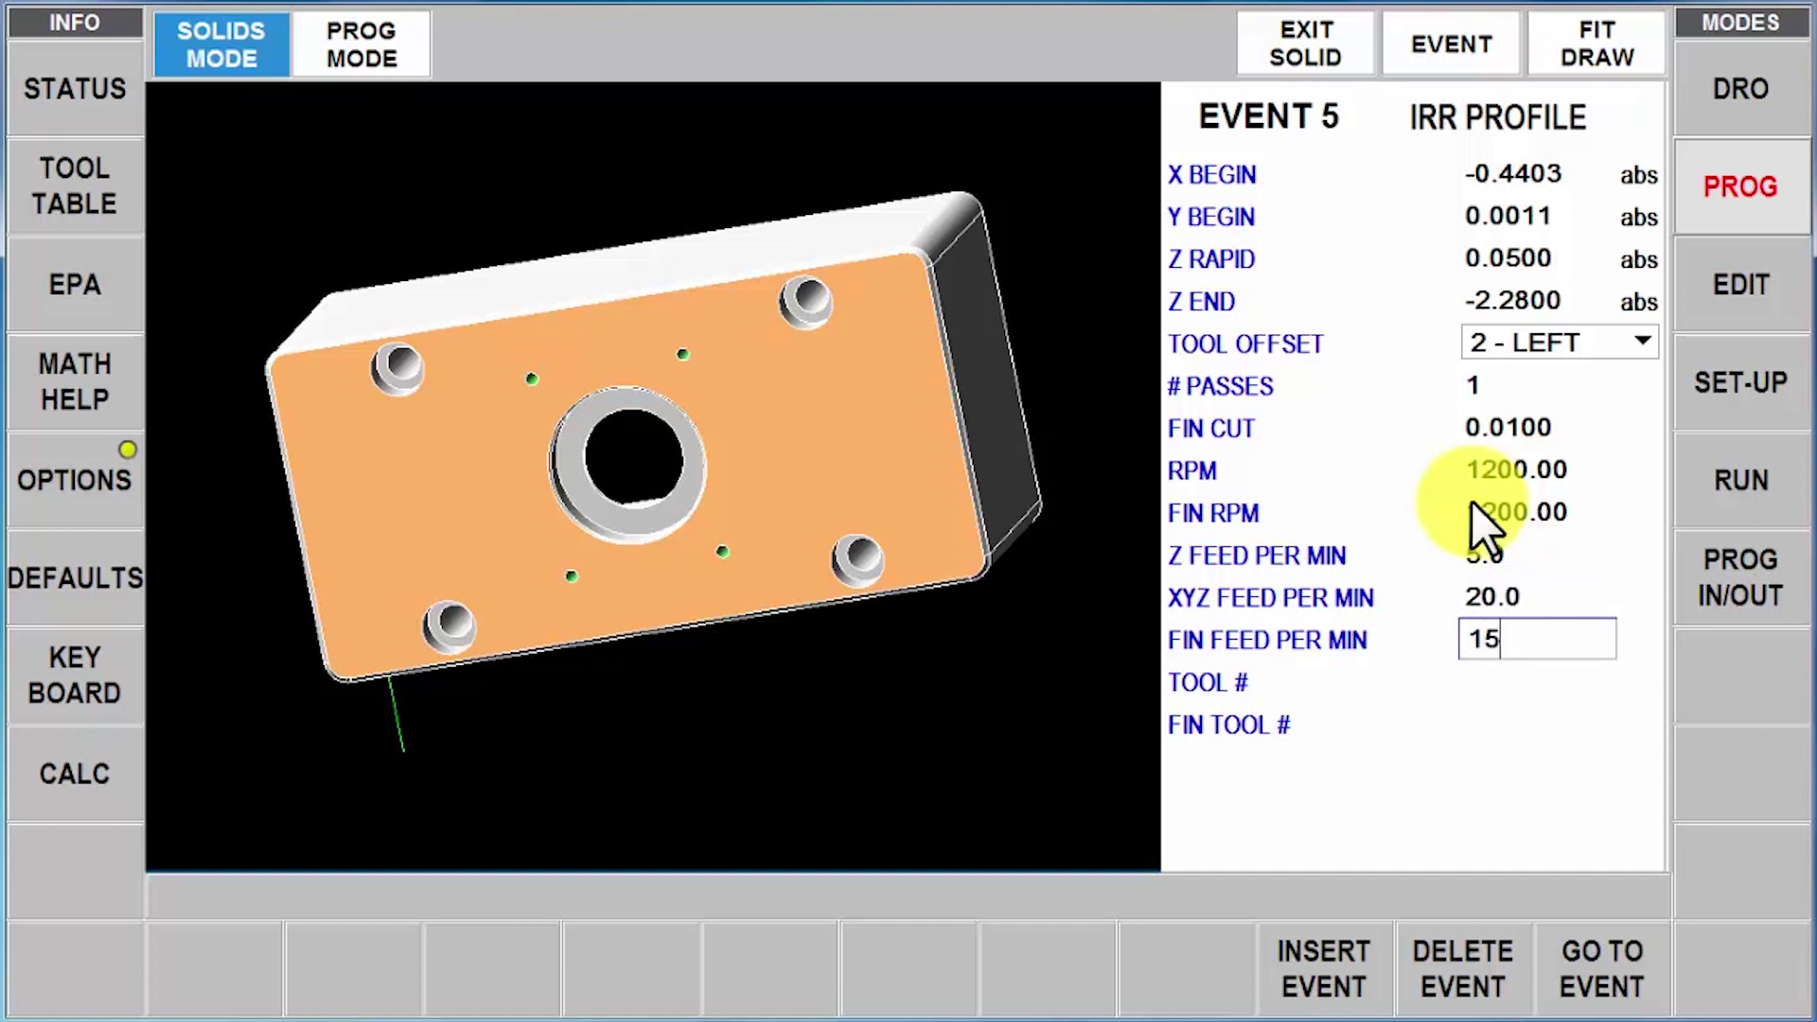
key("Return")
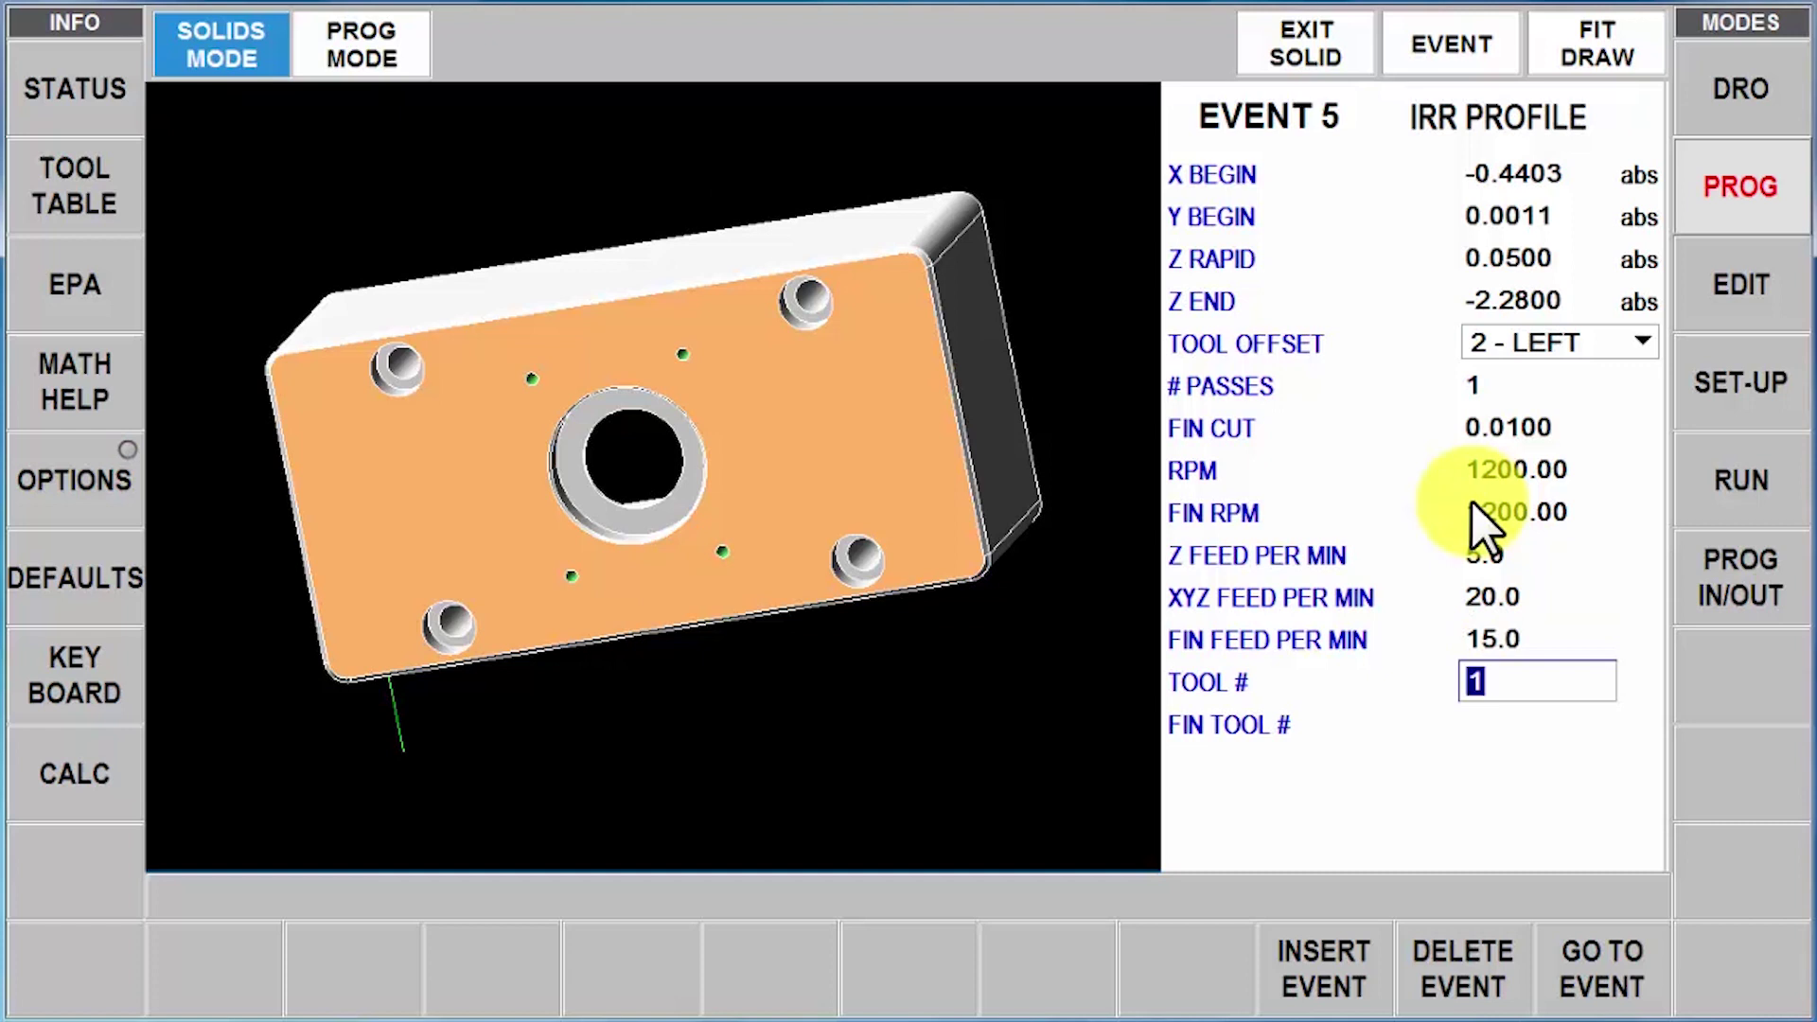
type("2")
key("Return")
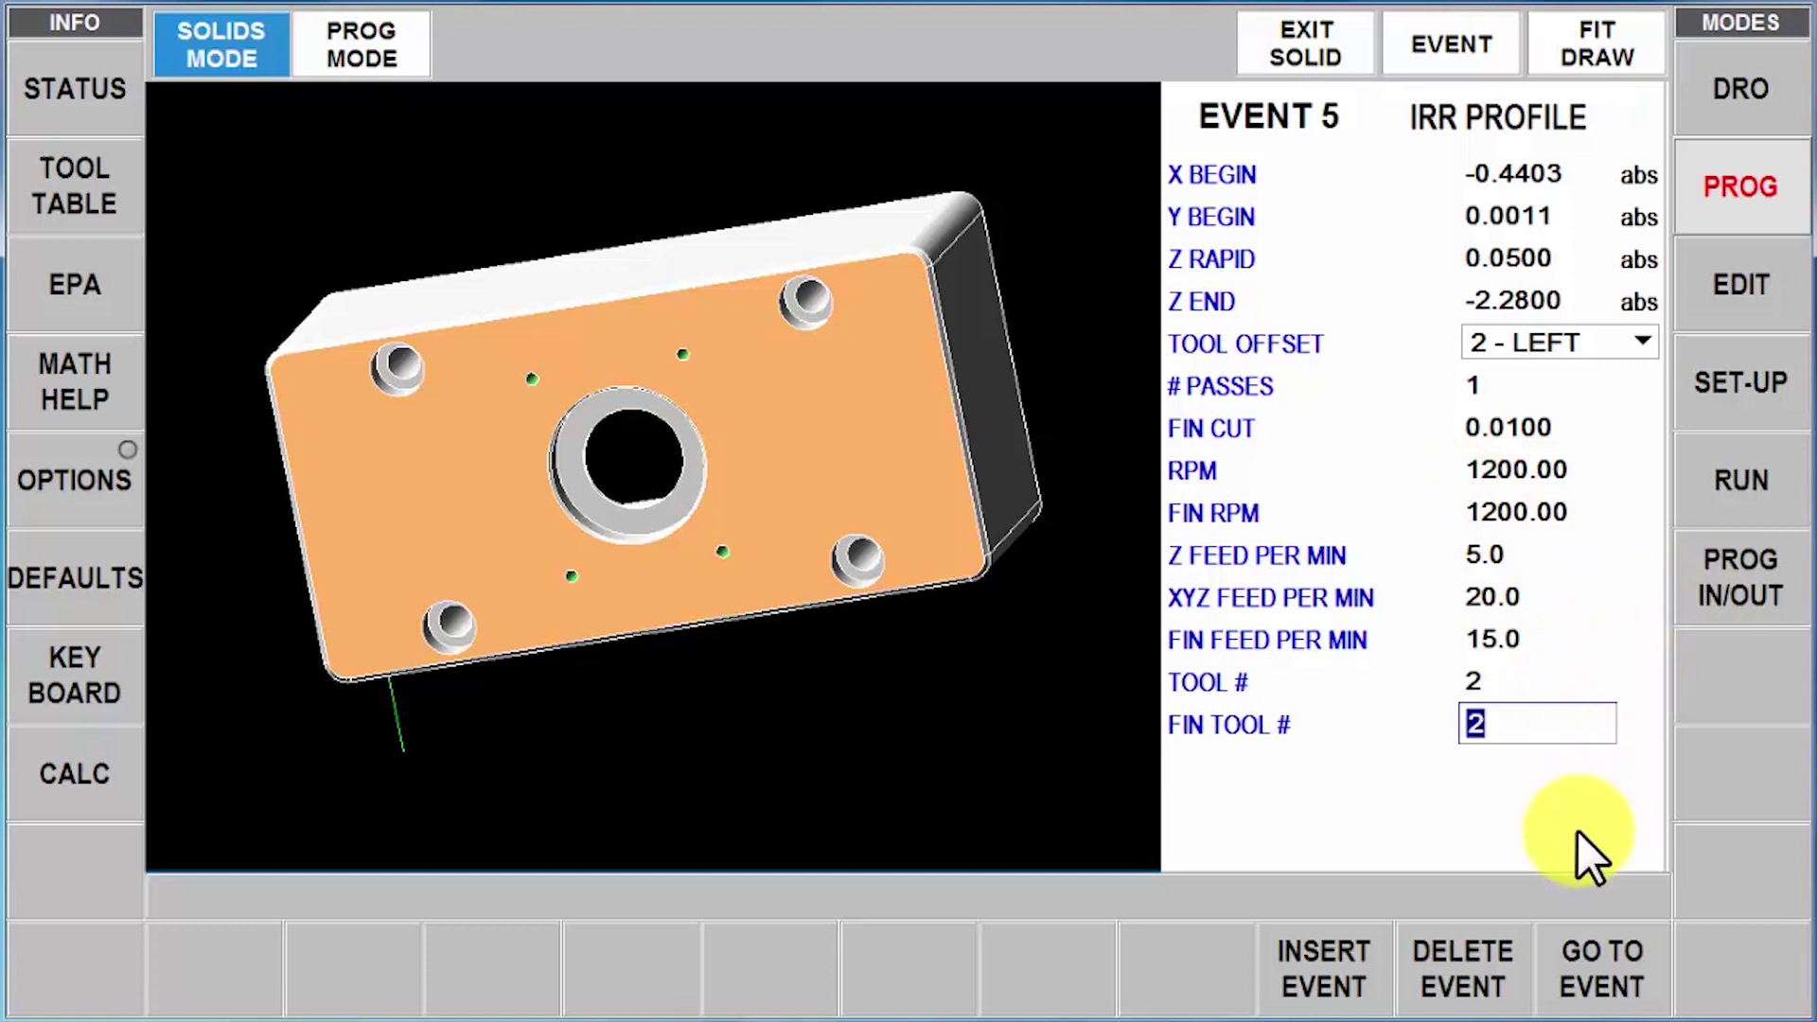
left_click(1441, 42)
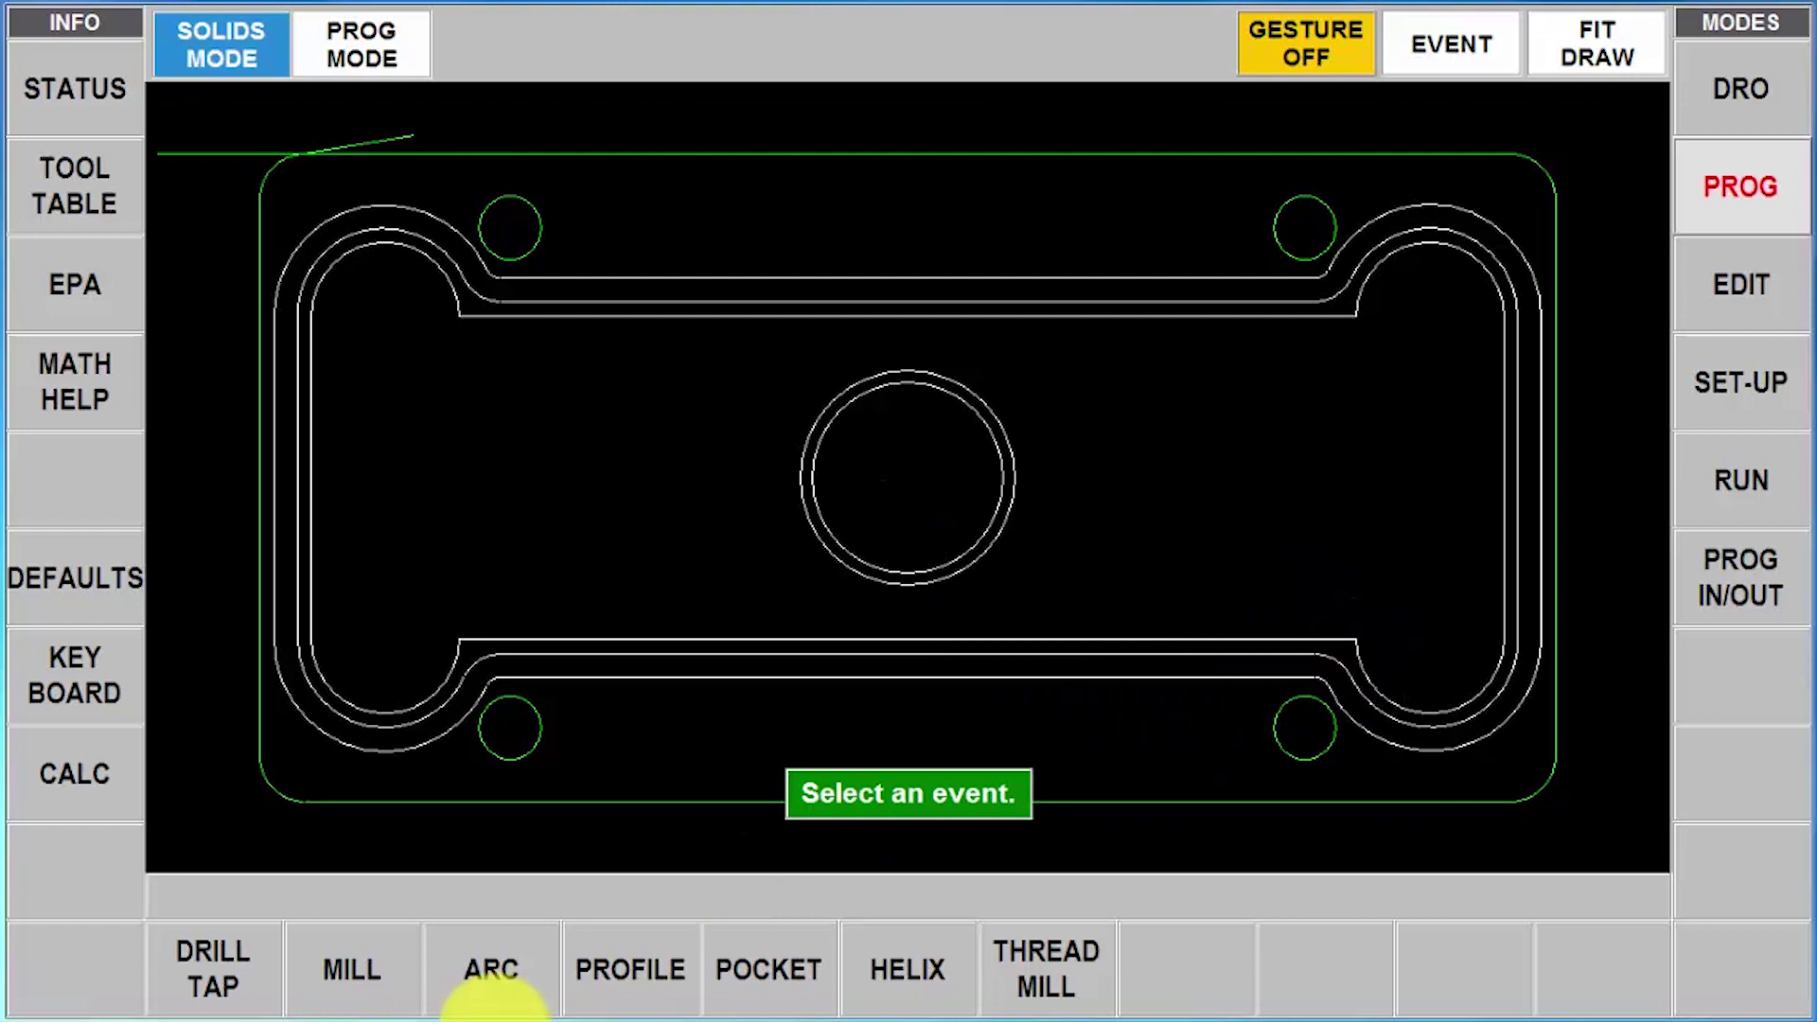
Define an unchained irregular pocket from the lower inner line to the corner, starting at X 0.8440, Y -2.0625
left_click(732, 990)
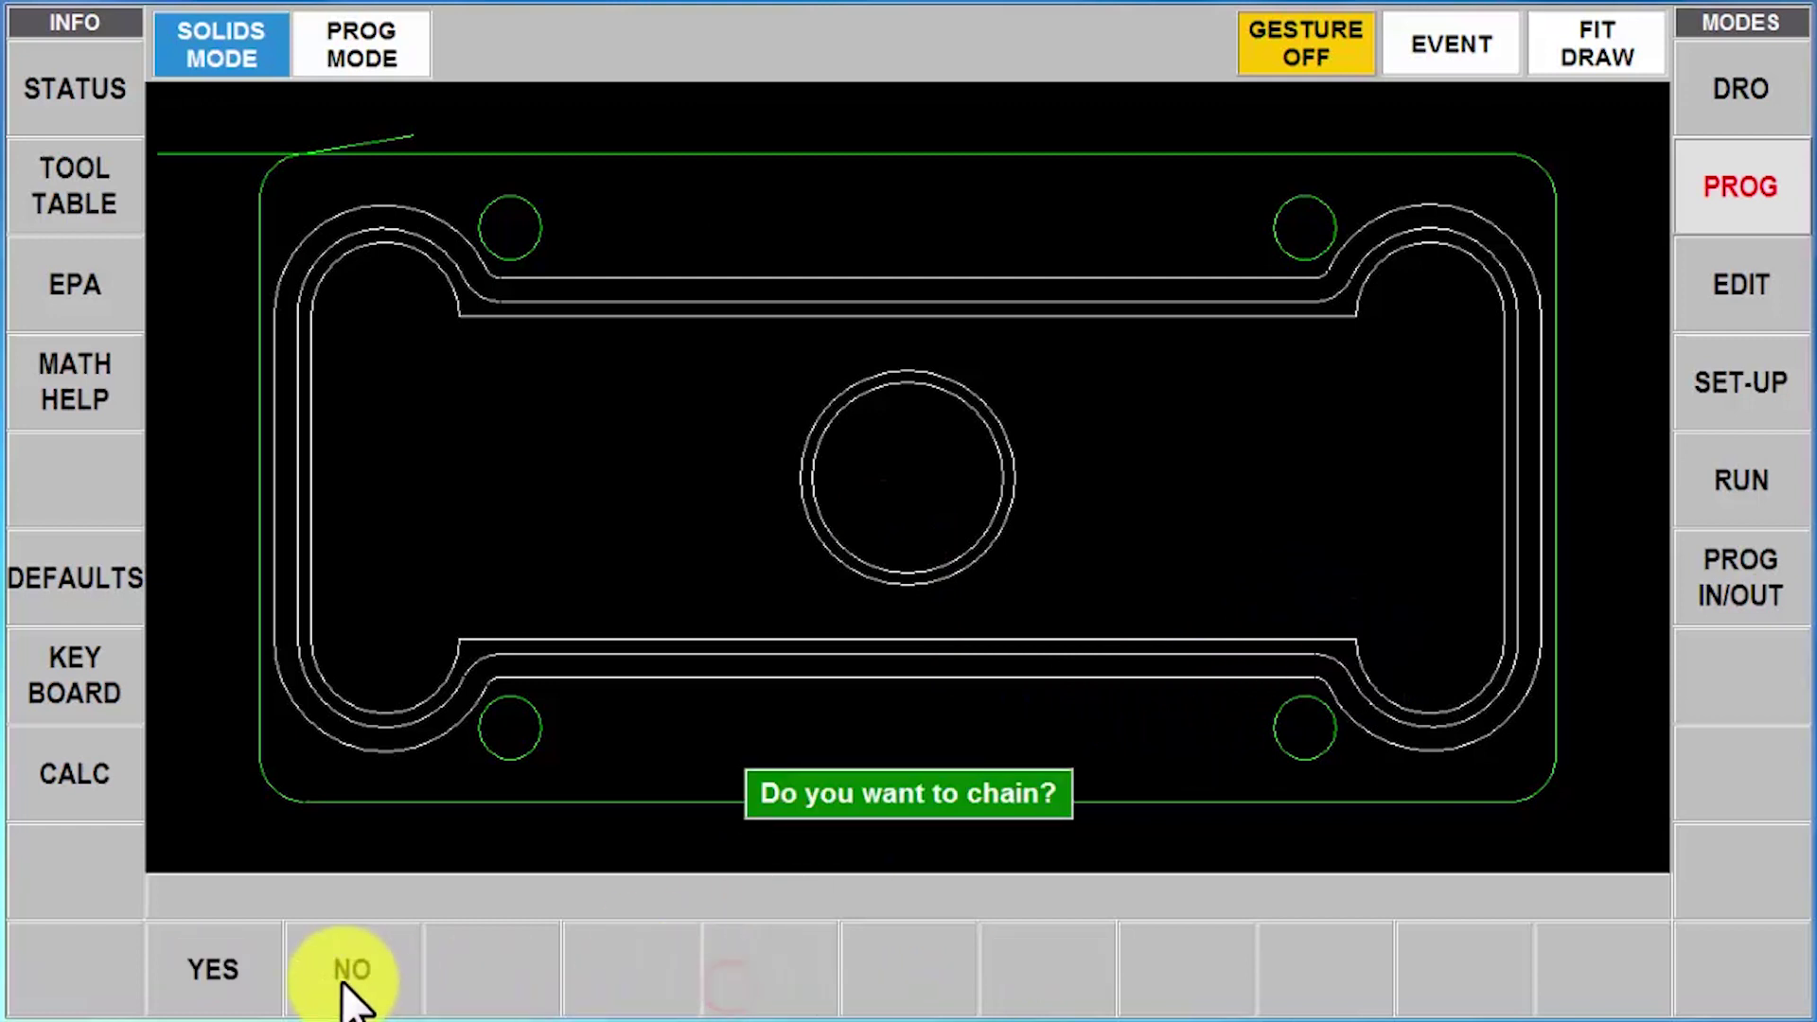
left_click(259, 970)
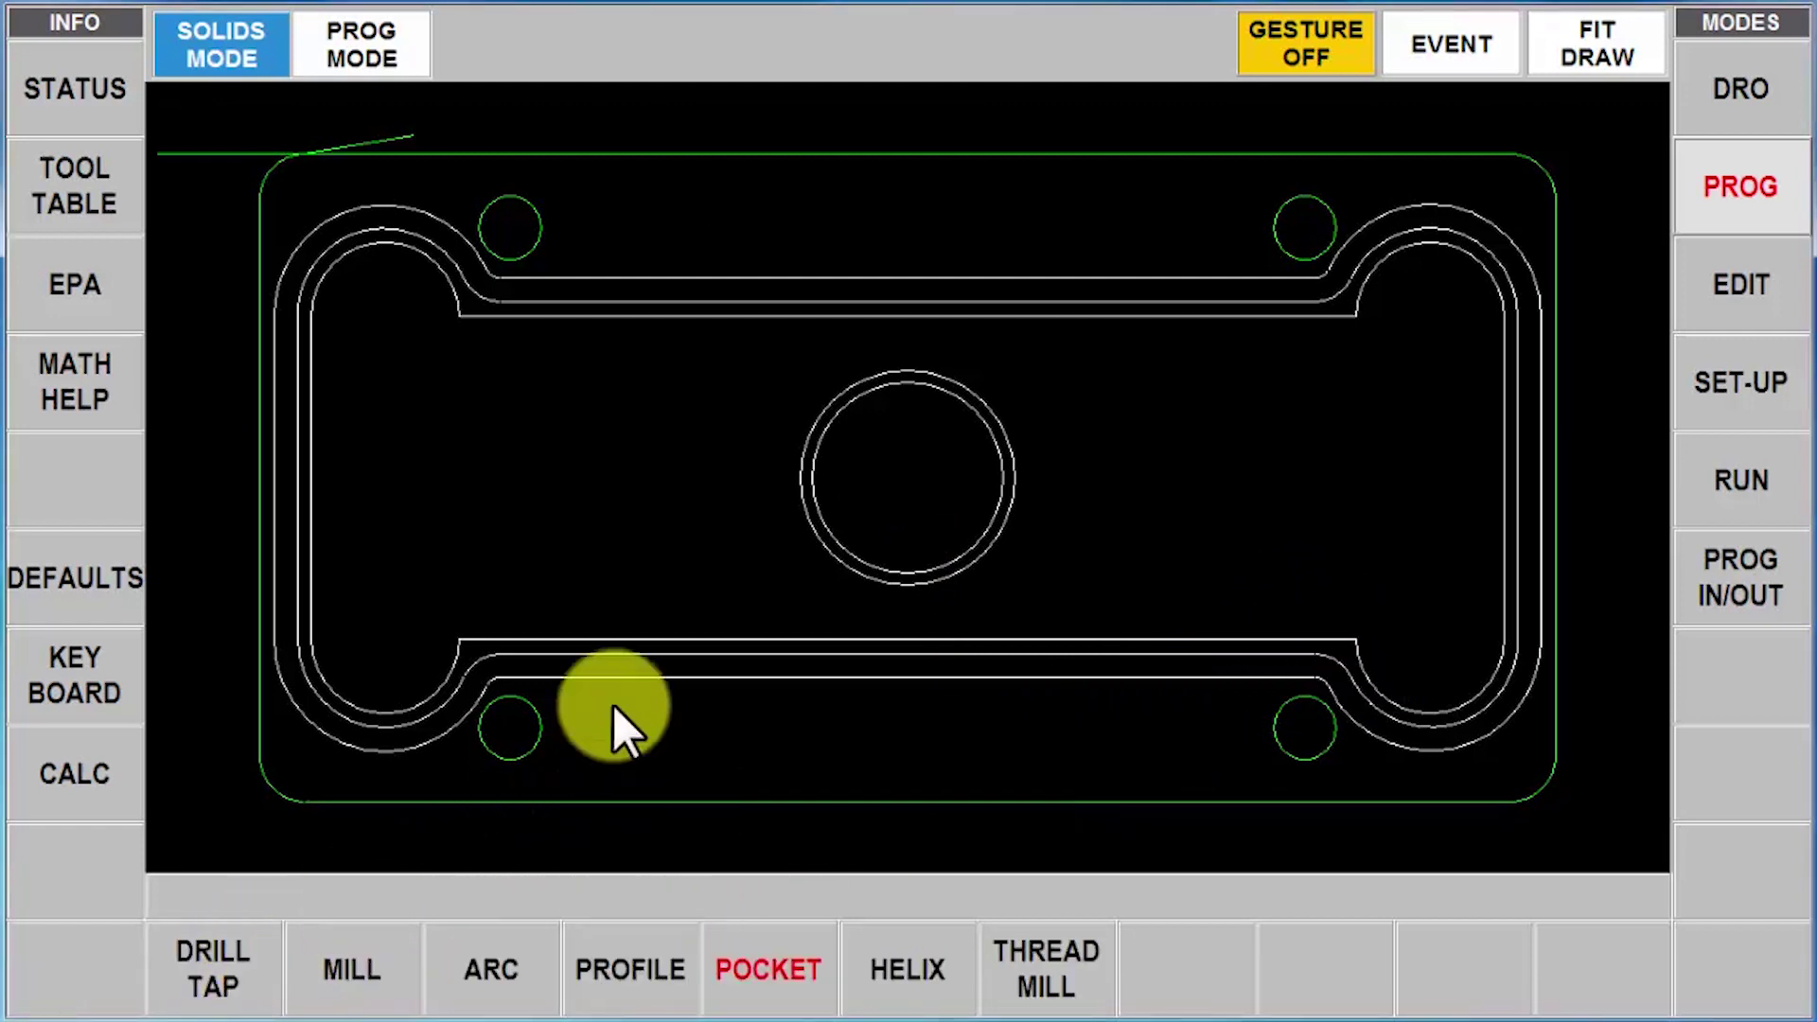
left_click(694, 641)
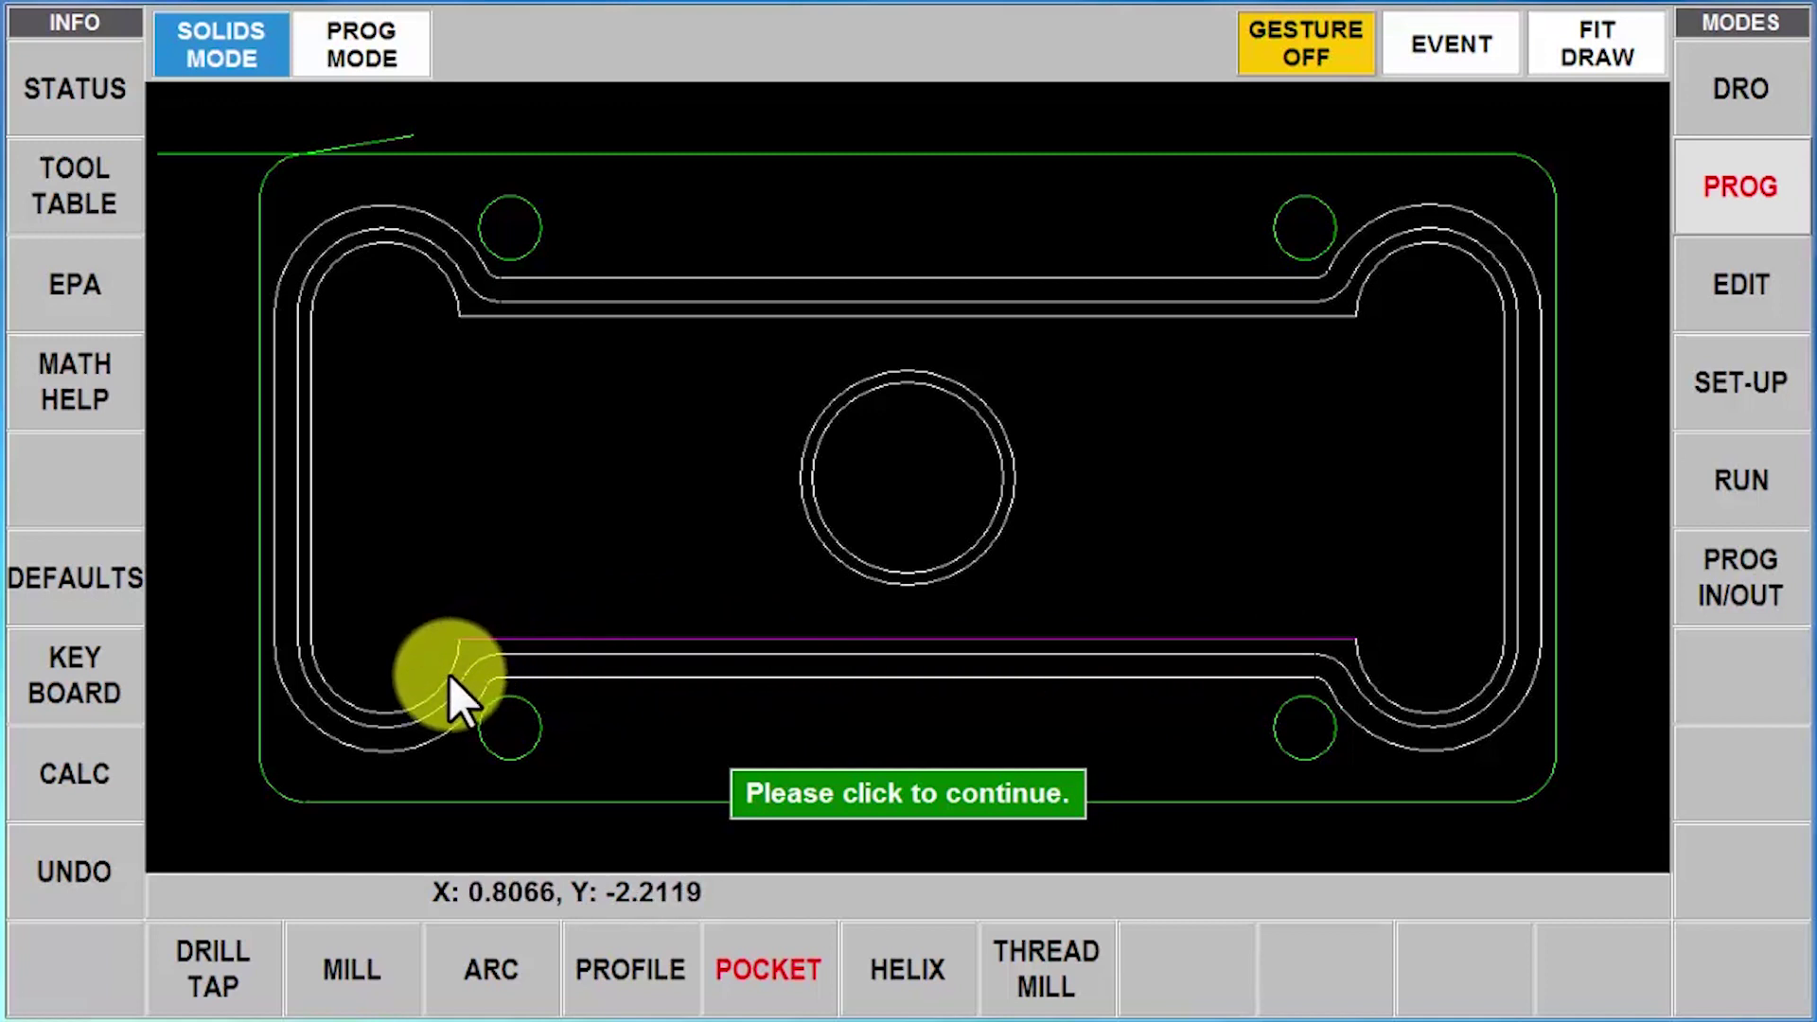
left_click(1359, 665)
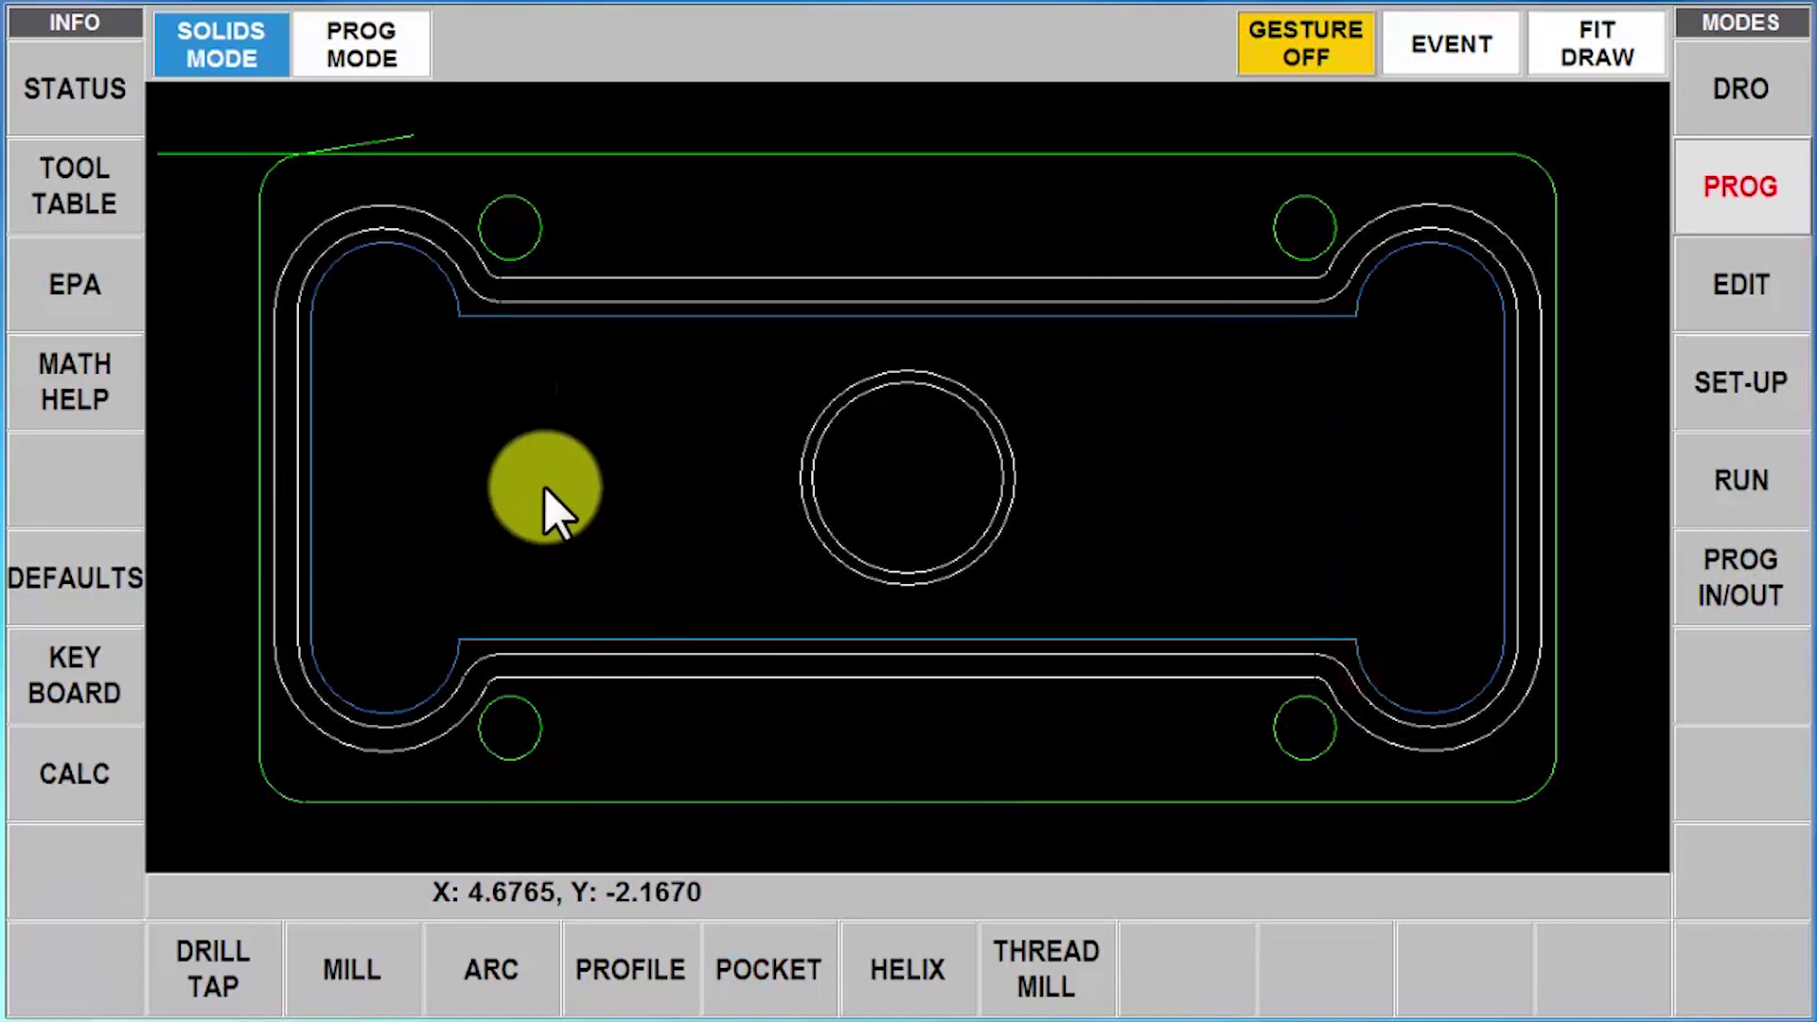
left_click(1441, 64)
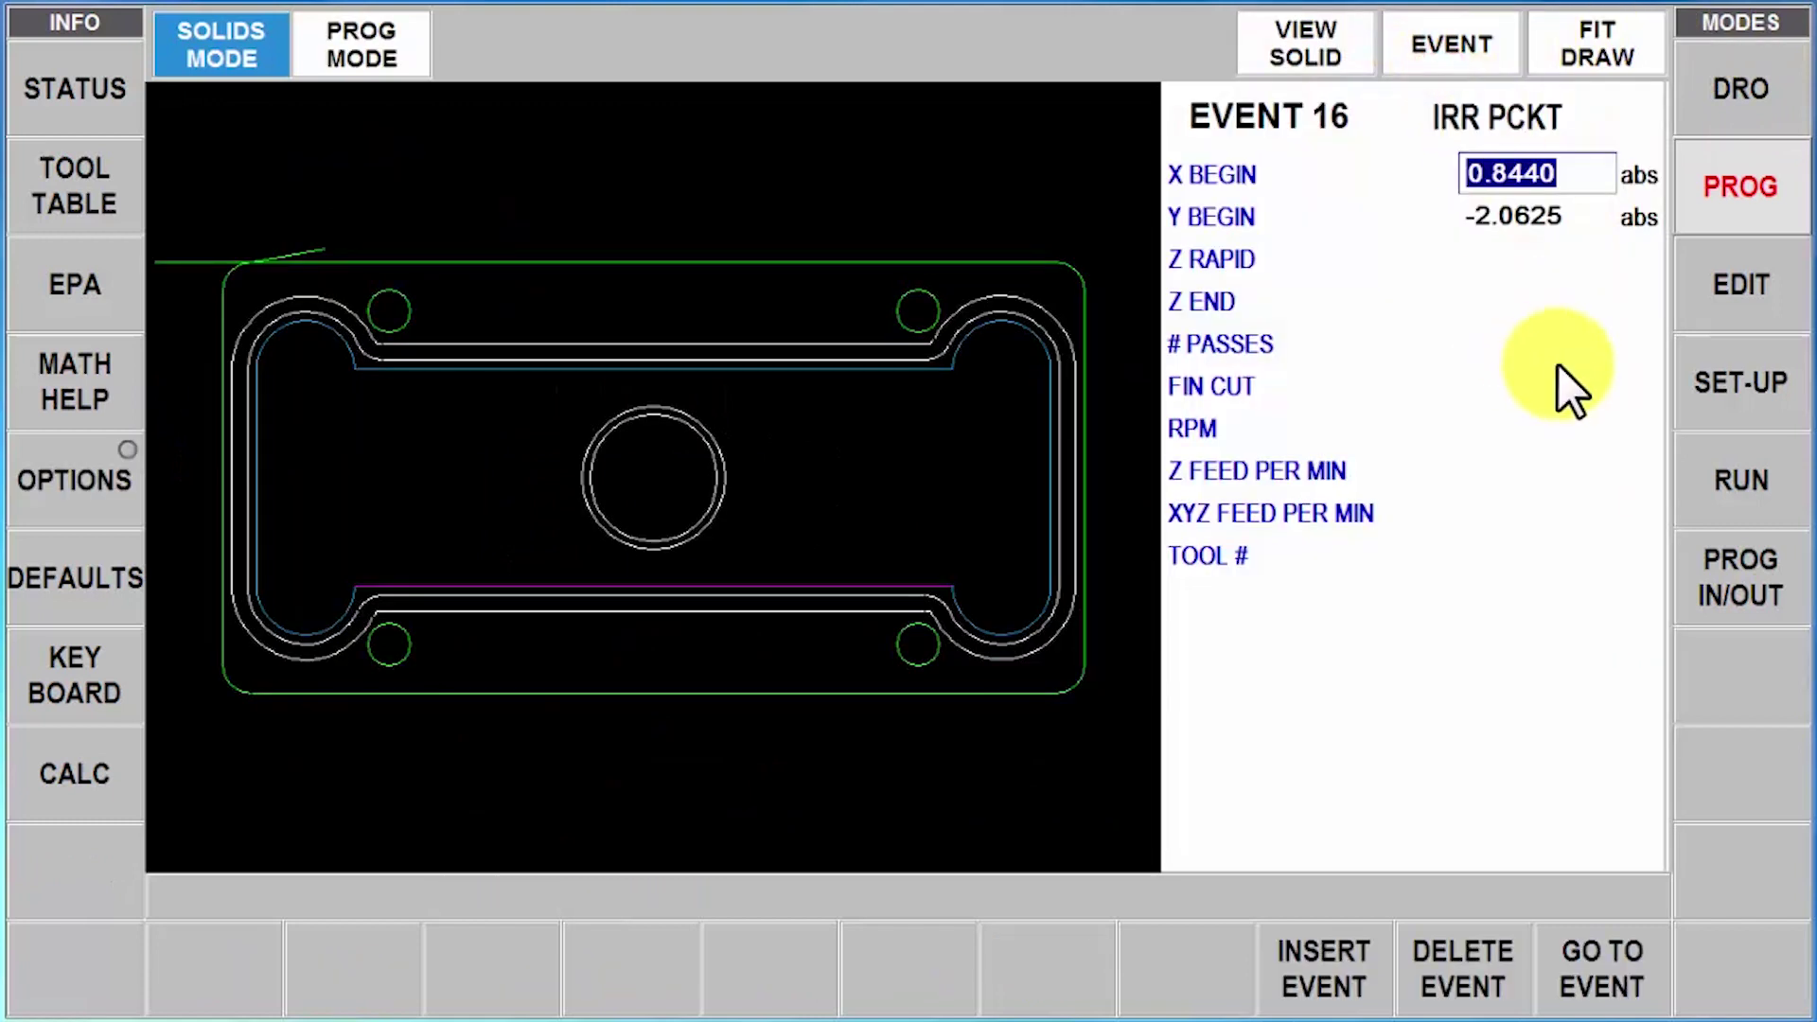
Take Z rapid 0.0500 from the top face With Offset and Z end -1.8750 from the pocket floor, No Offset
left_click(1482, 252)
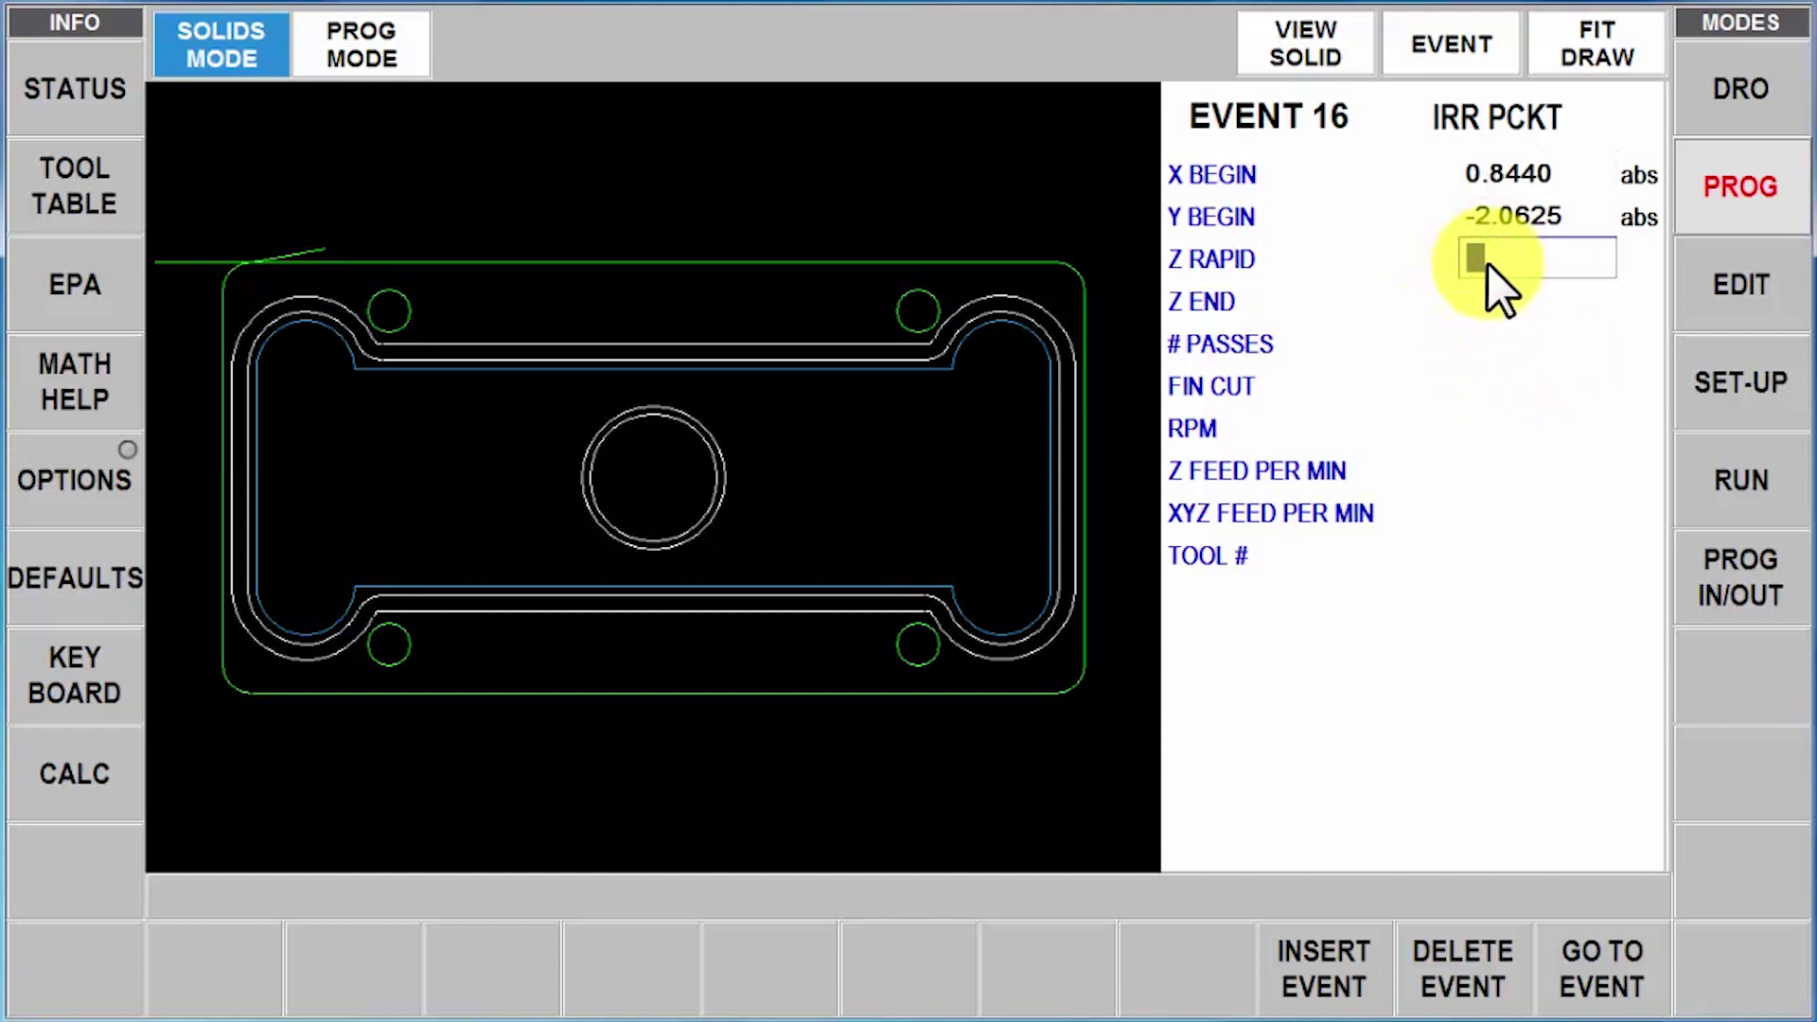
left_click(1286, 43)
left_click(829, 292)
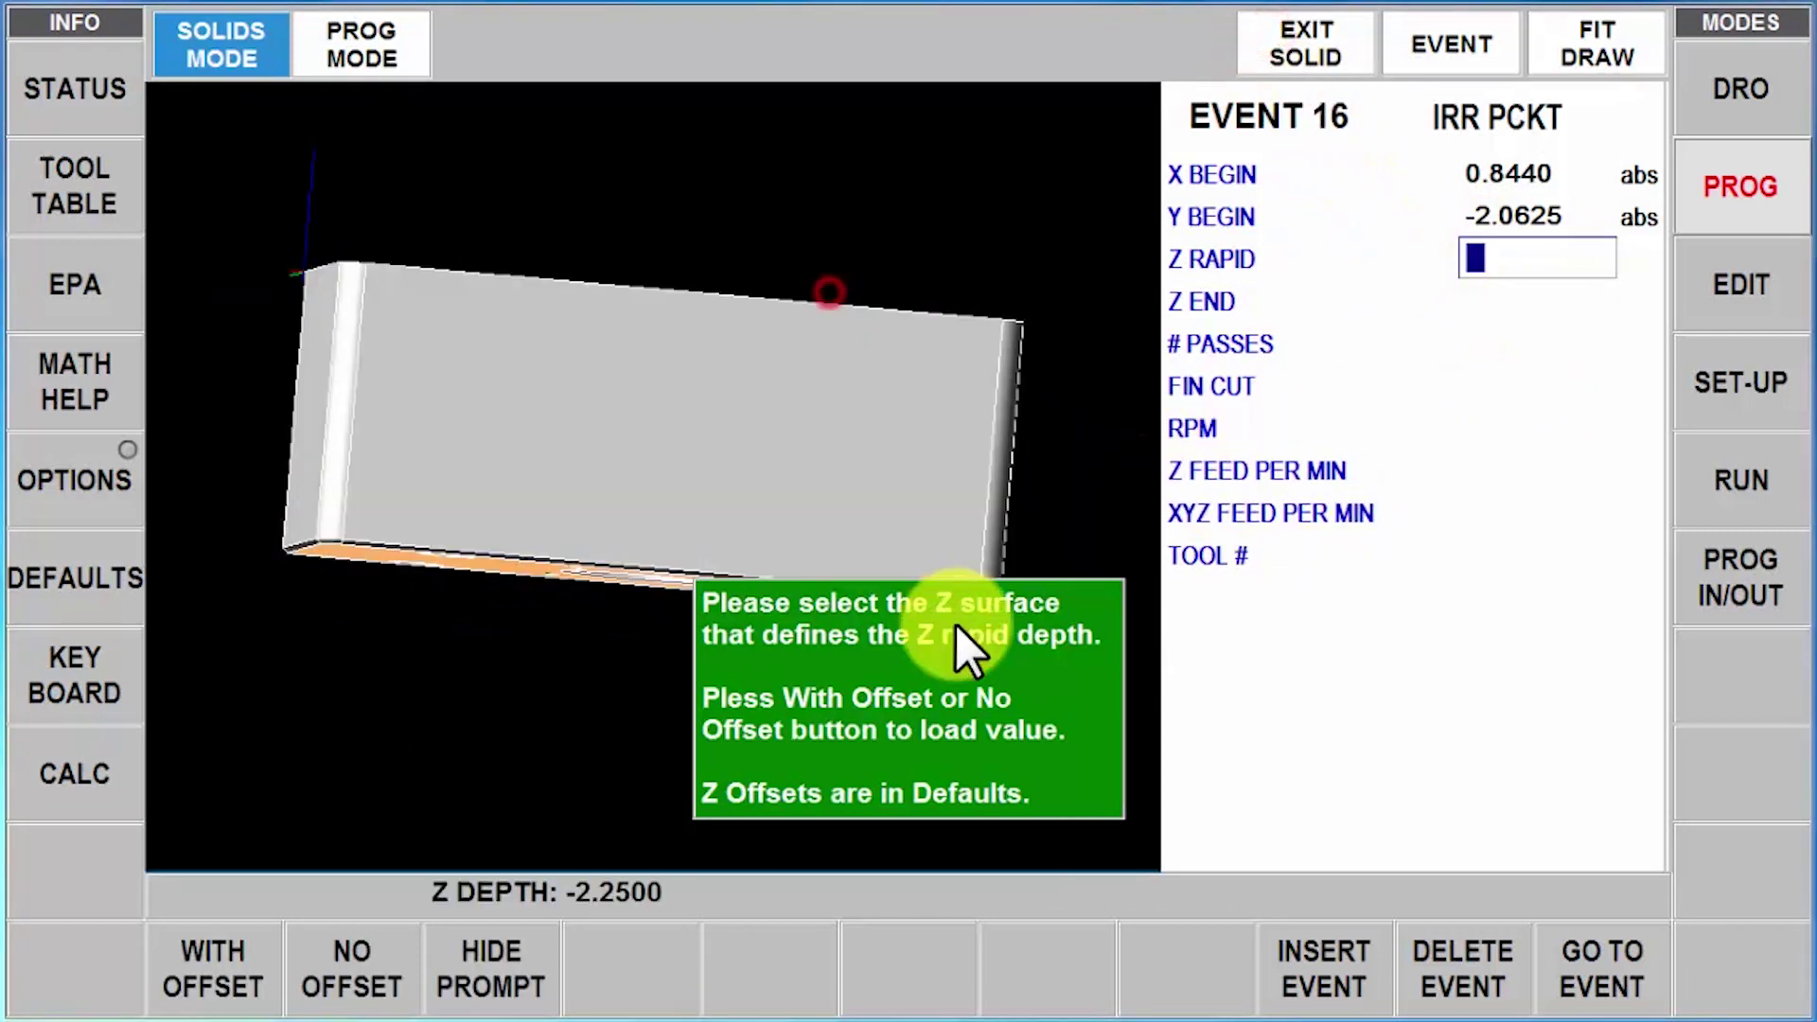
left_click_drag(852, 421, 849, 689)
left_click_drag(781, 544, 722, 560)
left_click(767, 574)
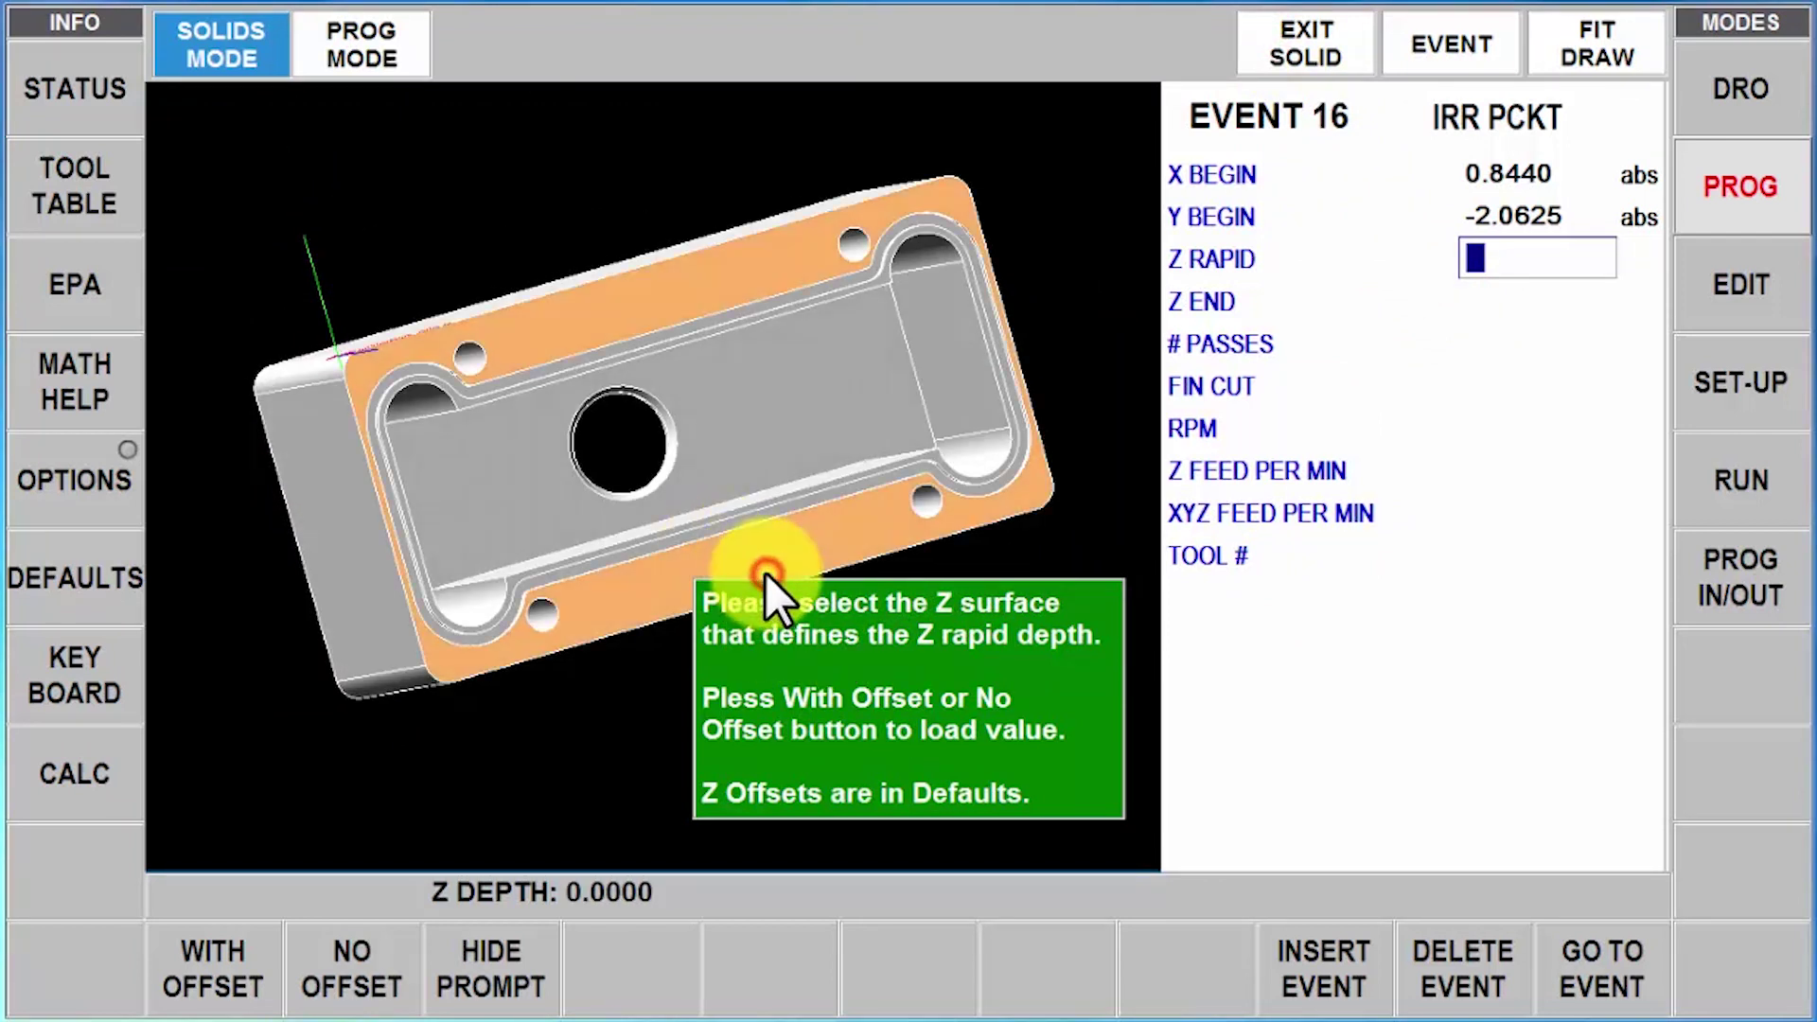
left_click(238, 960)
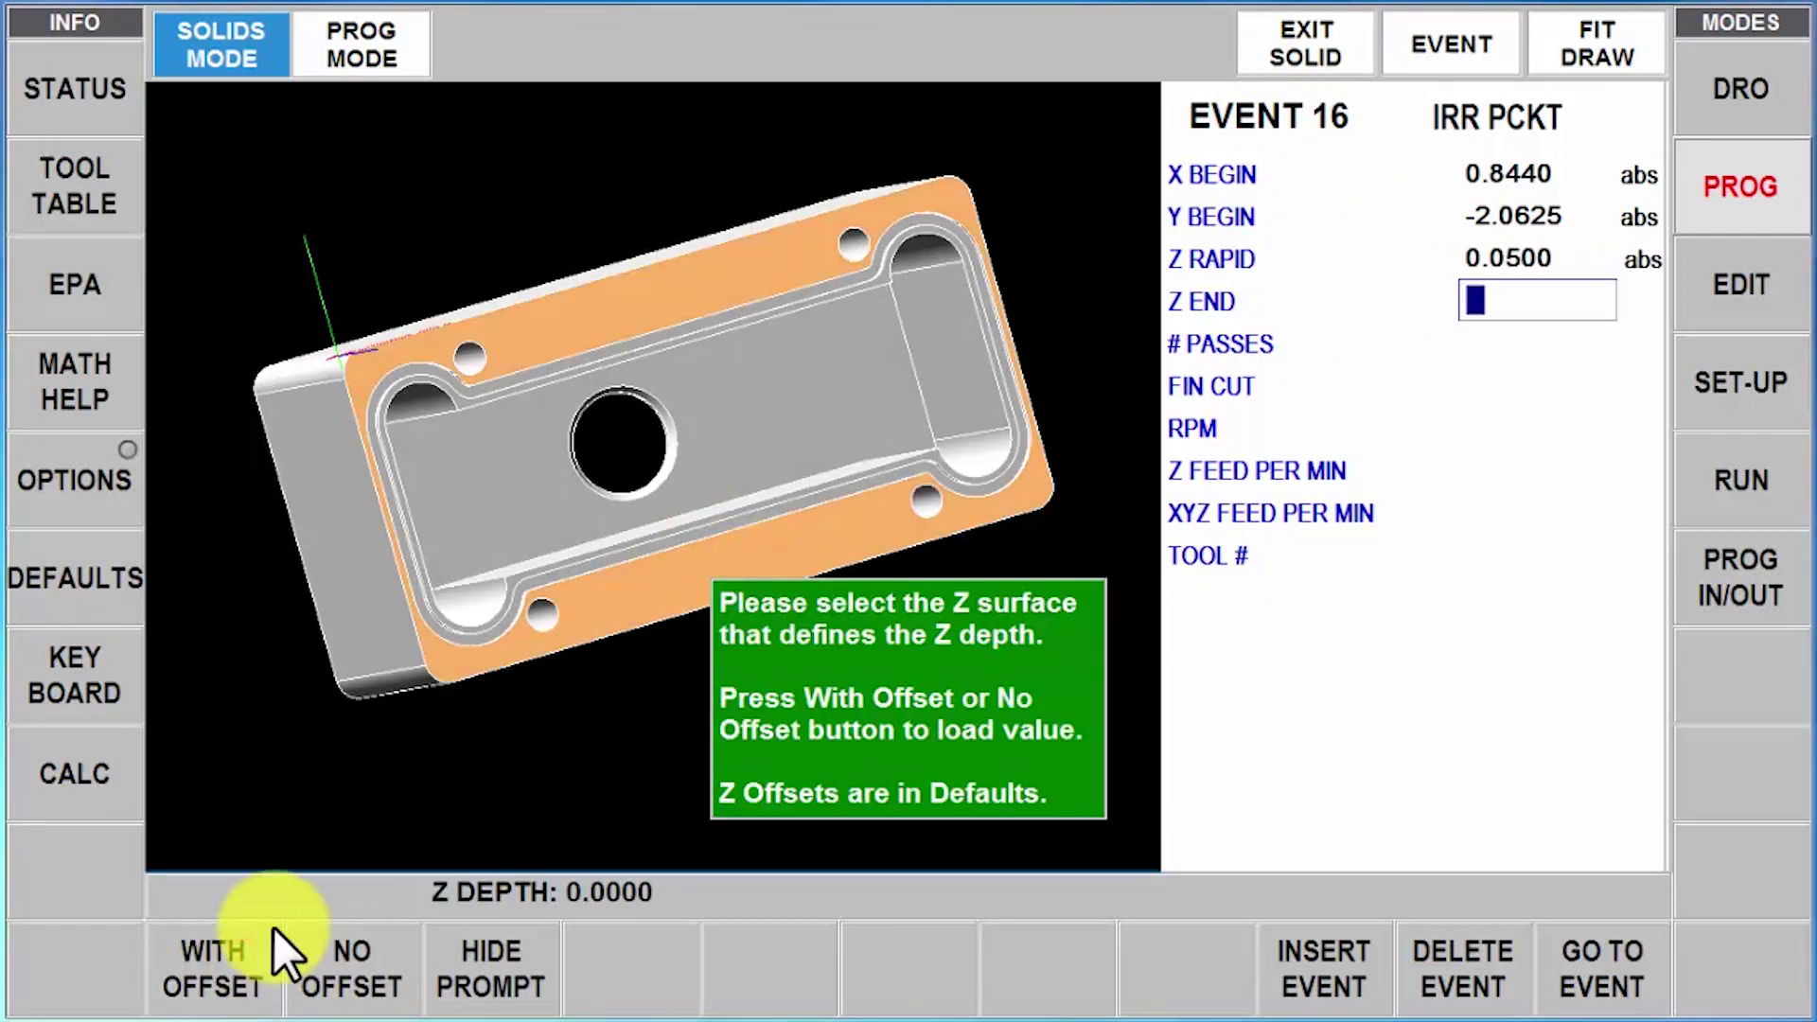
left_click(720, 401)
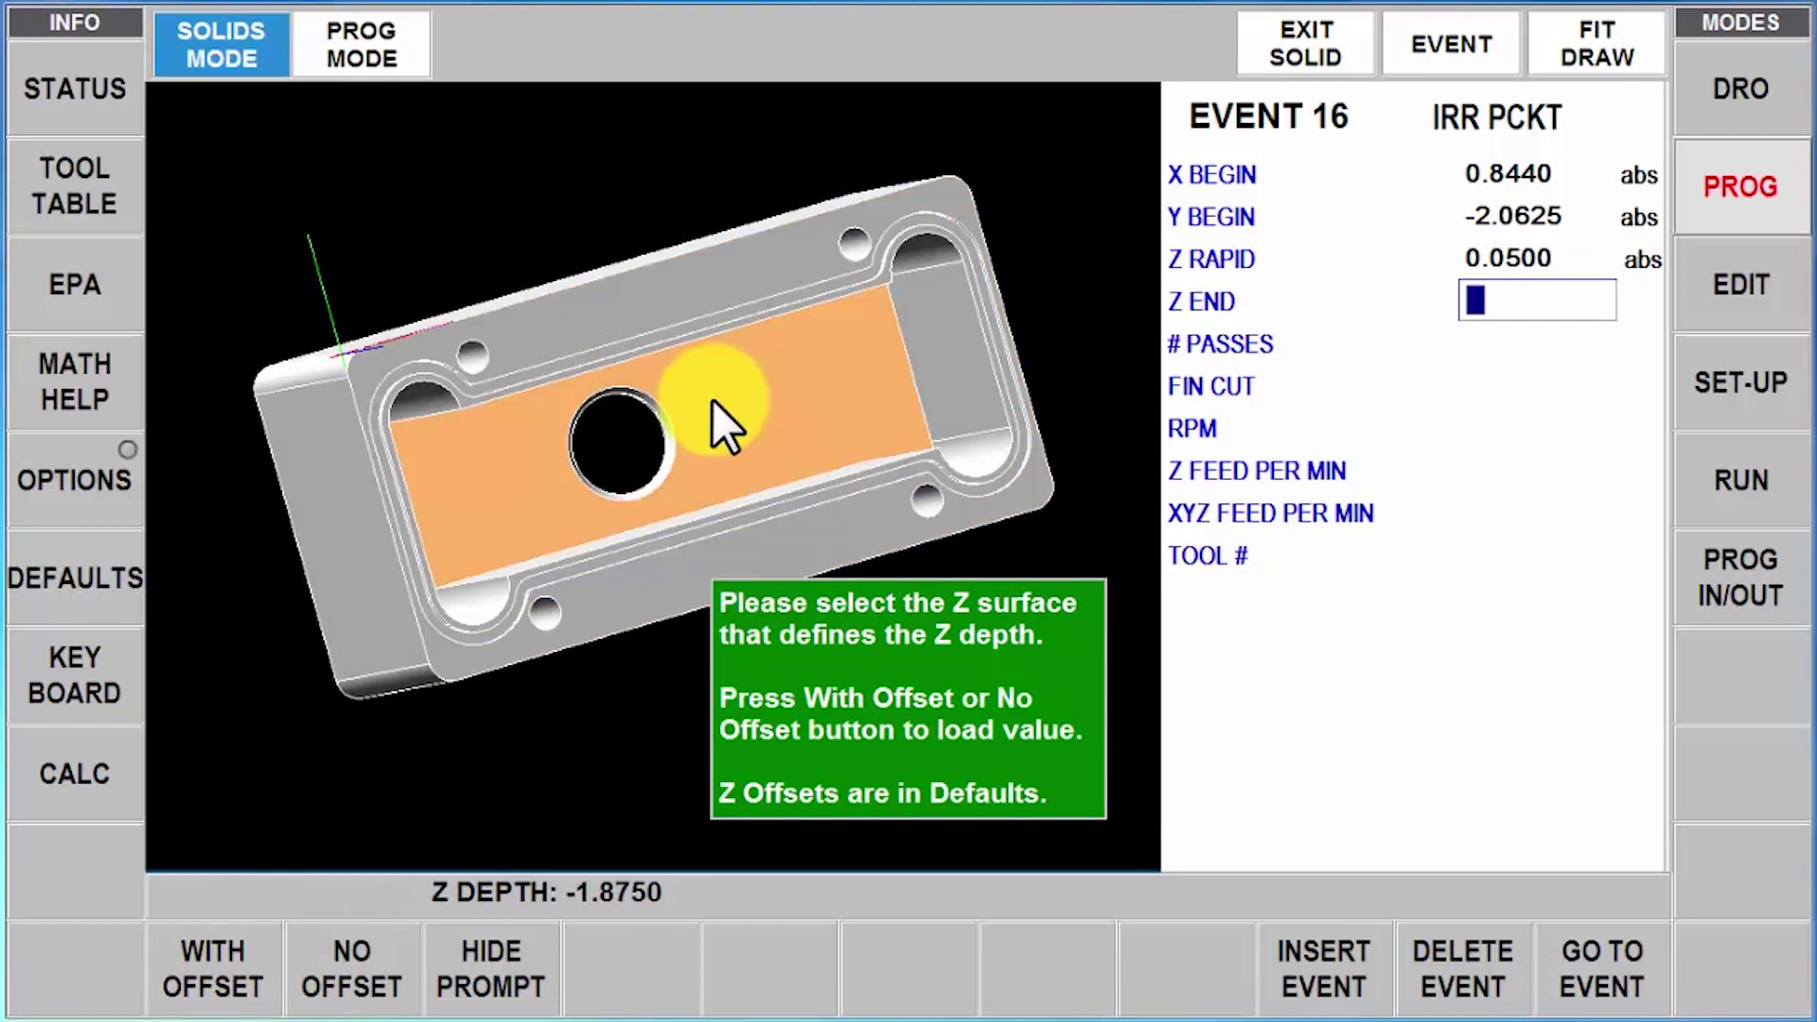
left_click(396, 985)
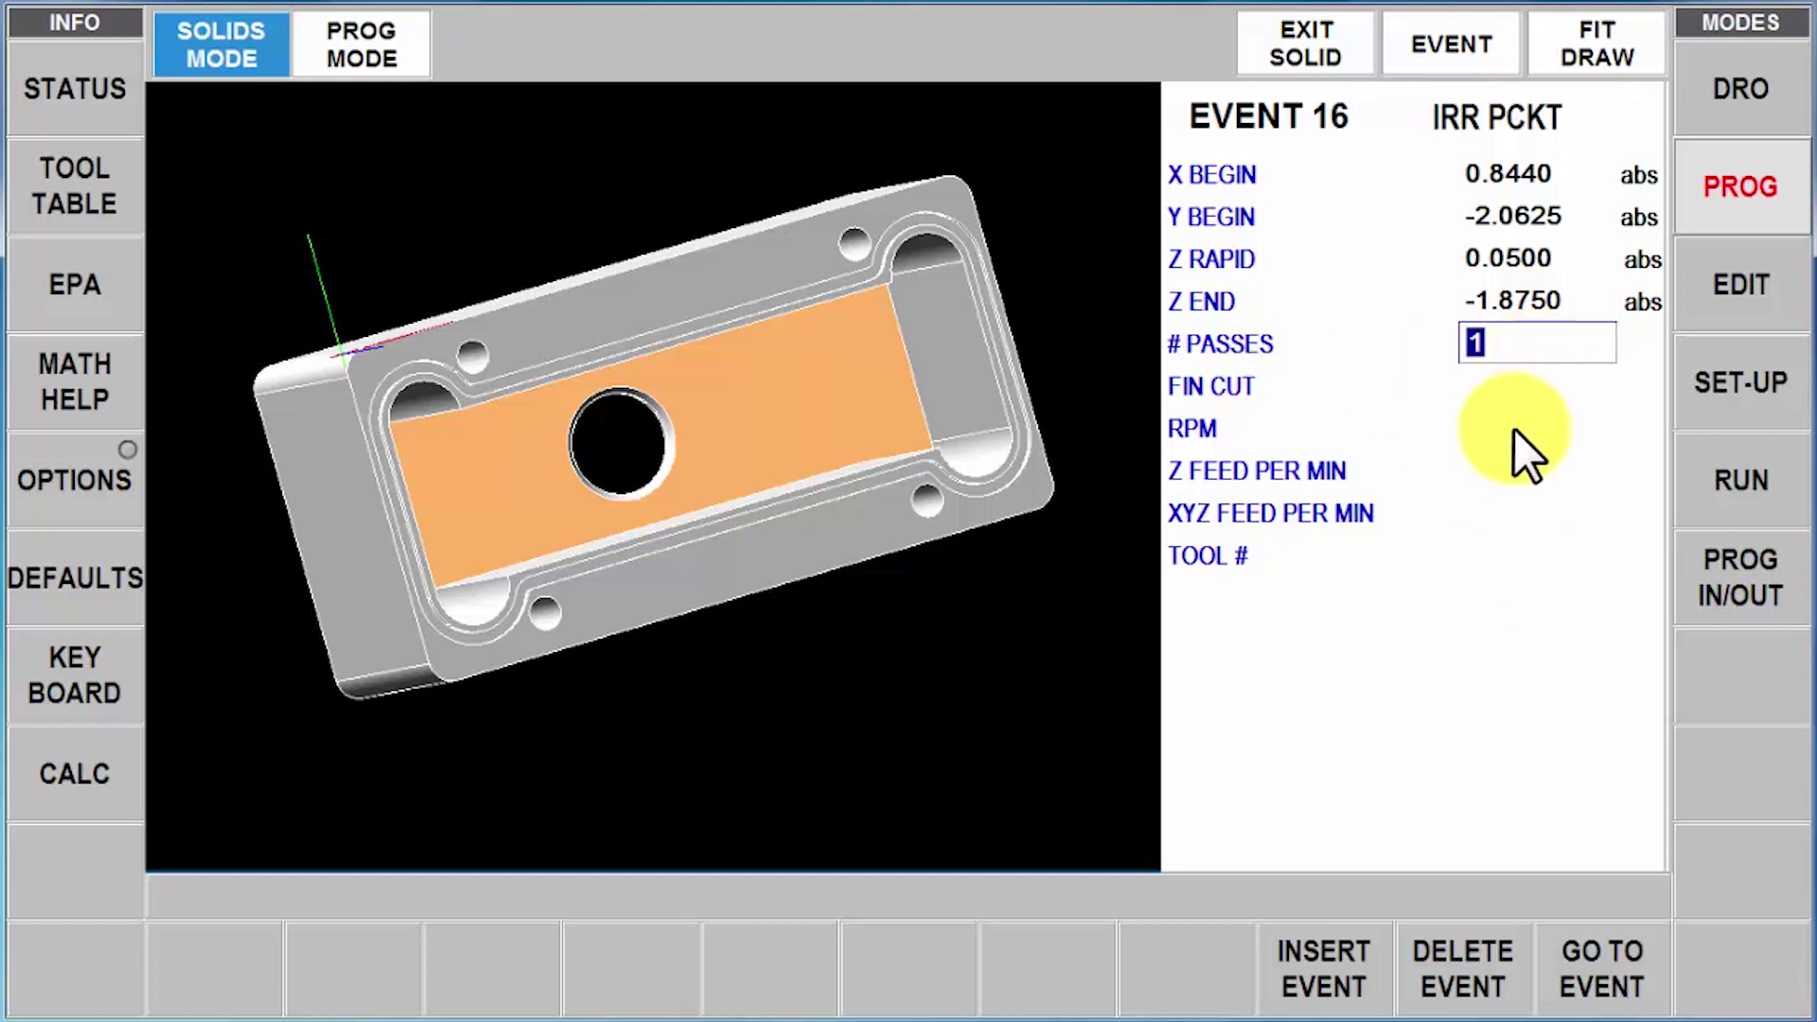
Set 1 pass, a 0.0100 finish cut, and 1200 for both RPM and finish RPM
key("Return")
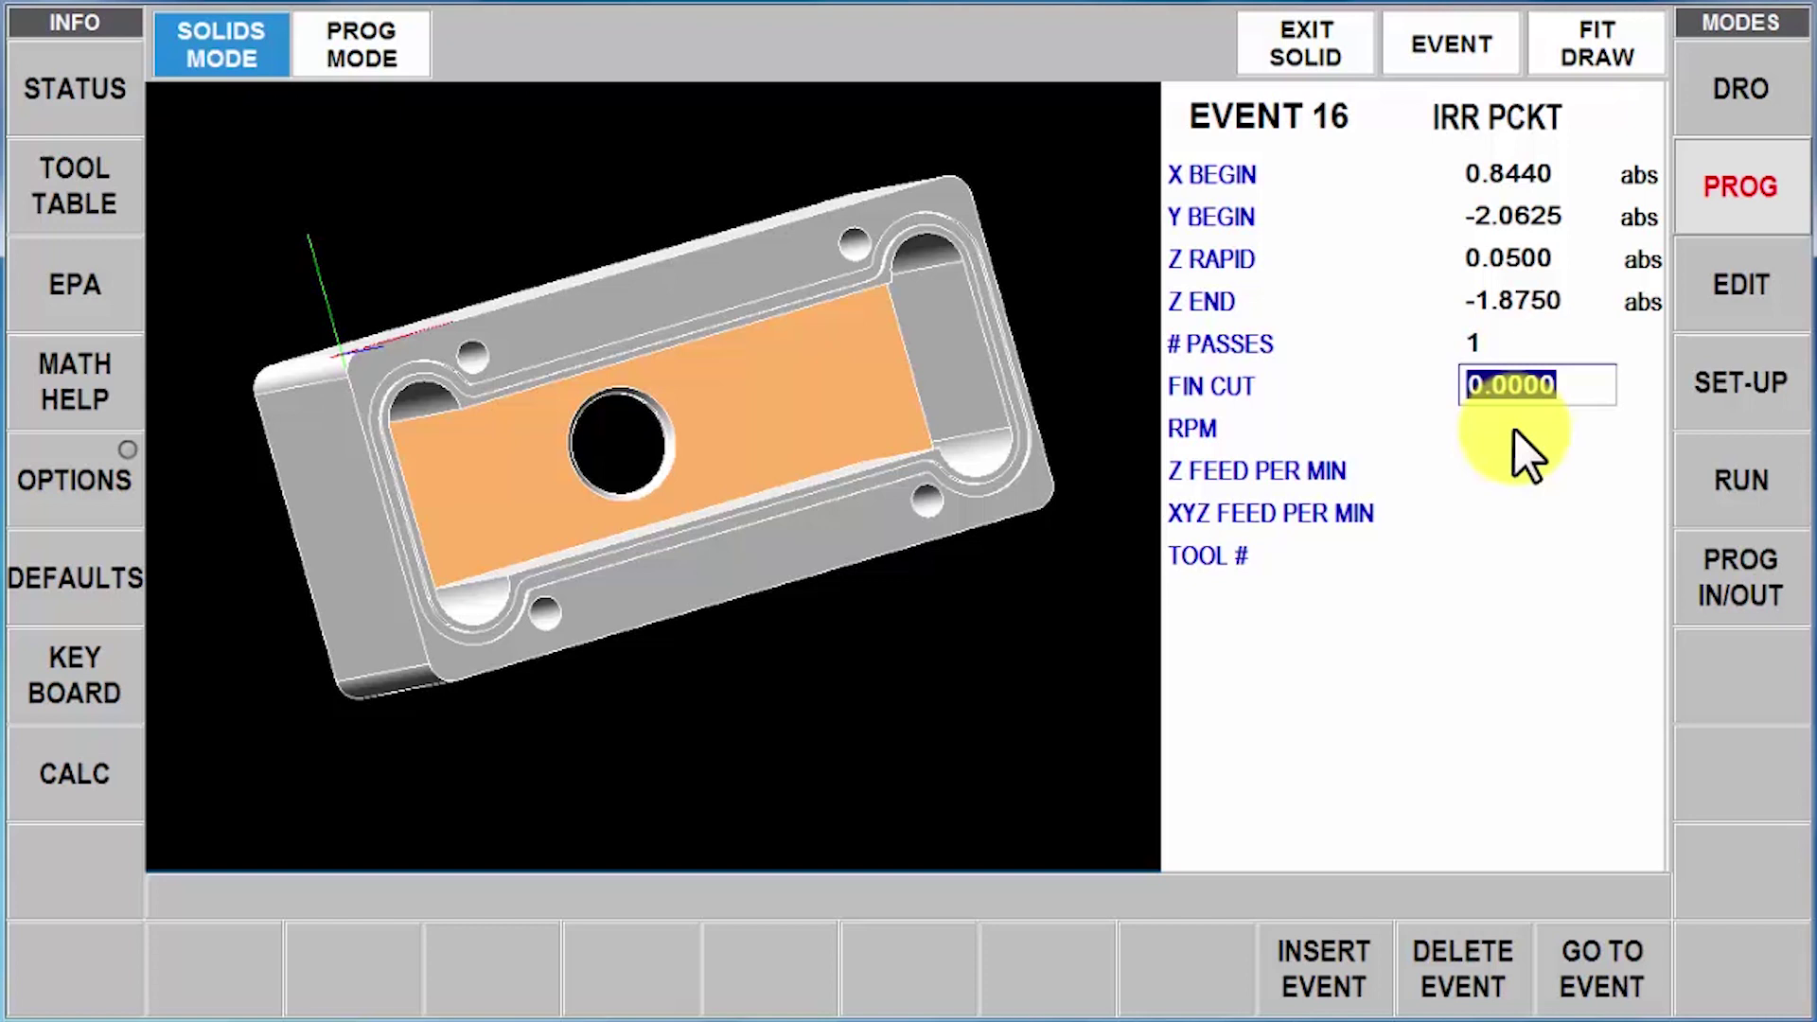
type(".01")
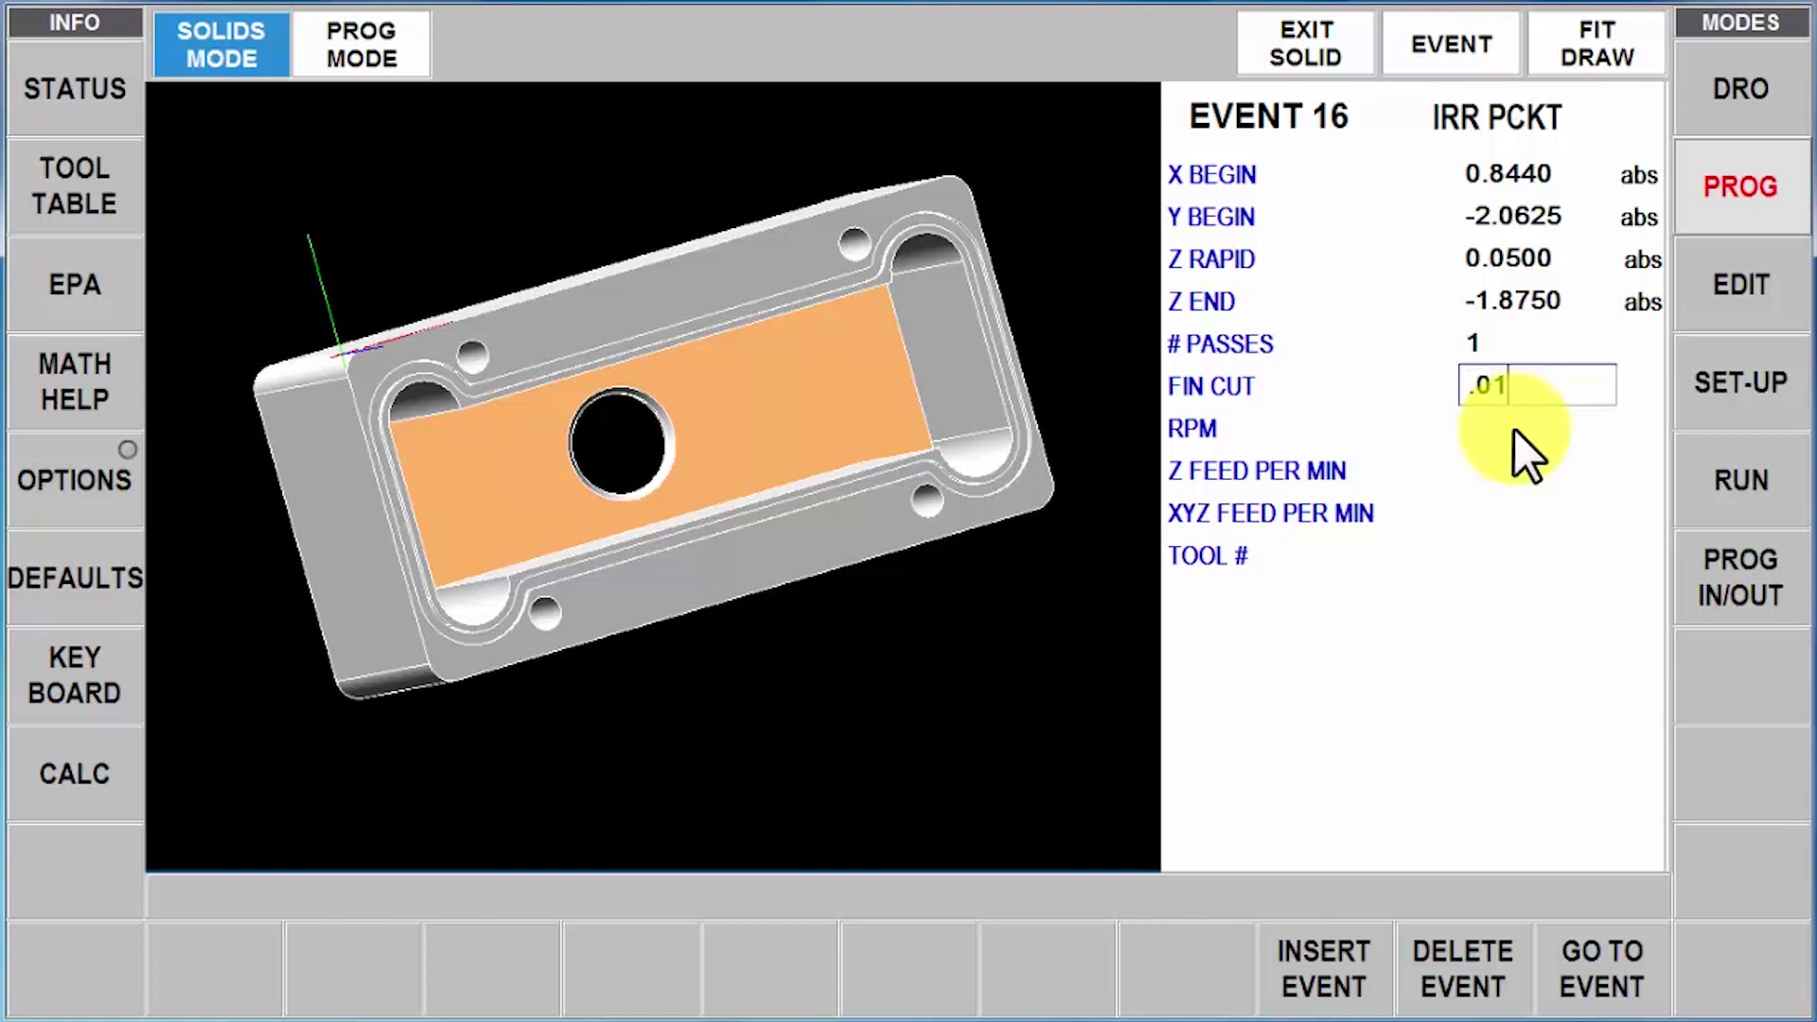
key("Return")
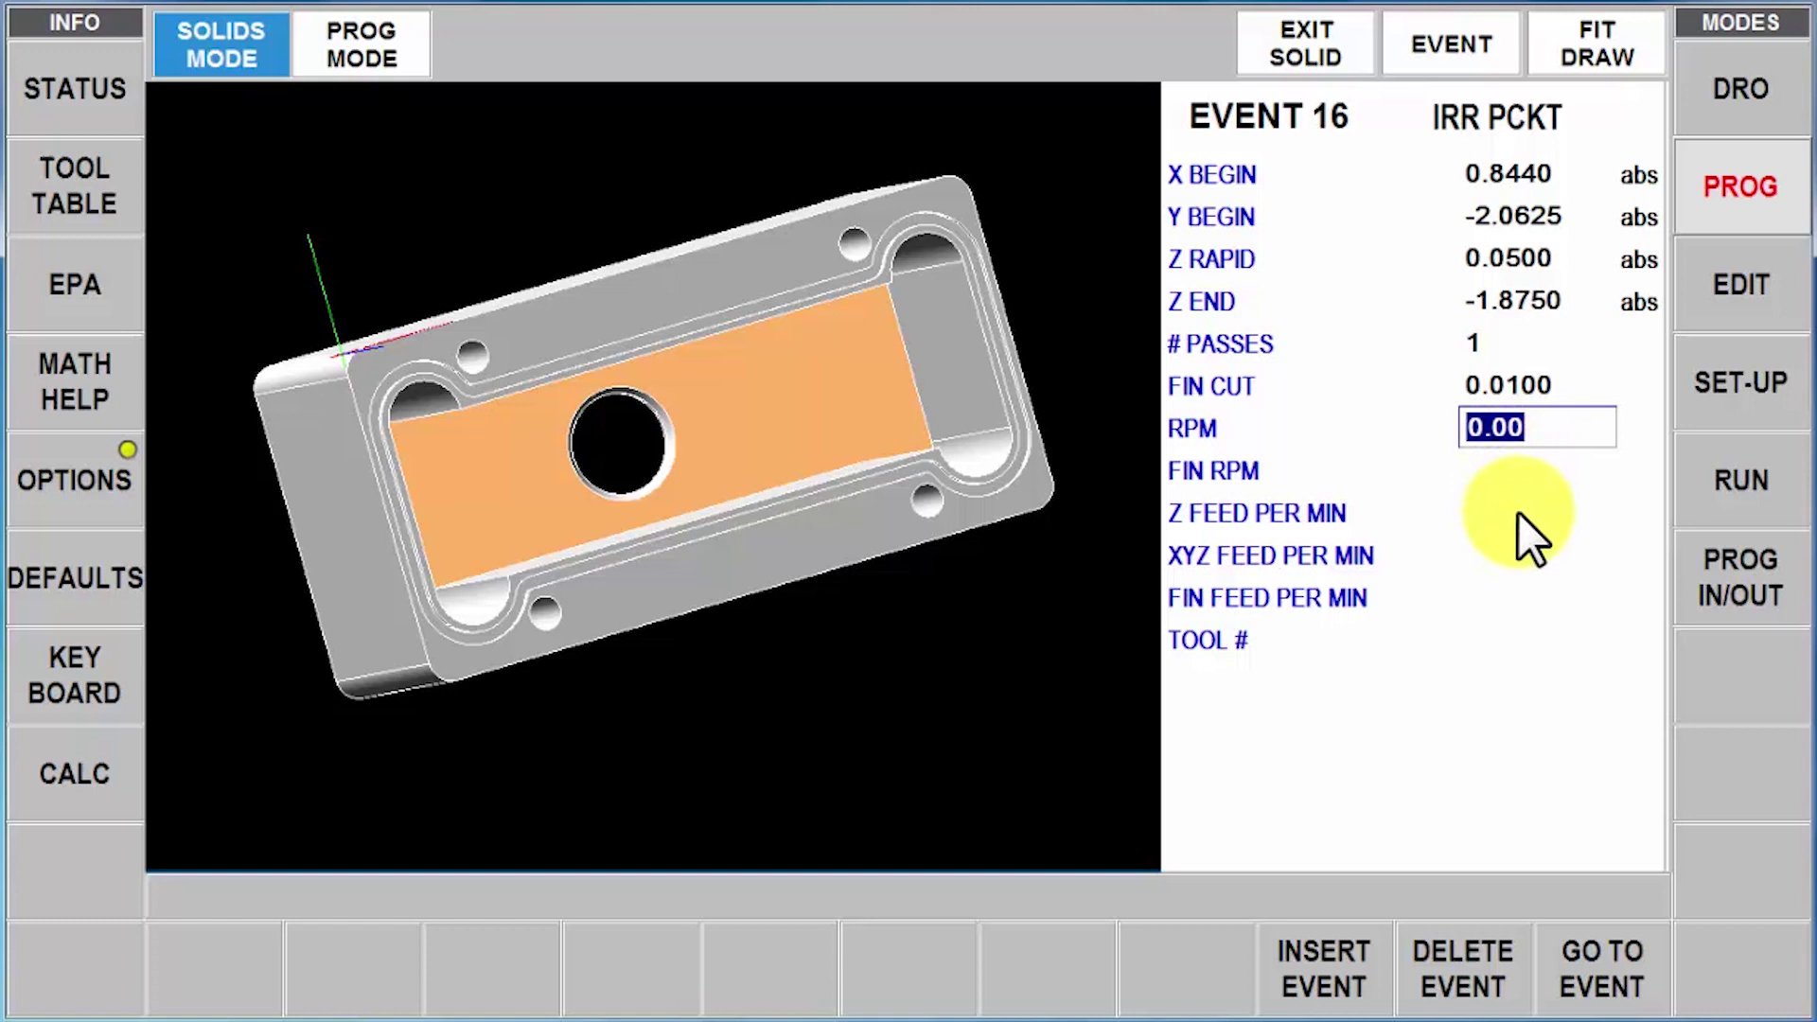
type("12")
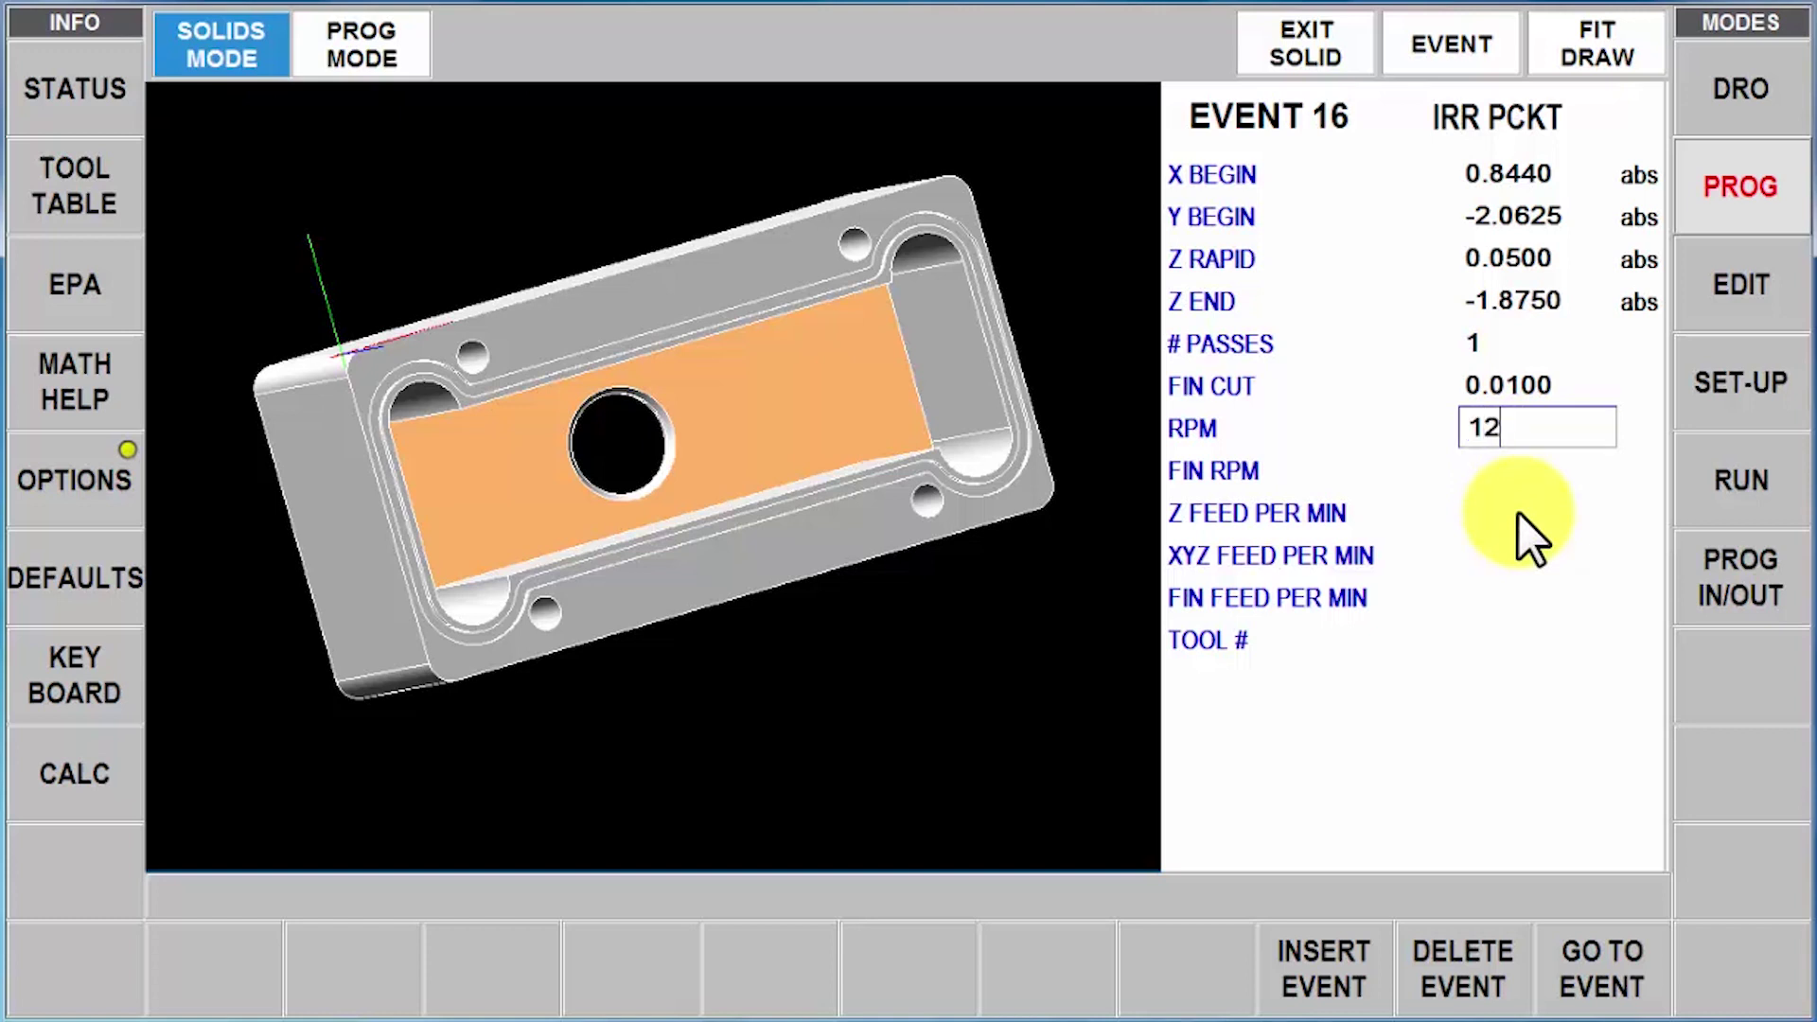
type("00")
key("Return")
type("2")
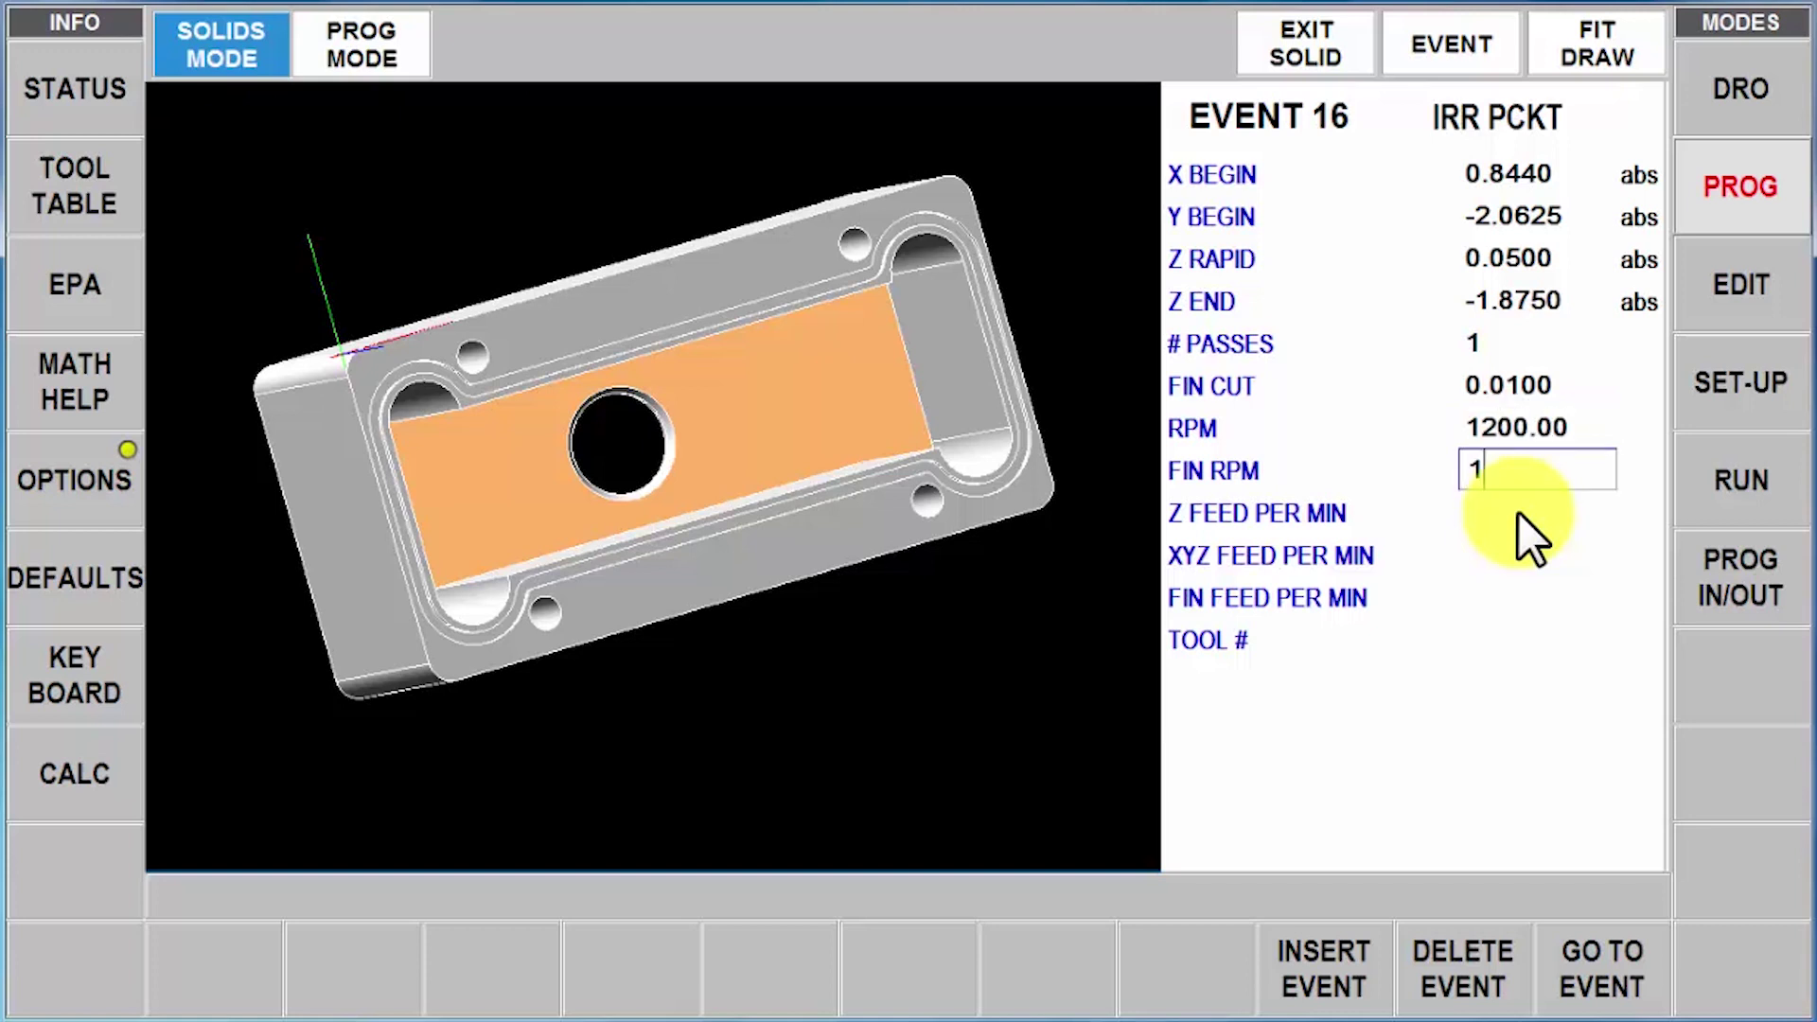
type("00")
key("Return")
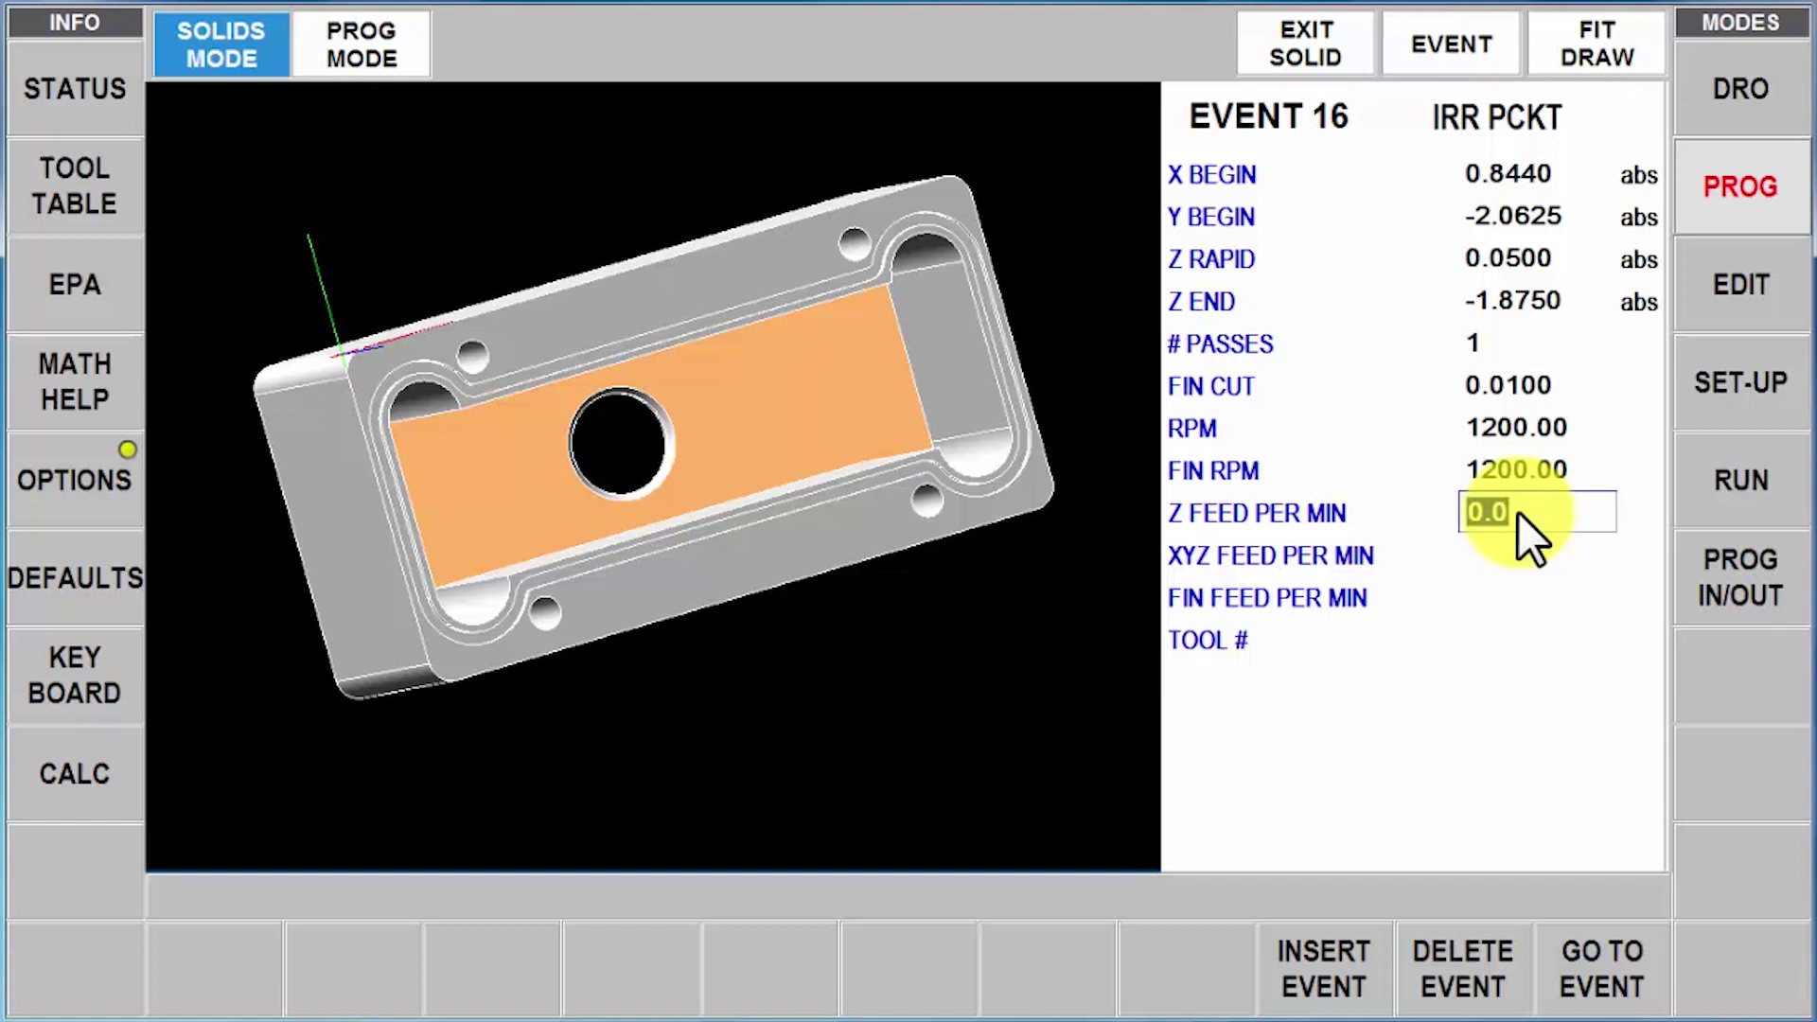
Enter feeds 5.0, 20.0 and 15.0, accept tool 1 and close event 16
type("5")
key("Return")
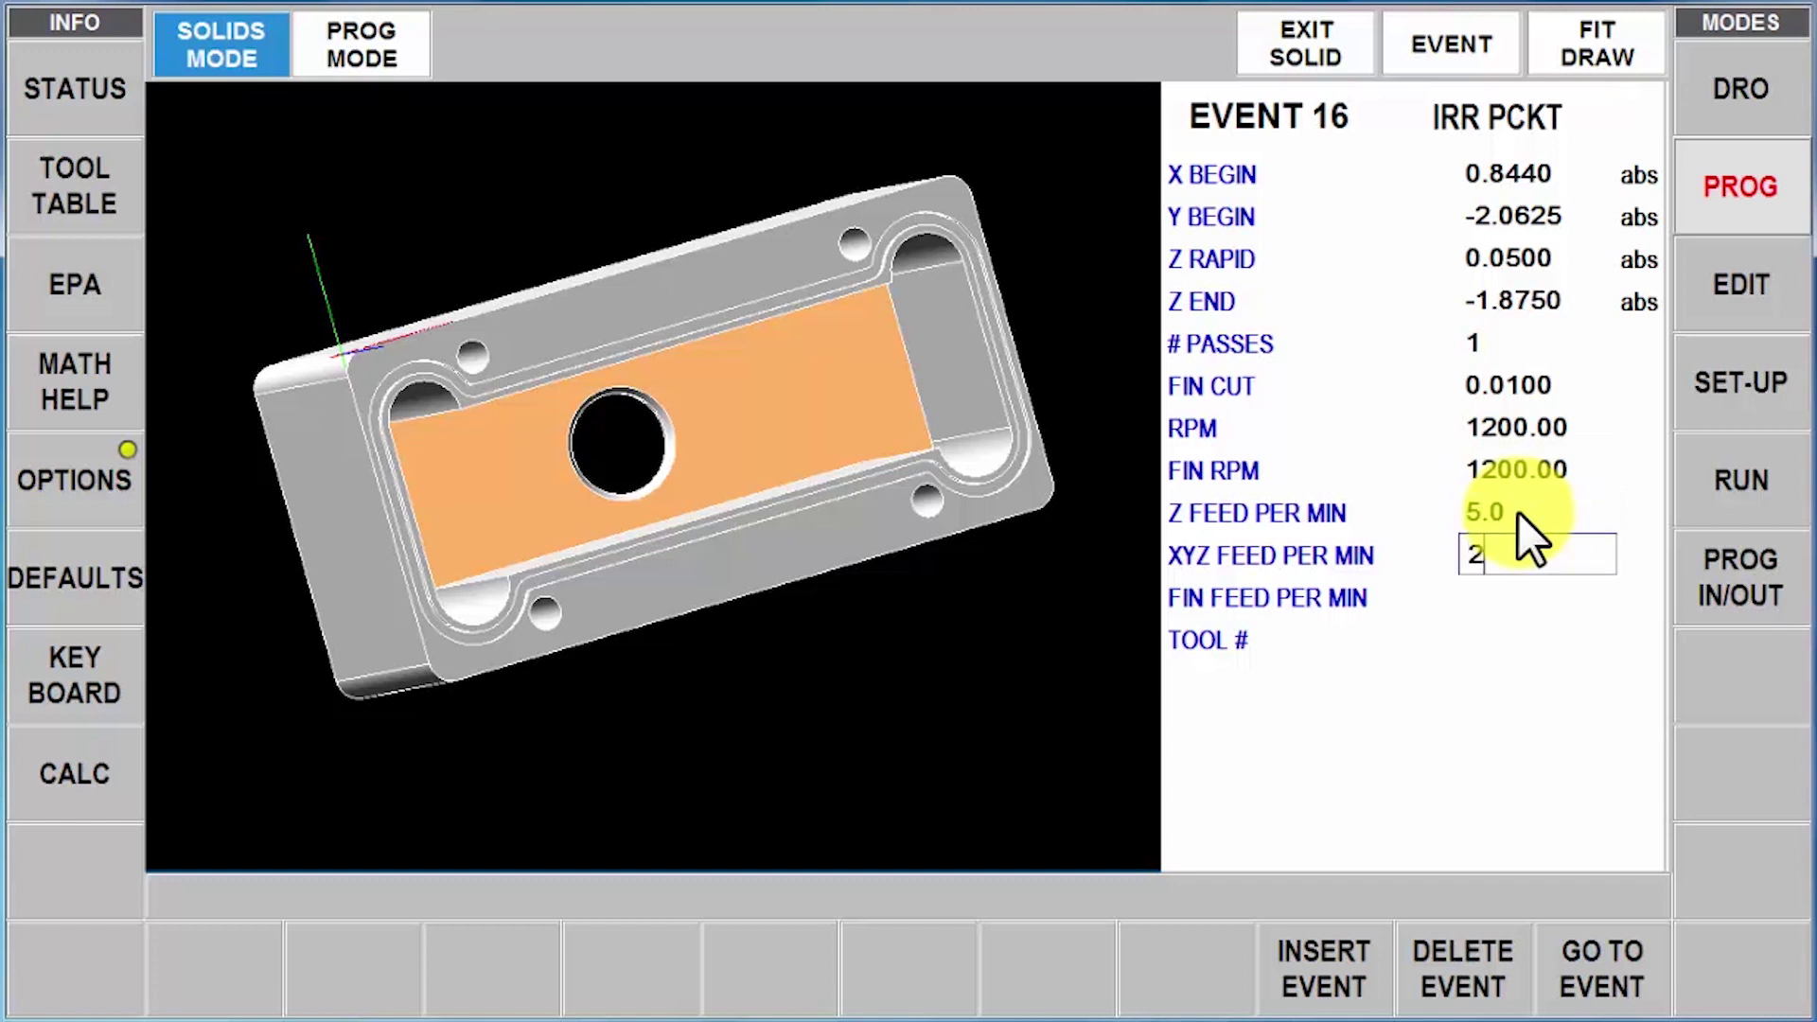
type("0")
key("Return")
type("15")
key("Return")
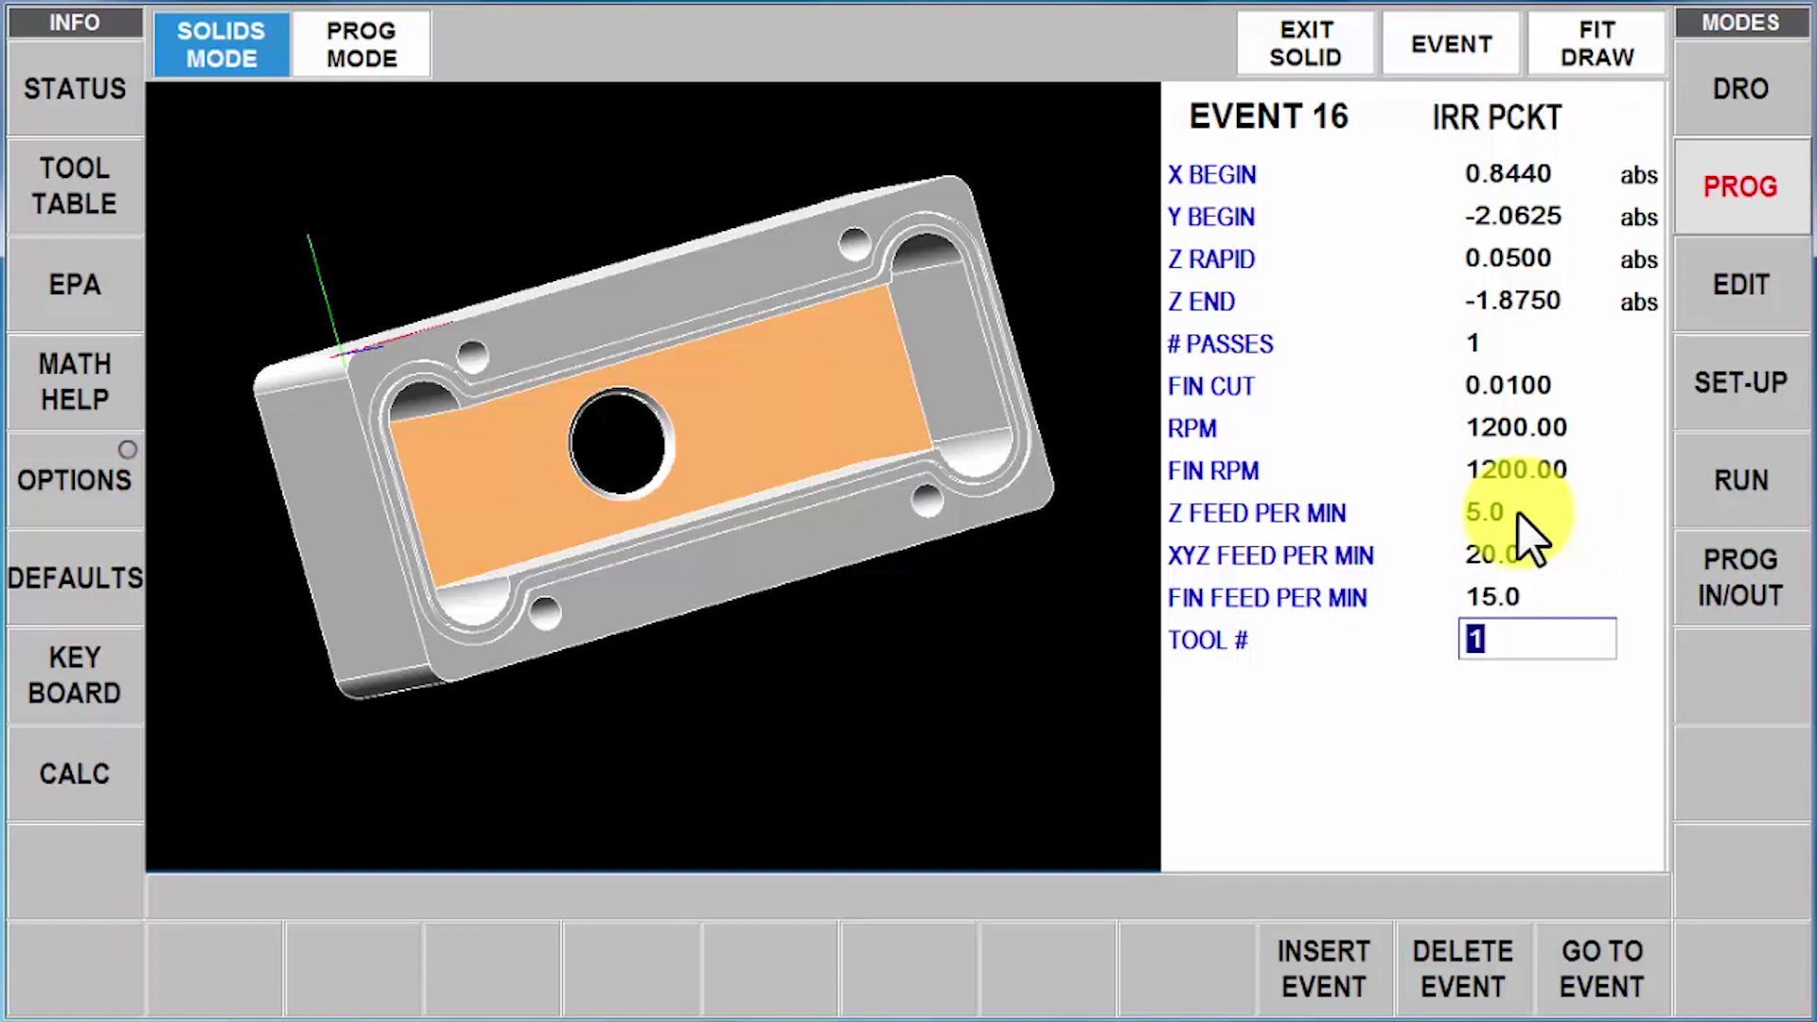
key("Return")
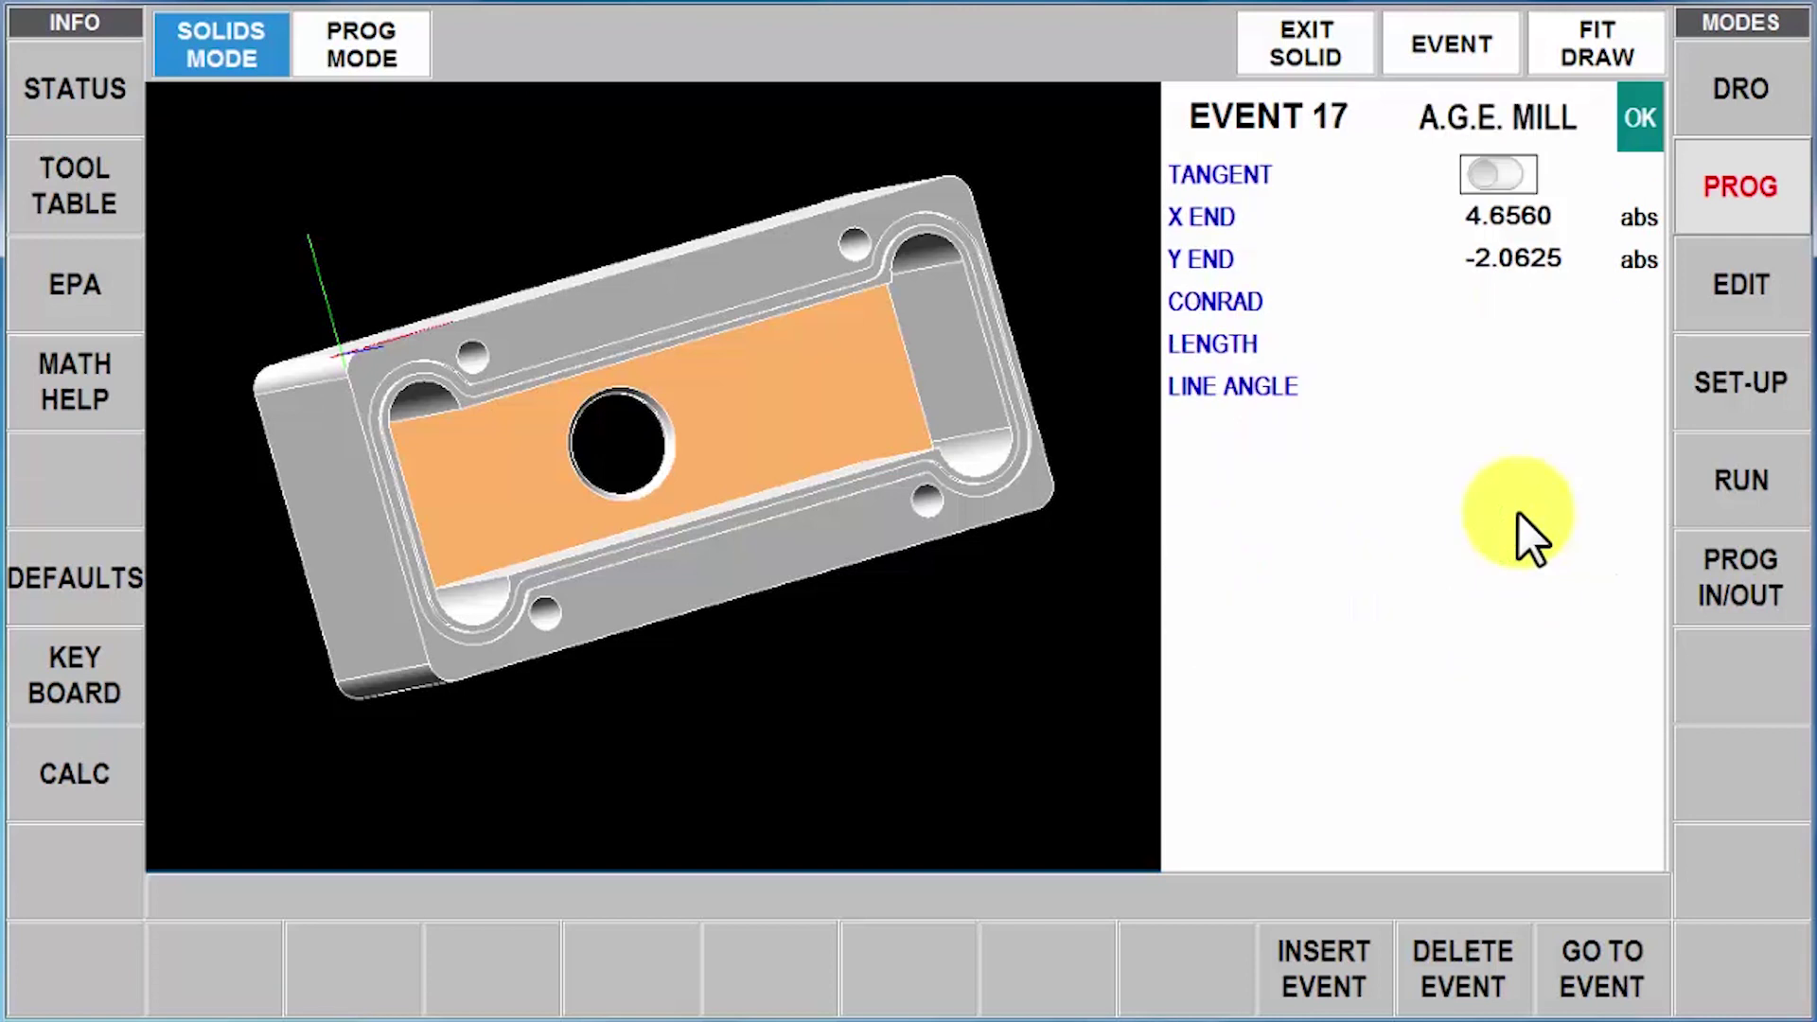
left_click(1450, 48)
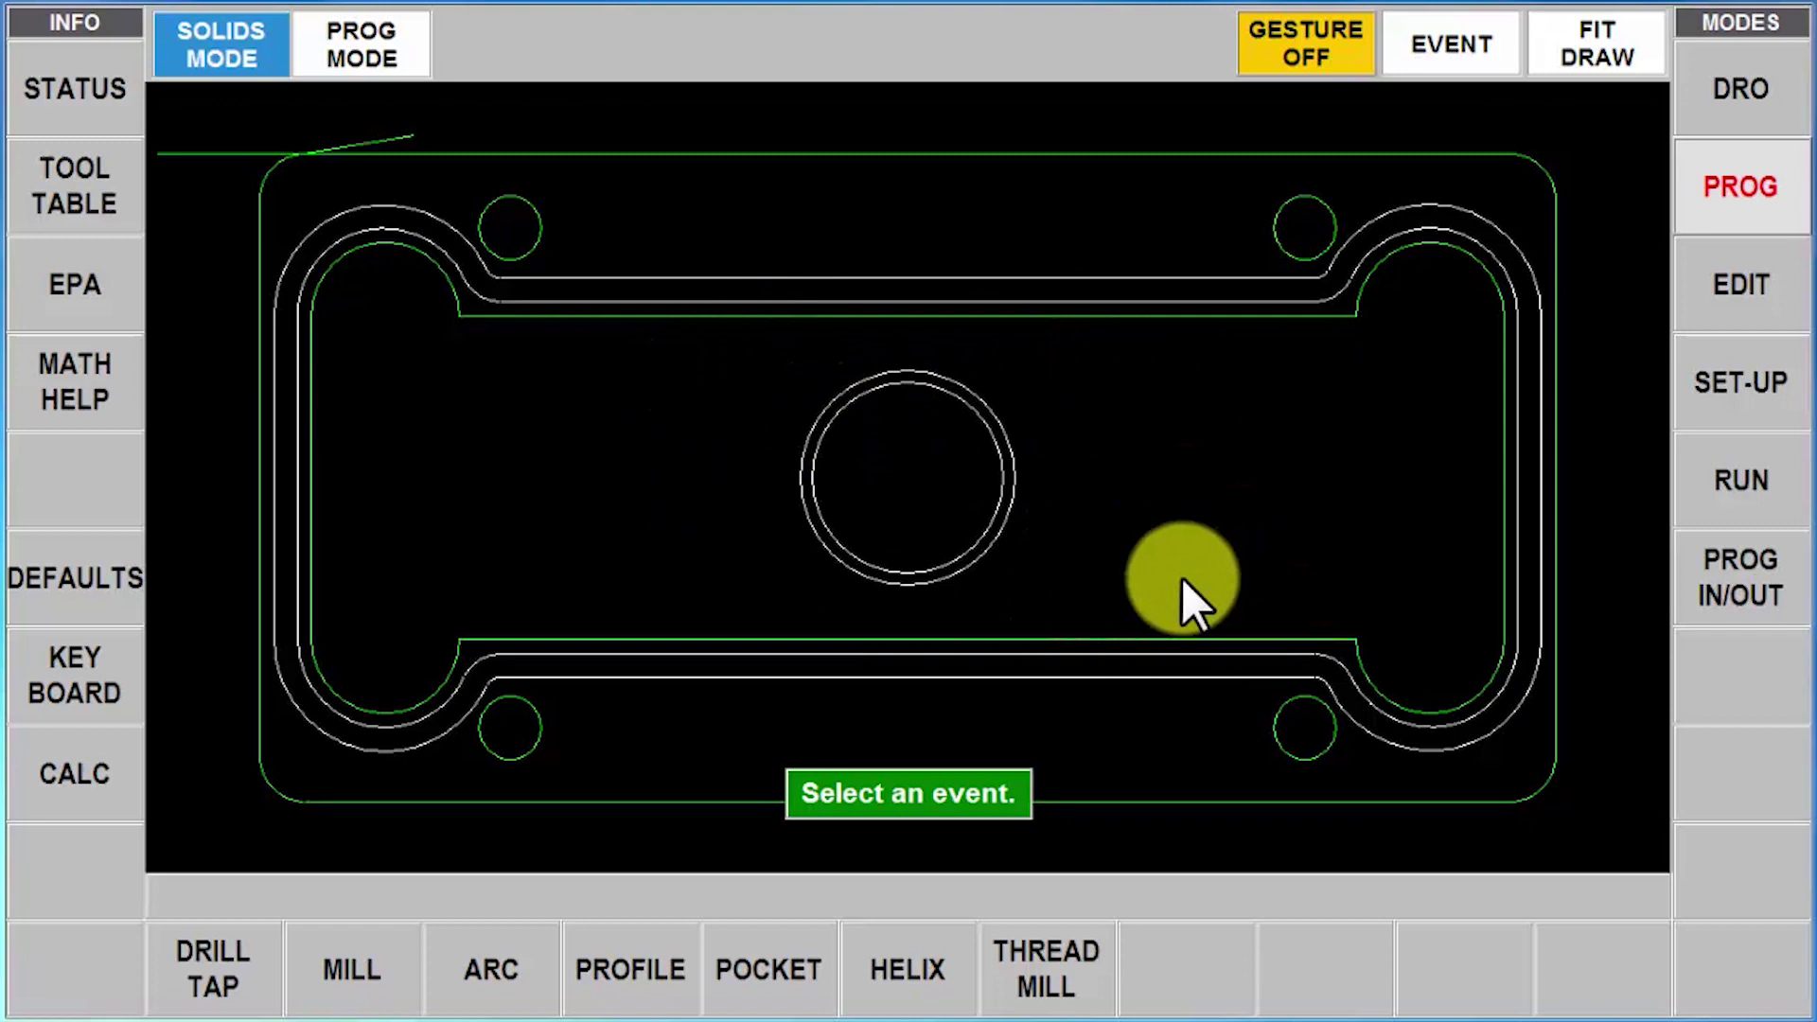
Show the 2D program view and step back from Event 17 to Event 15, the A.G.E. mill line
left_click(368, 47)
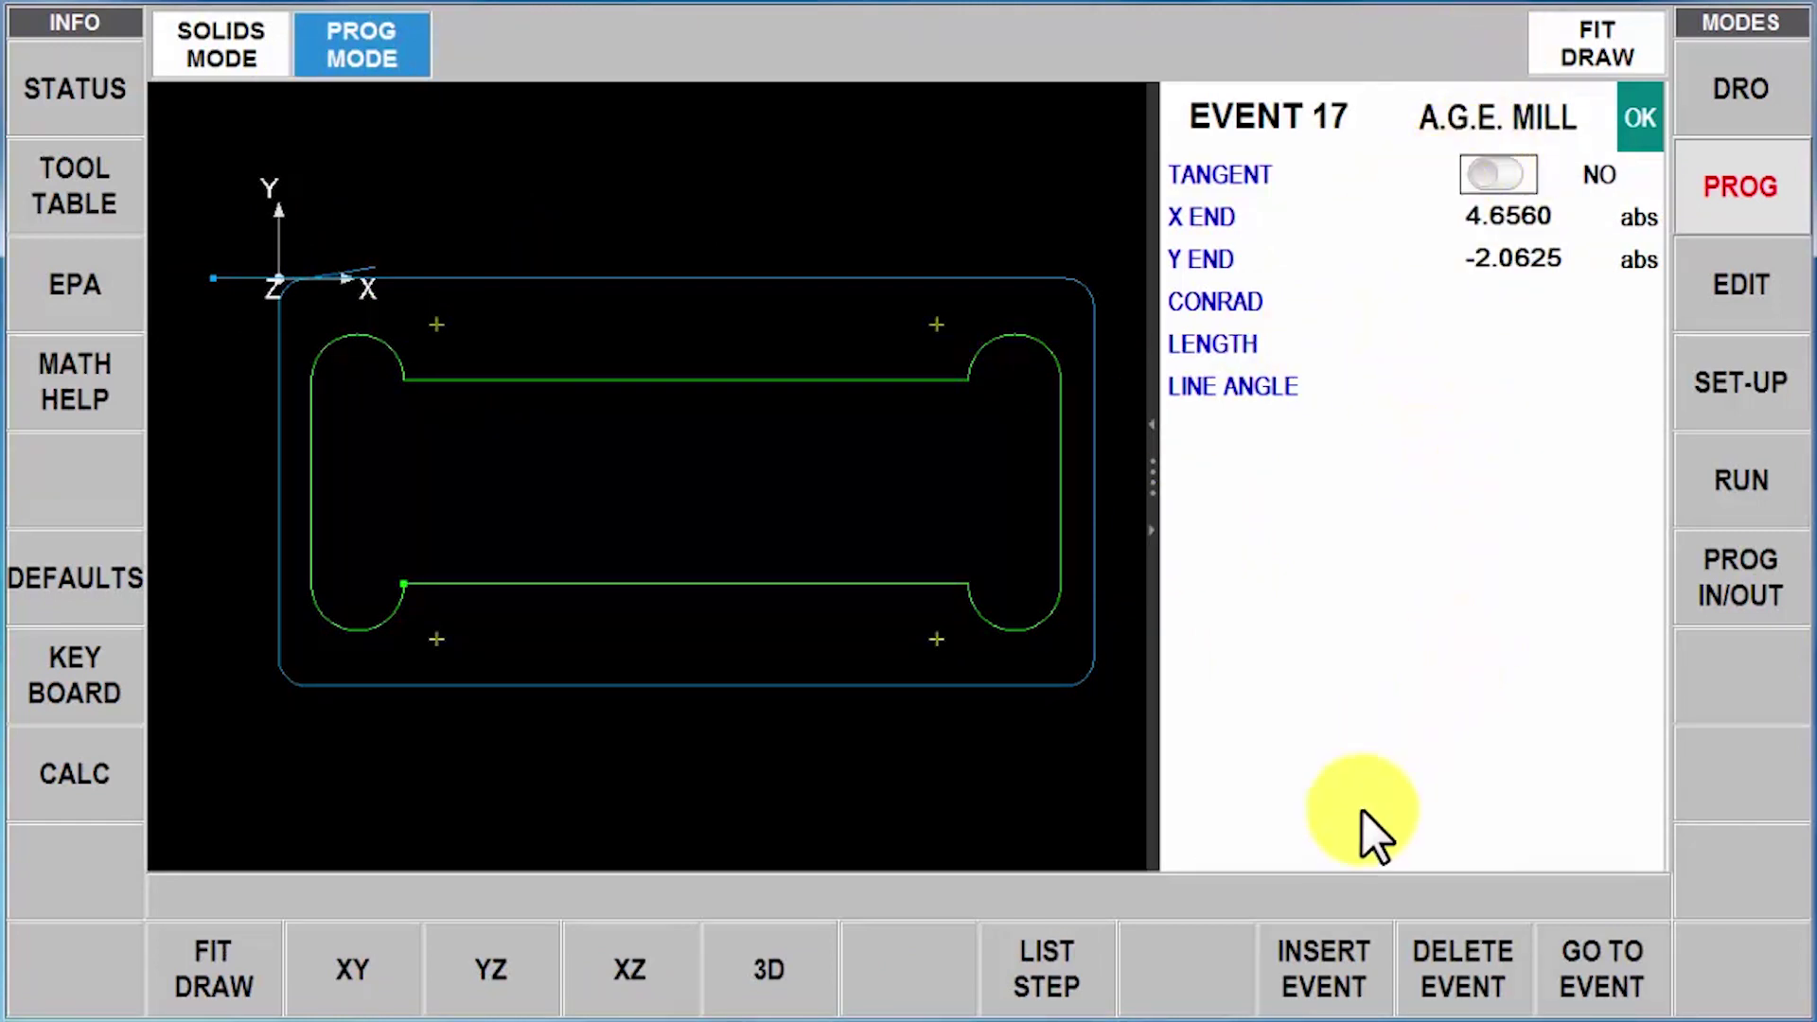
left_click_drag(1335, 758, 1684, 673)
left_click_drag(1325, 723, 1430, 720)
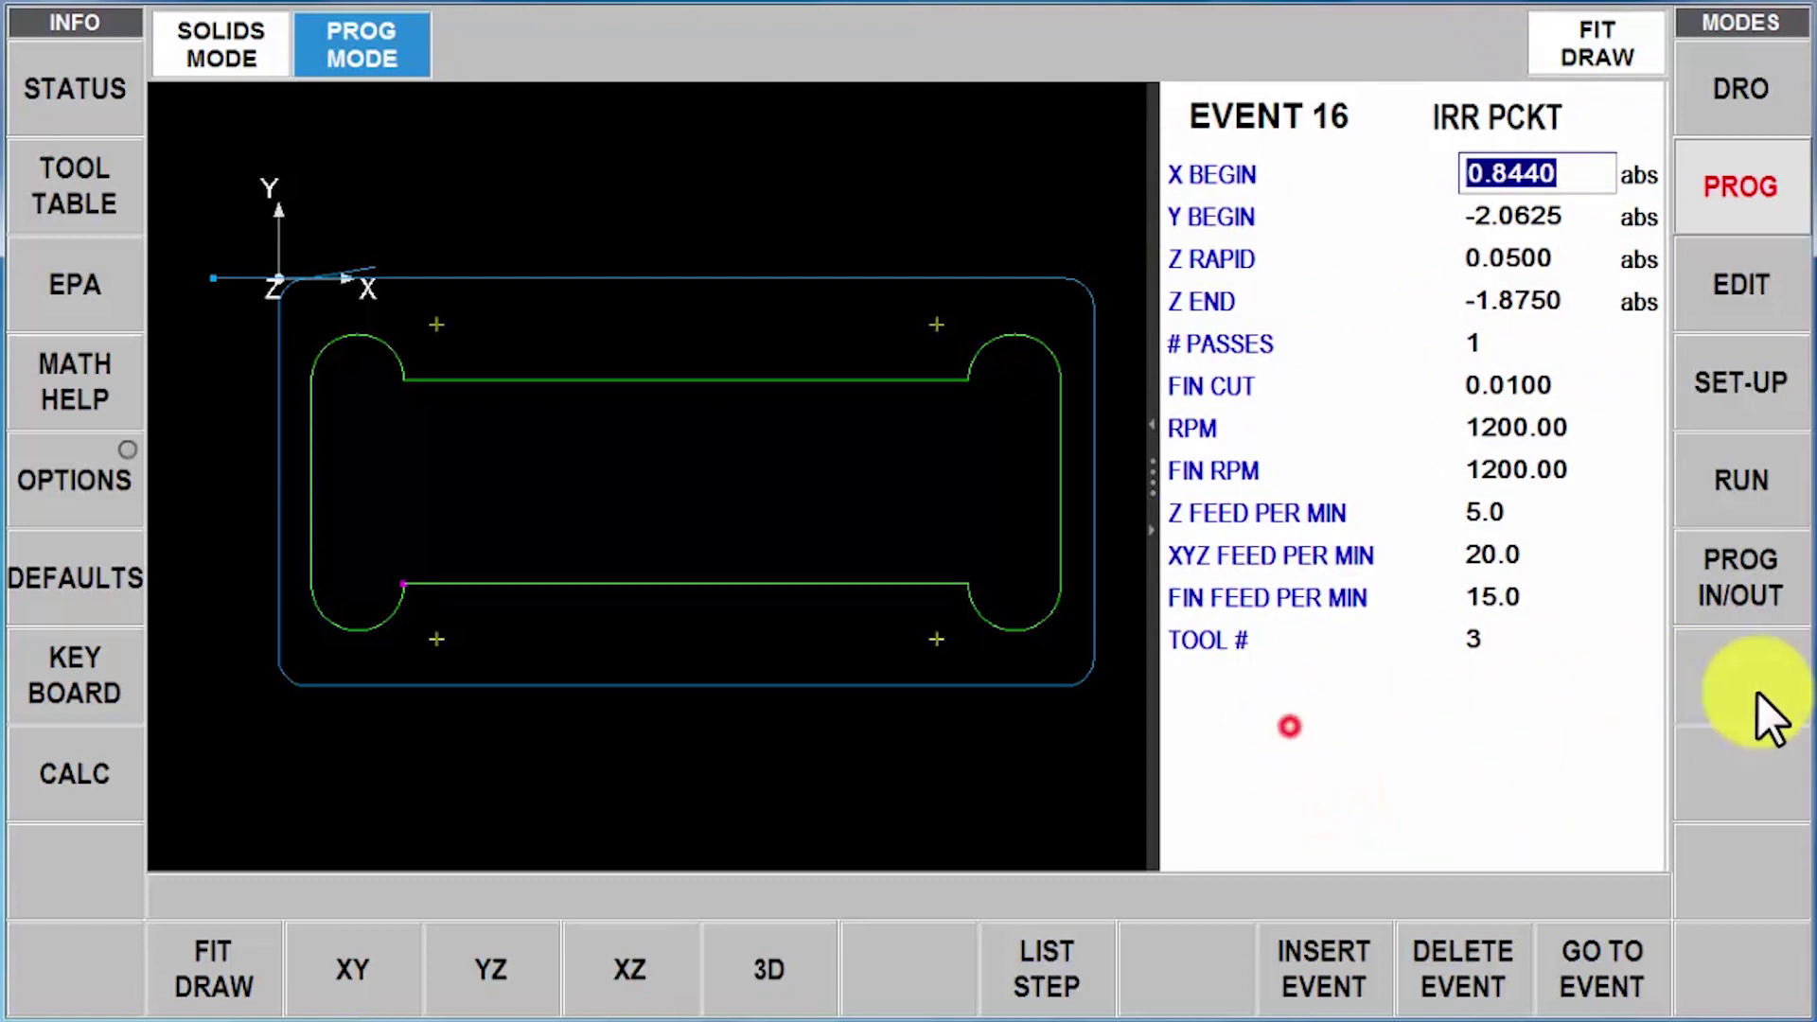
left_click_drag(1289, 726, 1336, 753)
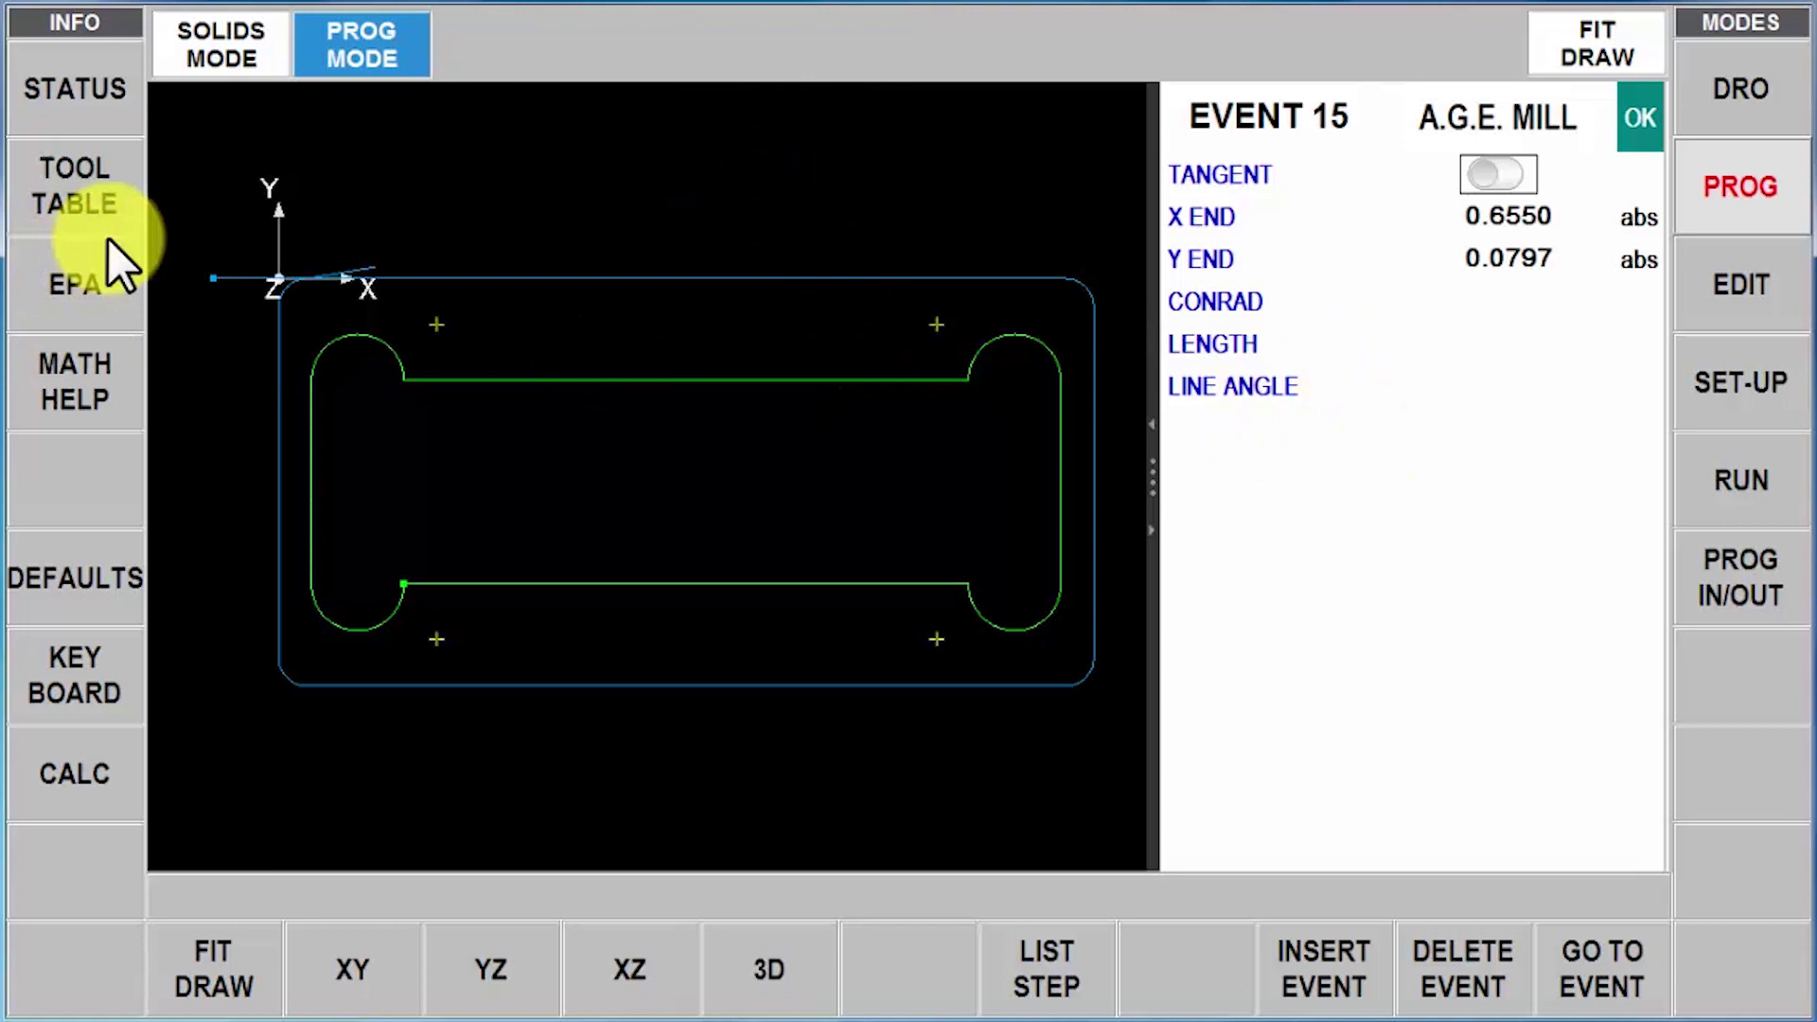
Mark Z offsets SET and make tool 1 a 2-flute HSS Drill, 0.2500 diameter, Z offset 0.0000
left_click(86, 198)
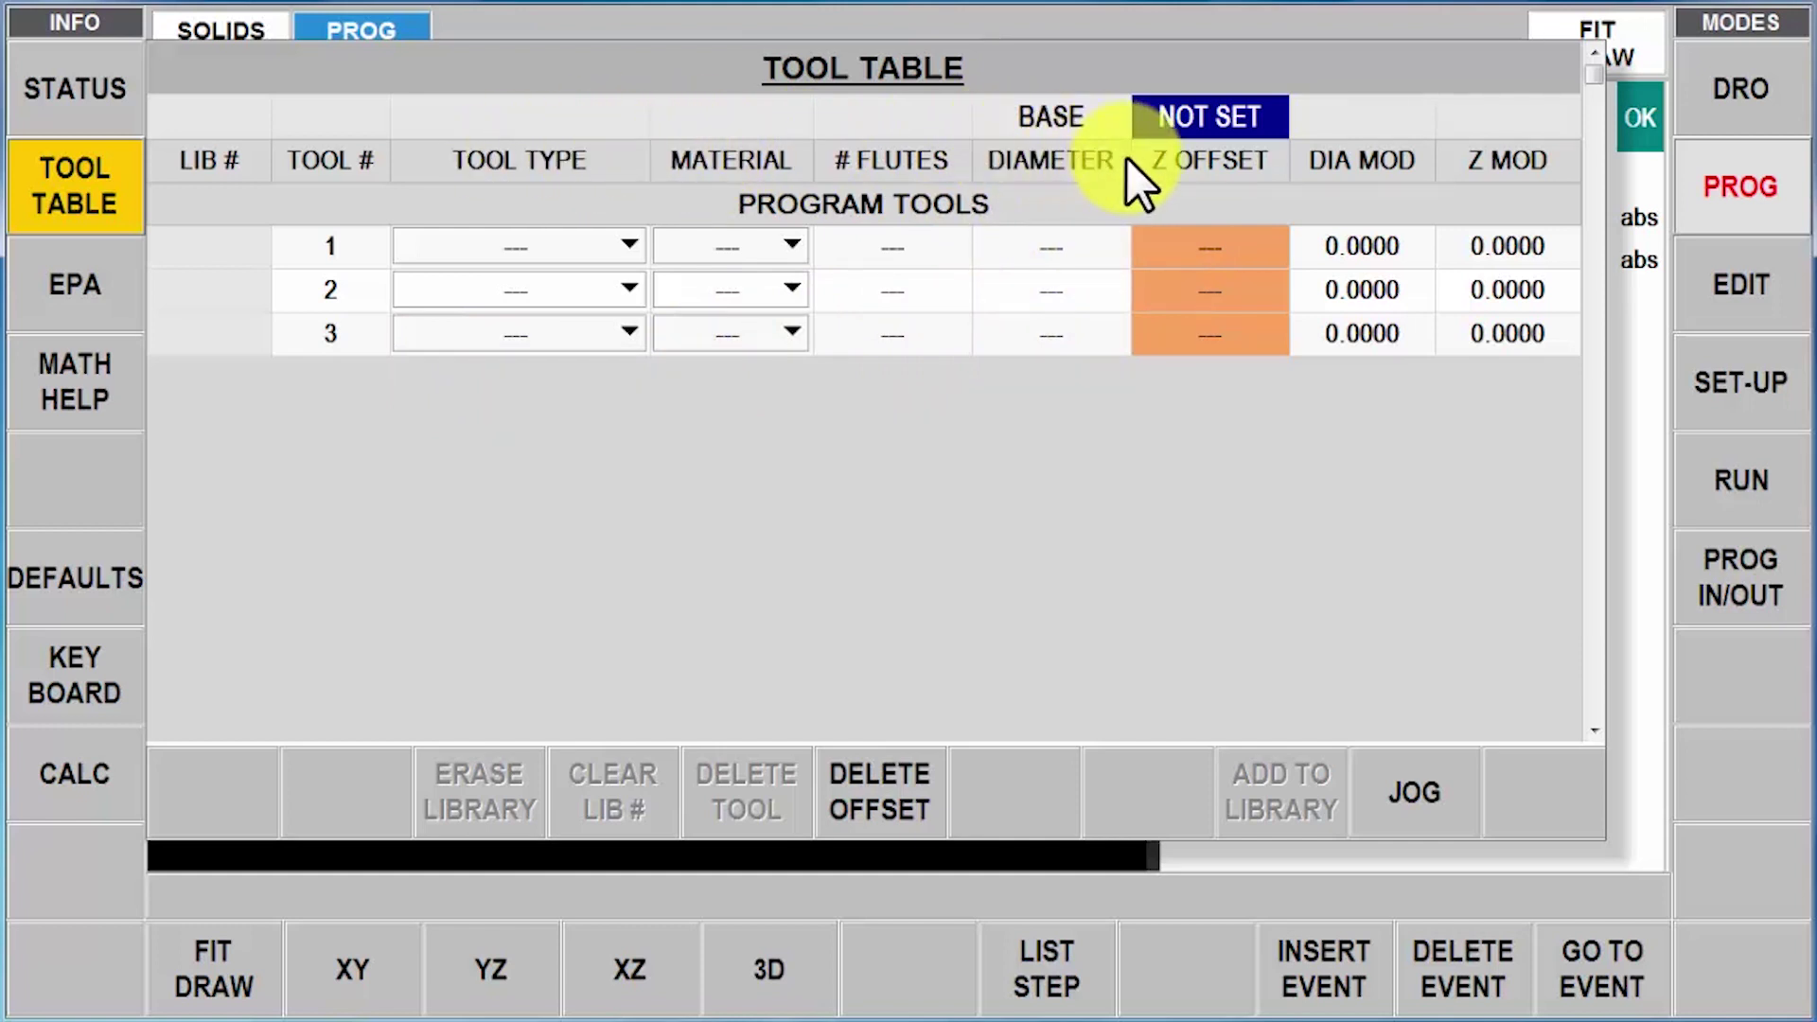
left_click(1218, 115)
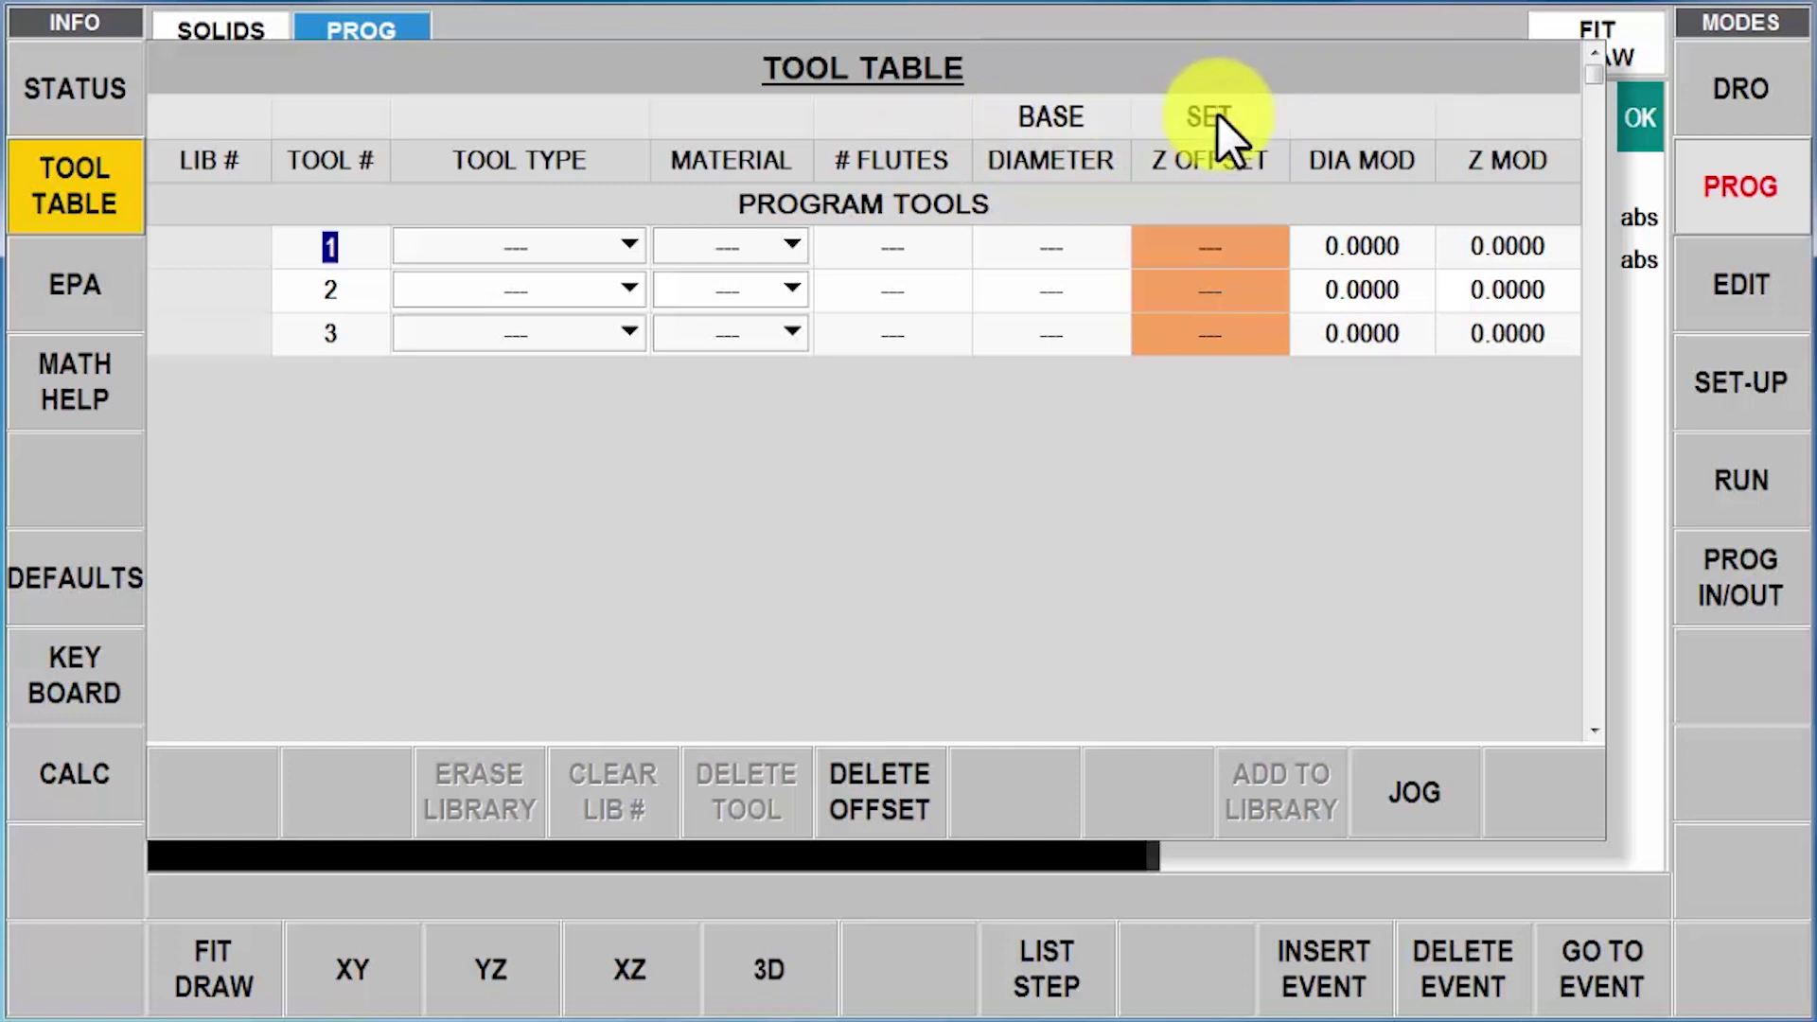
left_click(628, 249)
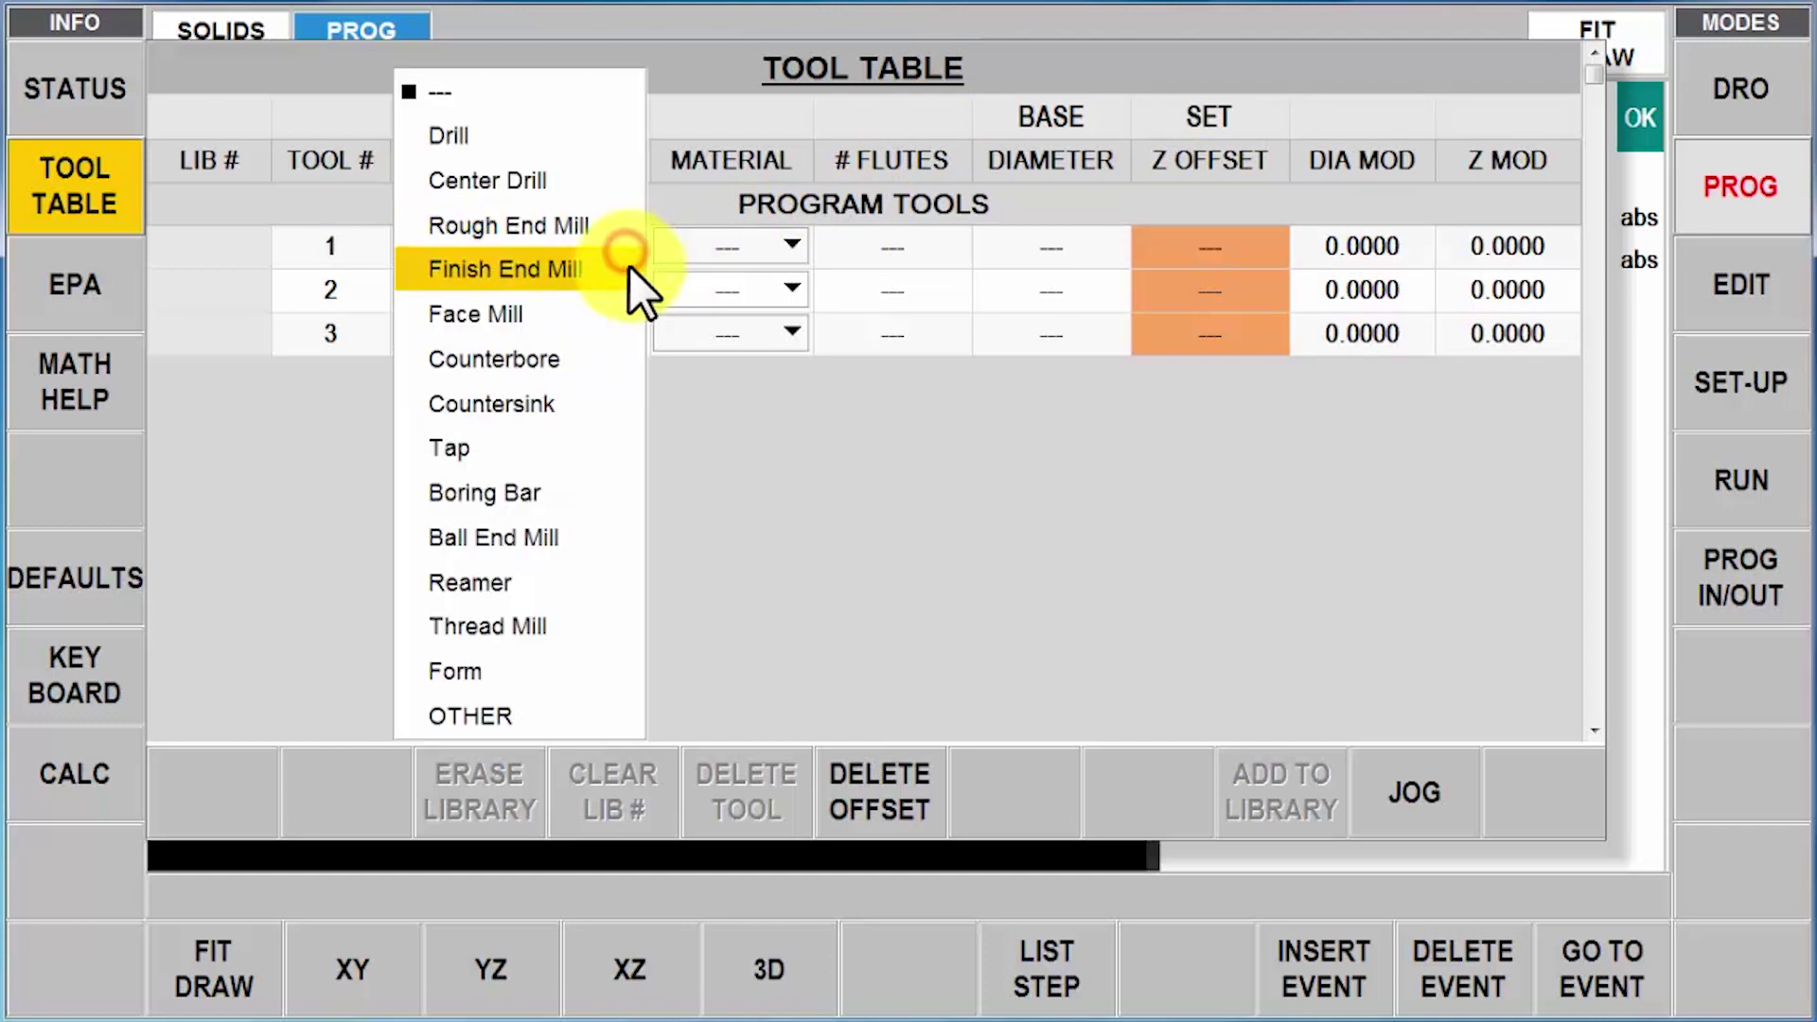
left_click(445, 137)
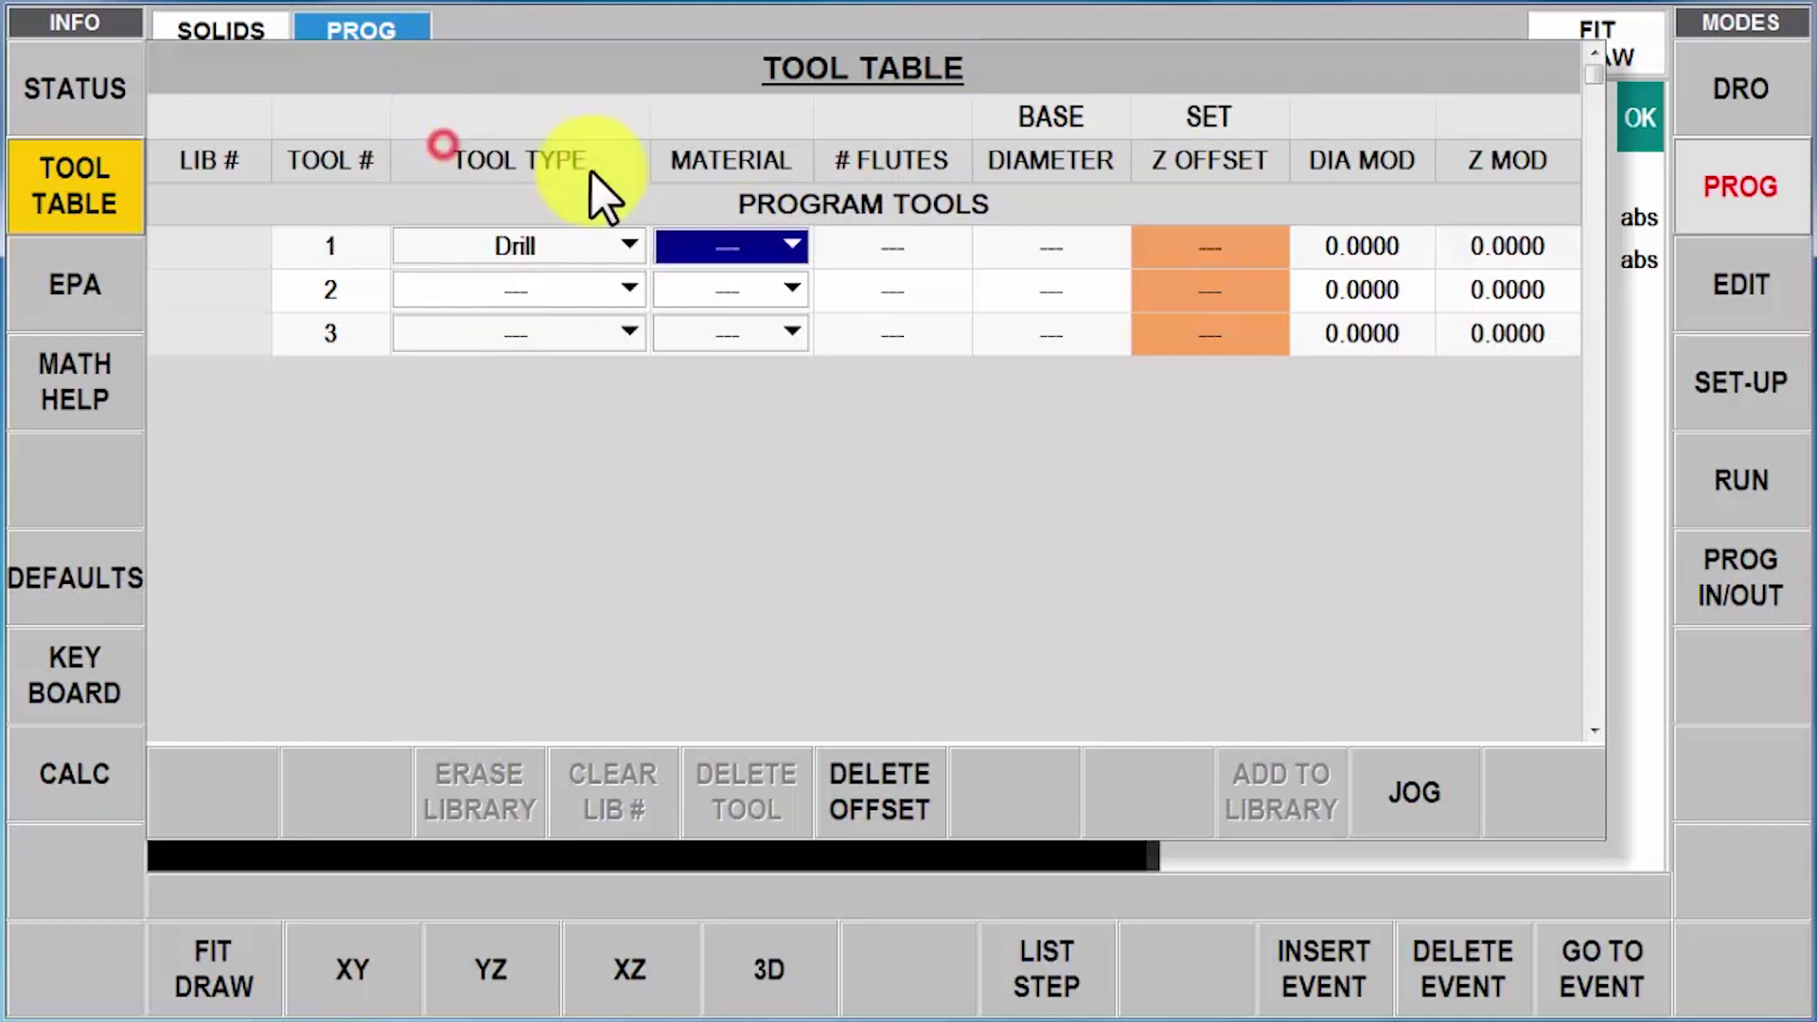
left_click(779, 245)
left_click(753, 296)
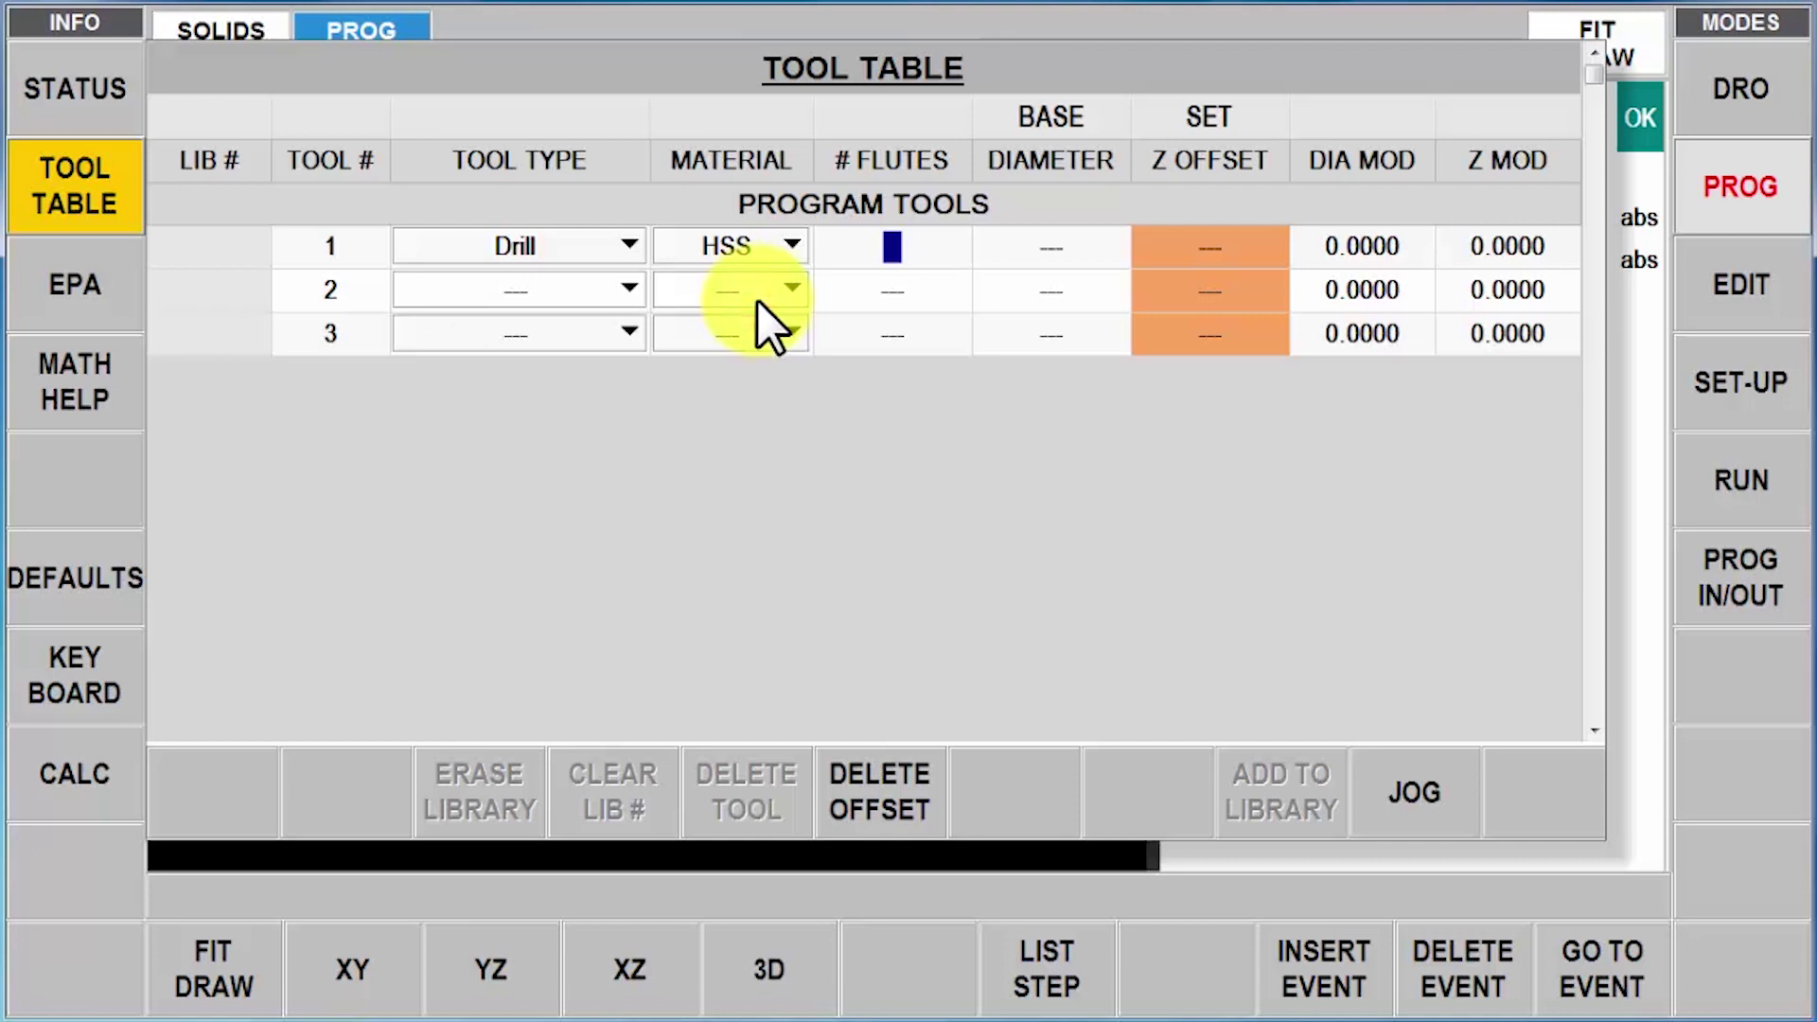
type("2")
key("Return")
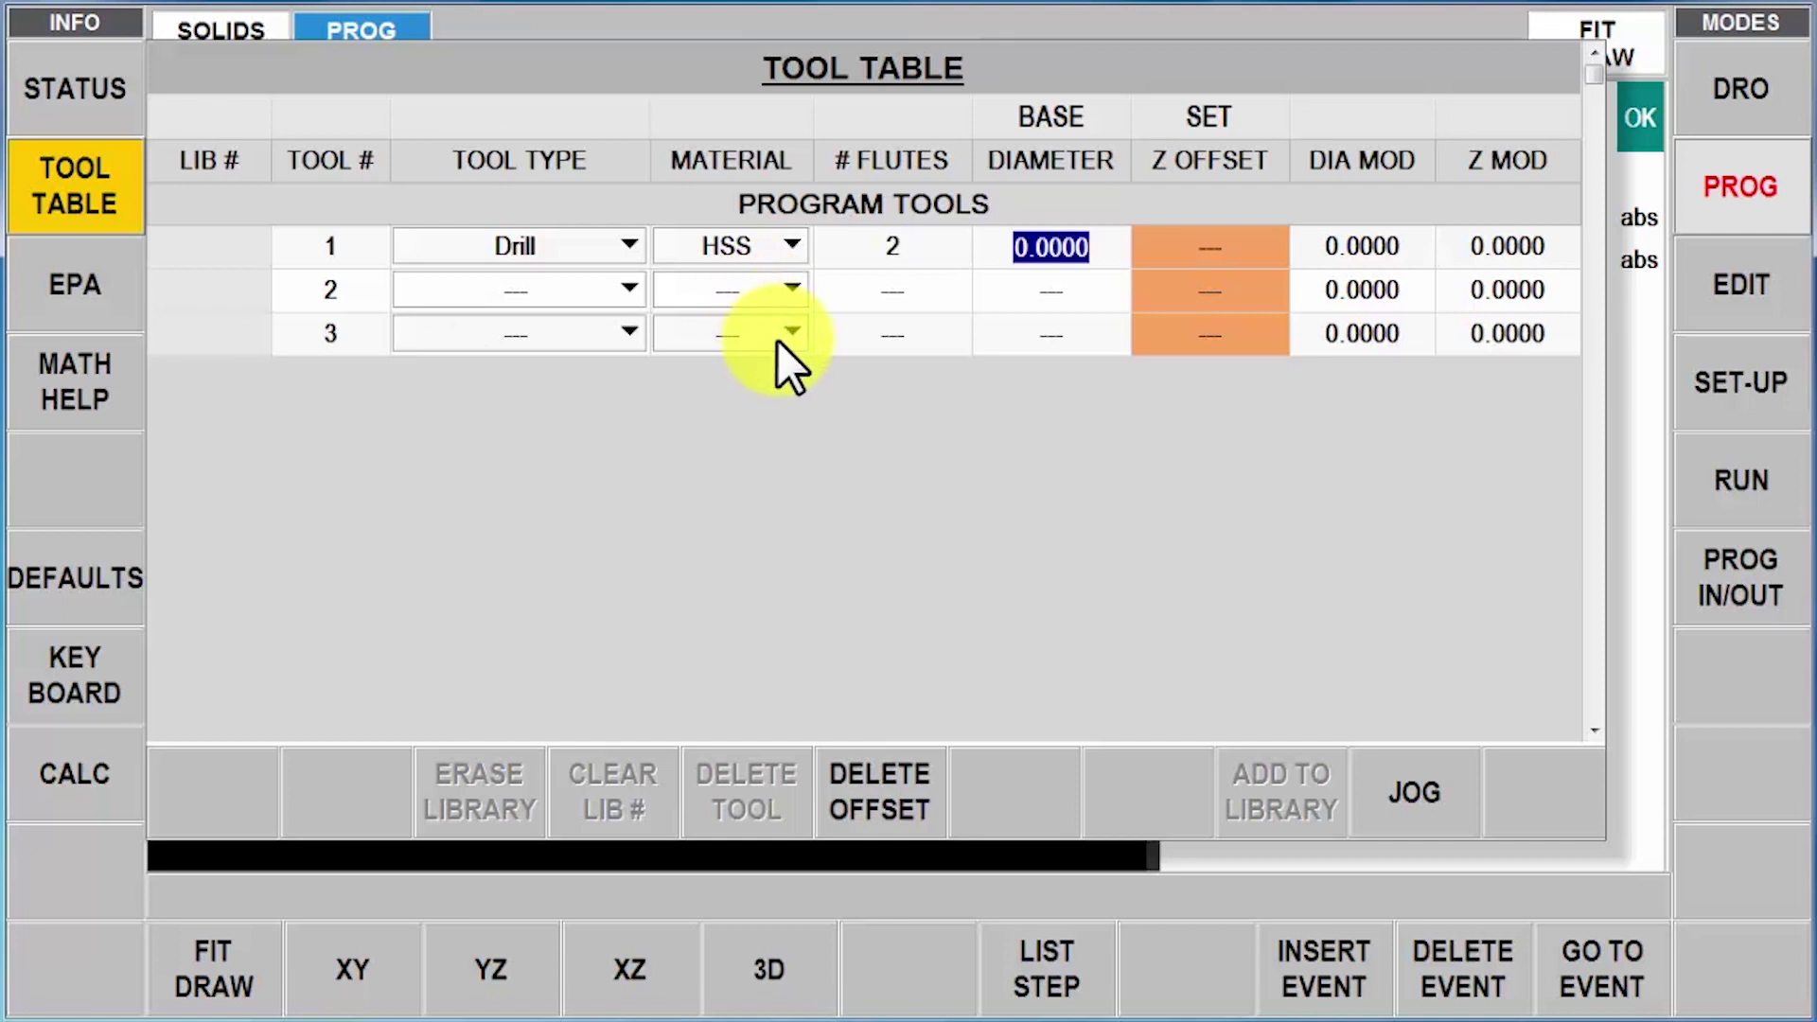
type(".25")
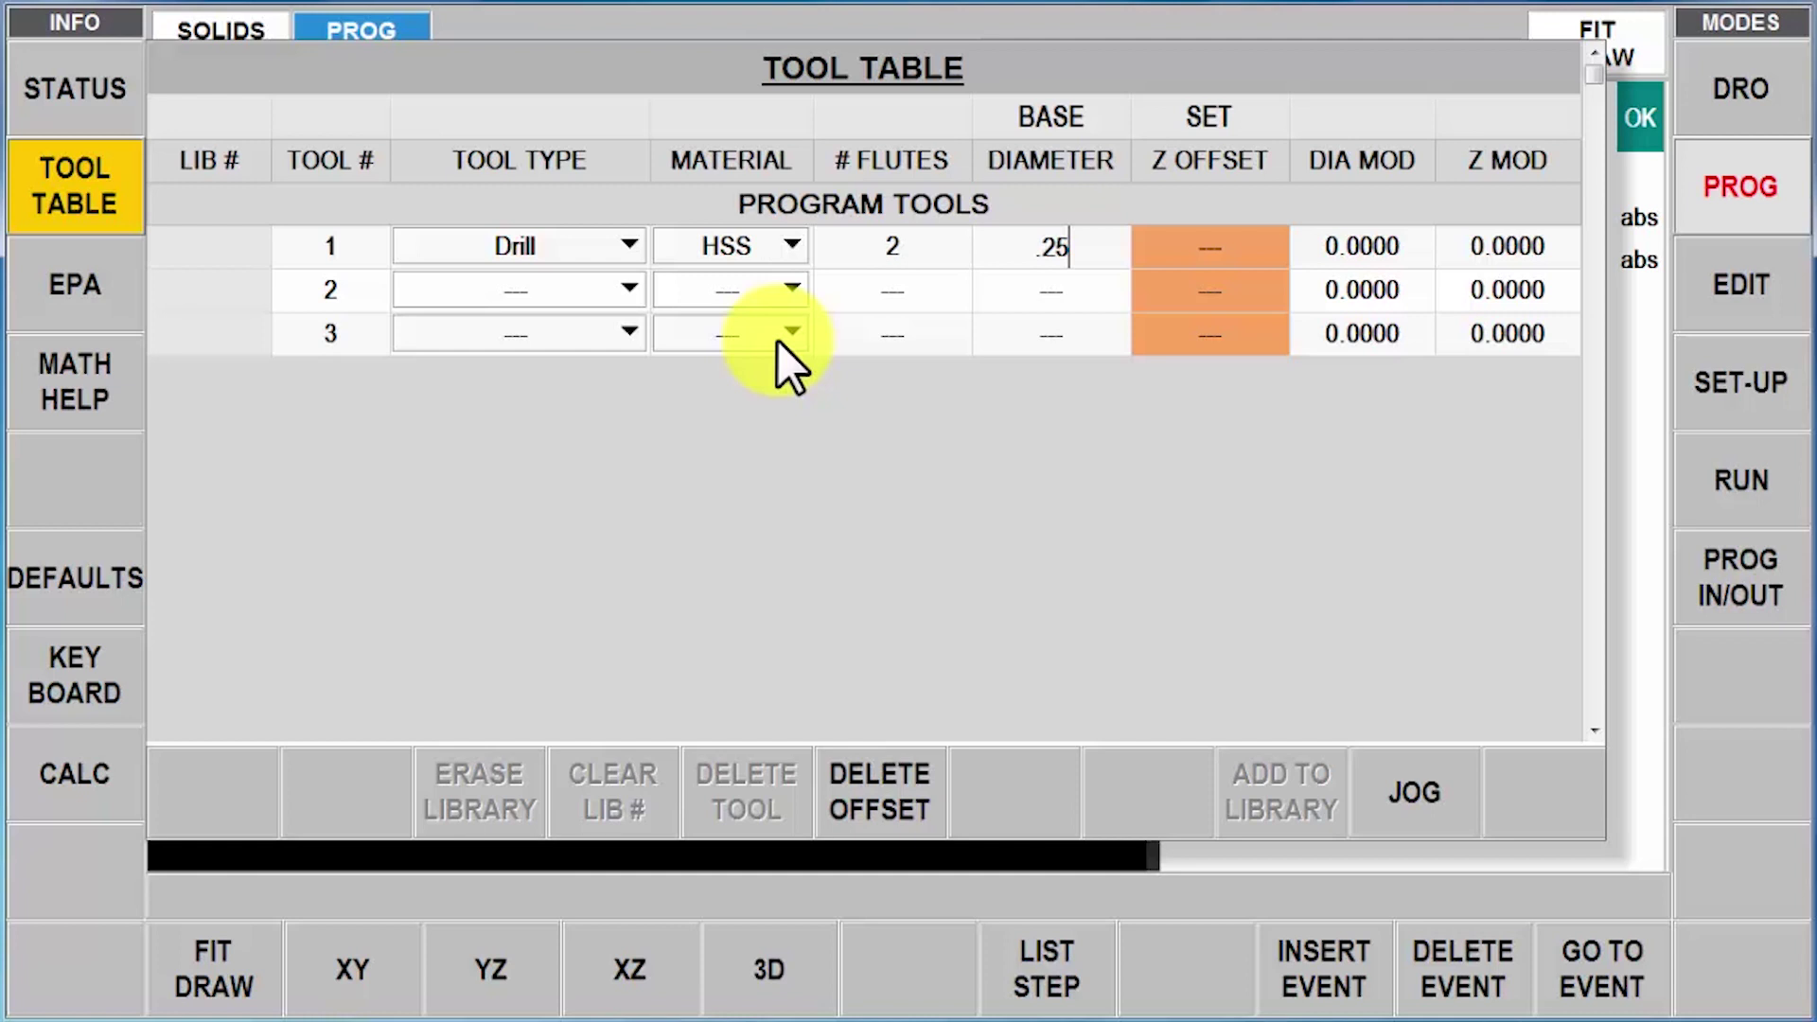
key("Return")
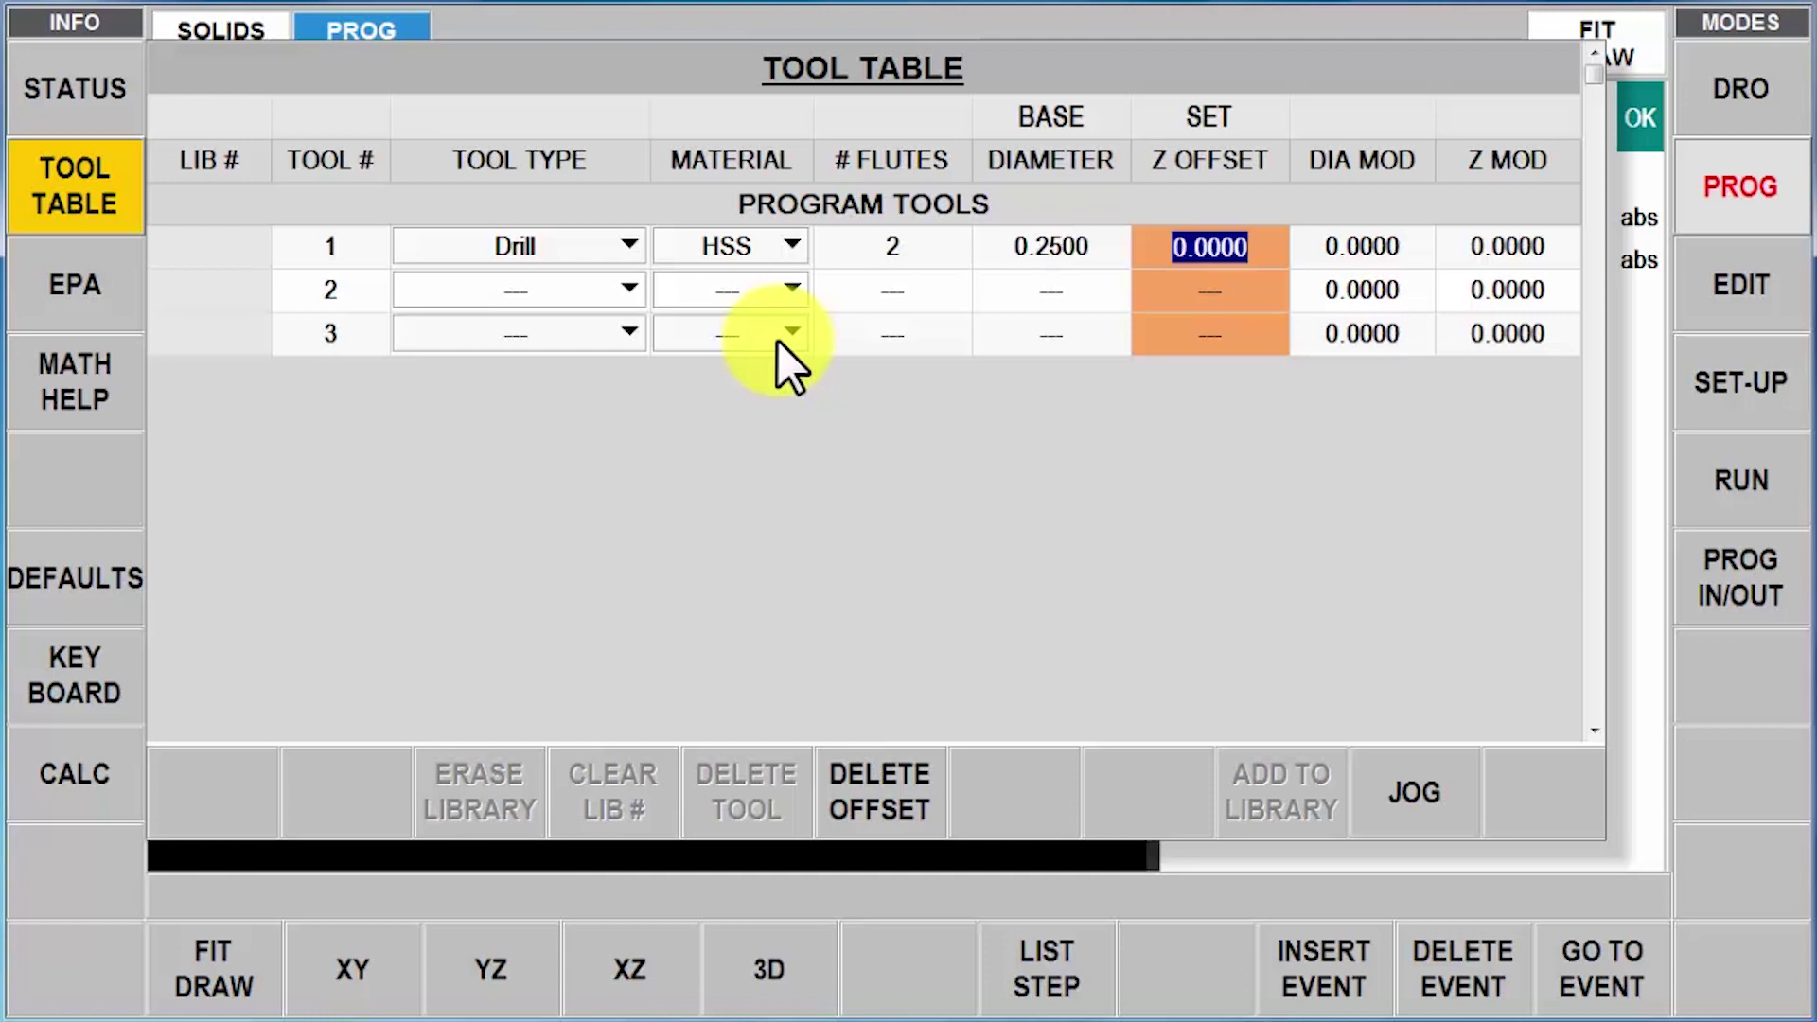
key("Return")
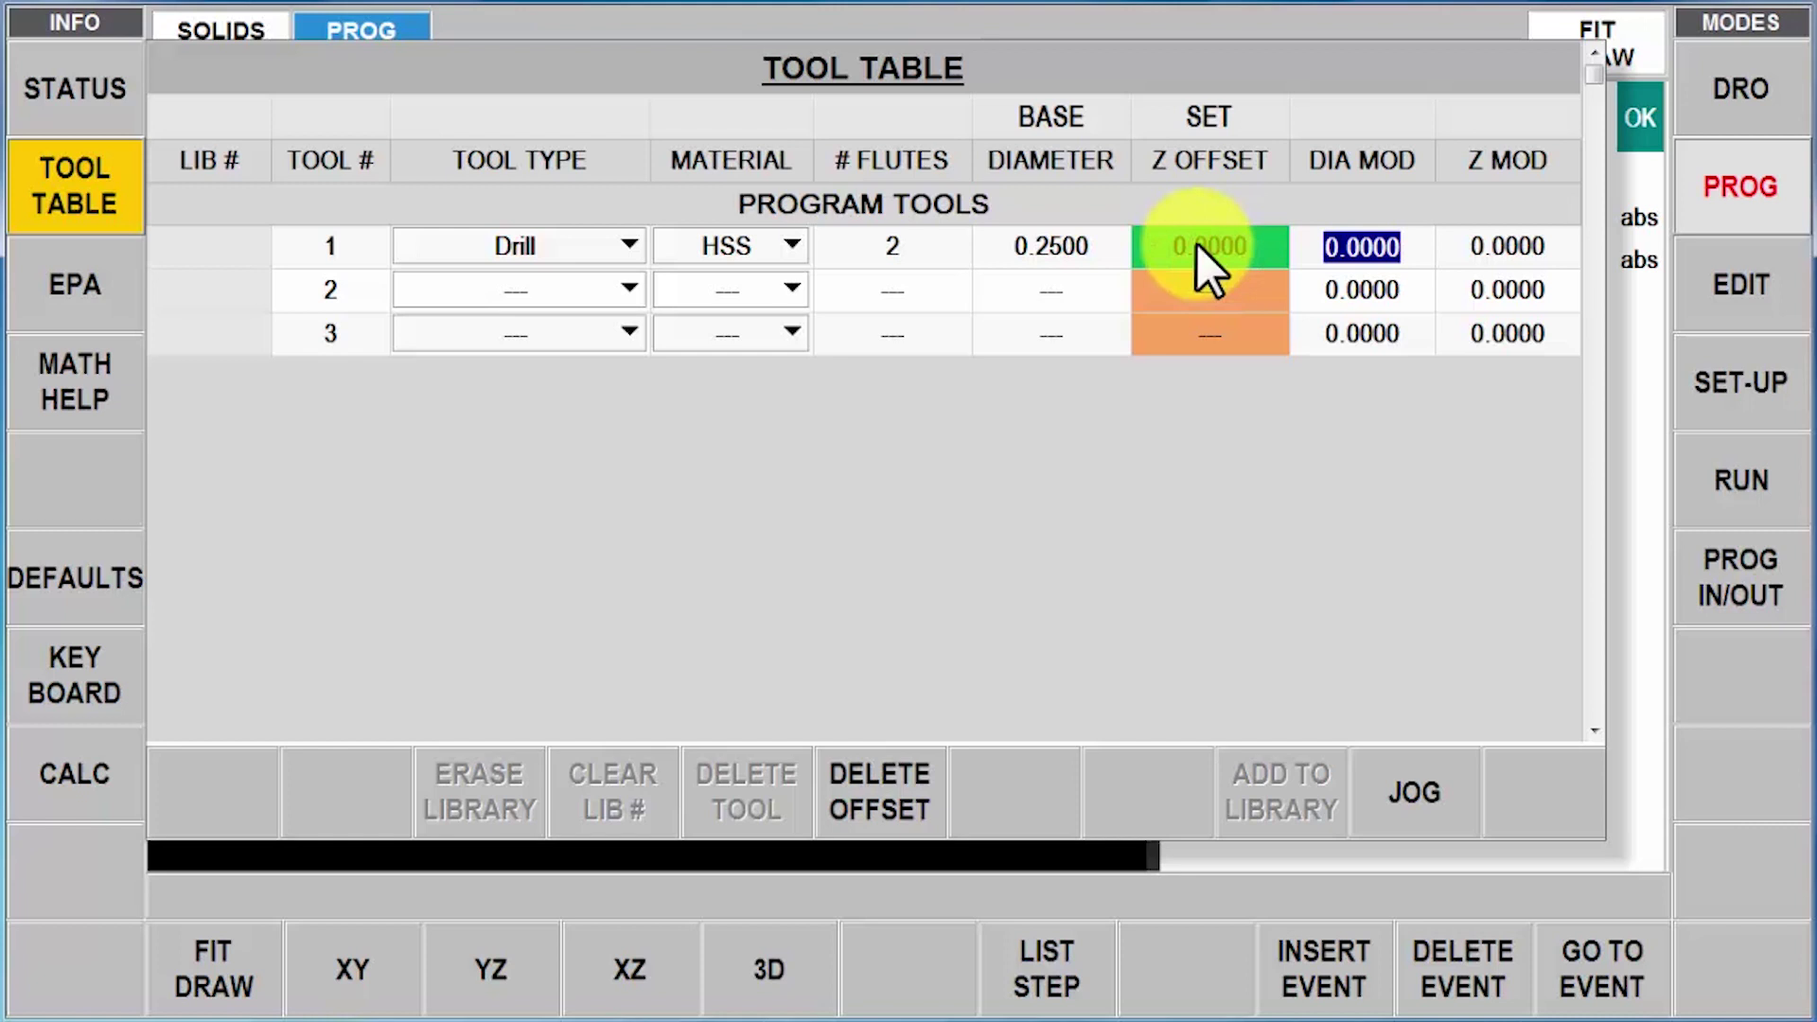
Define tool 2 as a 3-flute carbide Finish End Mill, 1.0000 diameter, Z offset 0.0000
left_click(630, 289)
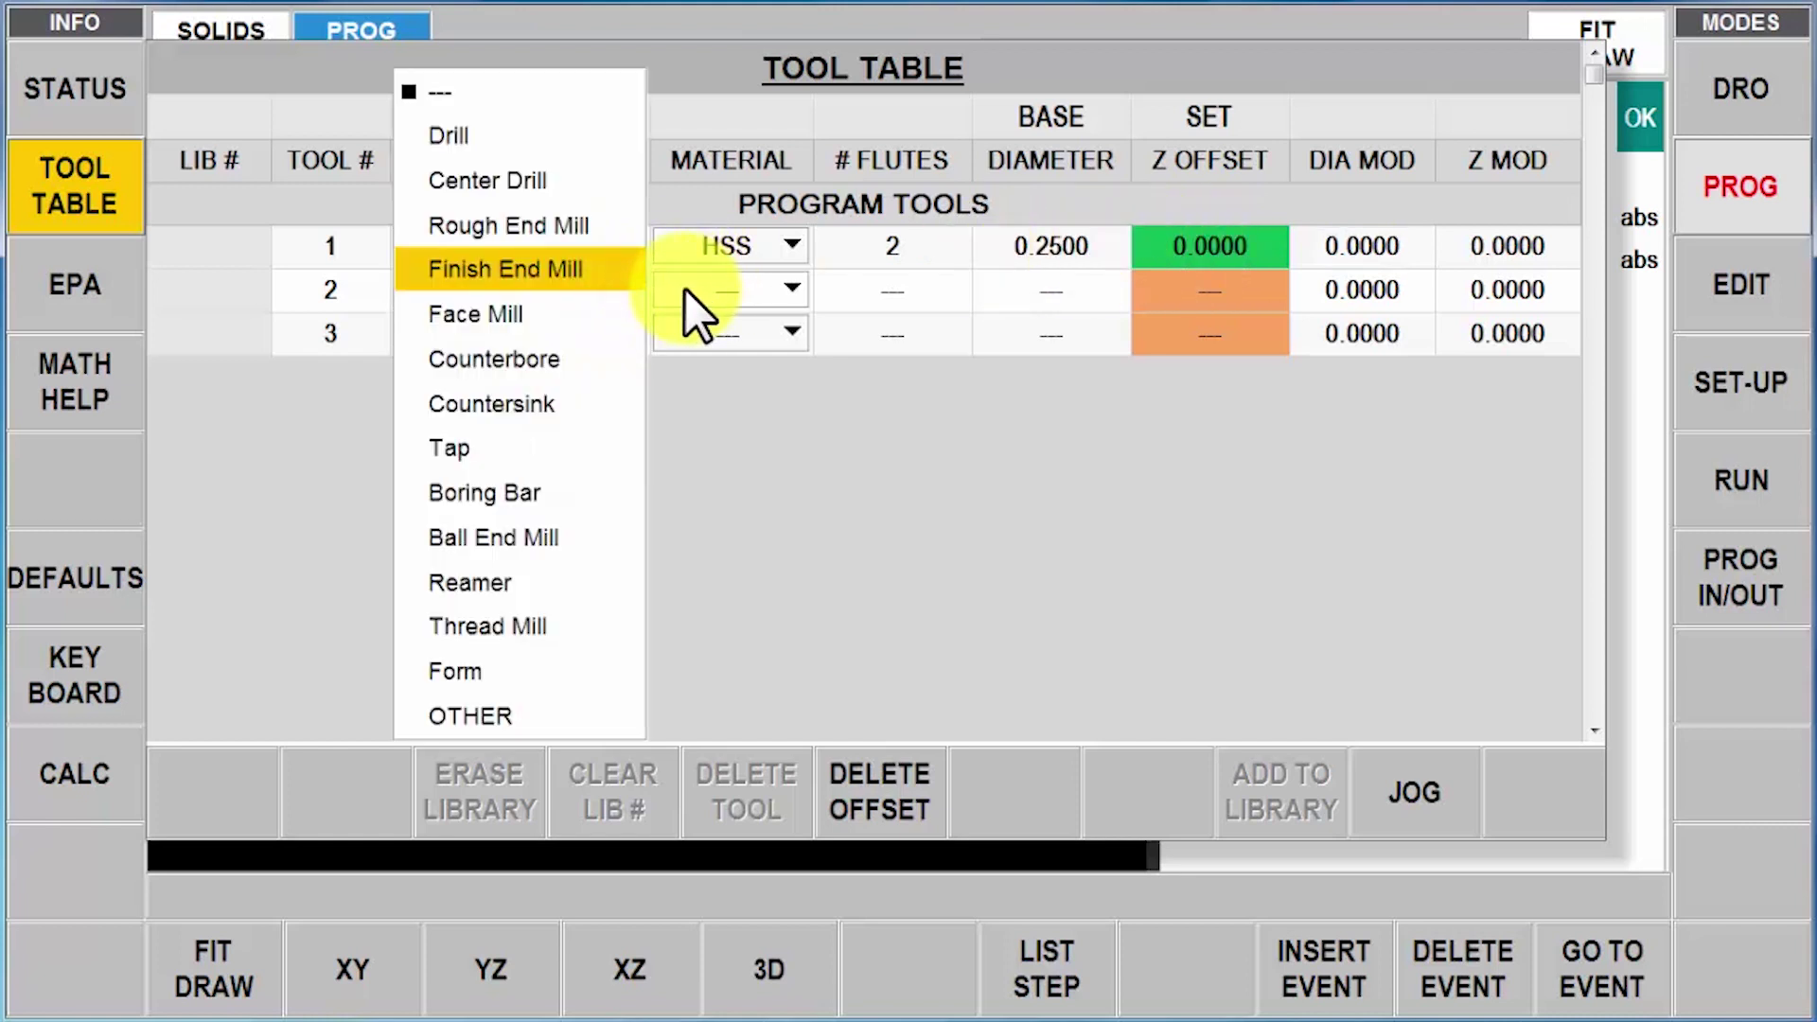
left_click(473, 273)
left_click(782, 293)
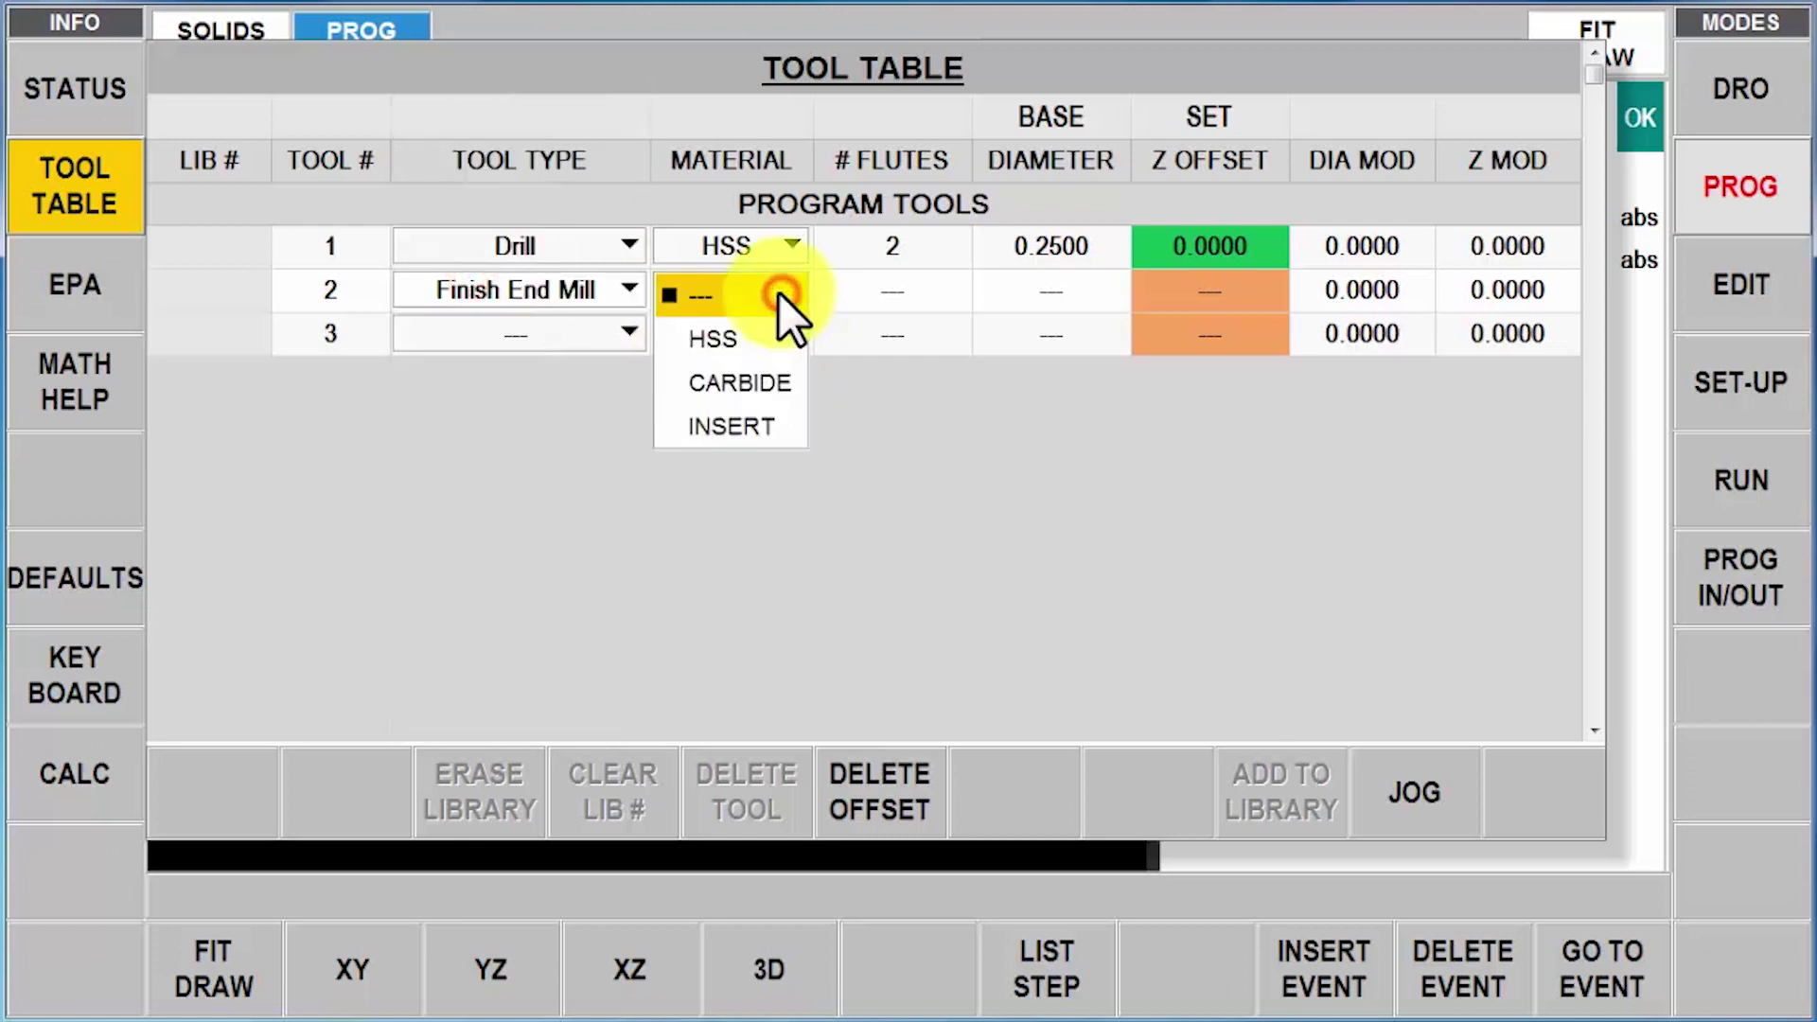
left_click(738, 382)
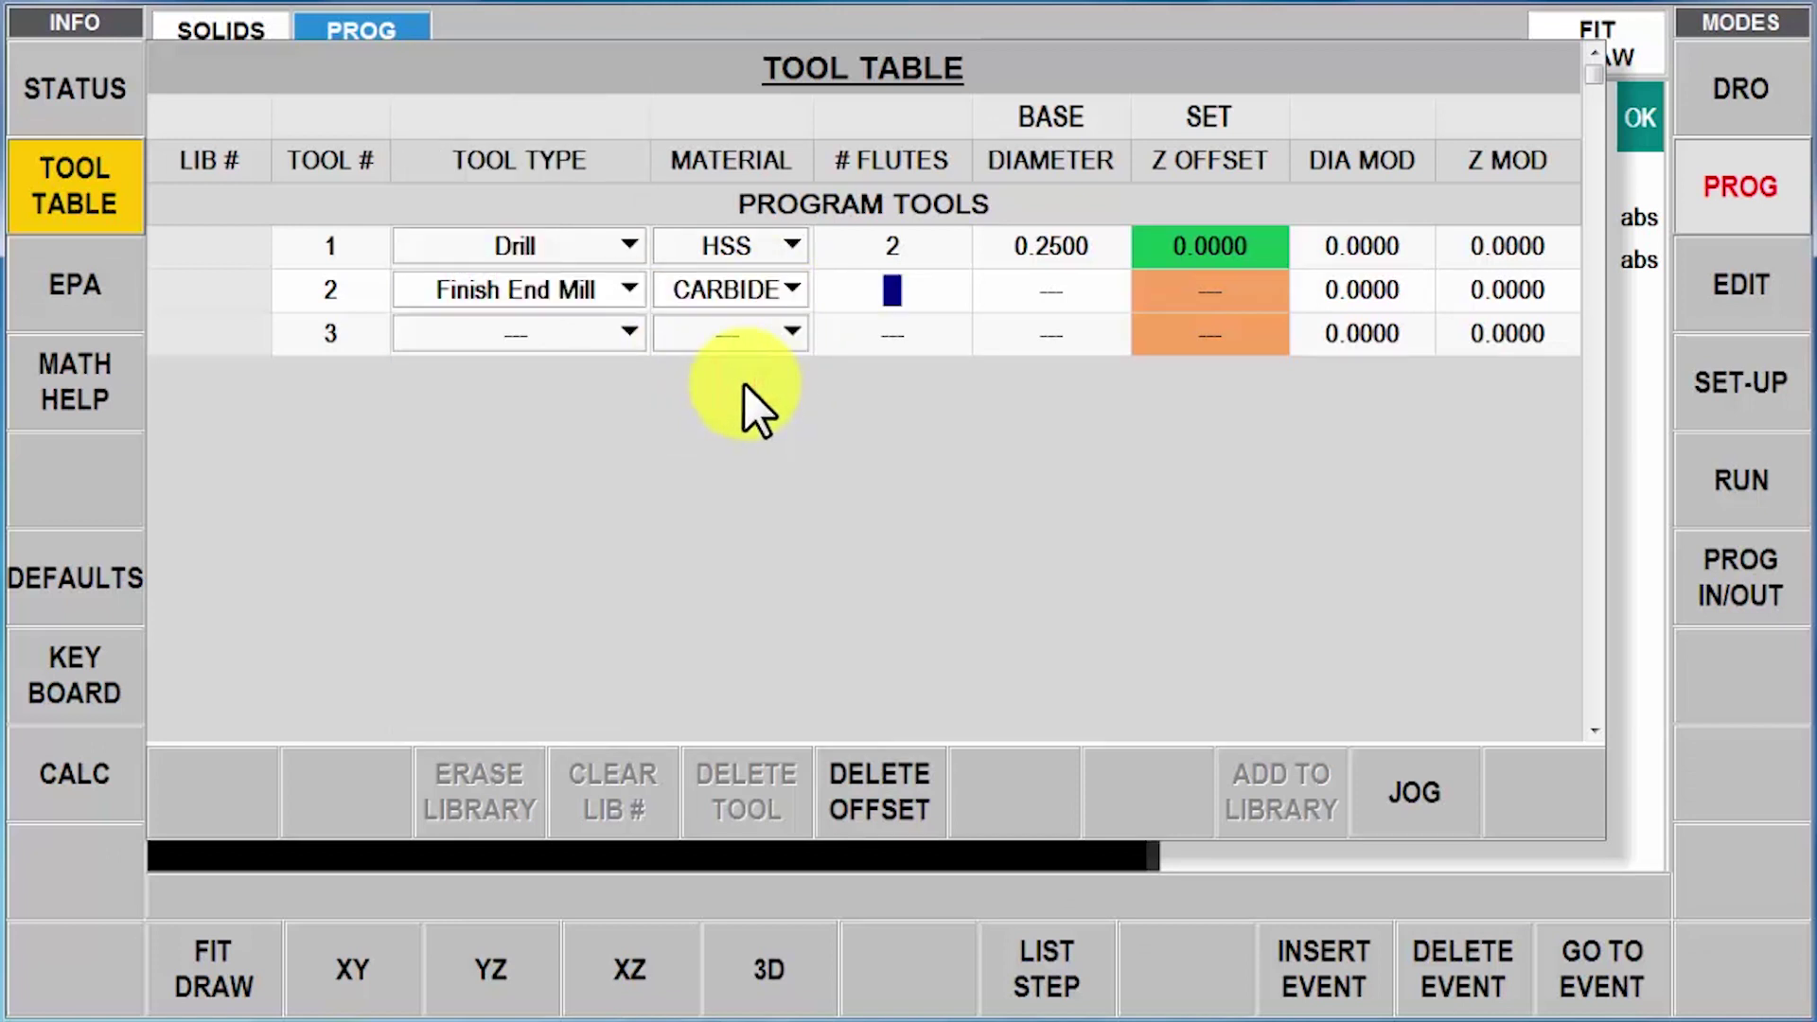
type("3")
key("Return")
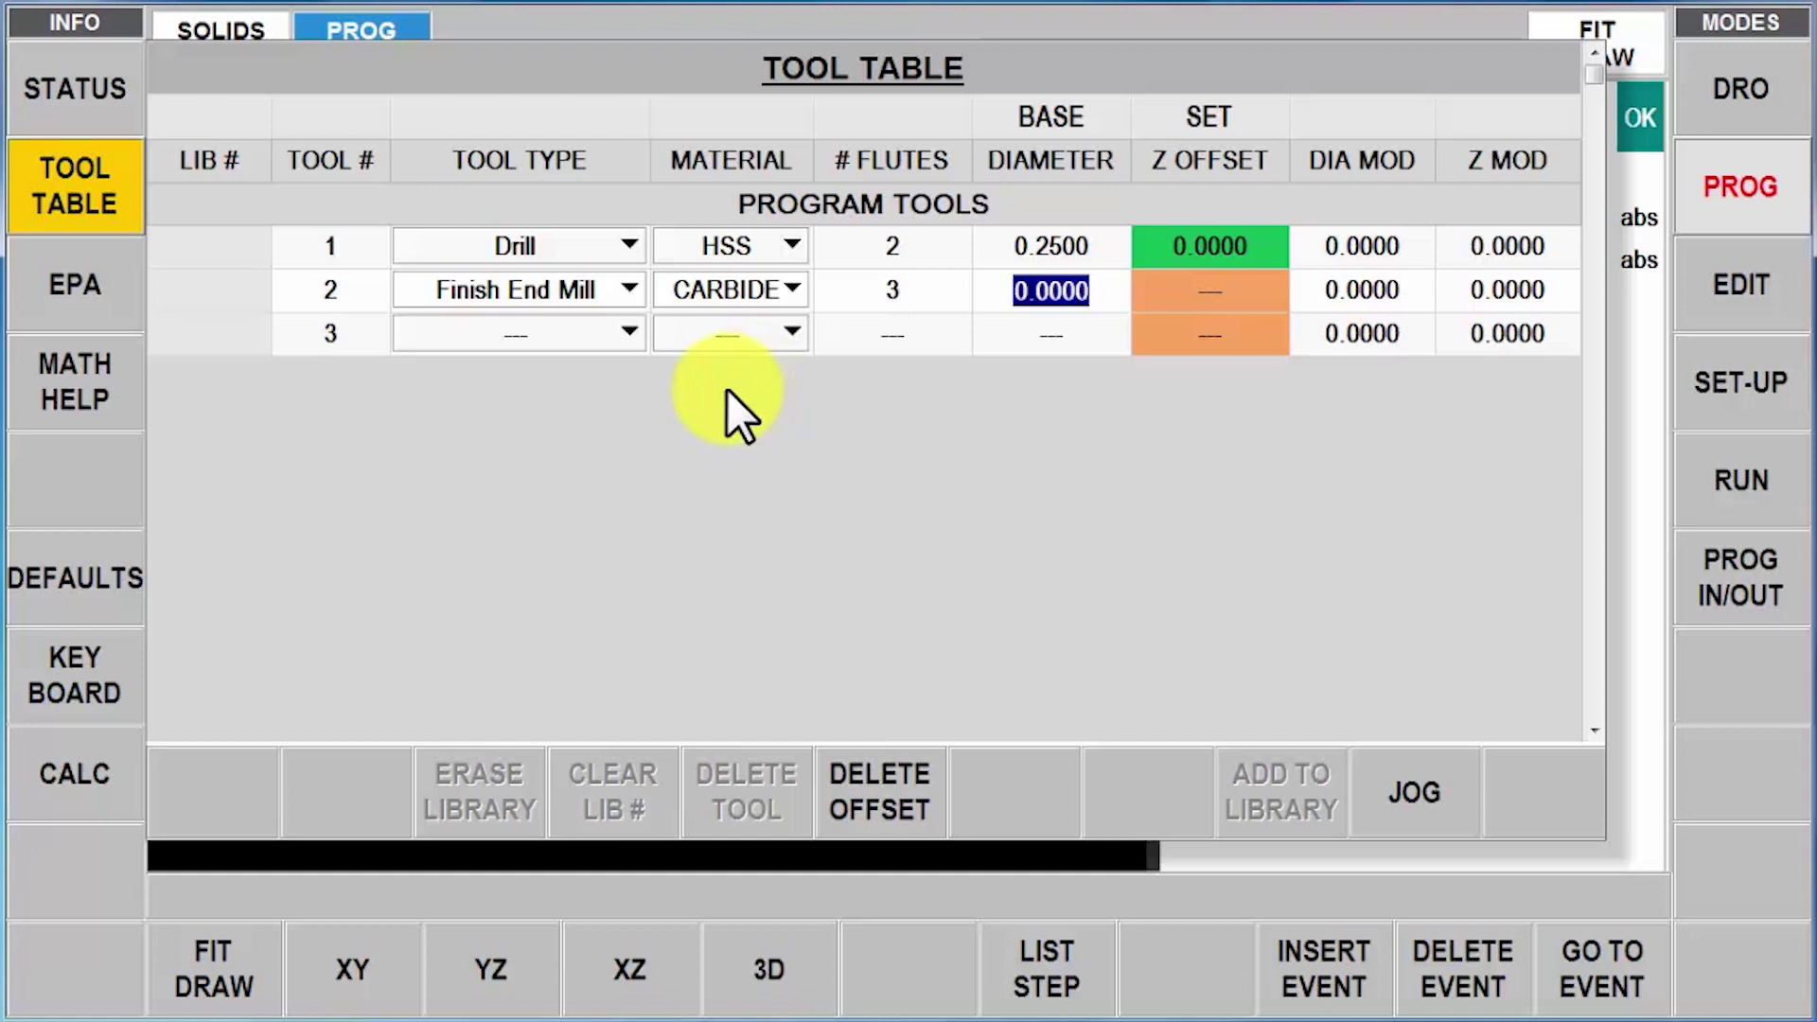
type("1")
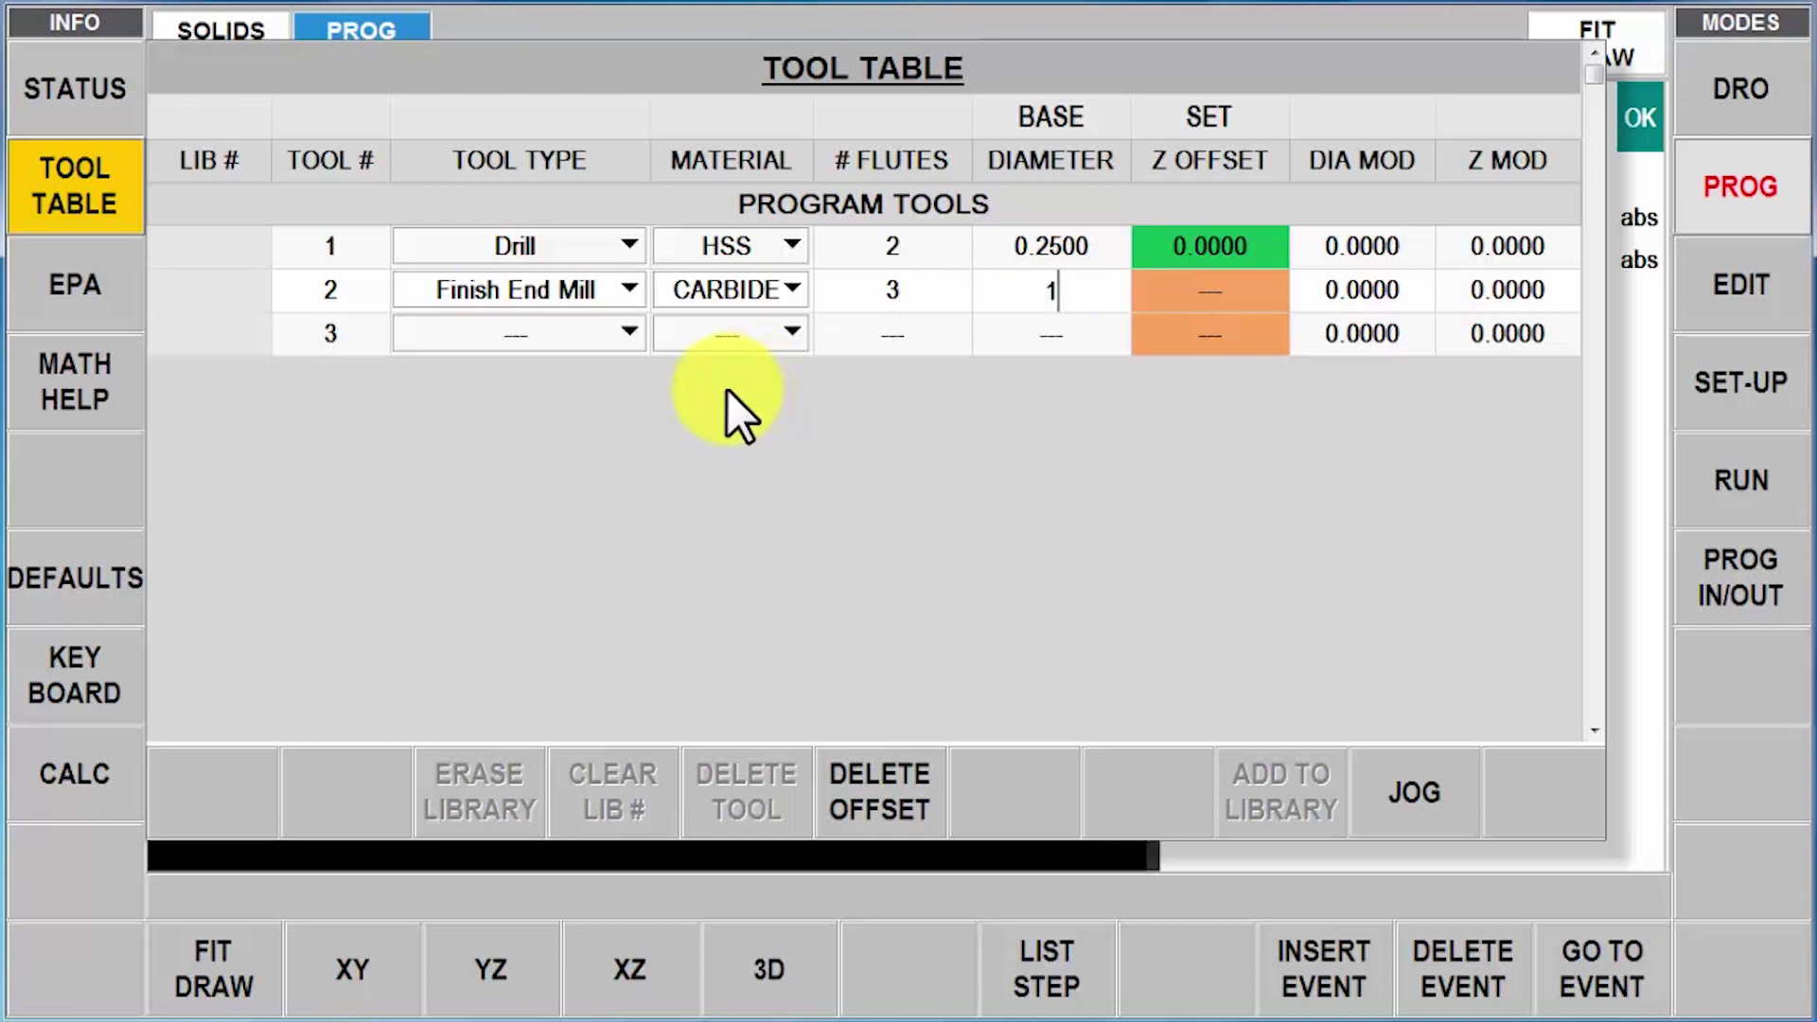
key("Return")
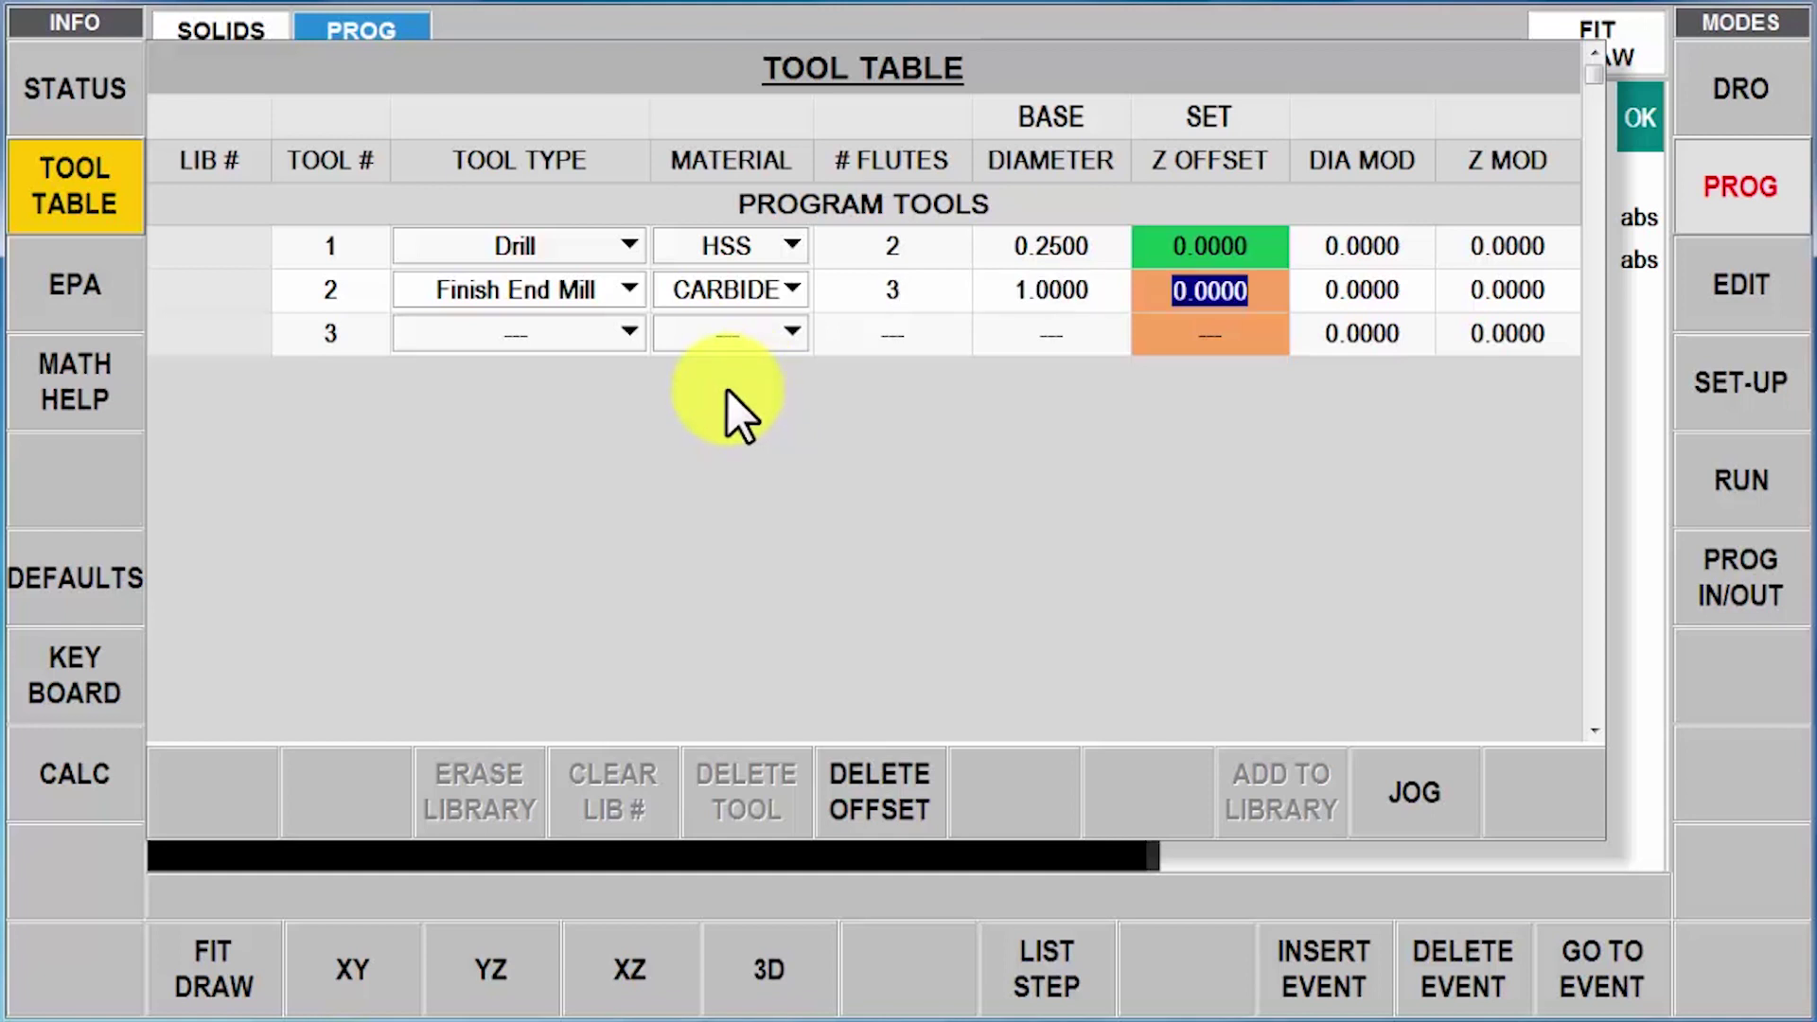
key("Return")
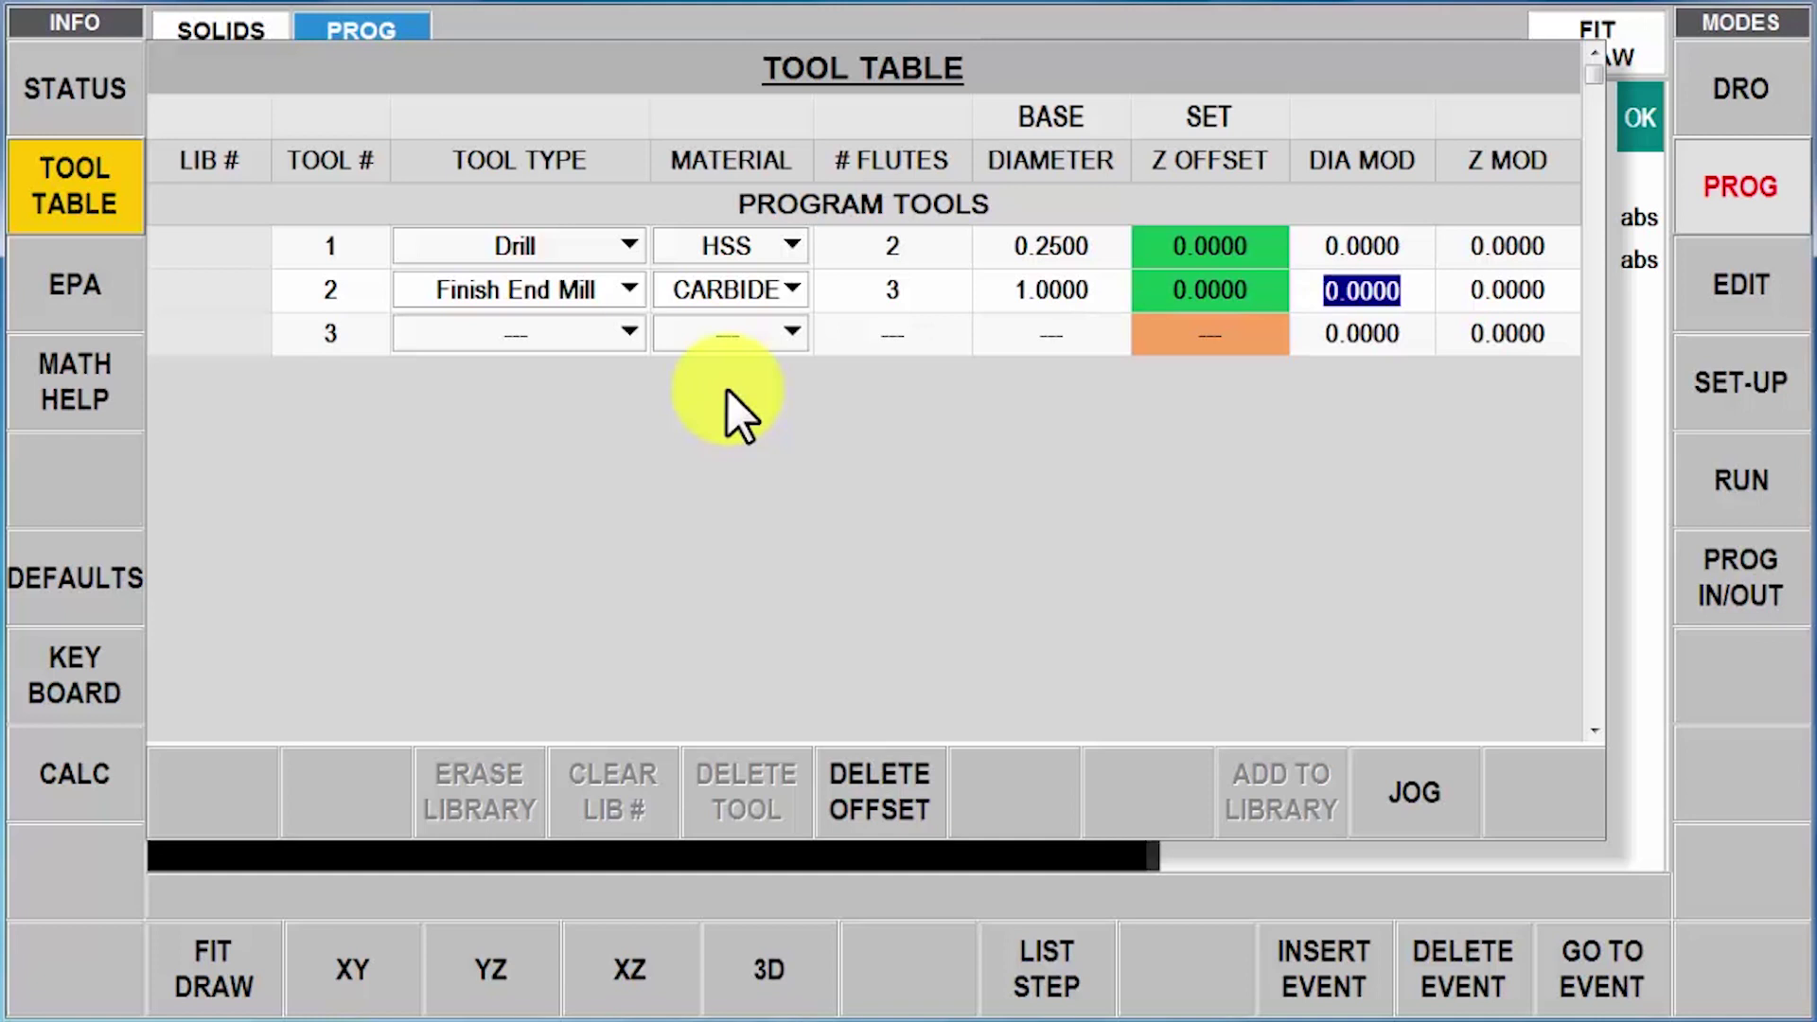
Define tool 3 as a 3-flute carbide Finish End Mill, 0.2500 diameter, with Z offset set
left_click(630, 331)
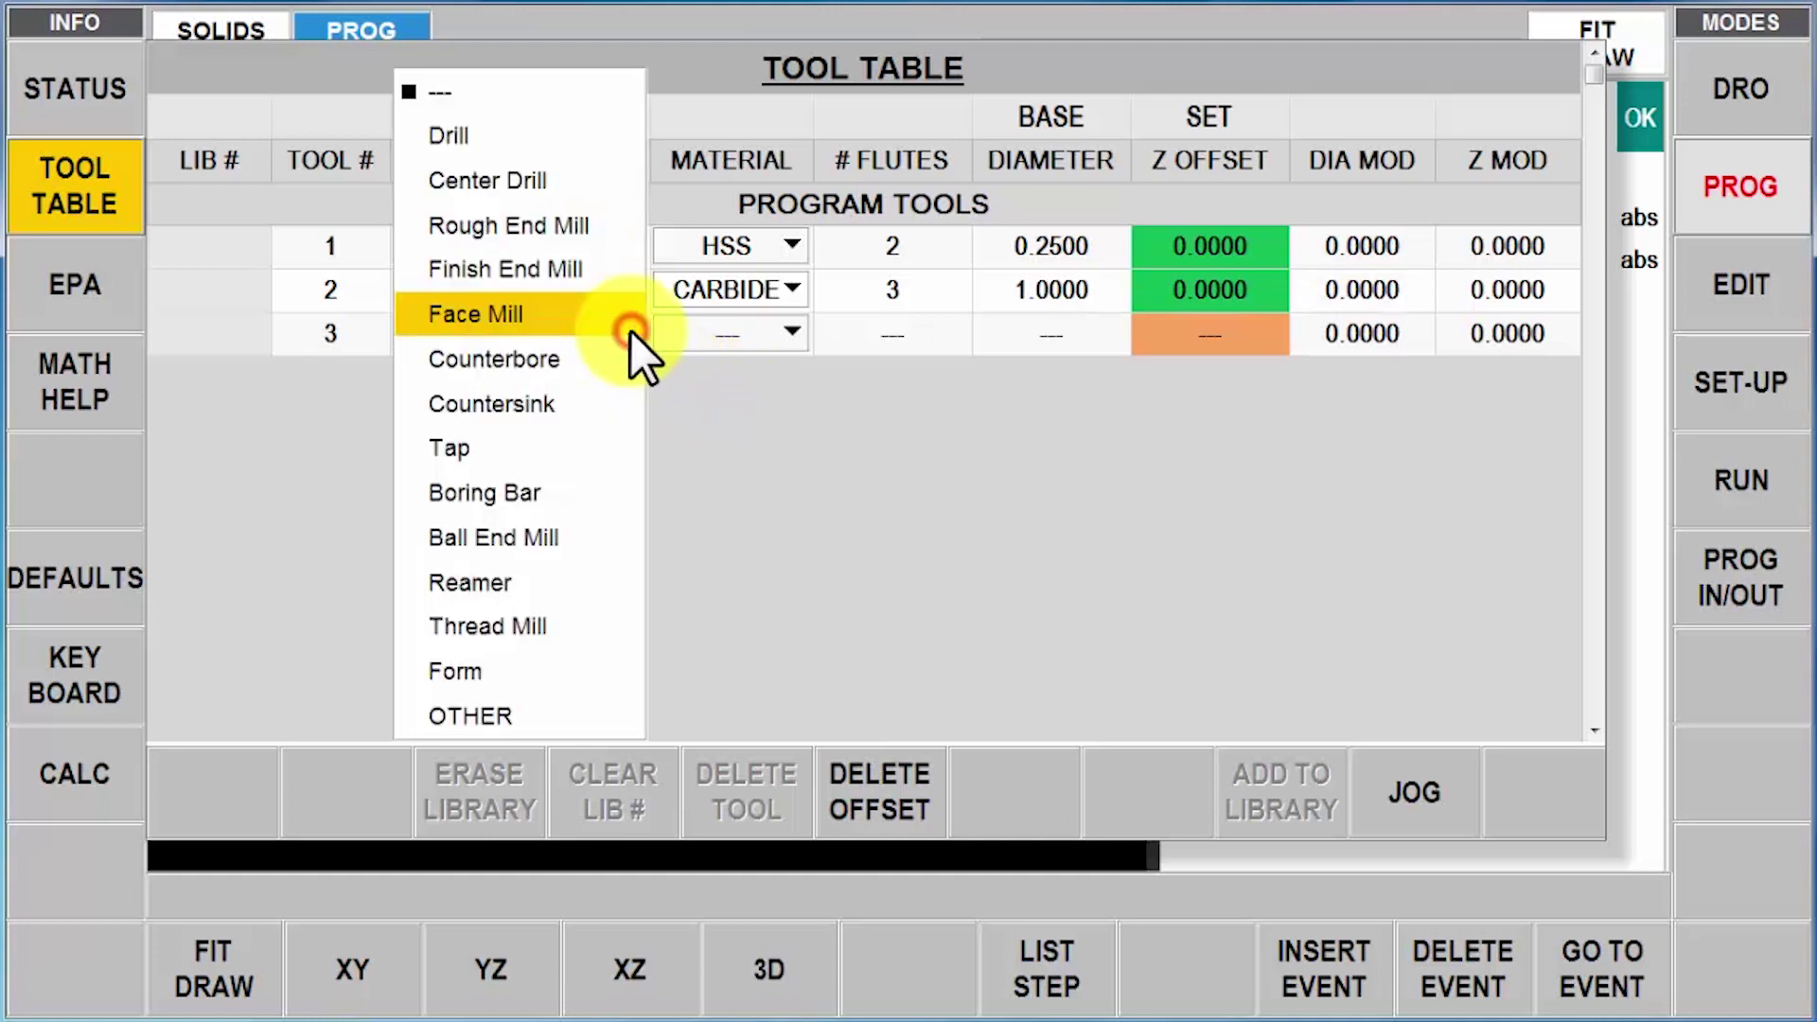
left_click(561, 278)
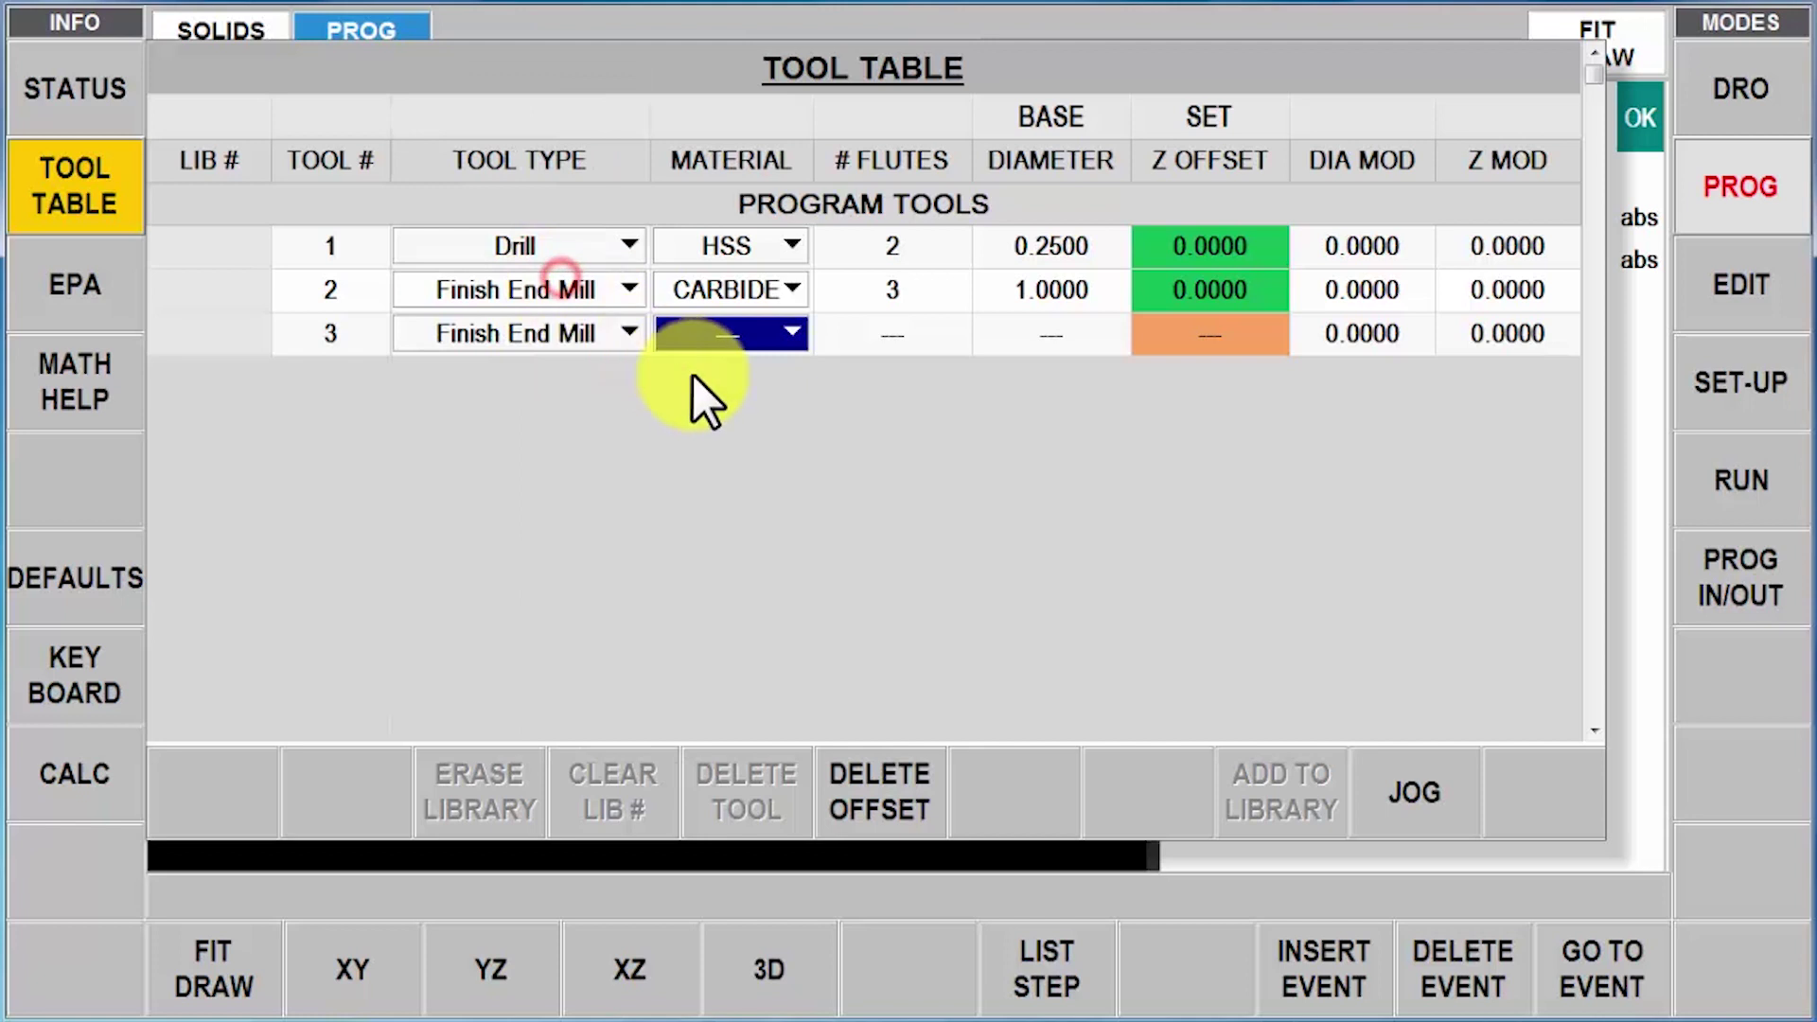
left_click(795, 330)
left_click(746, 431)
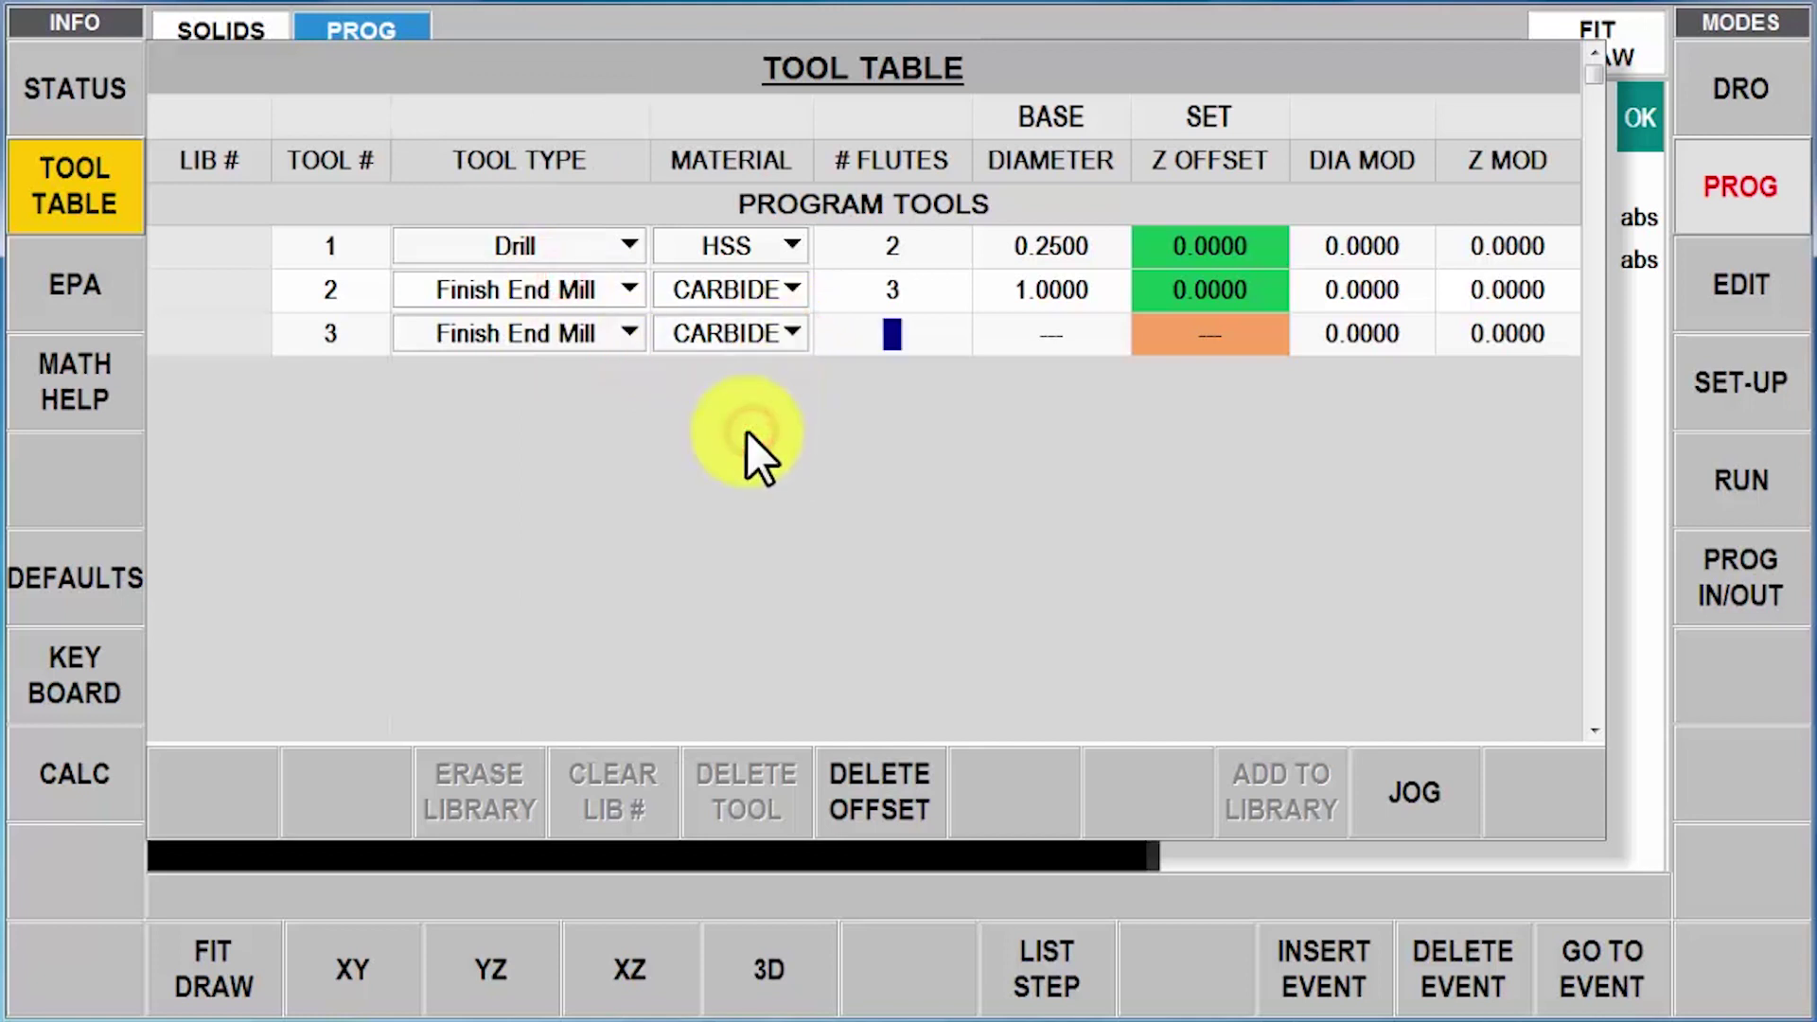
type("3")
key("Return")
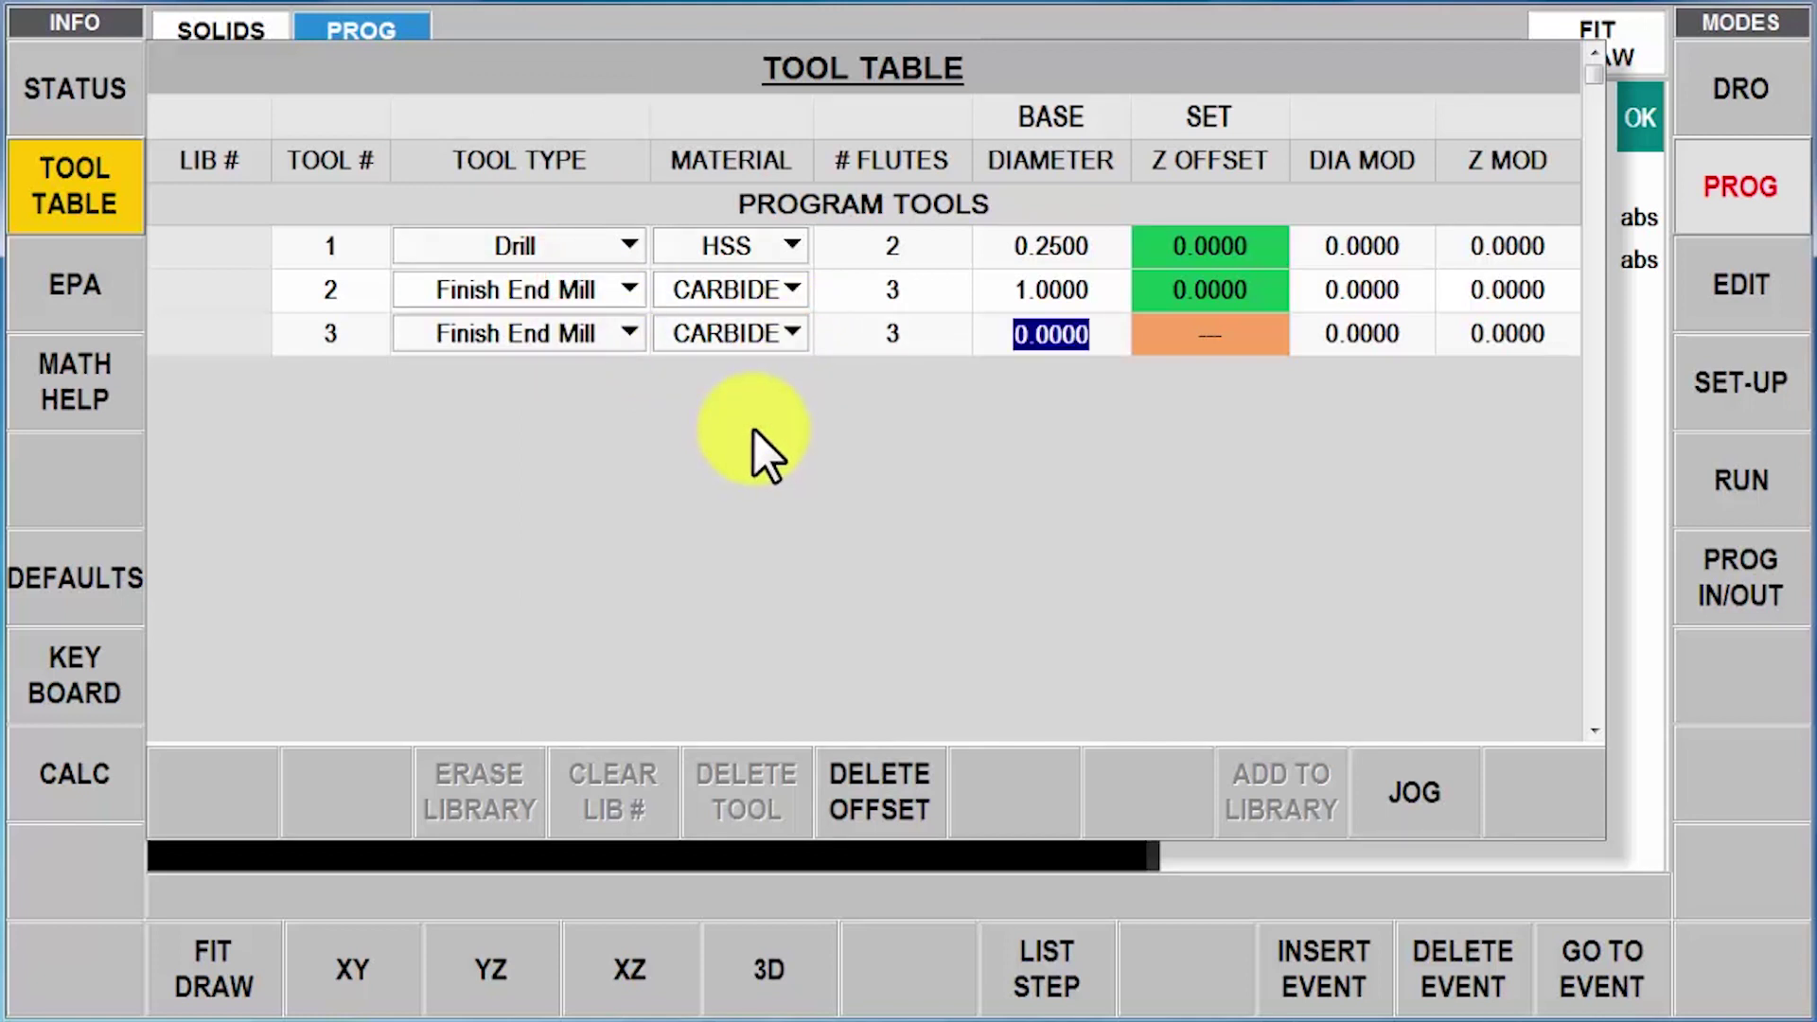
type(".25")
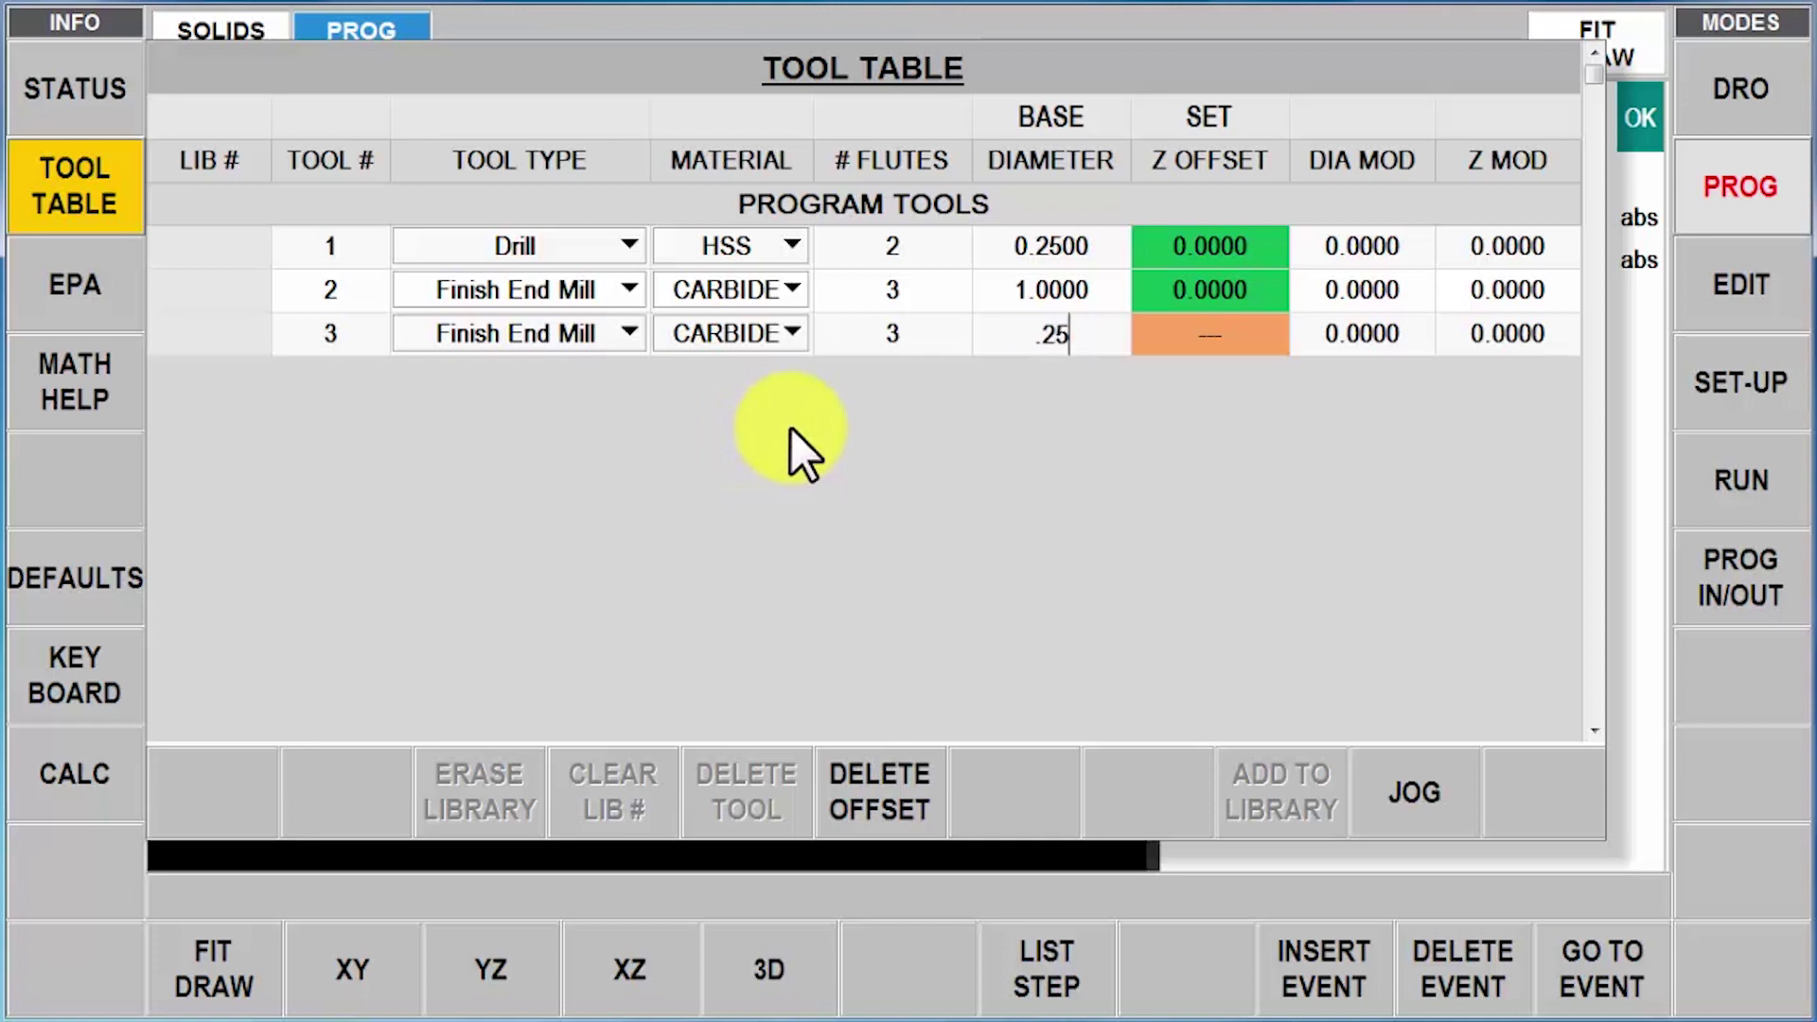
key("Return")
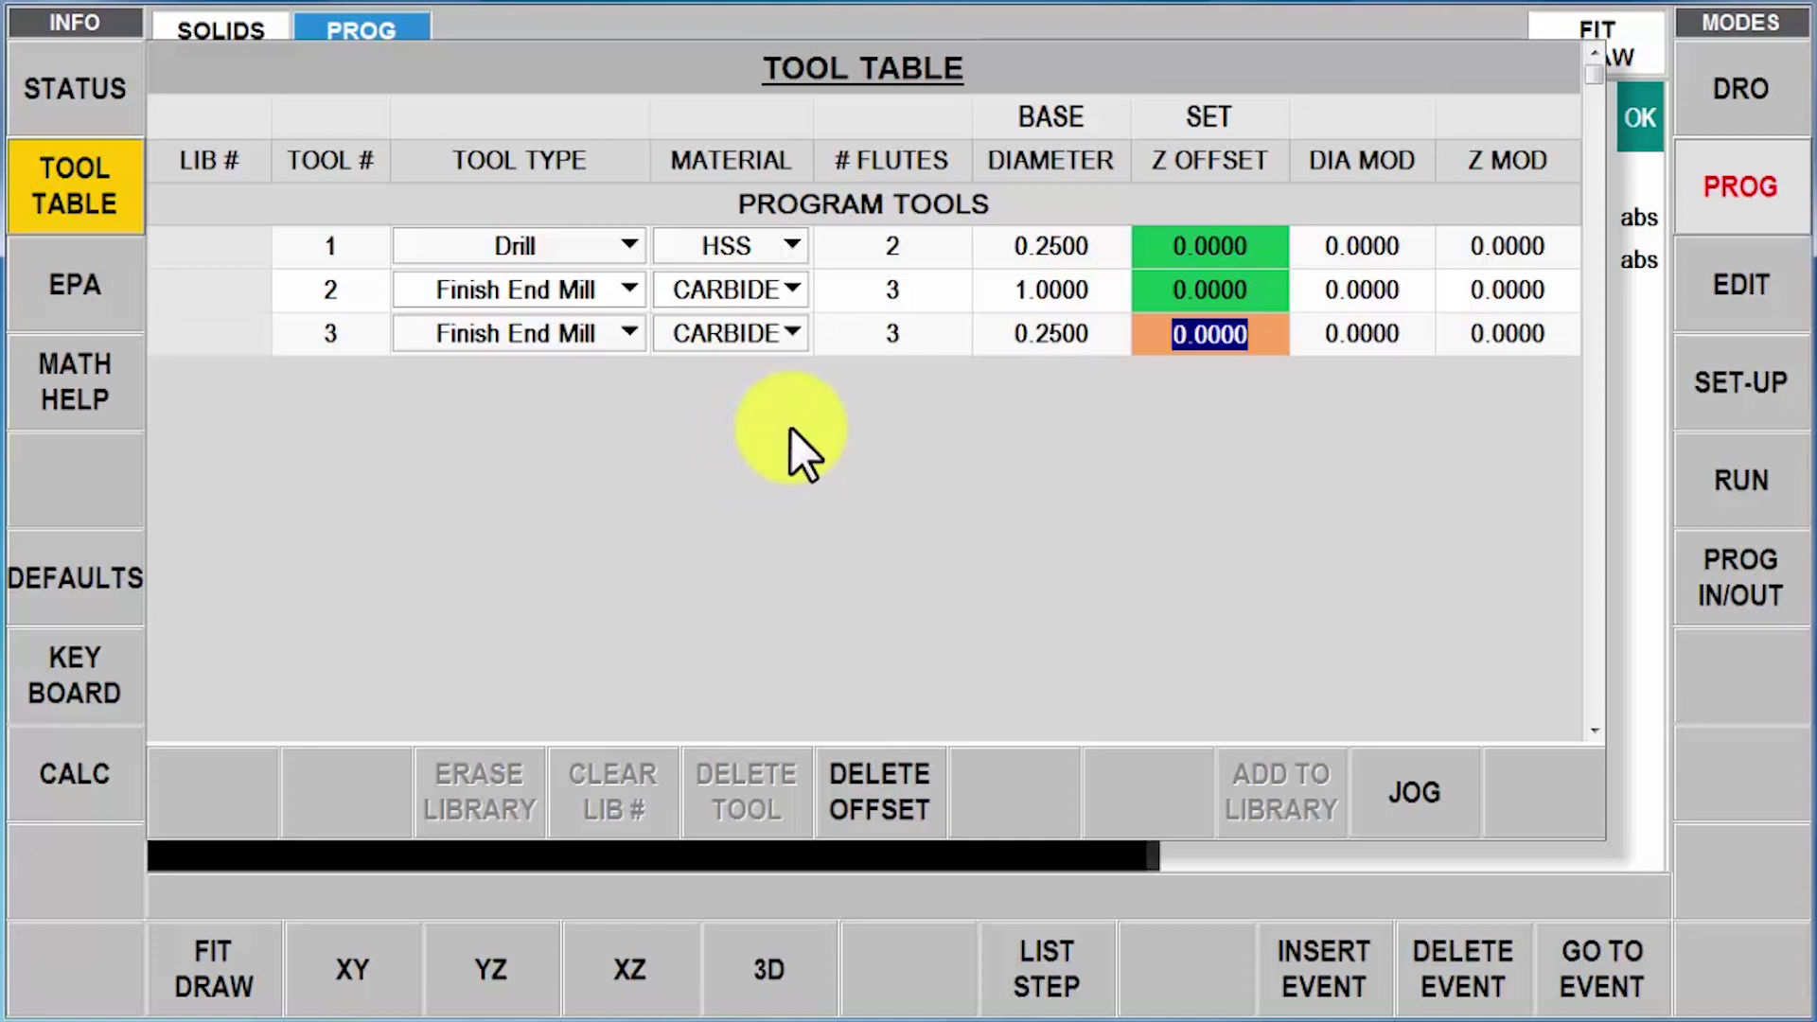
key("Return")
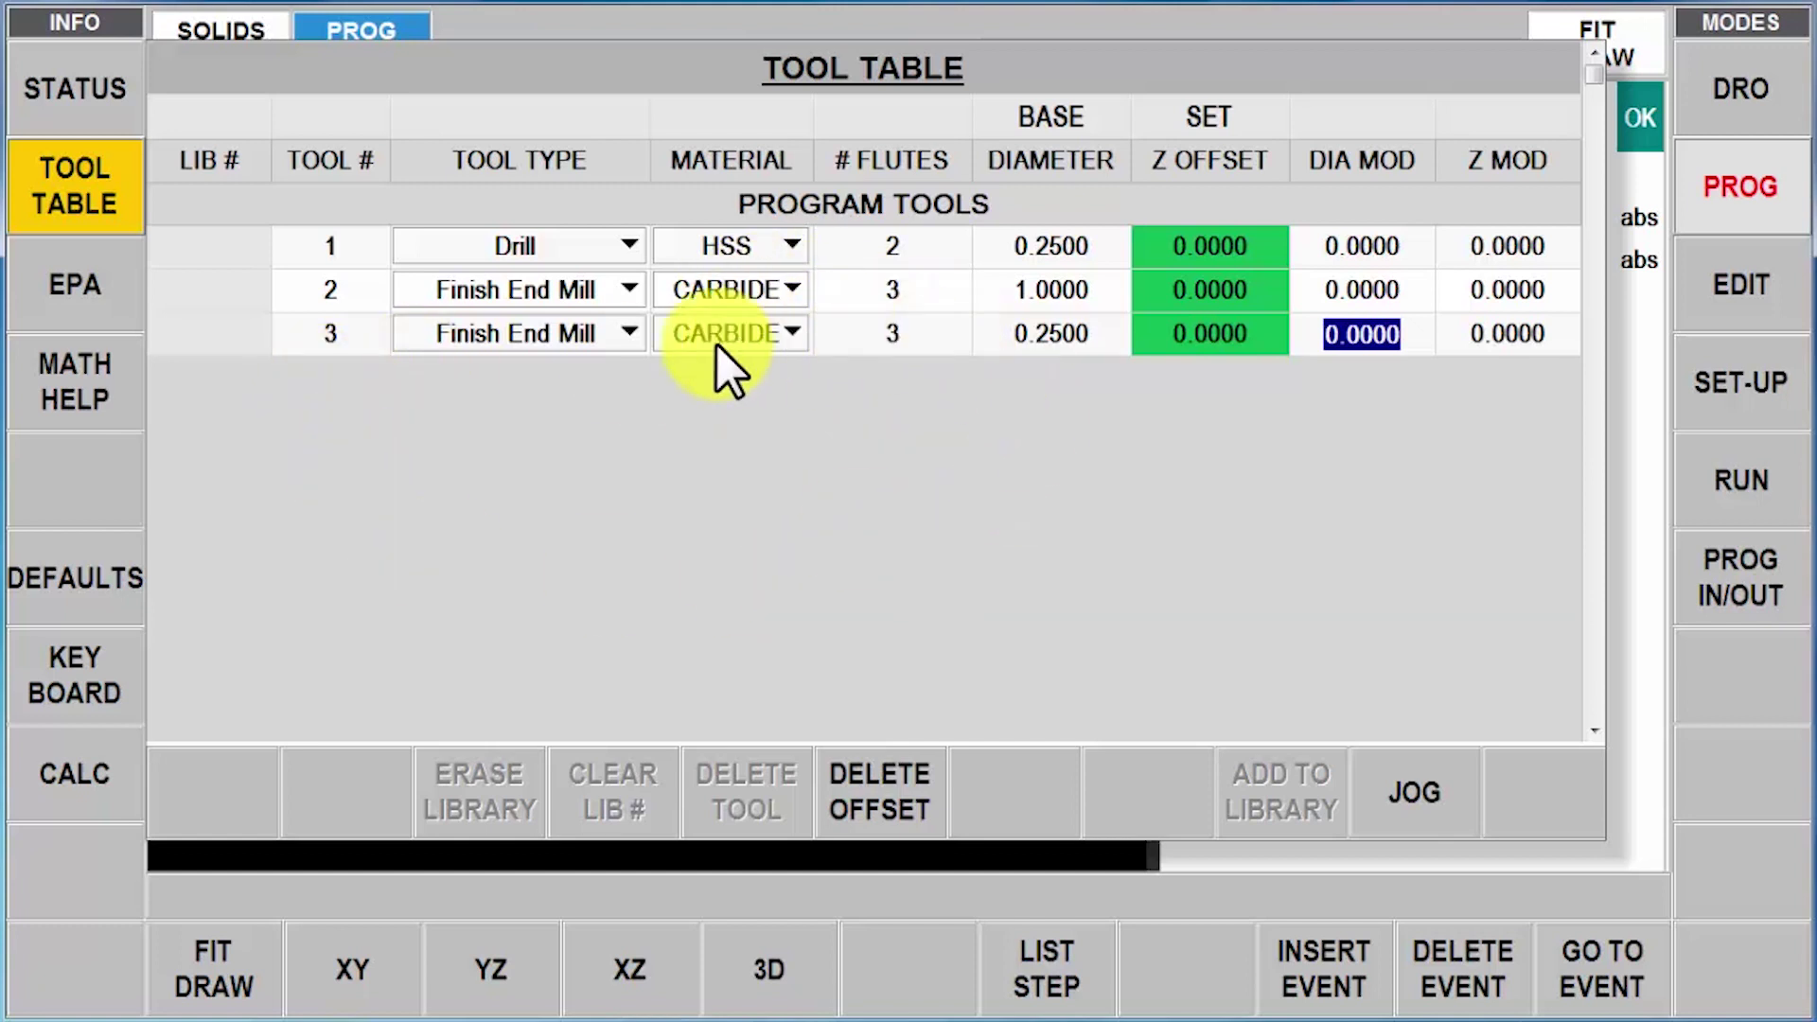
Close the tool table, view the part as solids, and switch to Set-Up mode
left_click(81, 194)
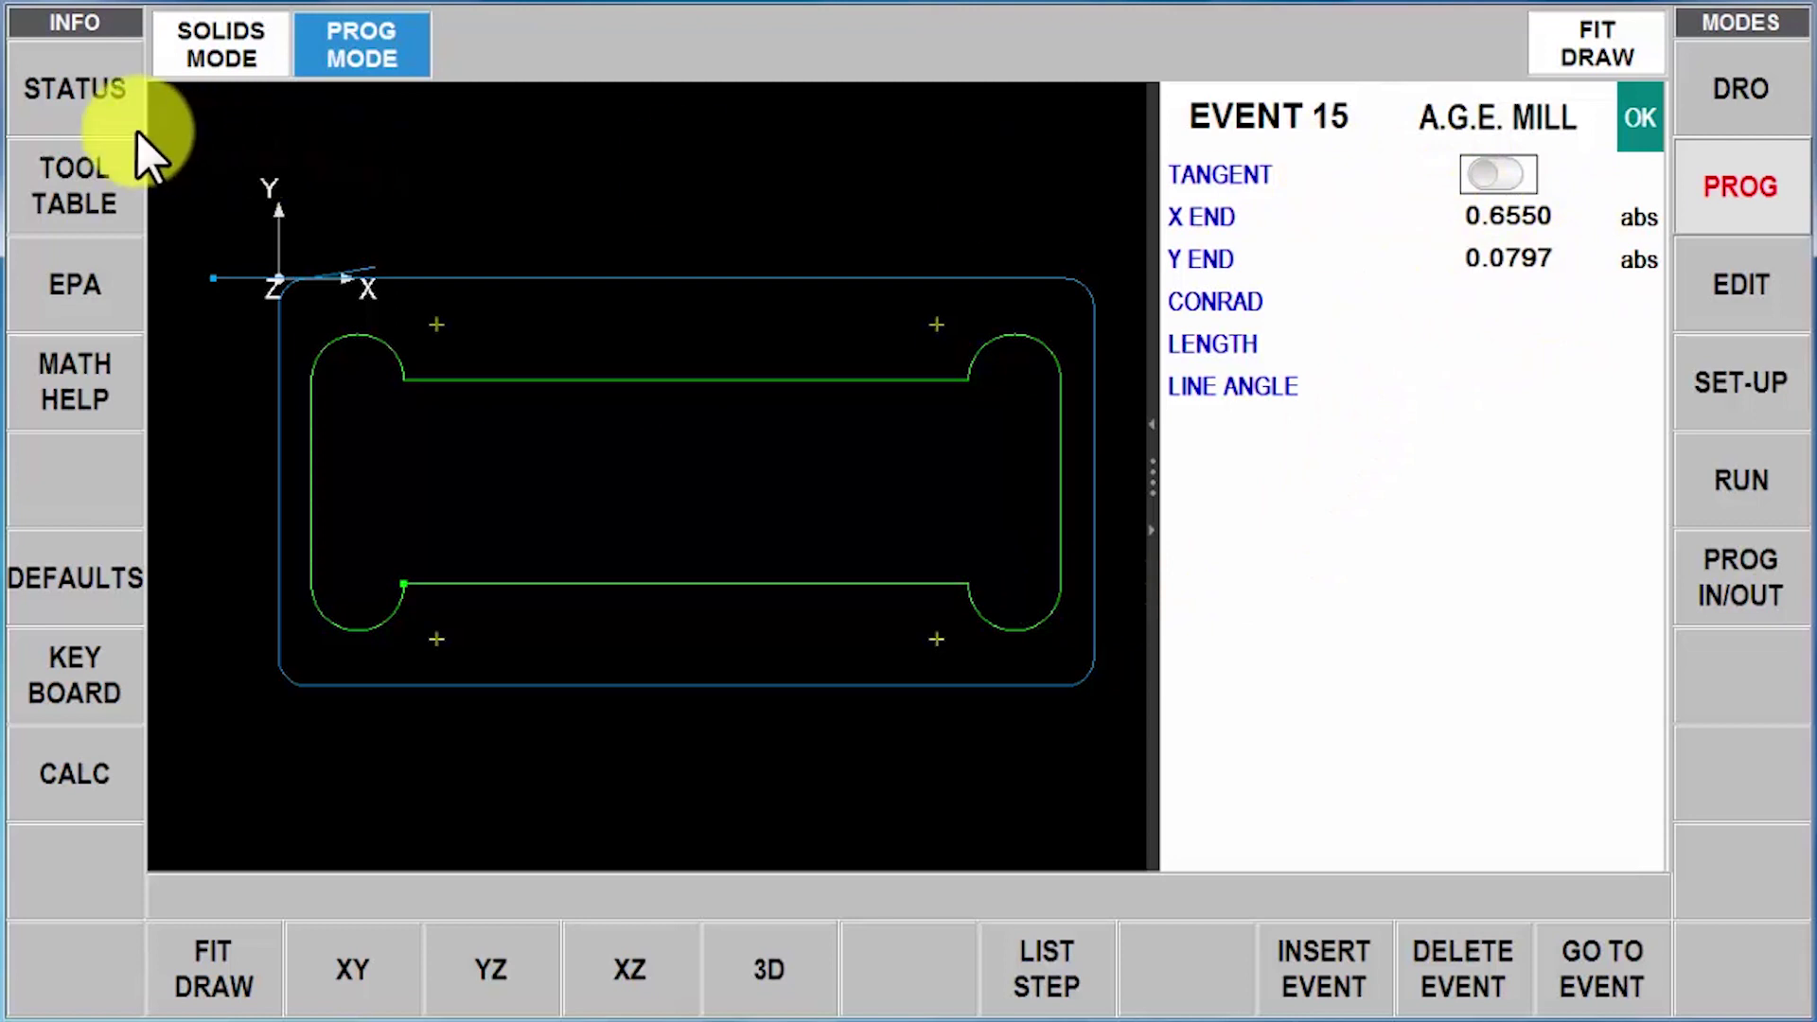
left_click(214, 57)
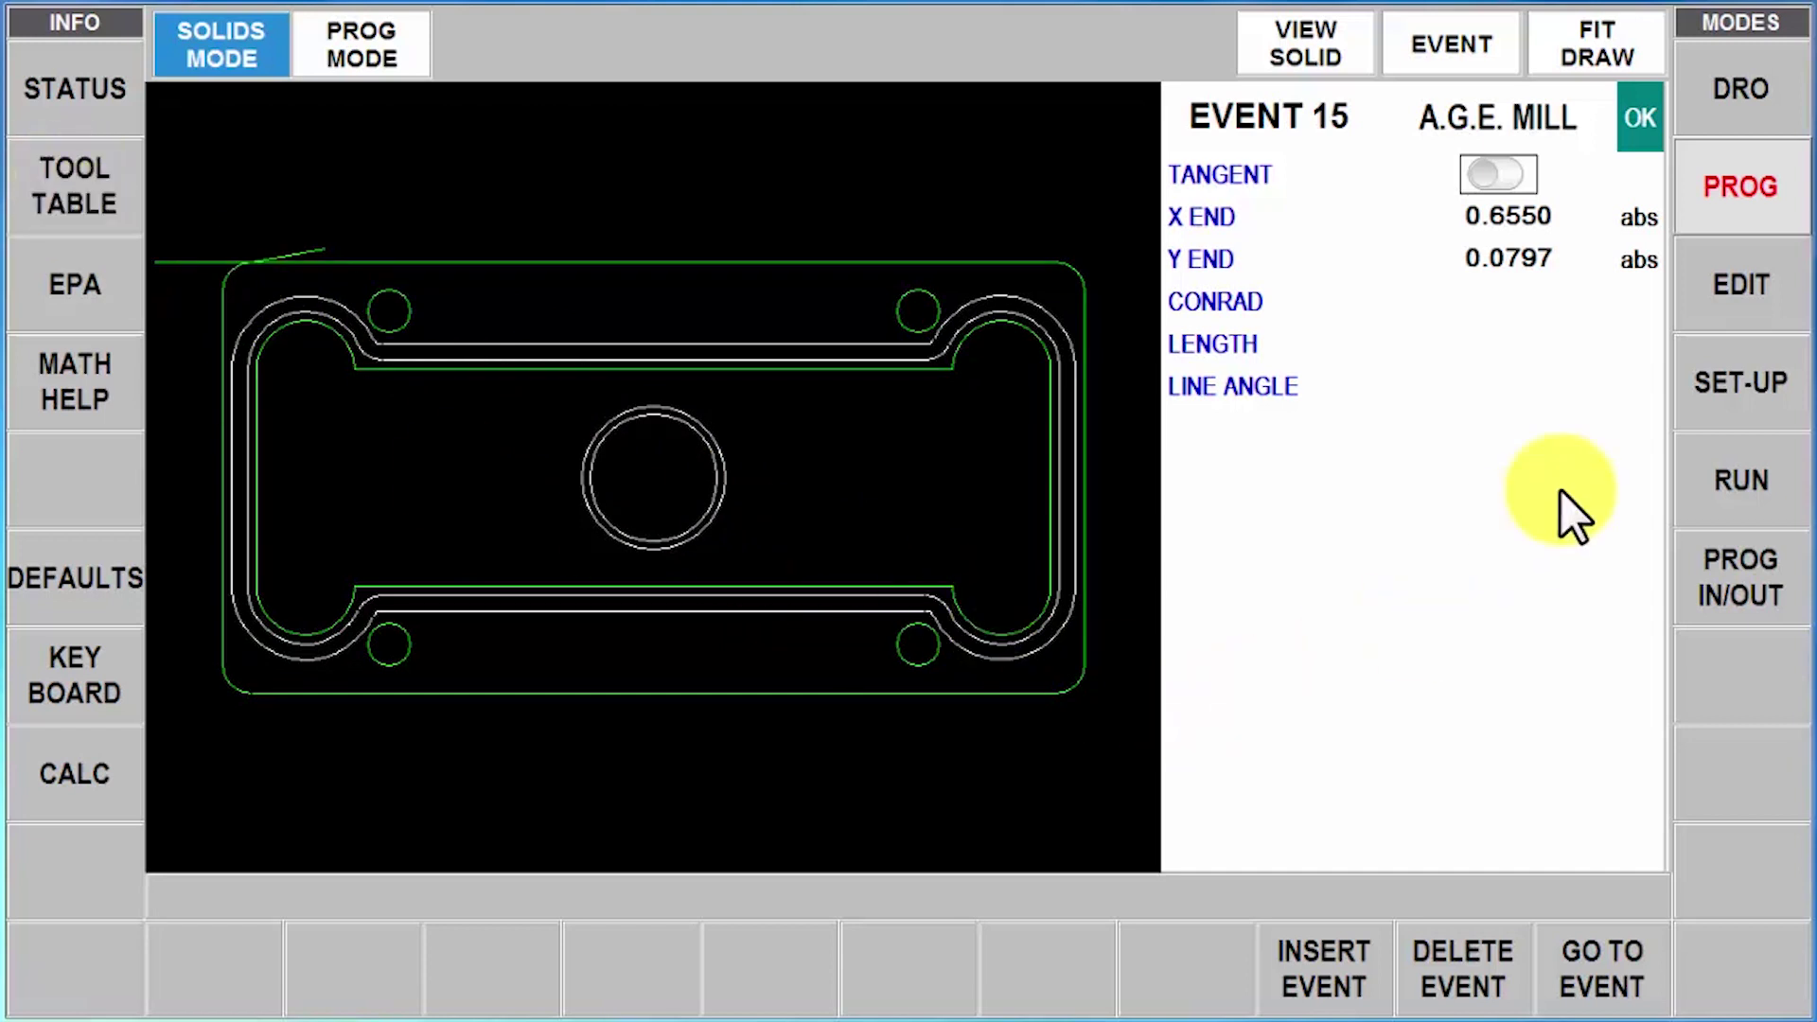
left_click(1729, 385)
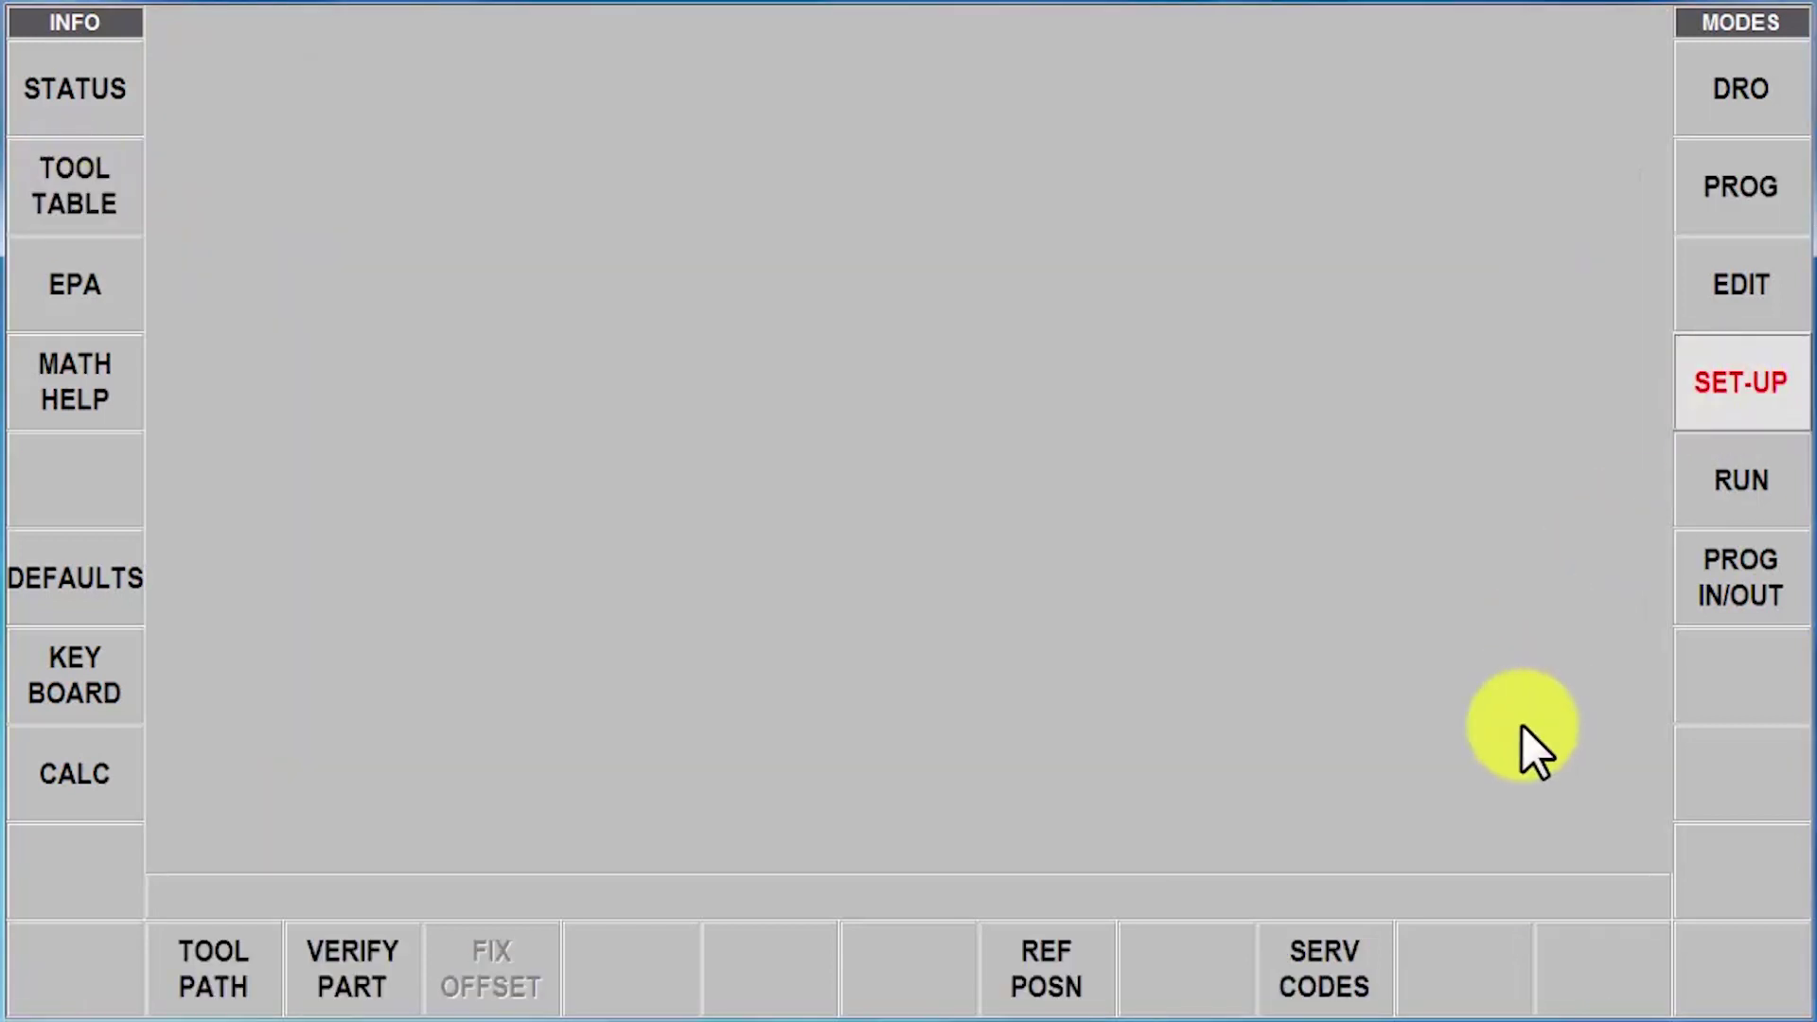
Set the Z retract reference position and calculate the tool path, estimated at 9:27
left_click(1012, 984)
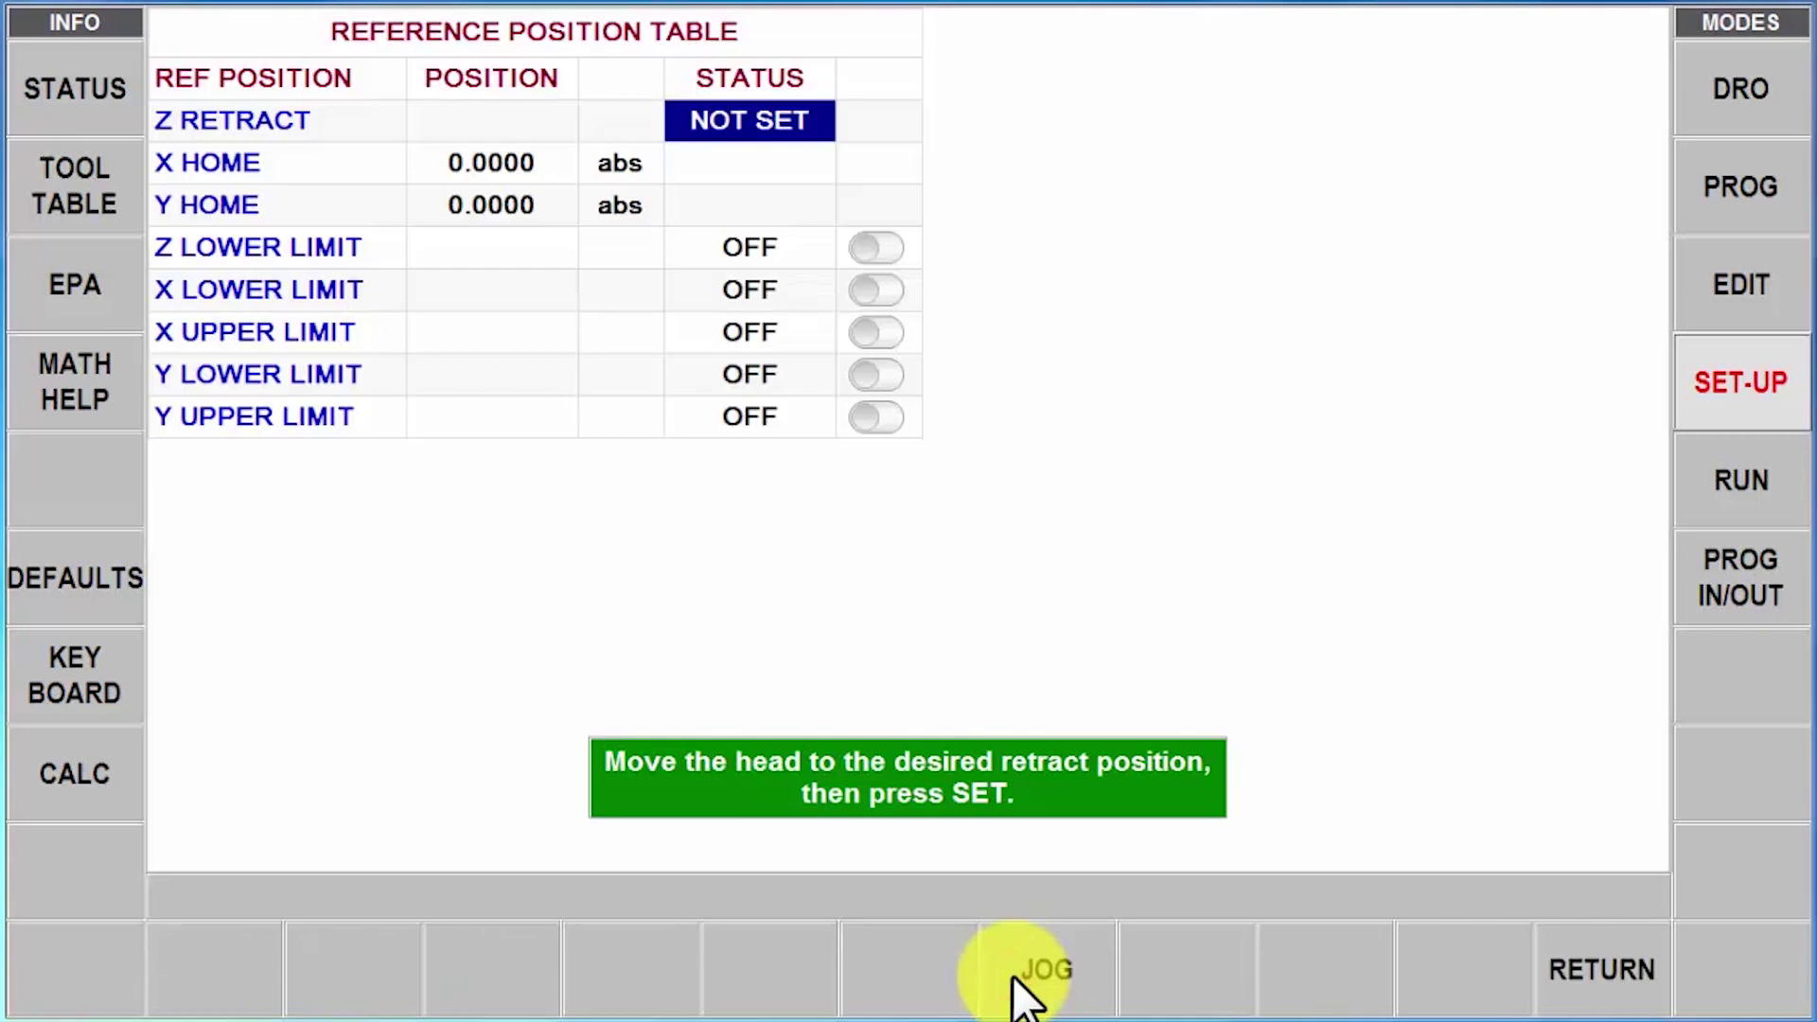
key("Return")
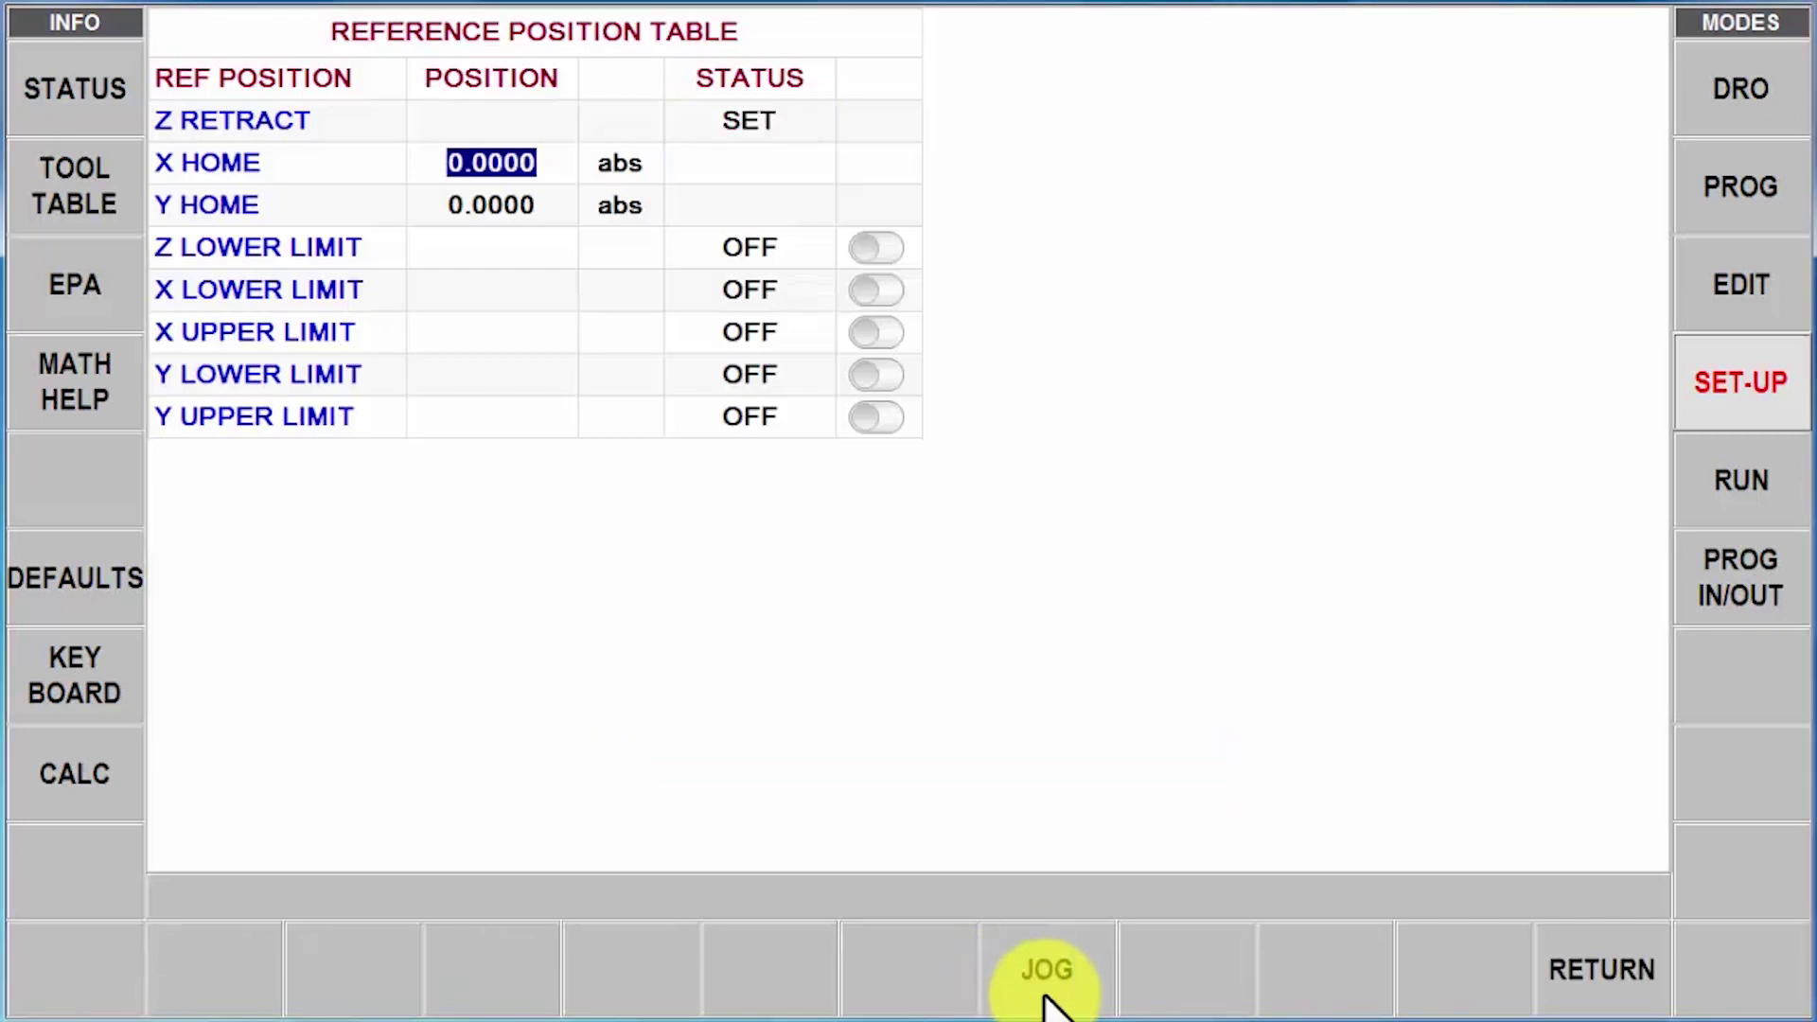
left_click(1596, 966)
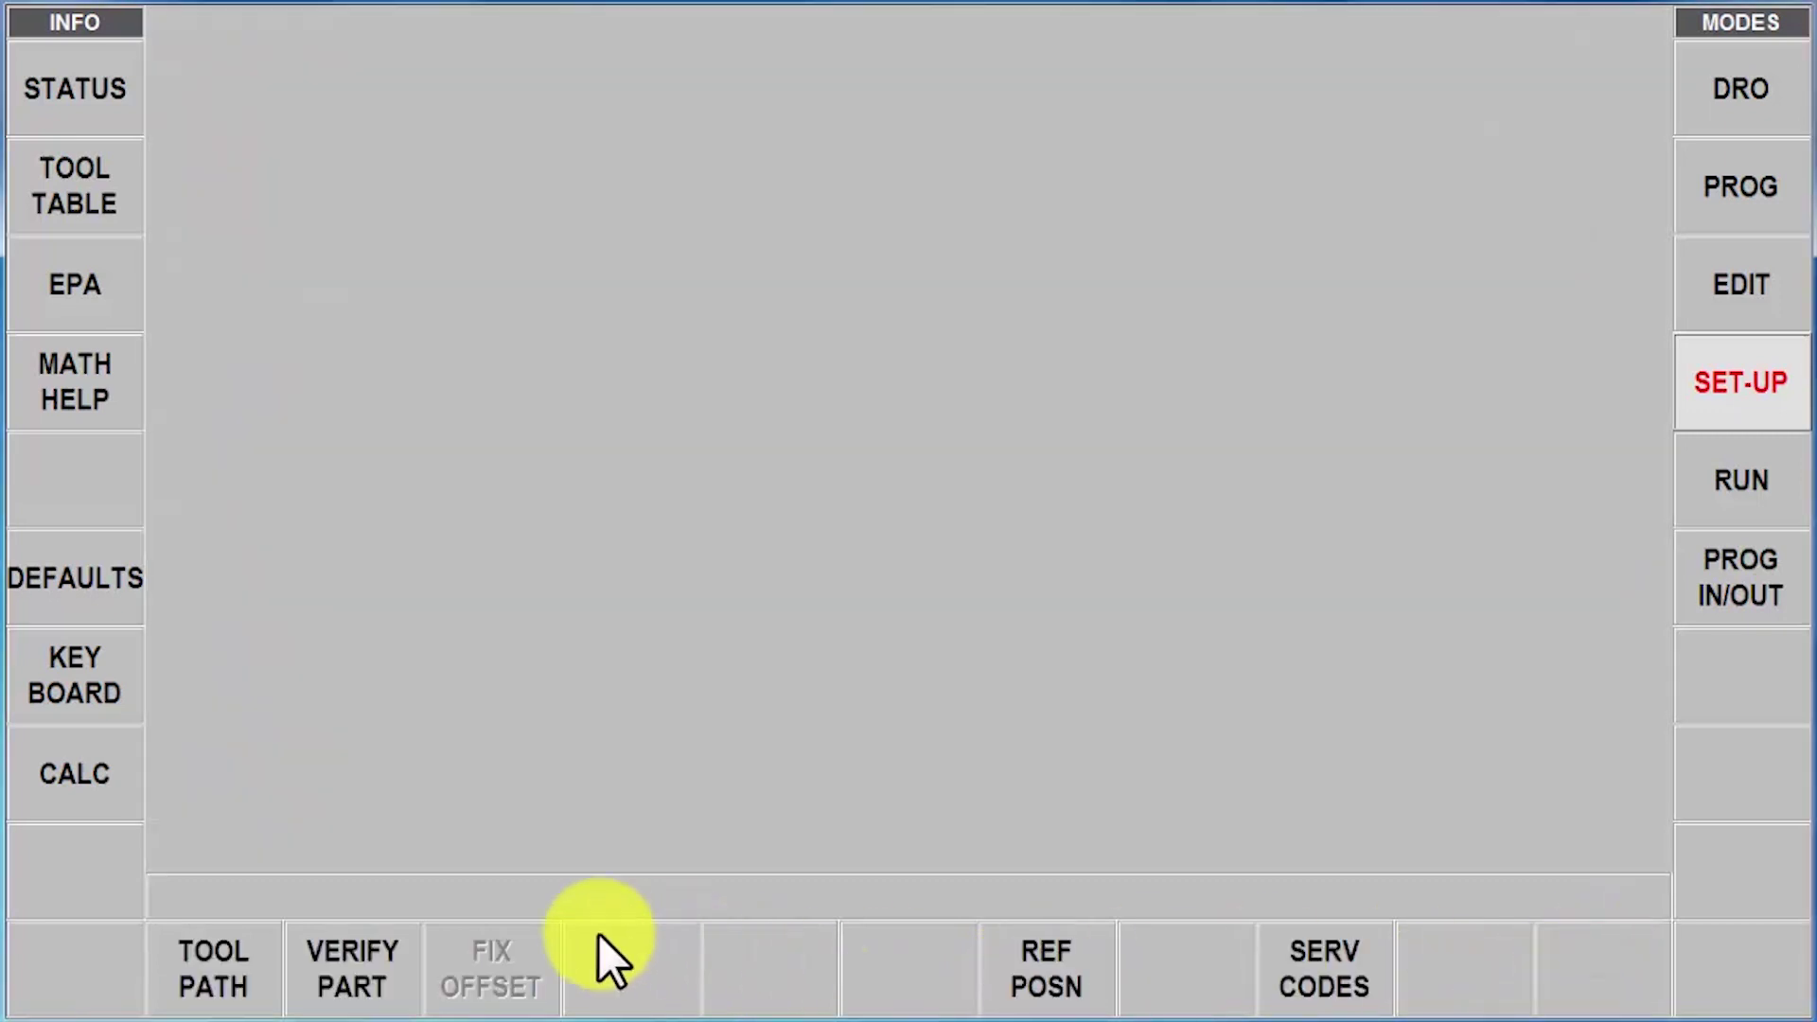
left_click(226, 984)
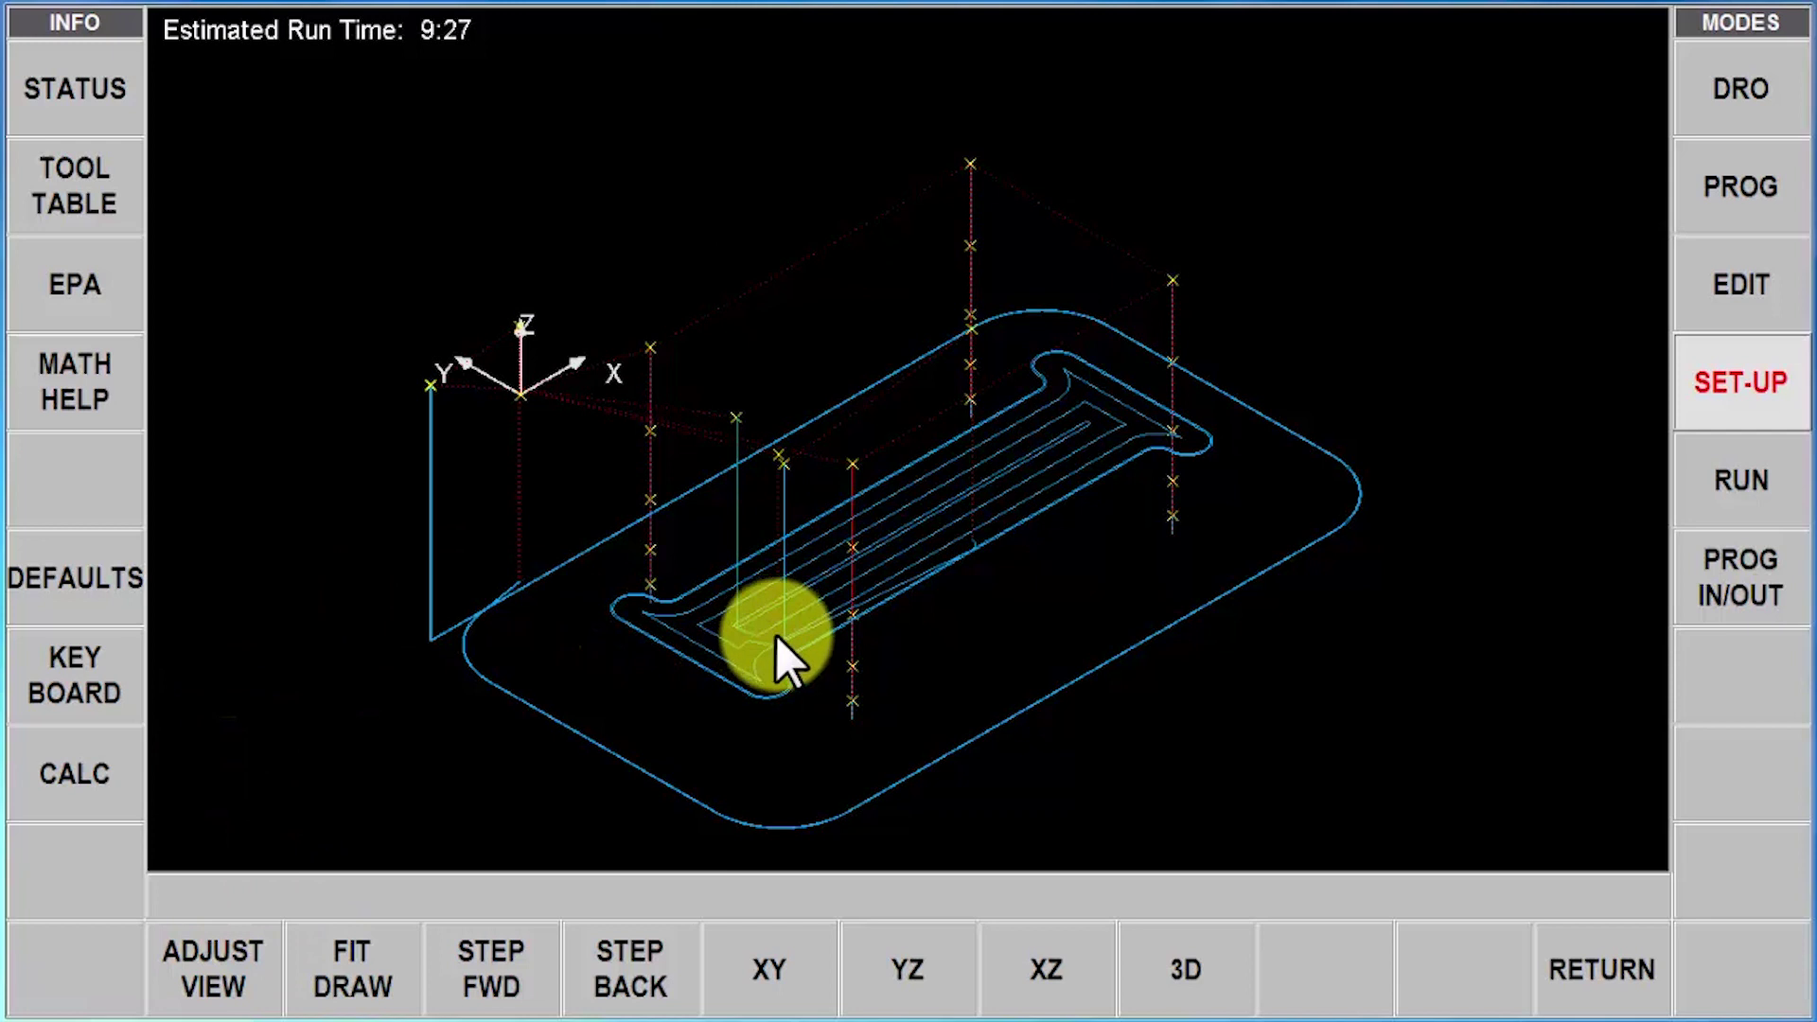
Begin part verification and set the stock extent's Z TOP to 0.0000 instead of 0.0500
left_click(1603, 966)
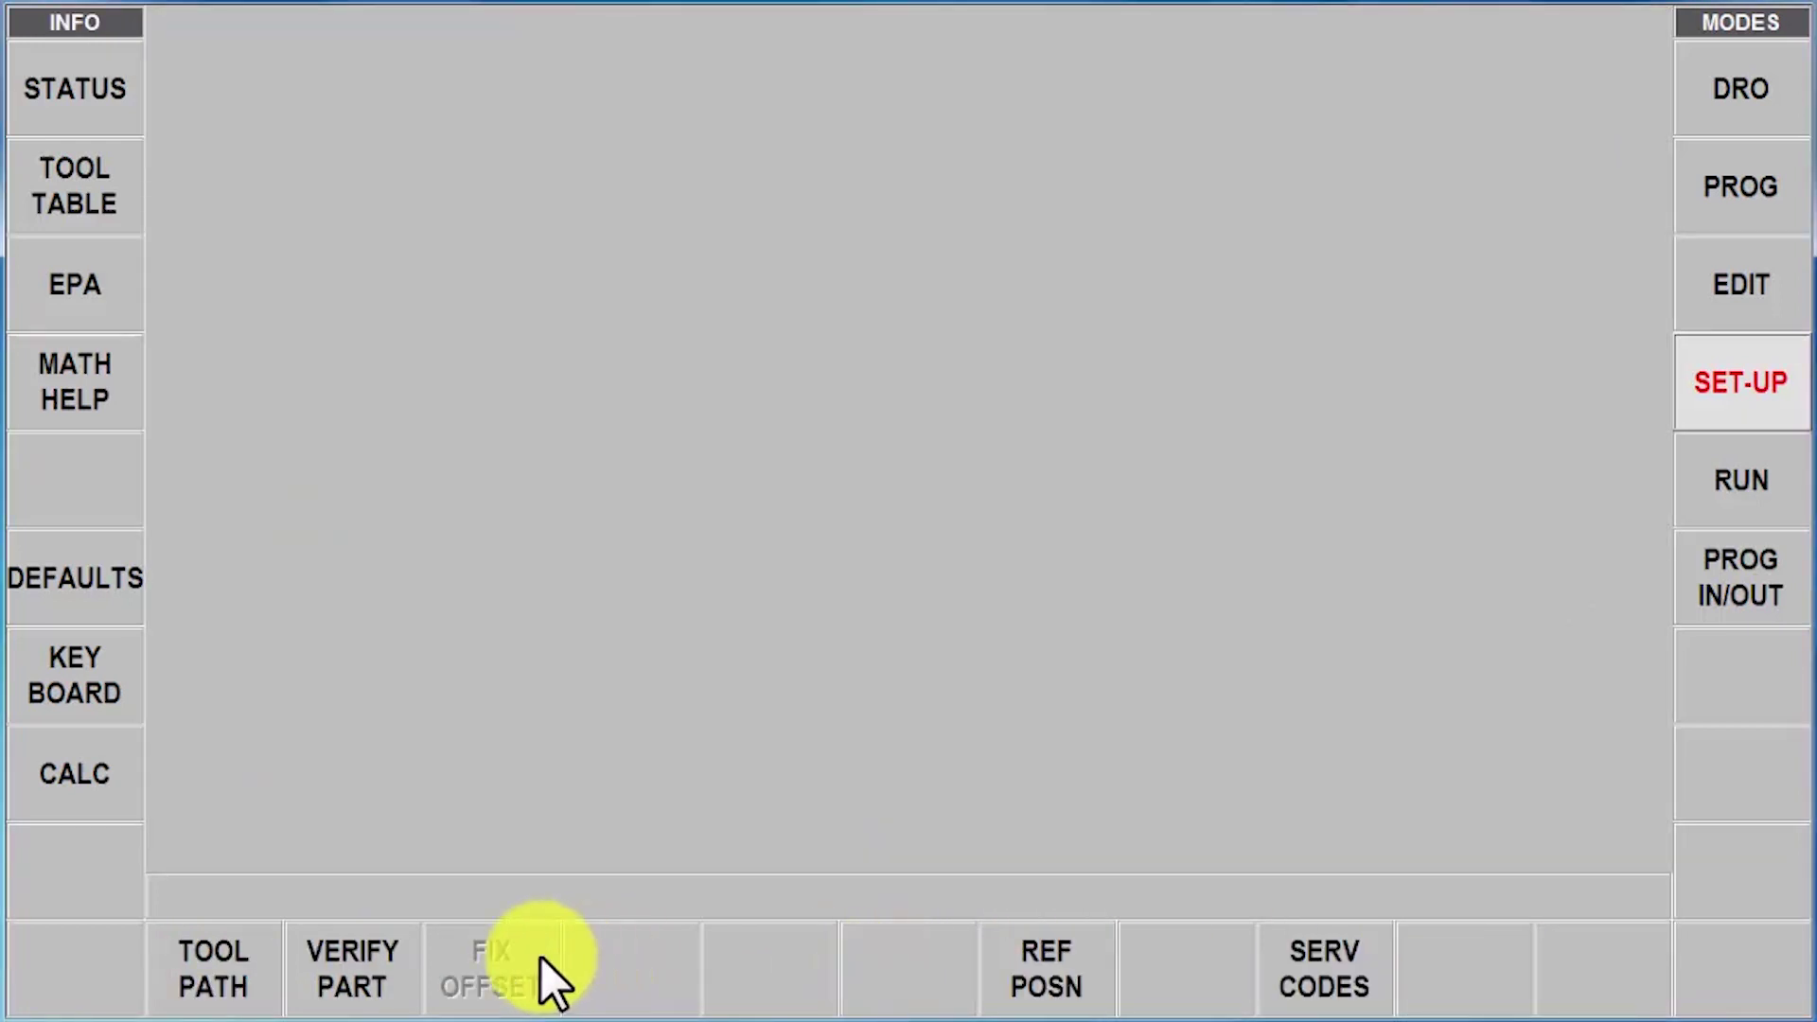
left_click(327, 983)
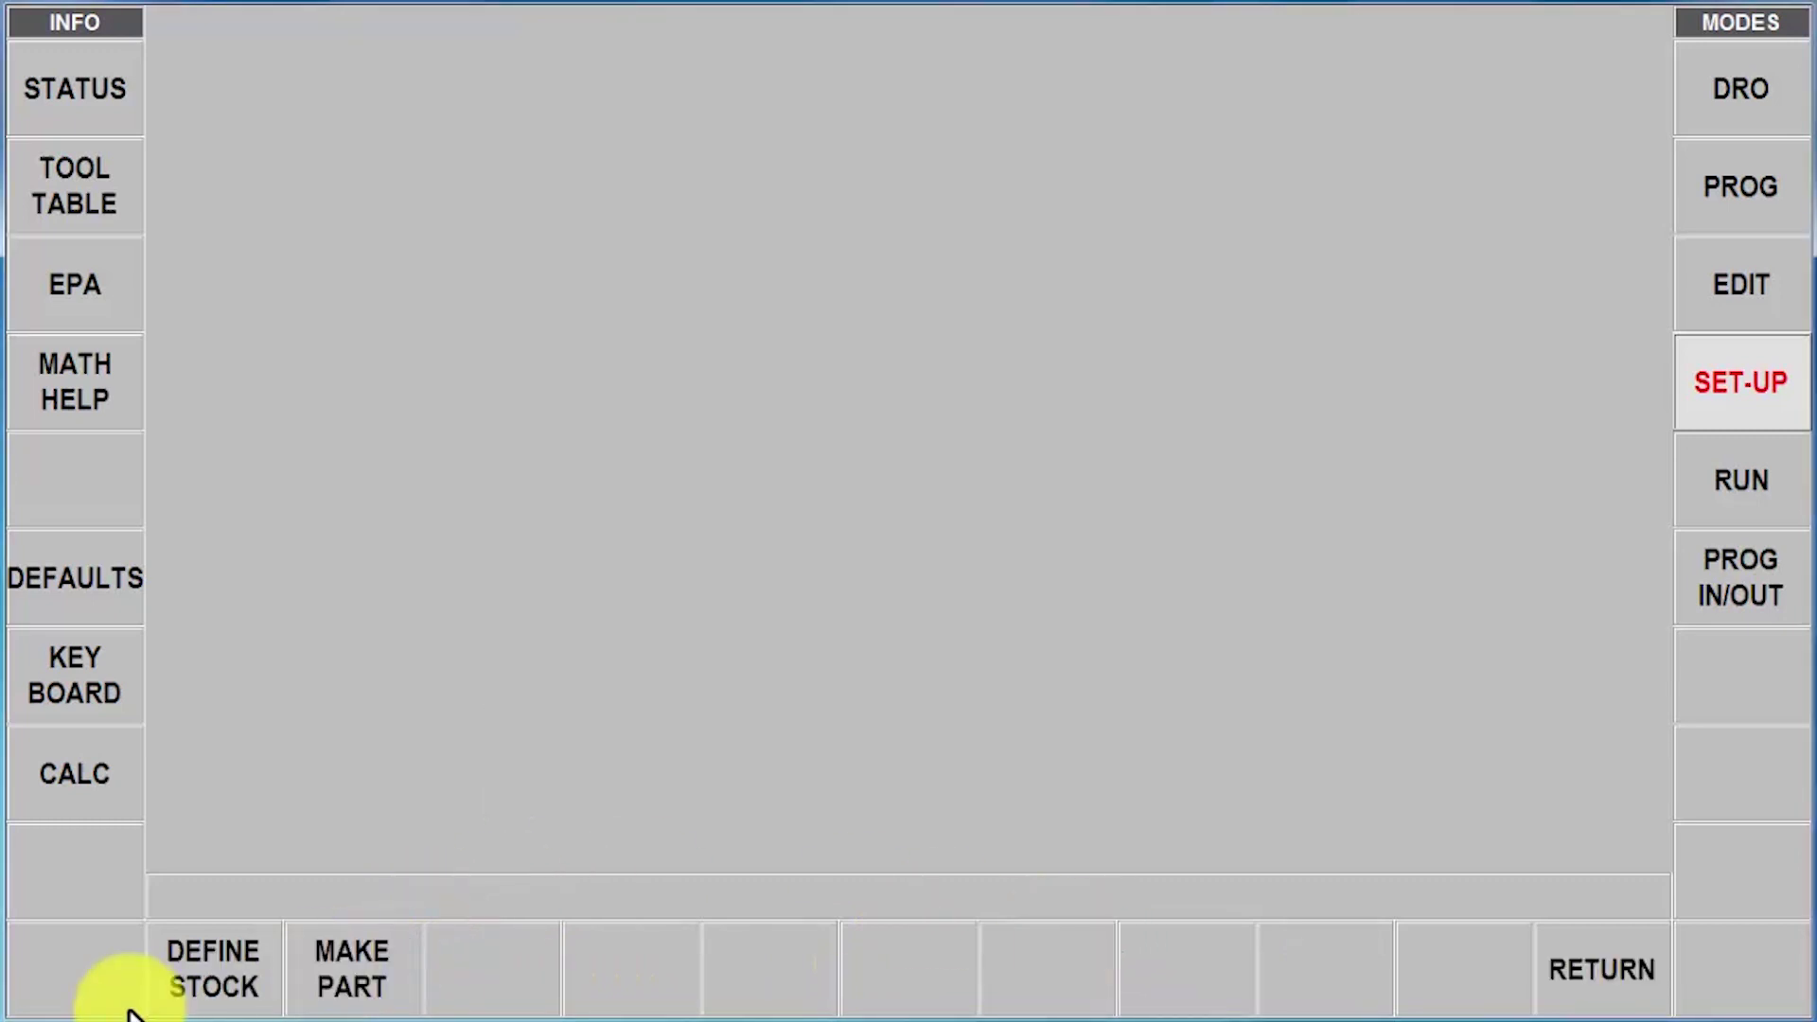
left_click(203, 967)
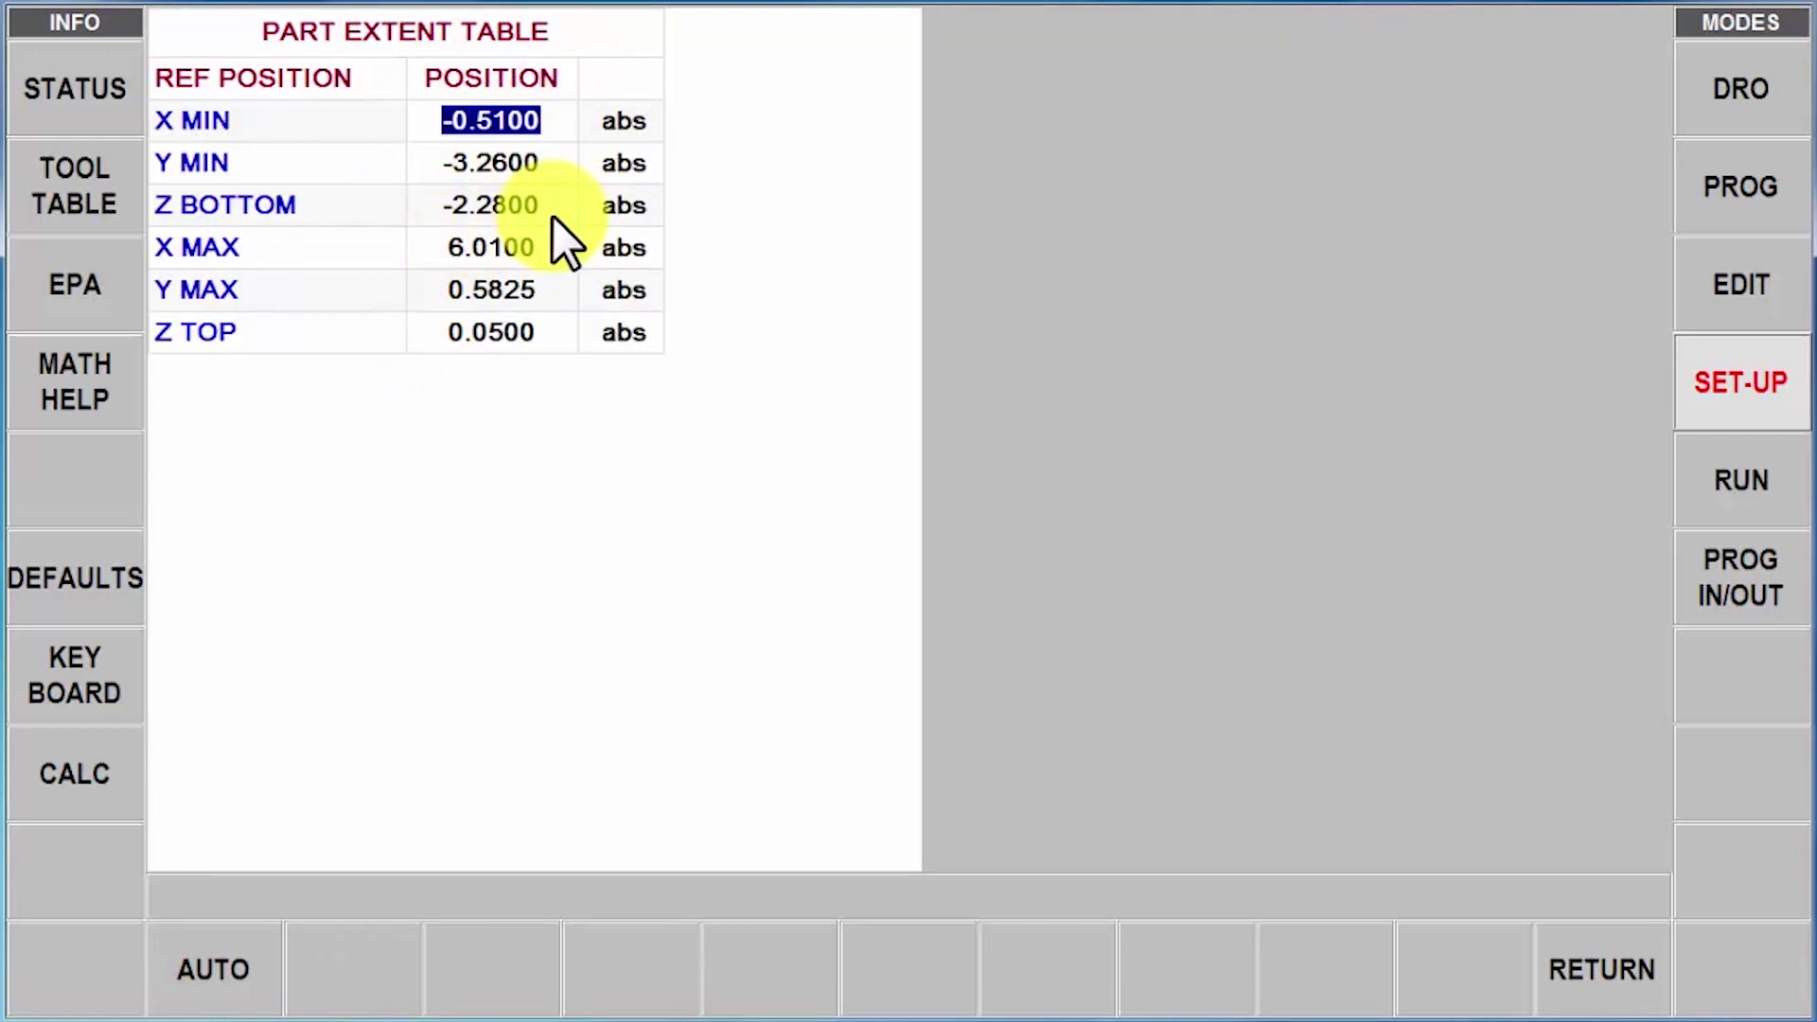
left_click(493, 333)
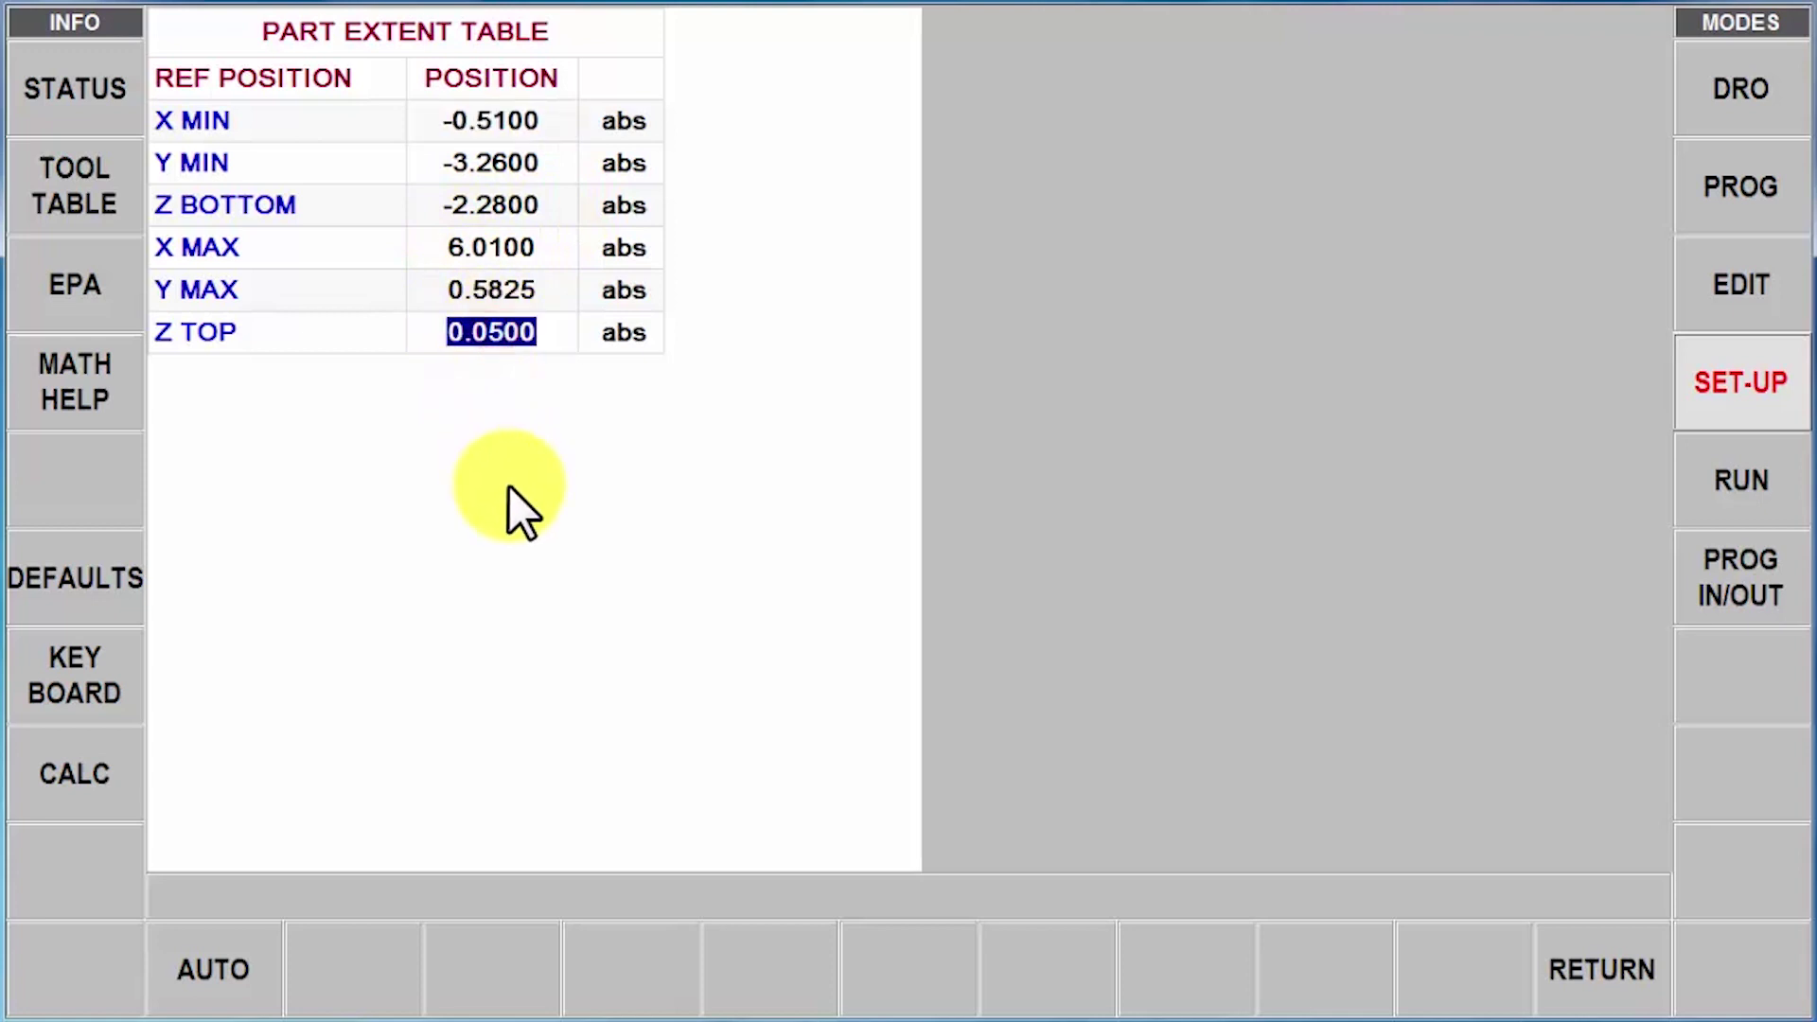
type("0")
key("Return")
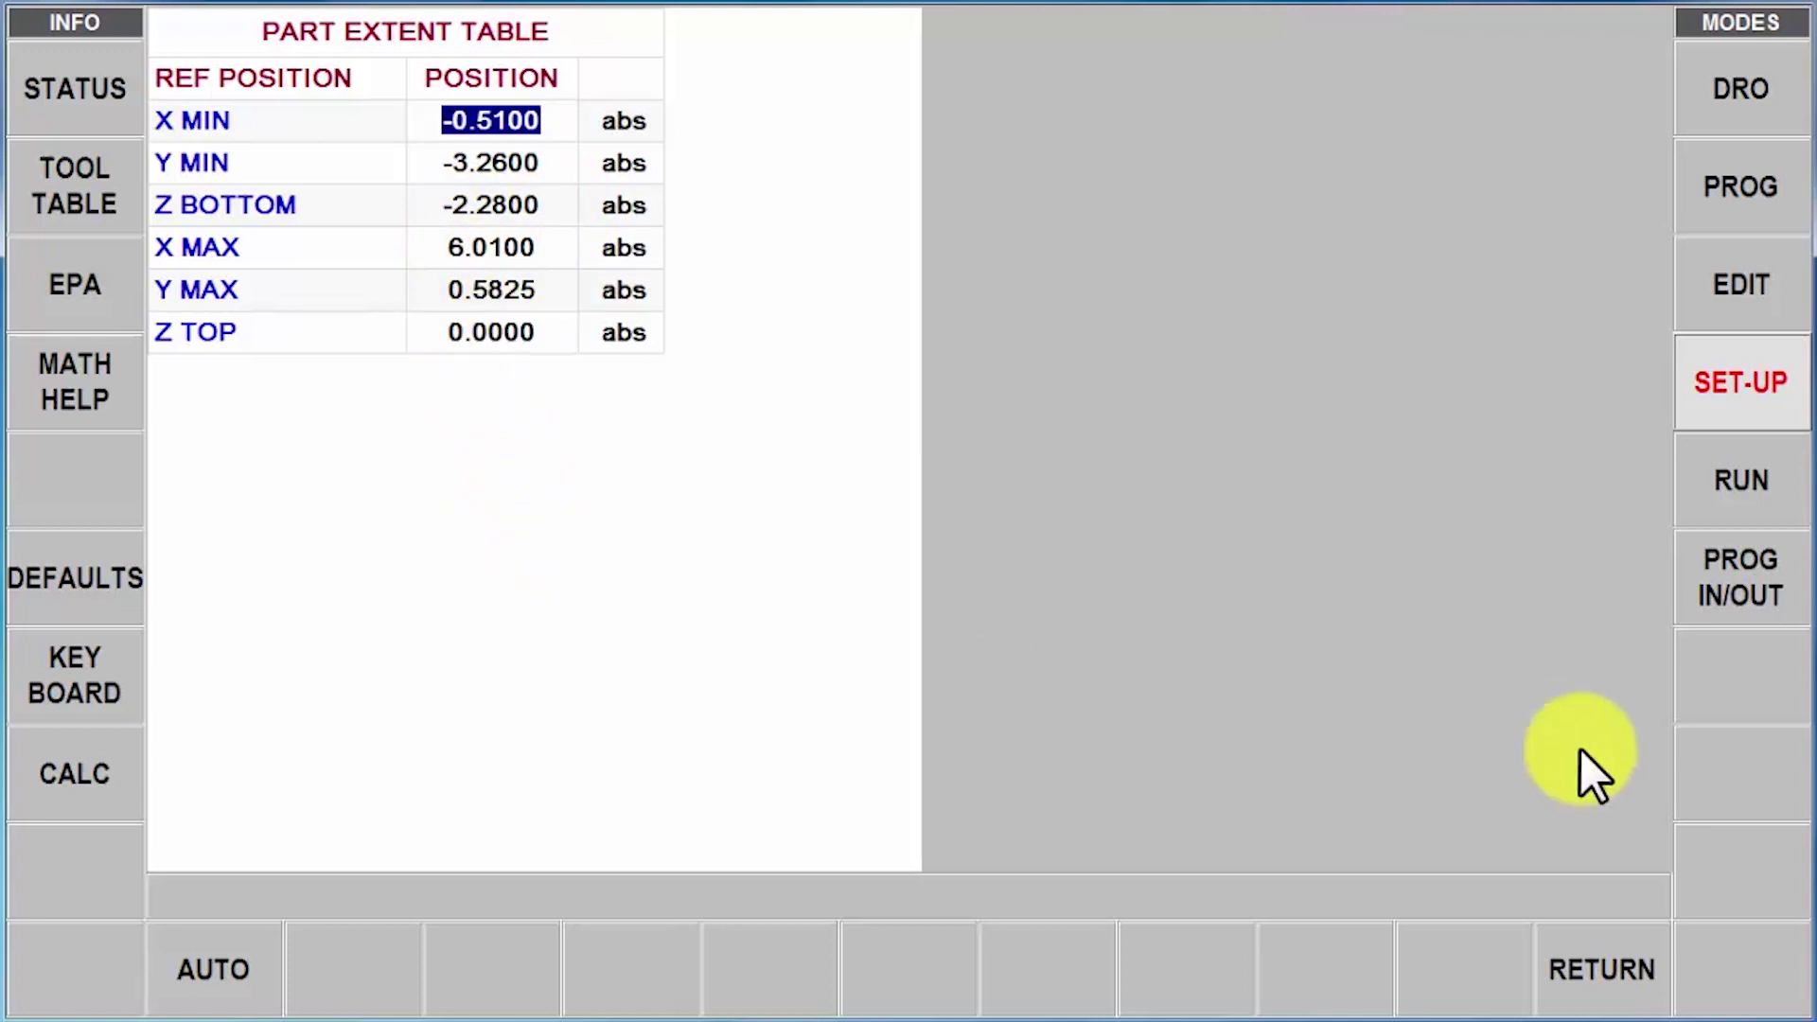
left_click(1653, 955)
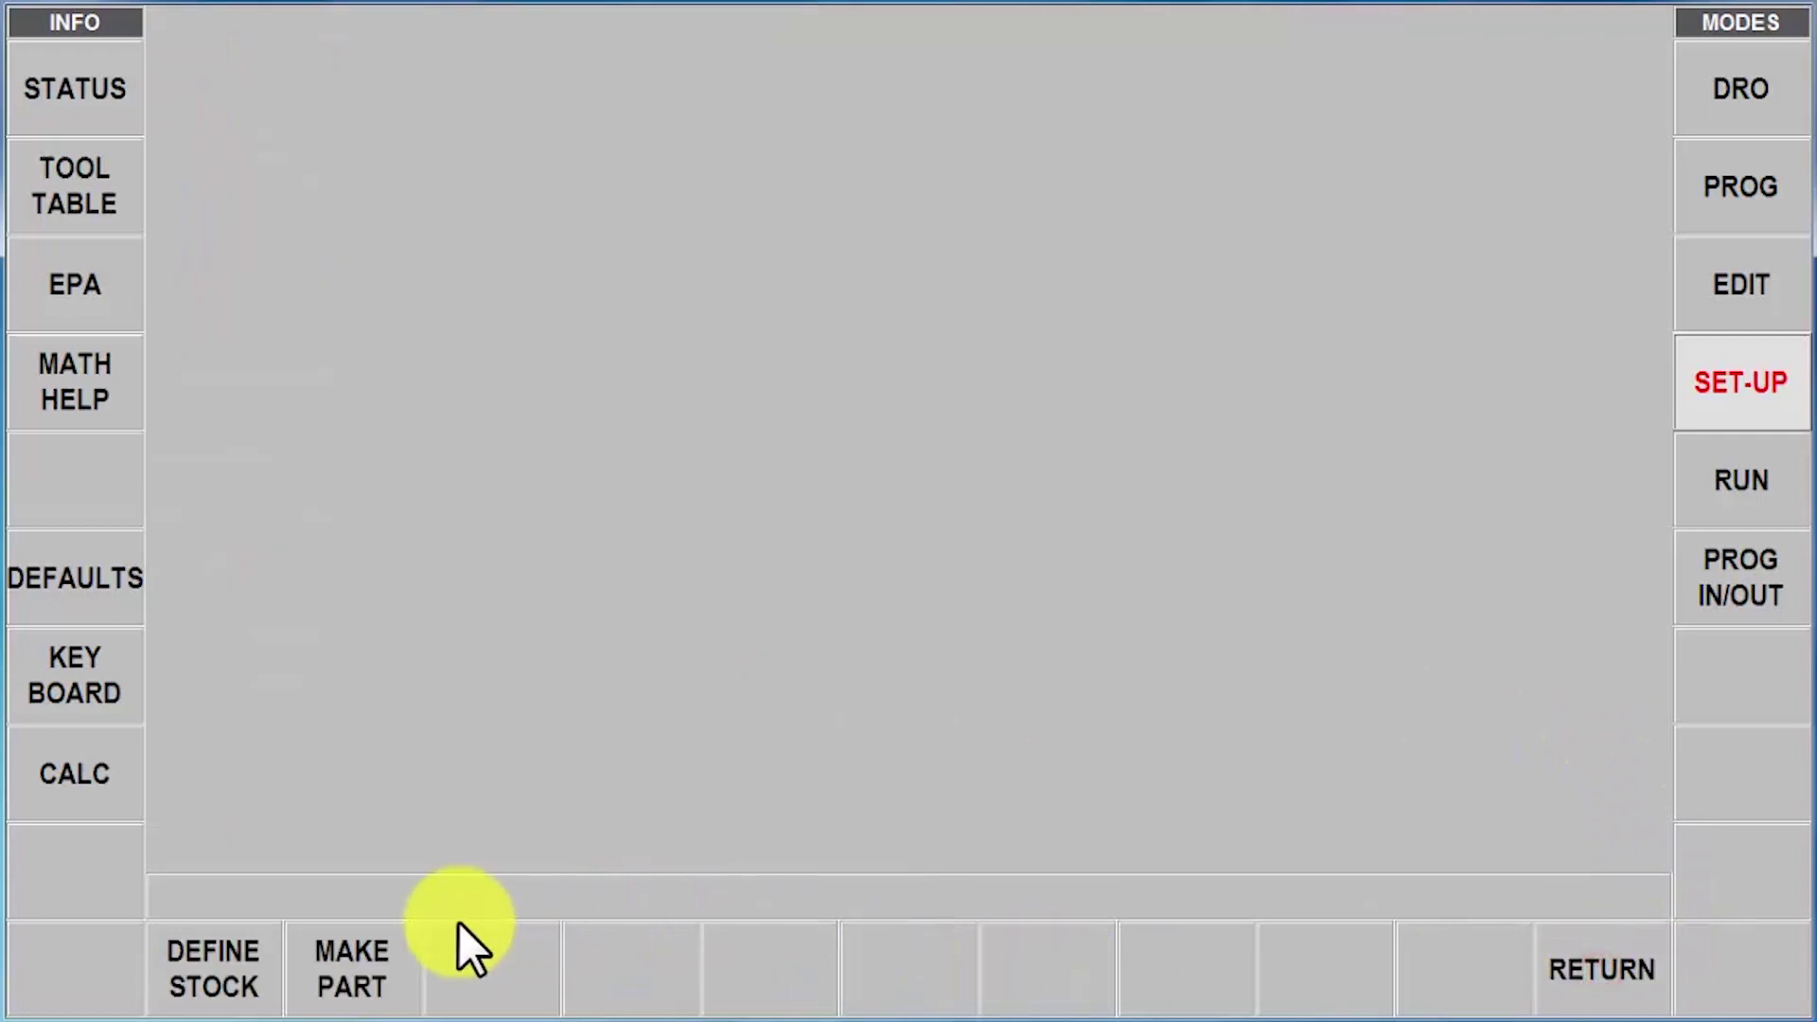
Simulate machining the stock block, inspect the pocket and four holes, and exit the simulation
left_click(368, 967)
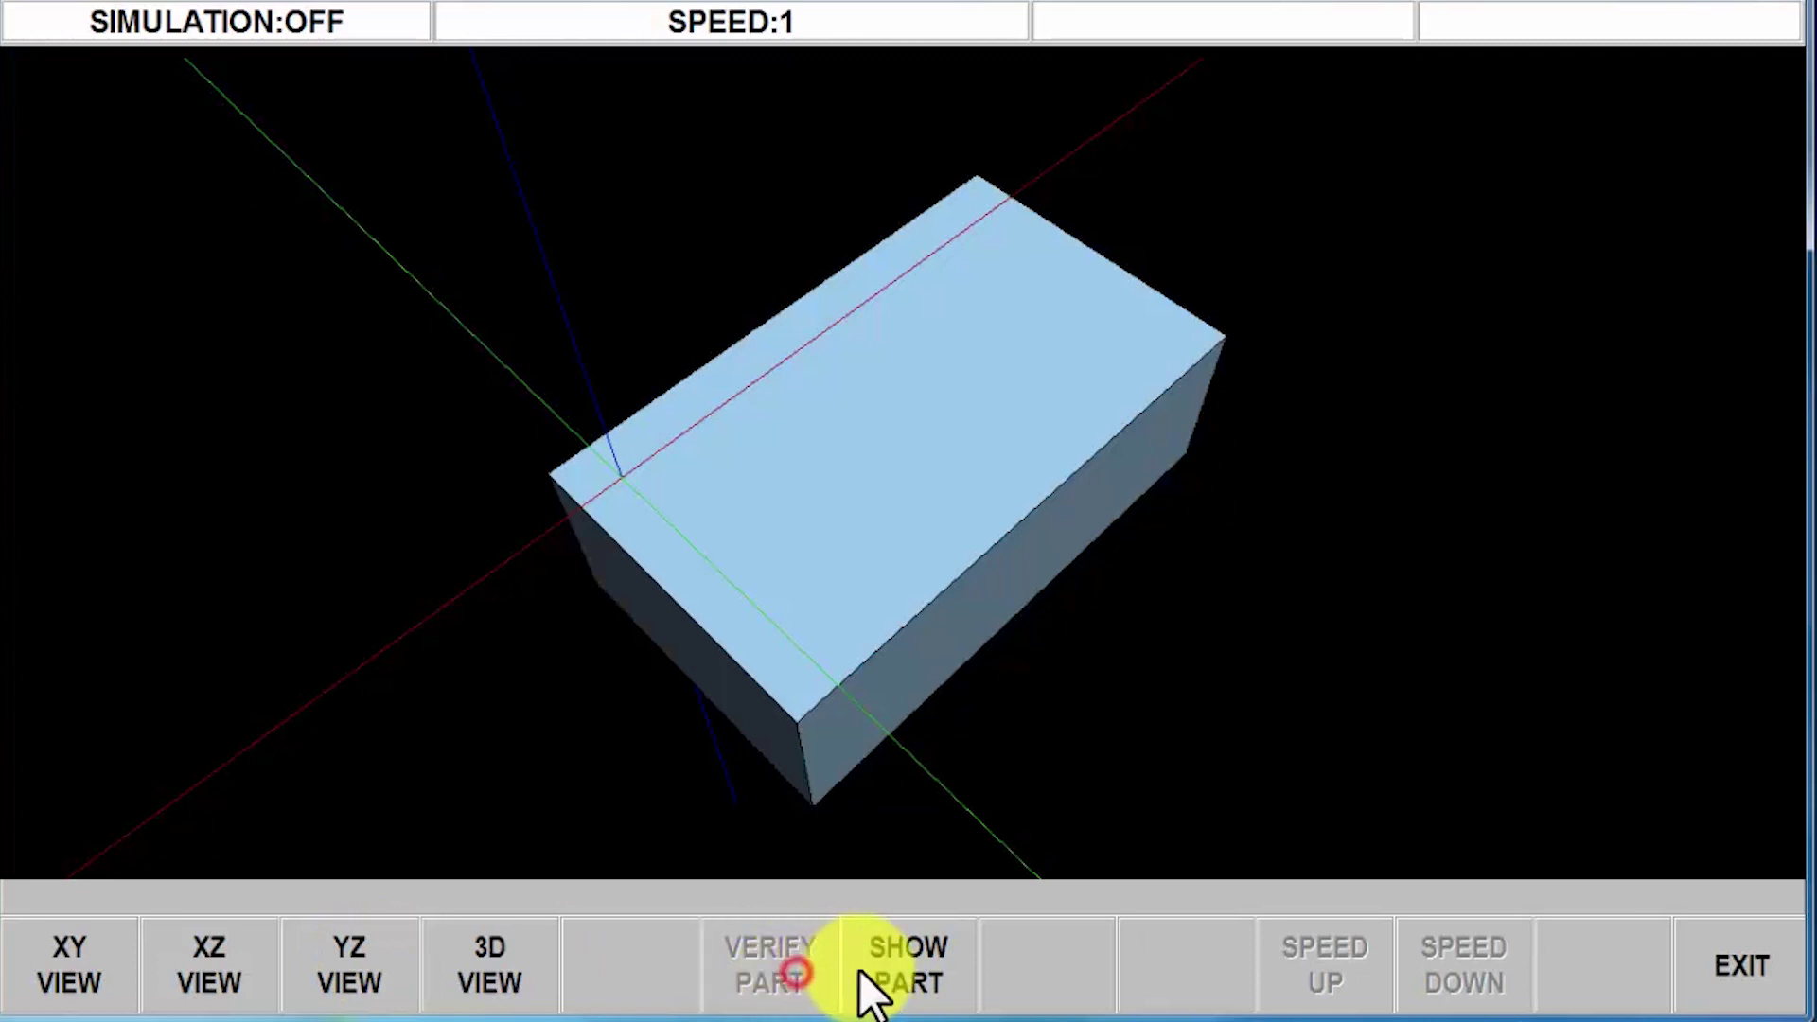
left_click(894, 969)
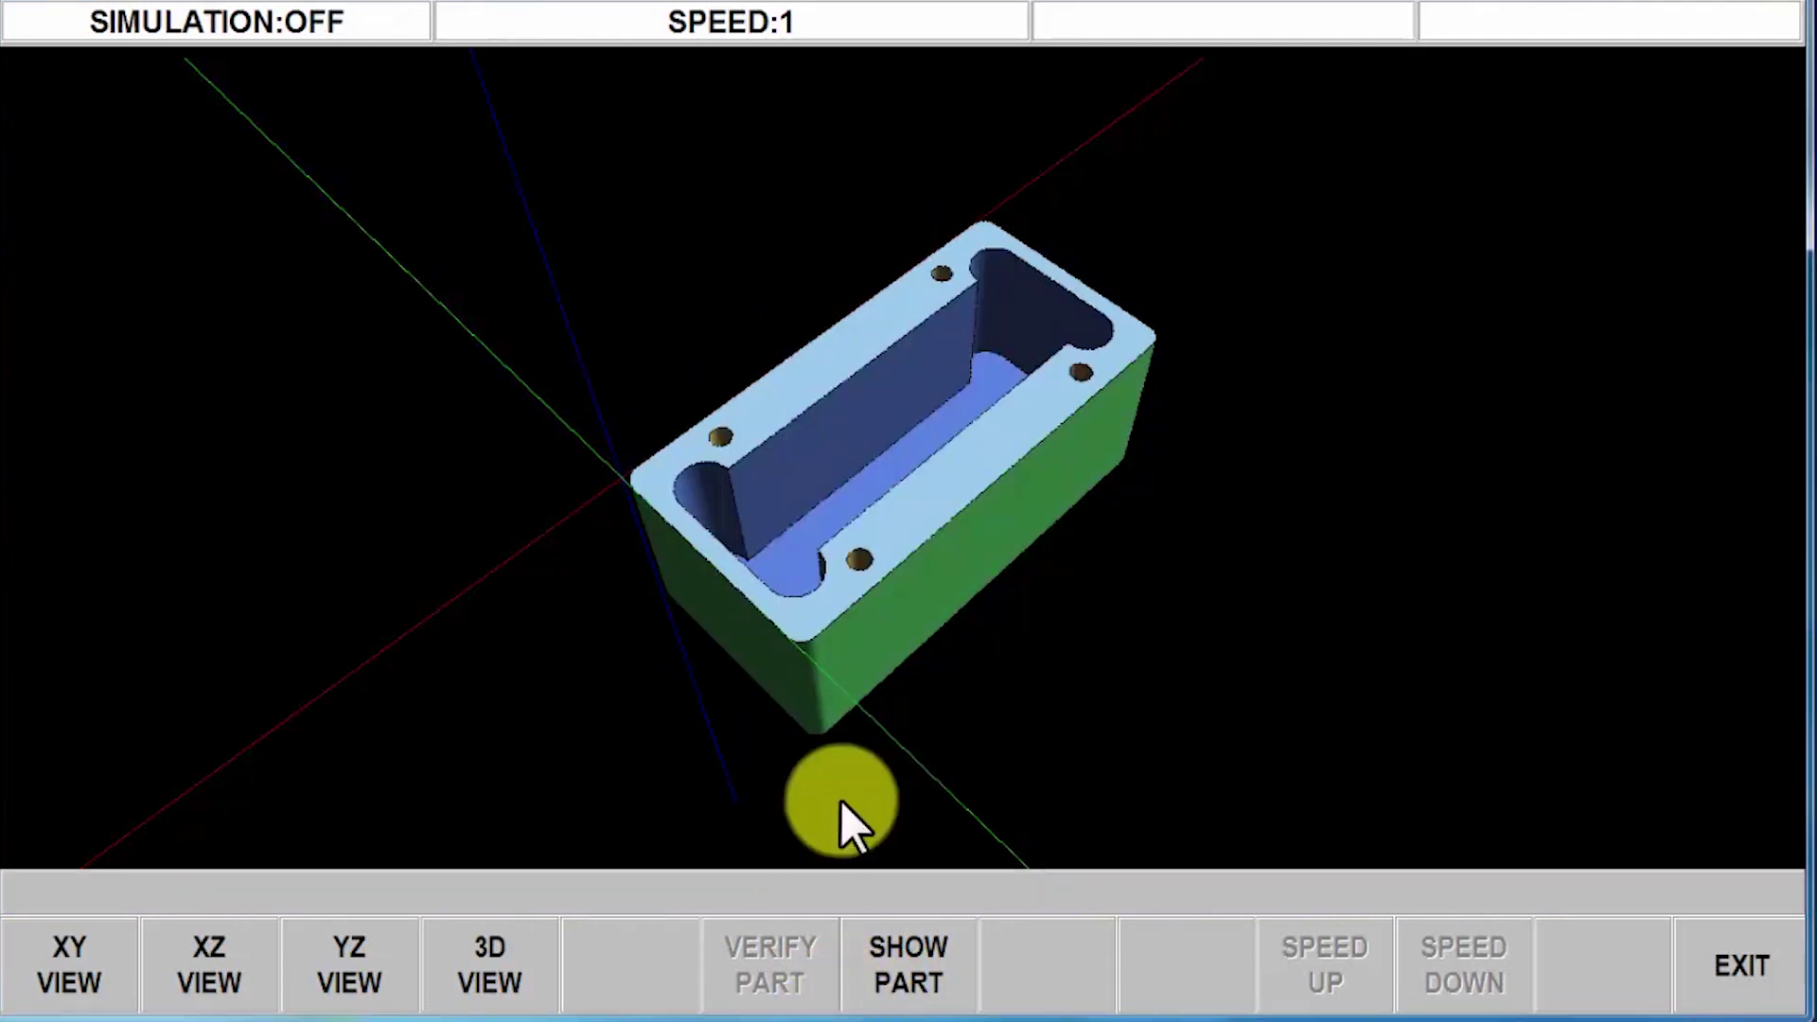
left_click_drag(825, 553, 947, 577)
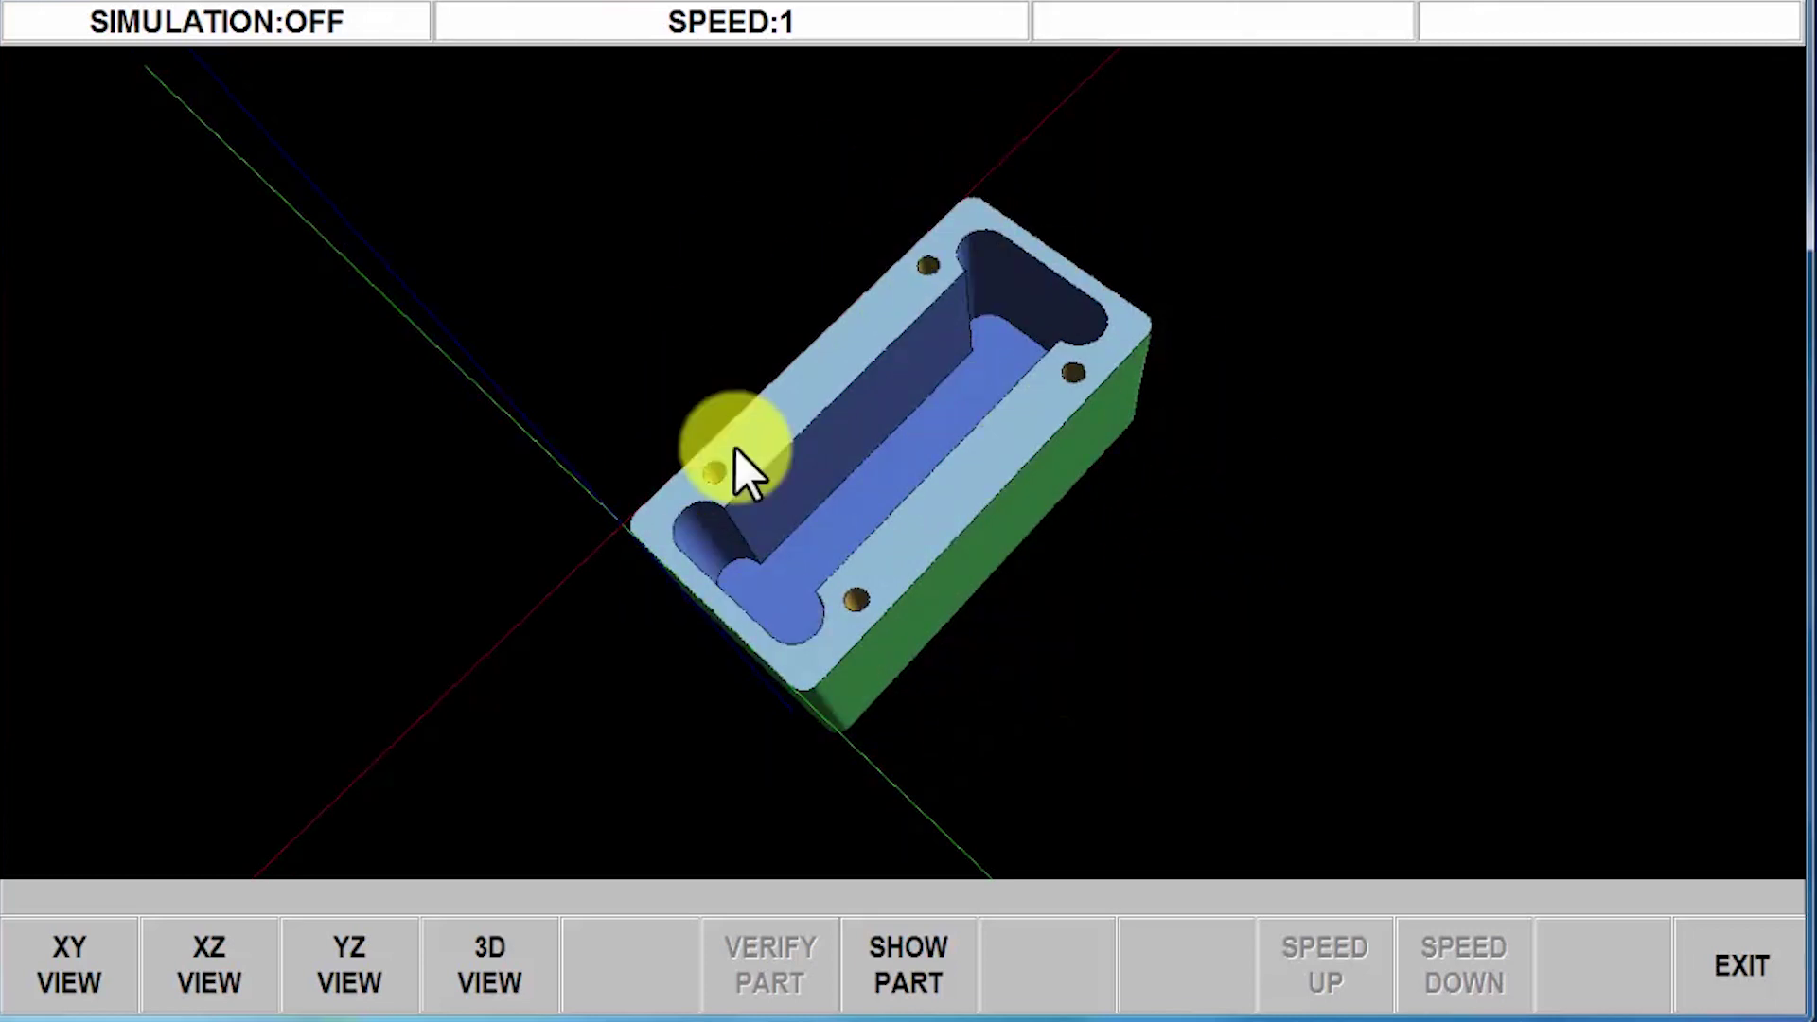
left_click(1734, 938)
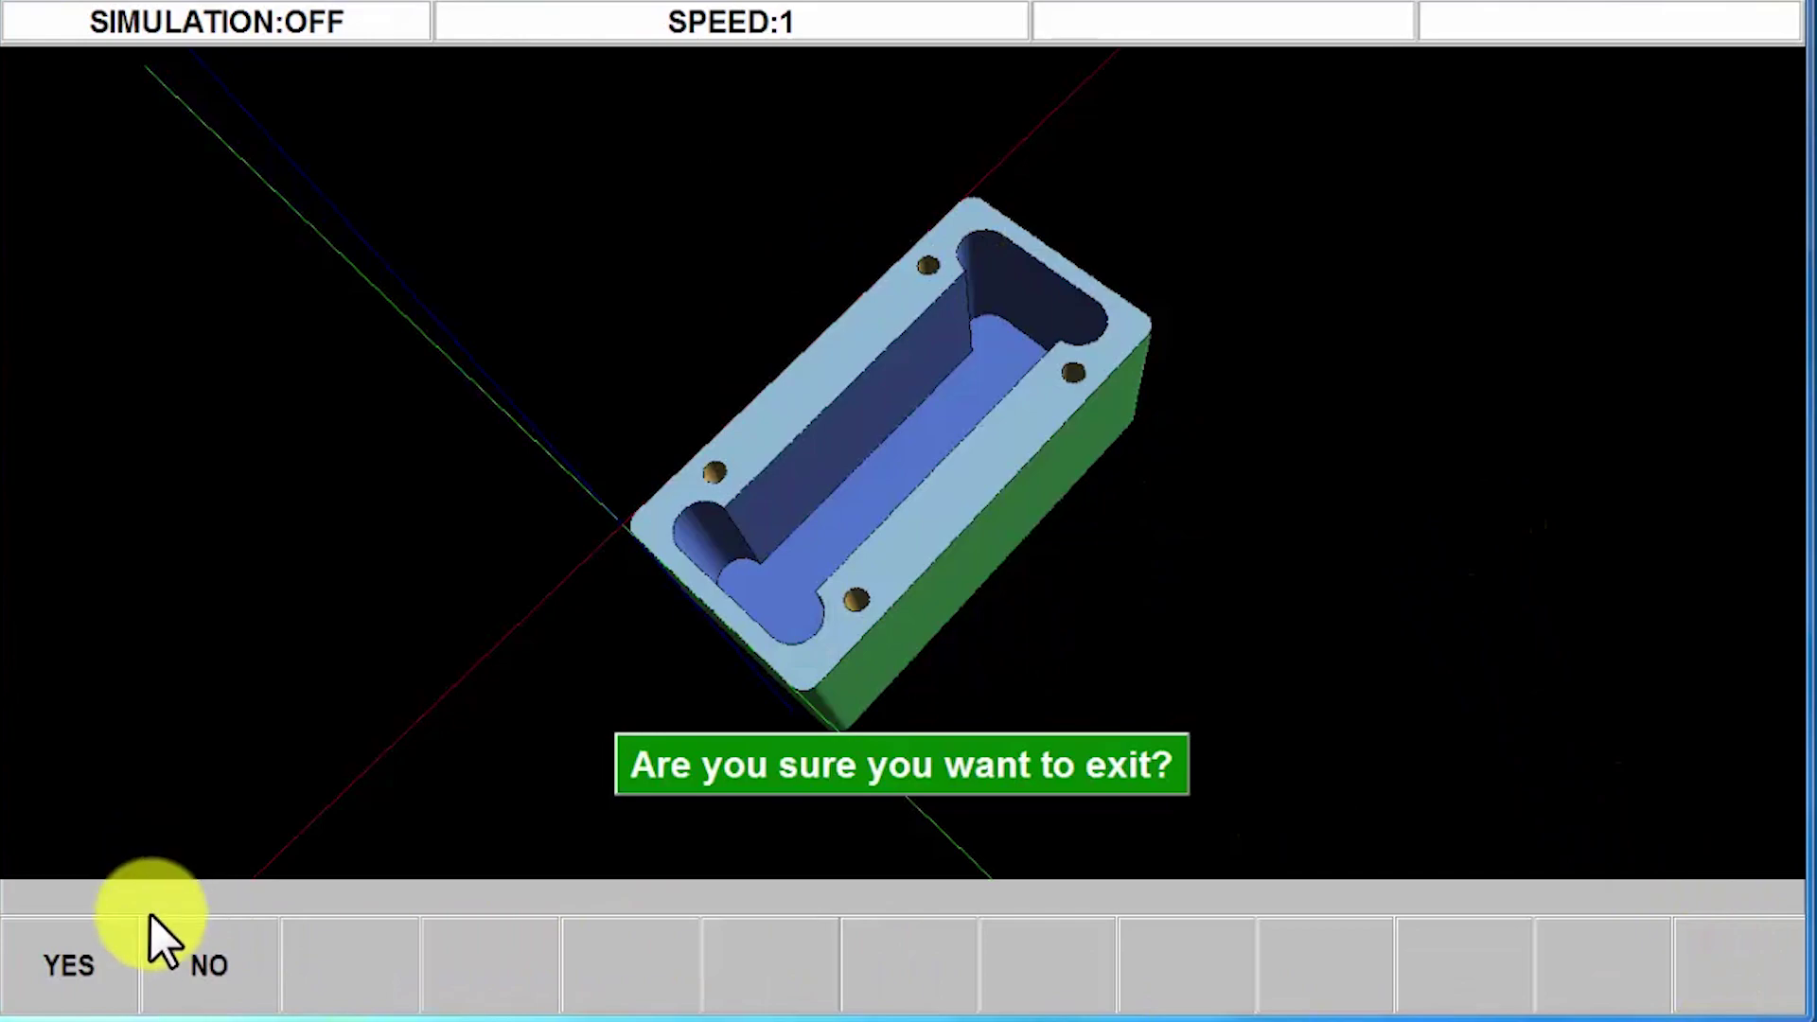
left_click(89, 972)
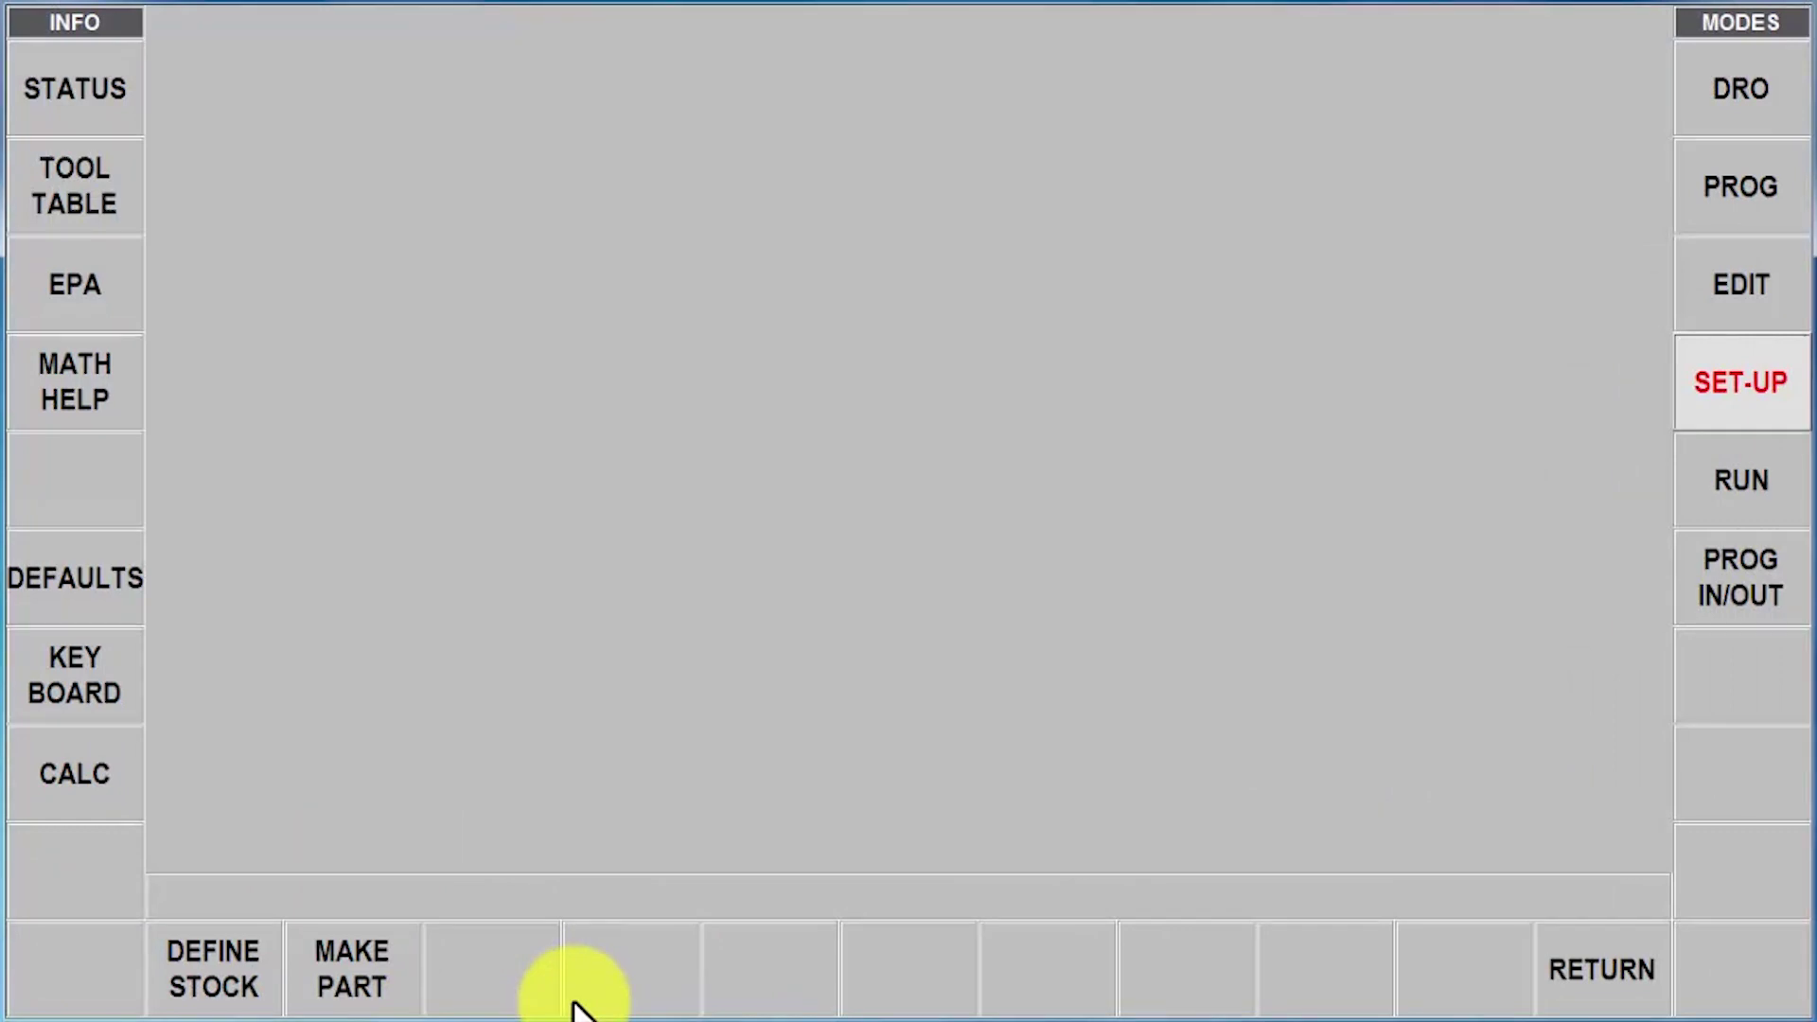
Save the program with the name 27767 and file type .PT10
left_click(1730, 581)
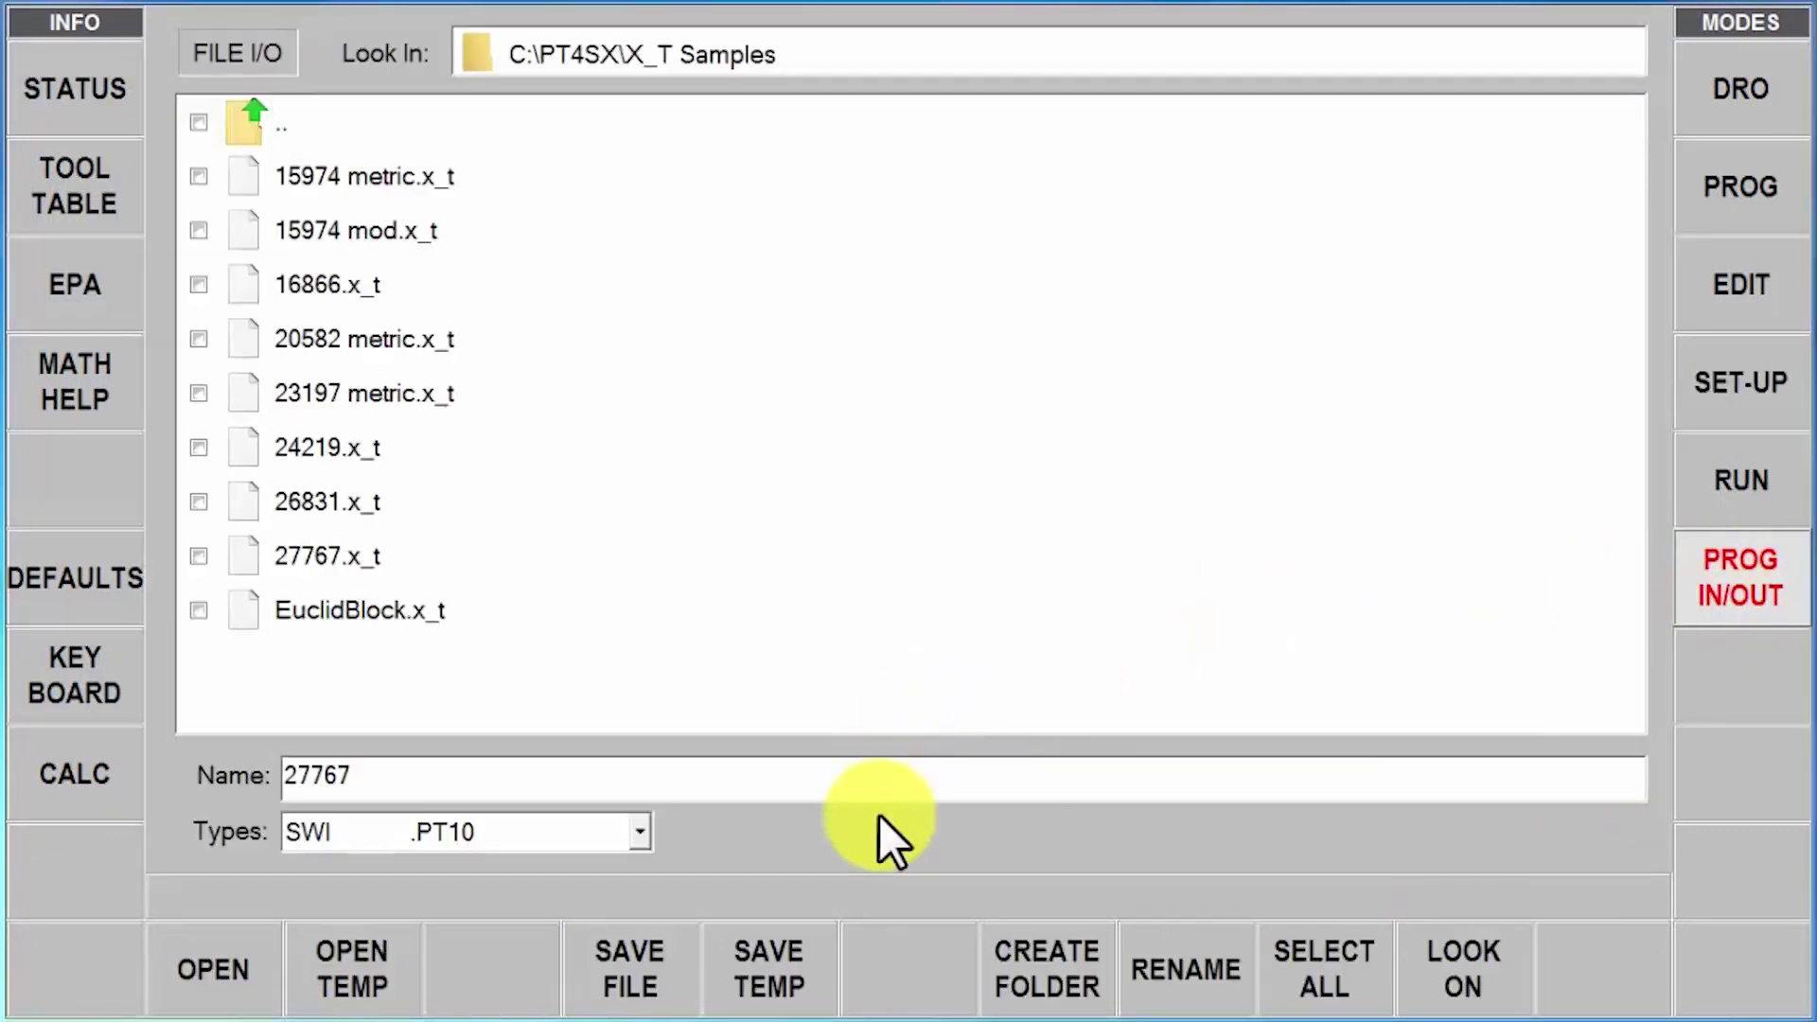
left_click(608, 945)
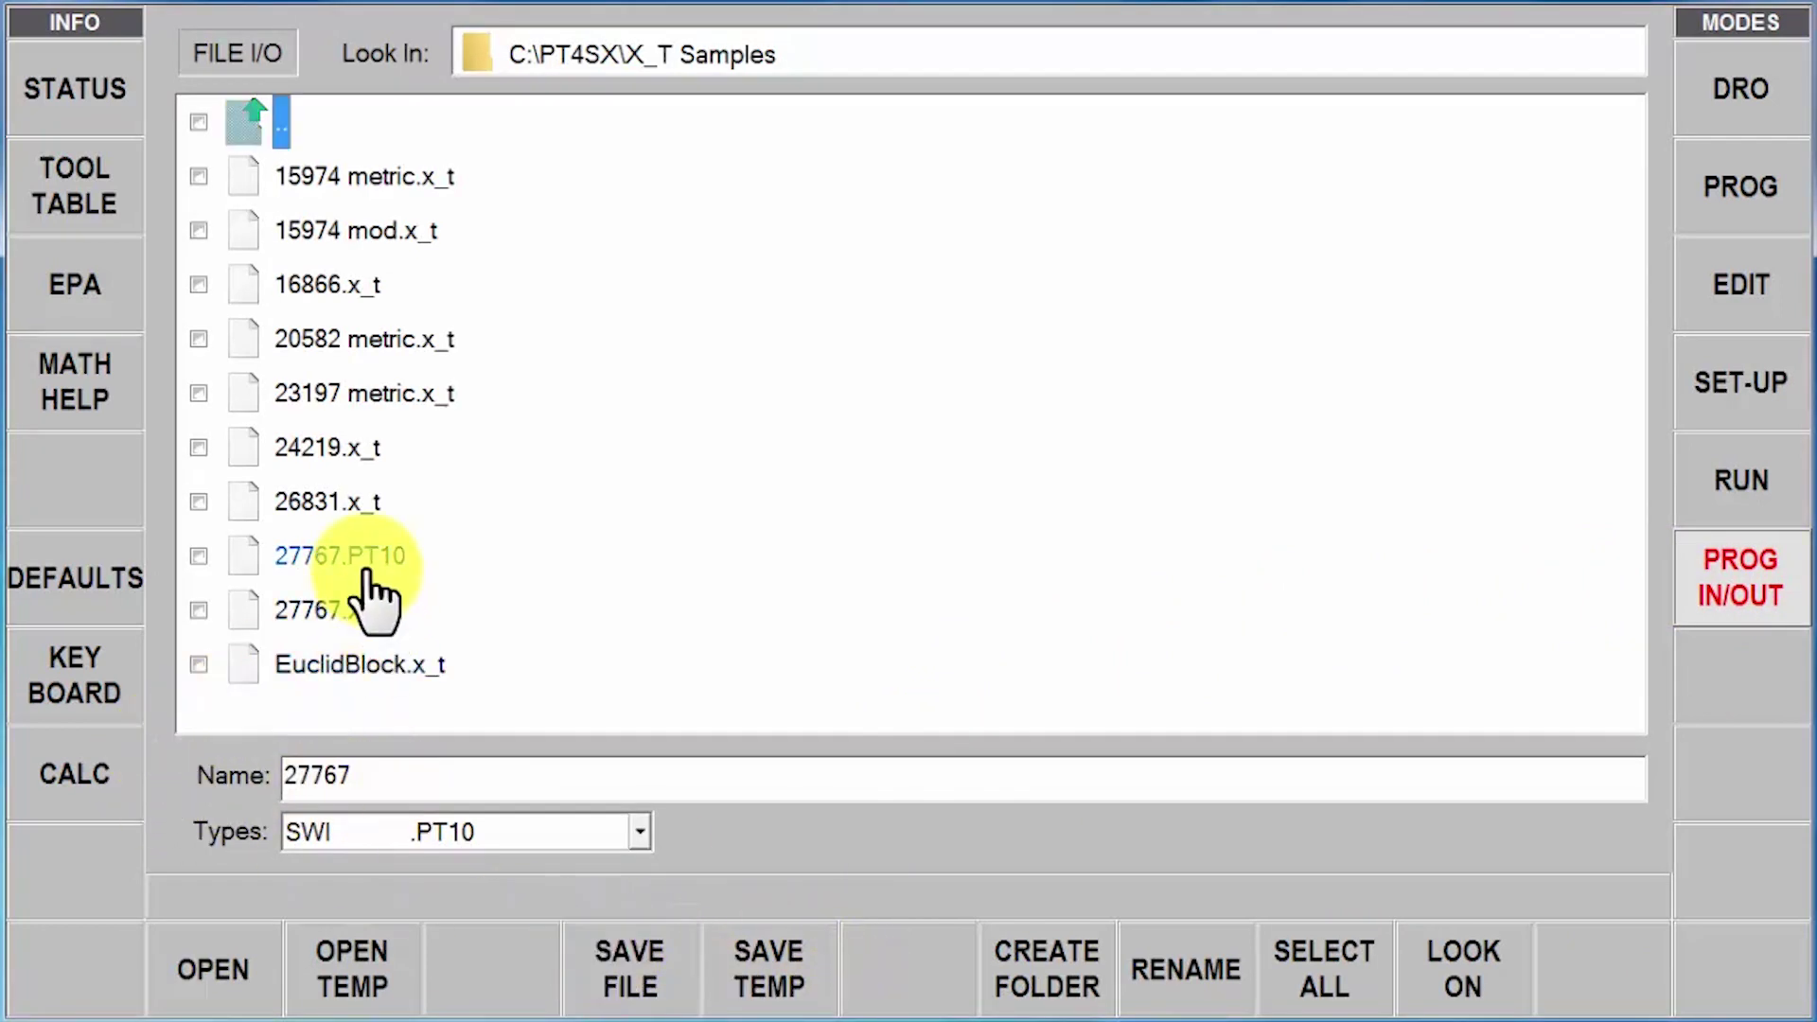